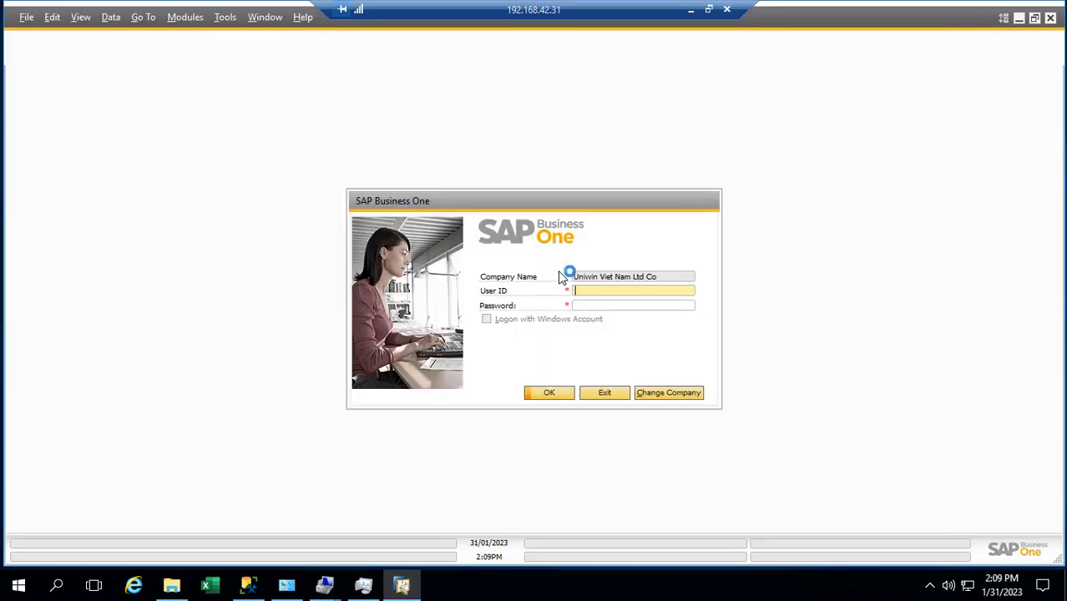
# Step: Open the server's company list and show the new-company creation options
pyautogui.click(665, 397)
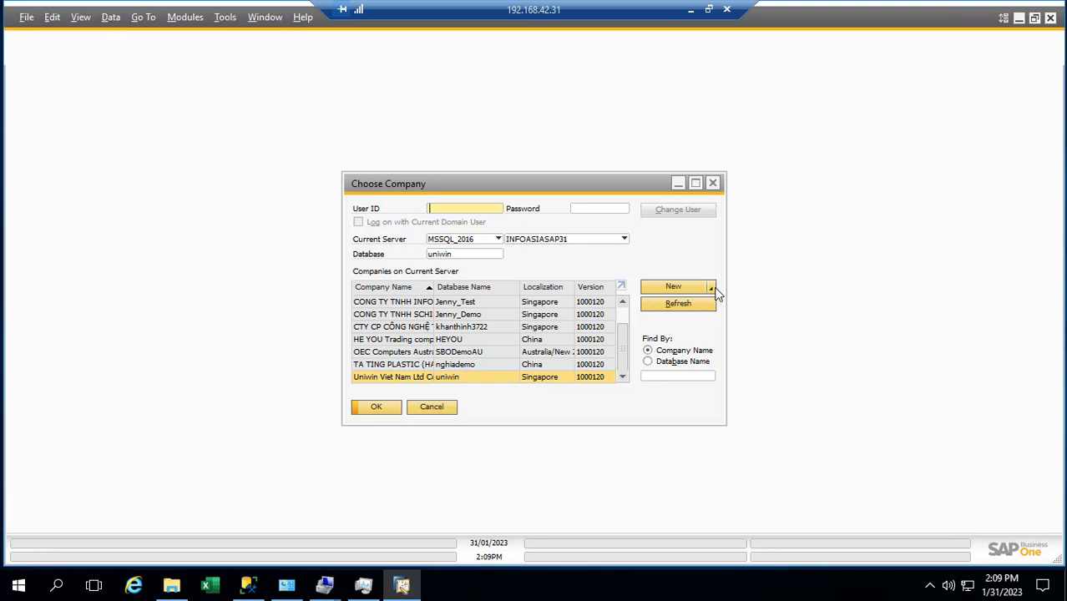
pyautogui.click(712, 289)
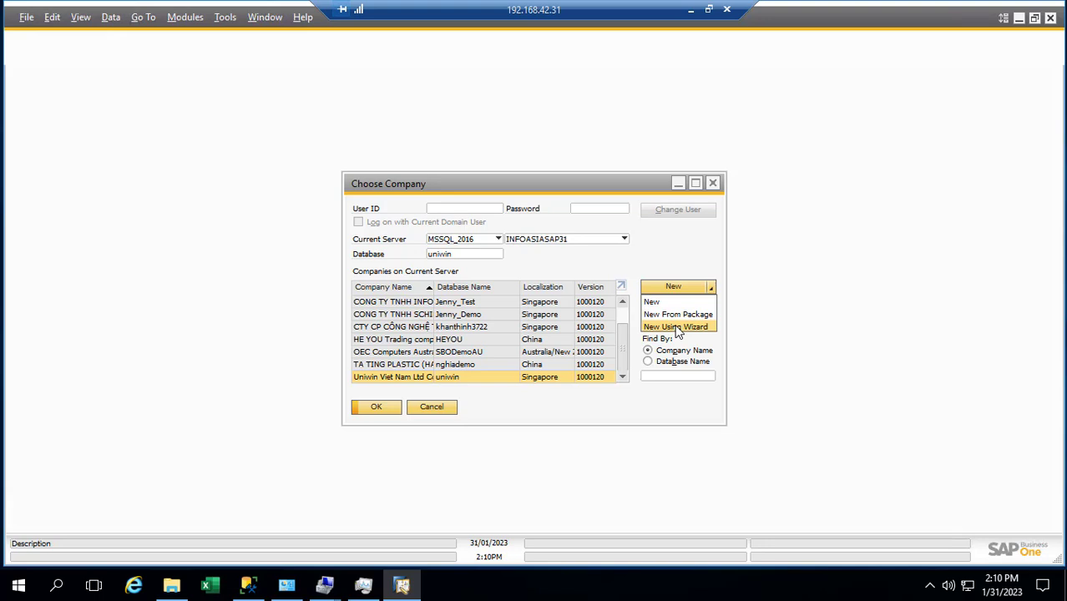
# Step: Create a new company with the wizard, signing in with the site user's password
pyautogui.click(677, 327)
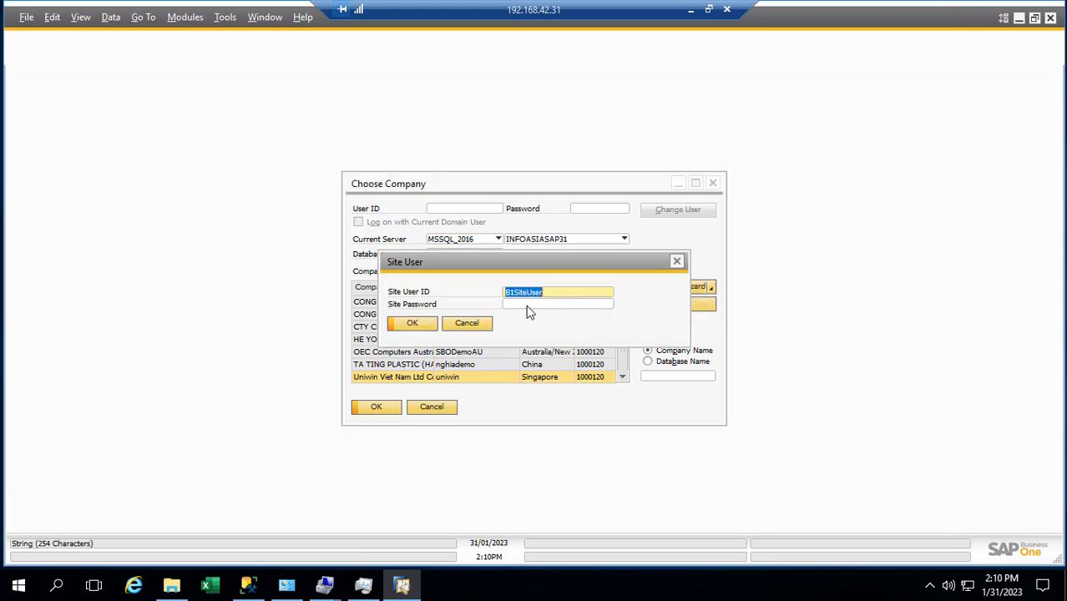
pyautogui.moveTo(554, 294); pyautogui.dragTo(499, 293)
pyautogui.click(525, 303)
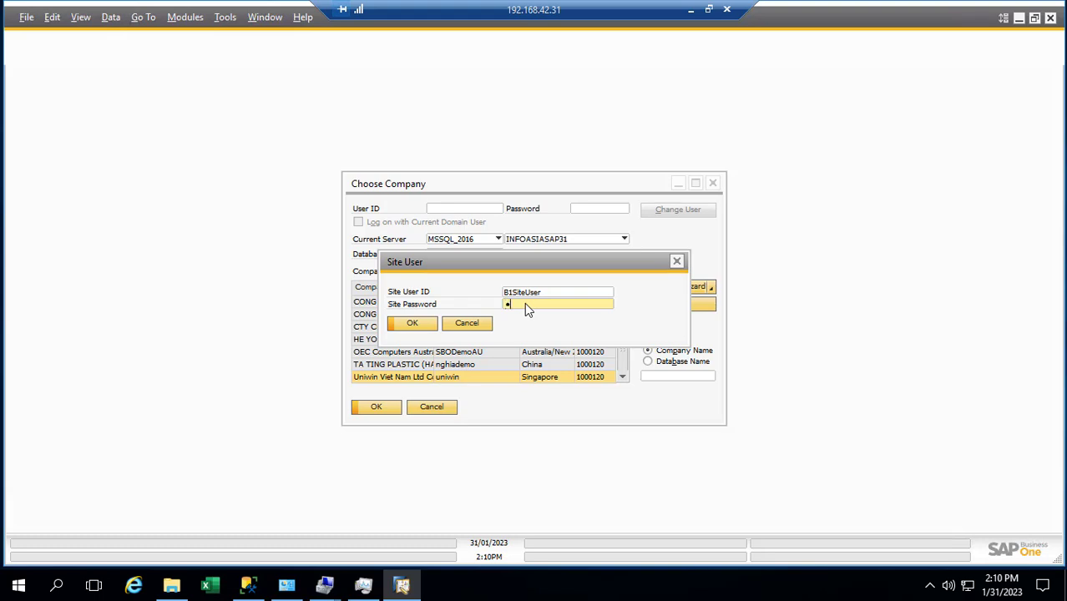
pyautogui.write('manage')
pyautogui.press('Return')
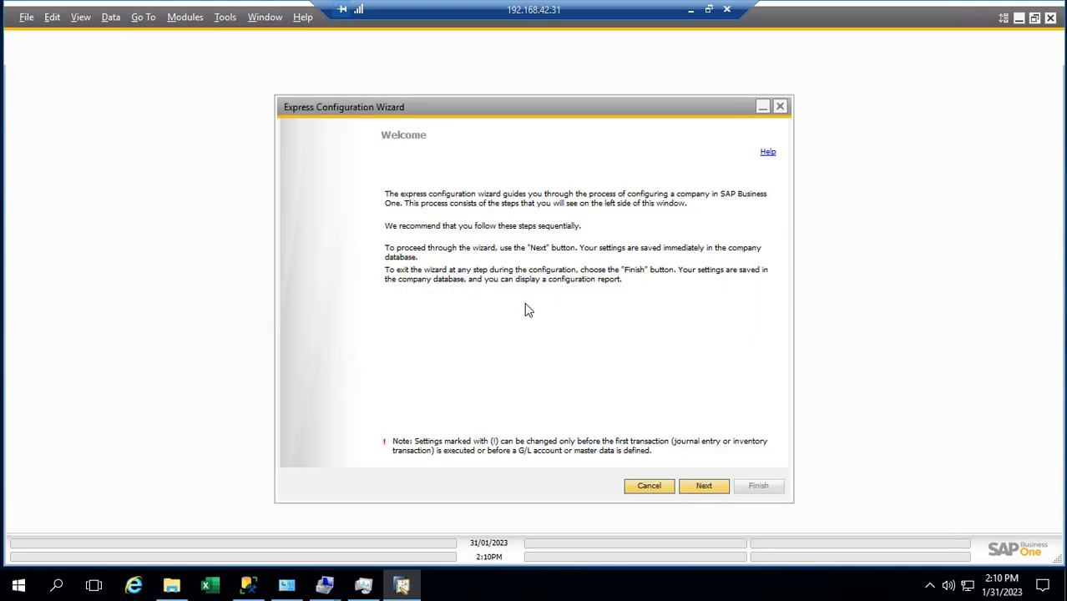
# Step: Advance to the company details and type an initial company name
pyautogui.click(696, 491)
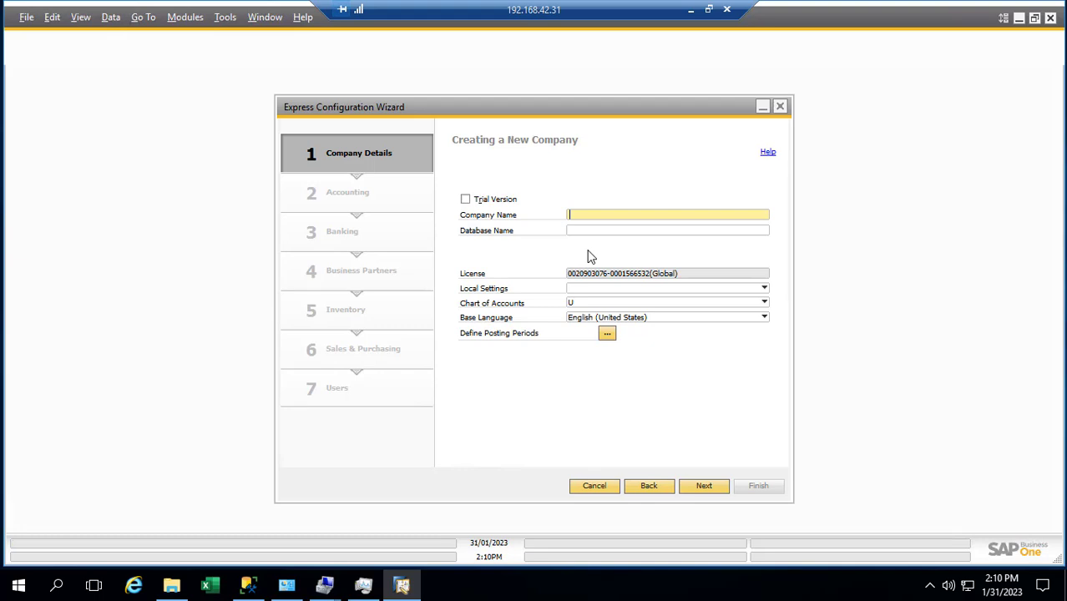
pyautogui.write('C')
pyautogui.press('BackSpace')
pyautogui.write('diencompny')
pyautogui.press('BackSpace')
pyautogui.press('BackSpace')
pyautogui.press('BackSpace')
pyautogui.write('pan')
# Step: Enter diendemo as the database name and replace the company name with 'Dien demo'
pyautogui.click(586, 230)
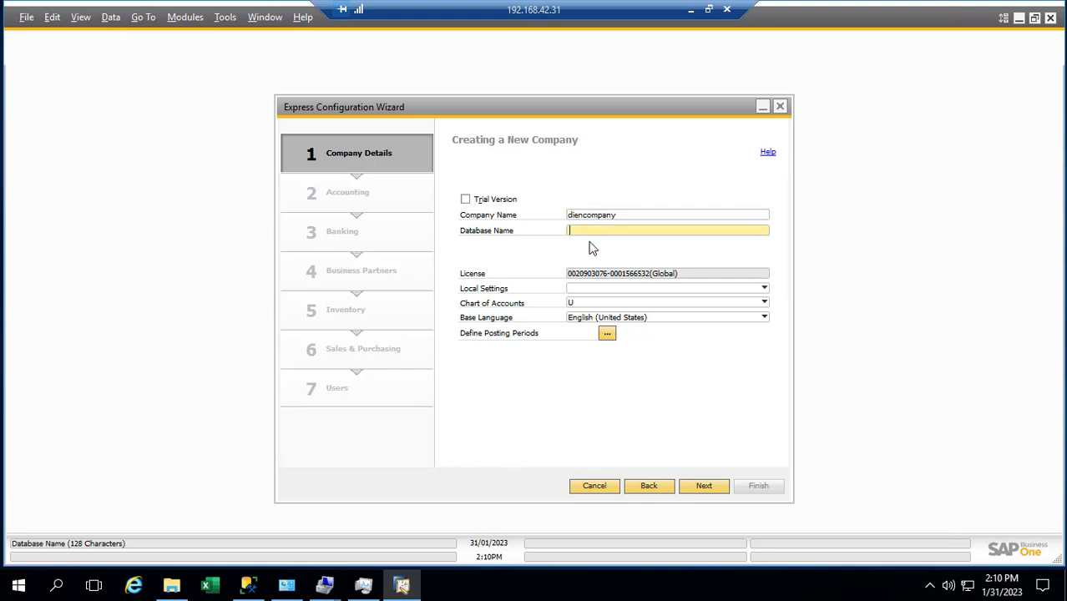
pyautogui.write('diendemo')
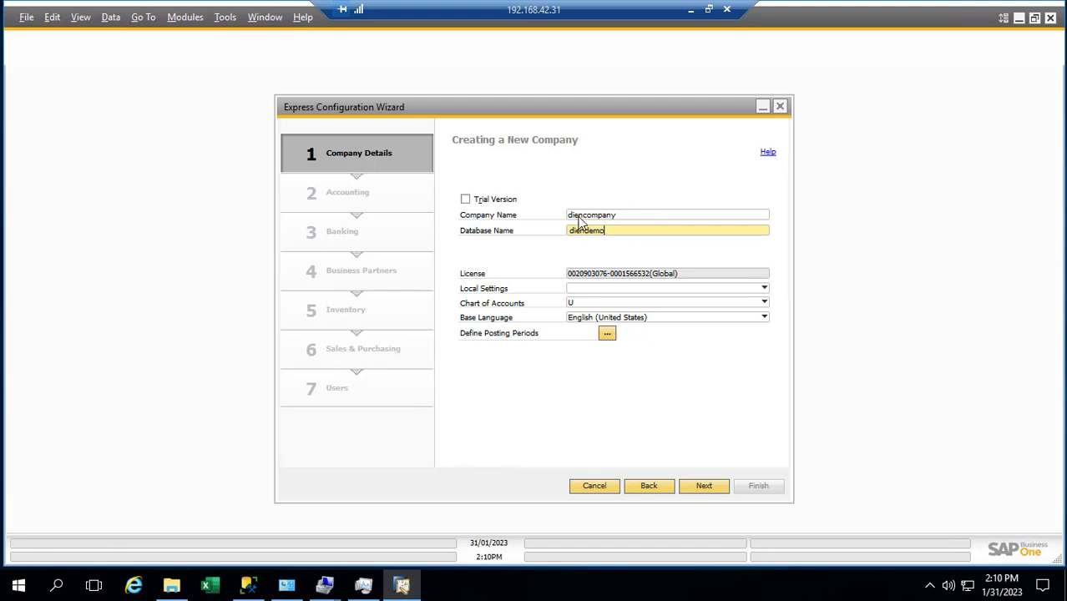
pyautogui.doubleClick(626, 215)
pyautogui.write('D')
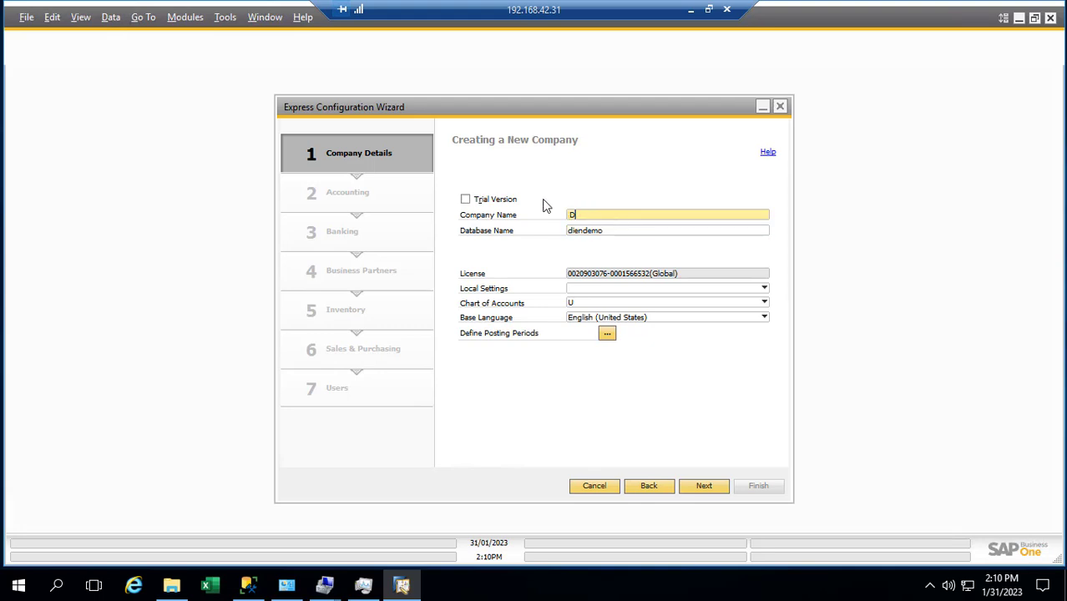
pyautogui.write('ien demo')
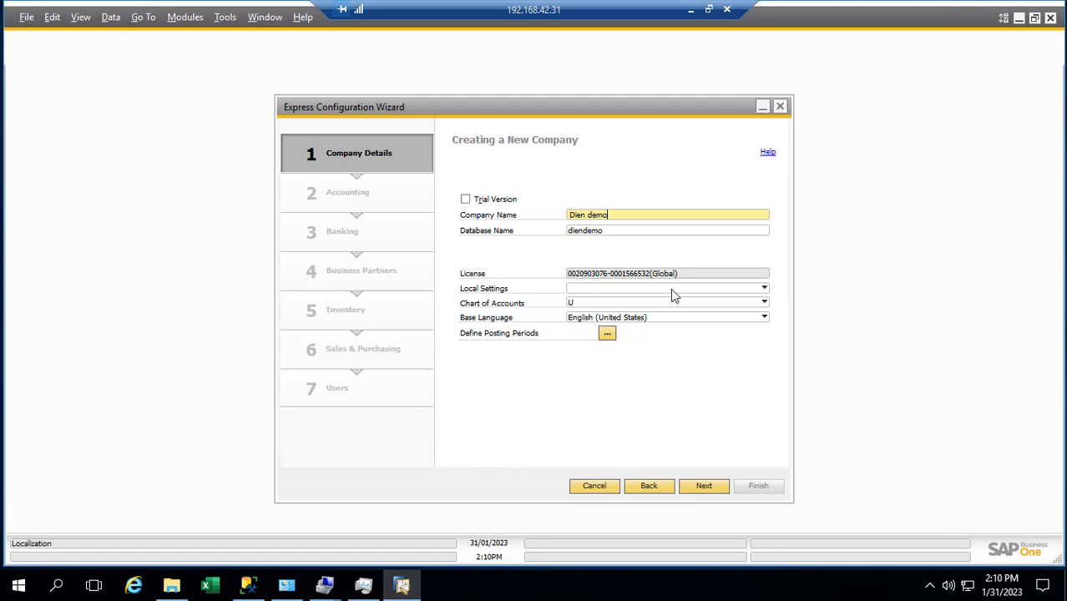
# Step: Set Local Settings to Singapore
pyautogui.click(763, 291)
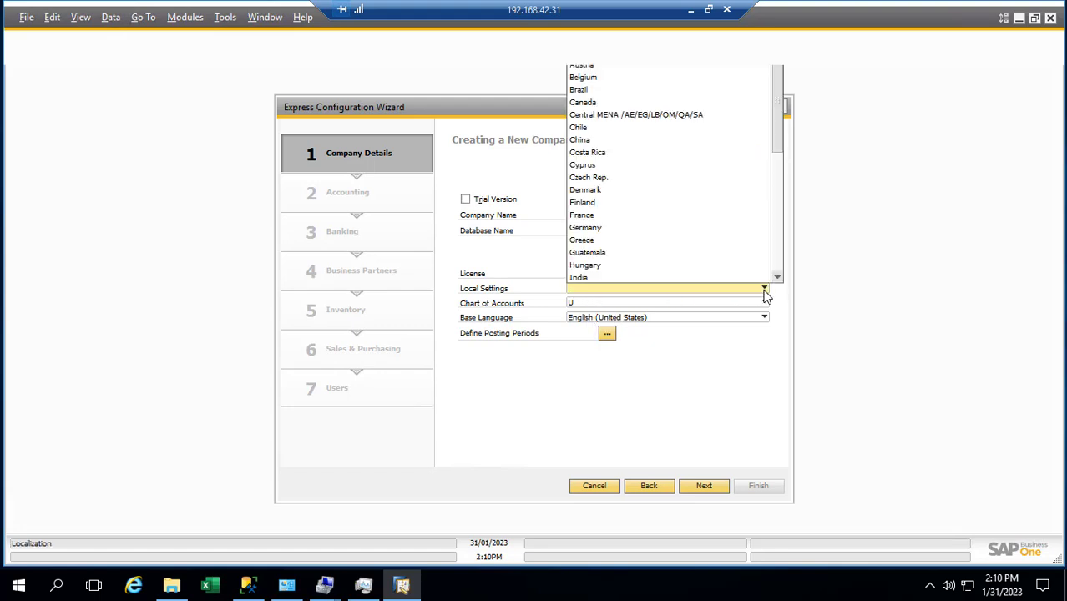
pyautogui.press('h')
pyautogui.moveTo(781, 151); pyautogui.dragTo(768, 82)
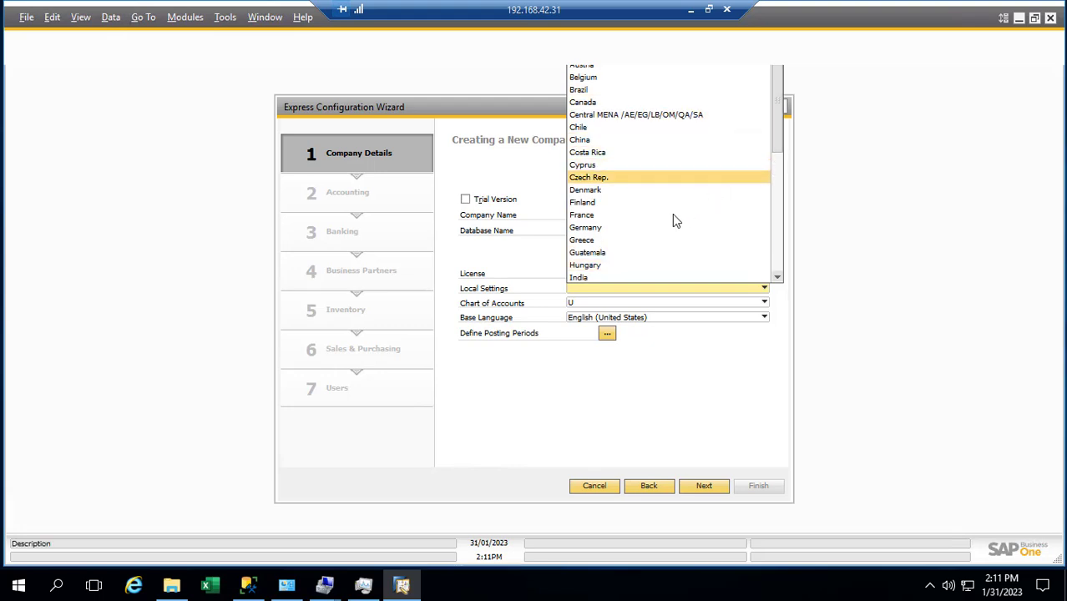
pyautogui.scroll(-9, 774, 146)
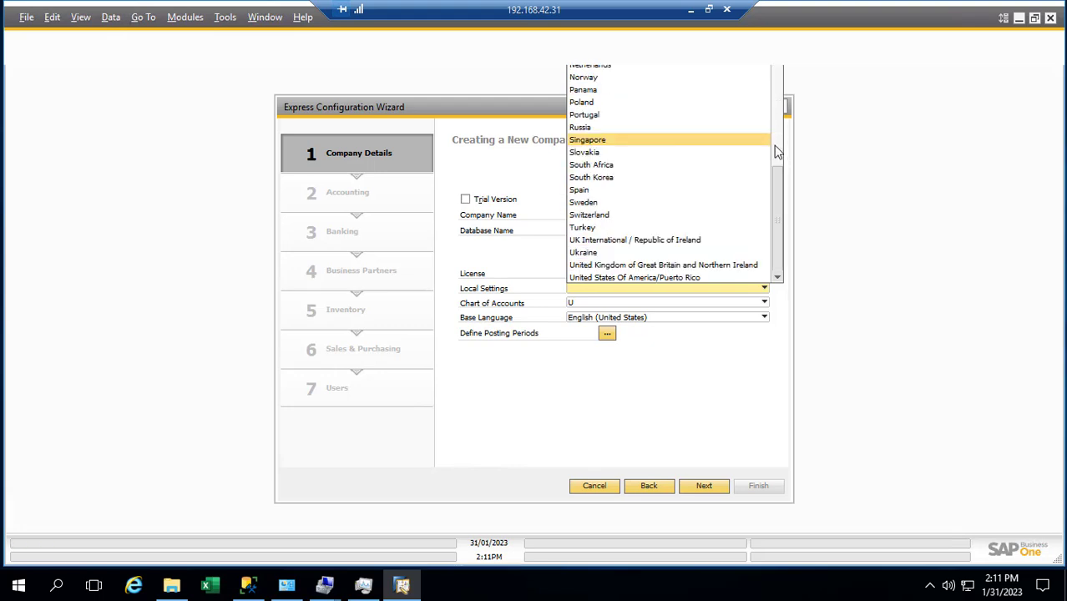
pyautogui.click(615, 140)
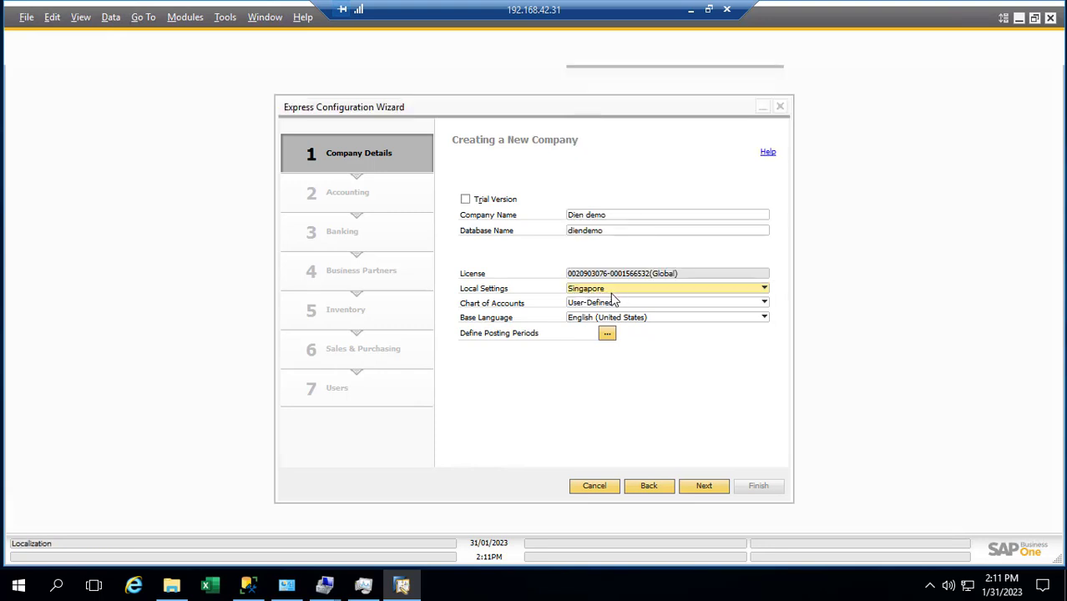
# Step: Keep the User-Defined chart of accounts and English (United States) as base language
pyautogui.click(606, 305)
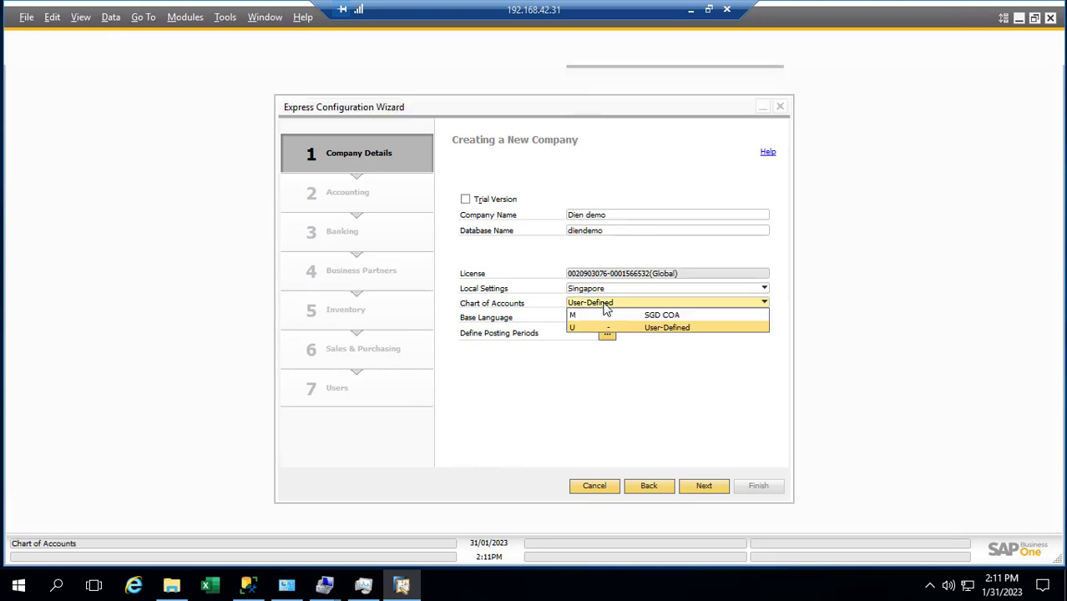
pyautogui.click(607, 307)
pyautogui.click(611, 300)
pyautogui.click(613, 302)
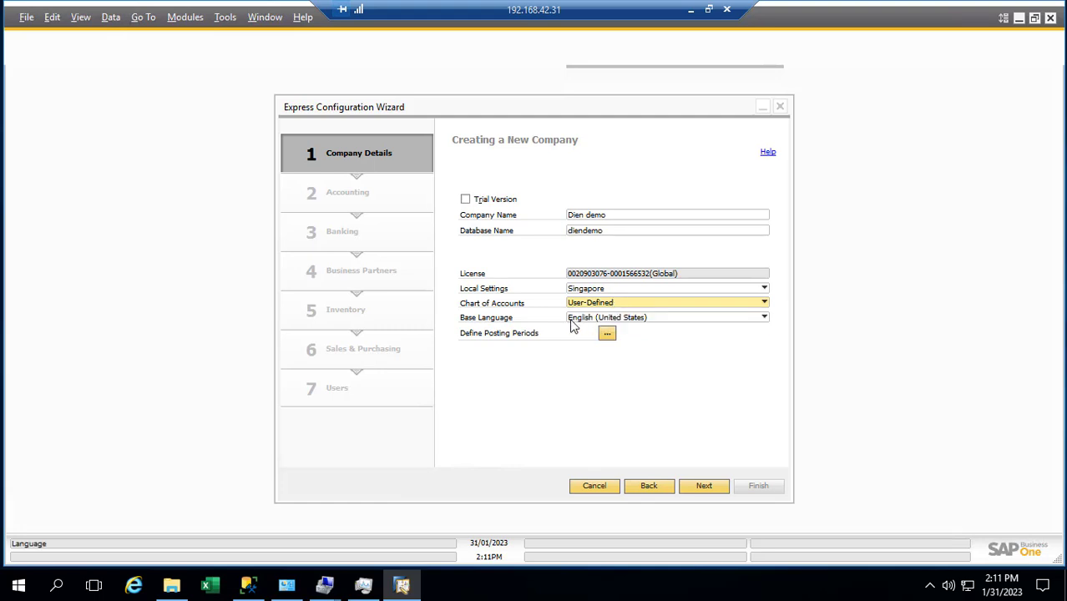
pyautogui.click(596, 321)
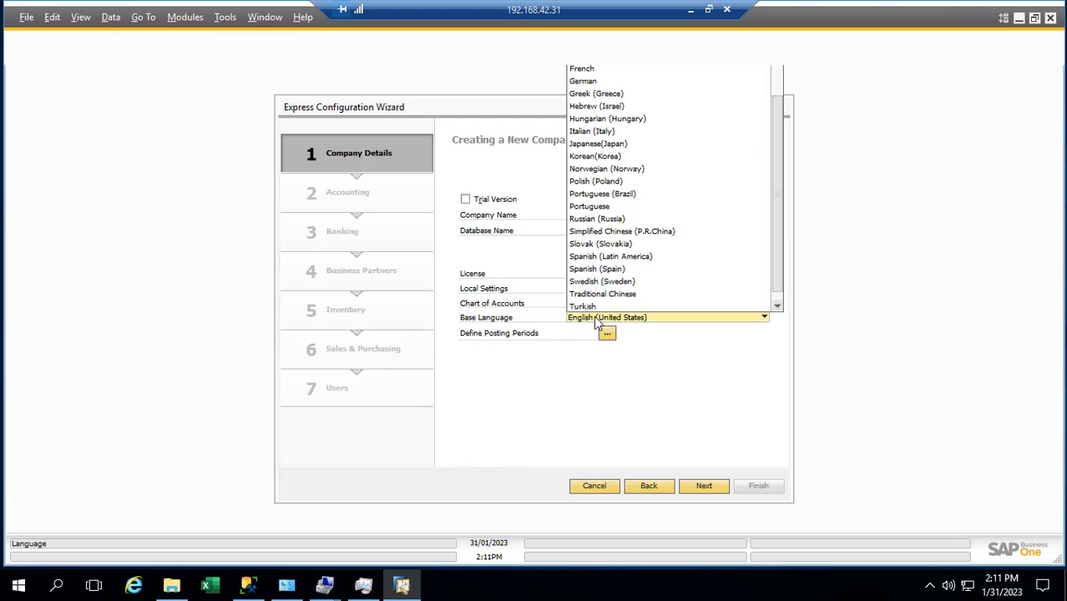
pyautogui.click(595, 320)
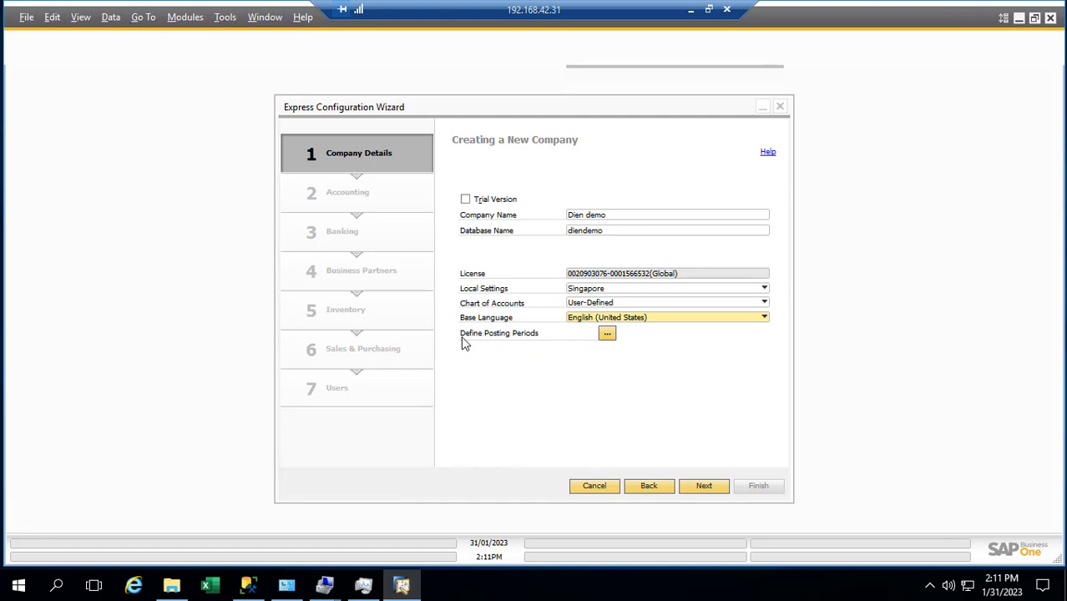
# Step: Define posting period 2023 with code and name 2023, split into monthly sub-periods
pyautogui.click(607, 334)
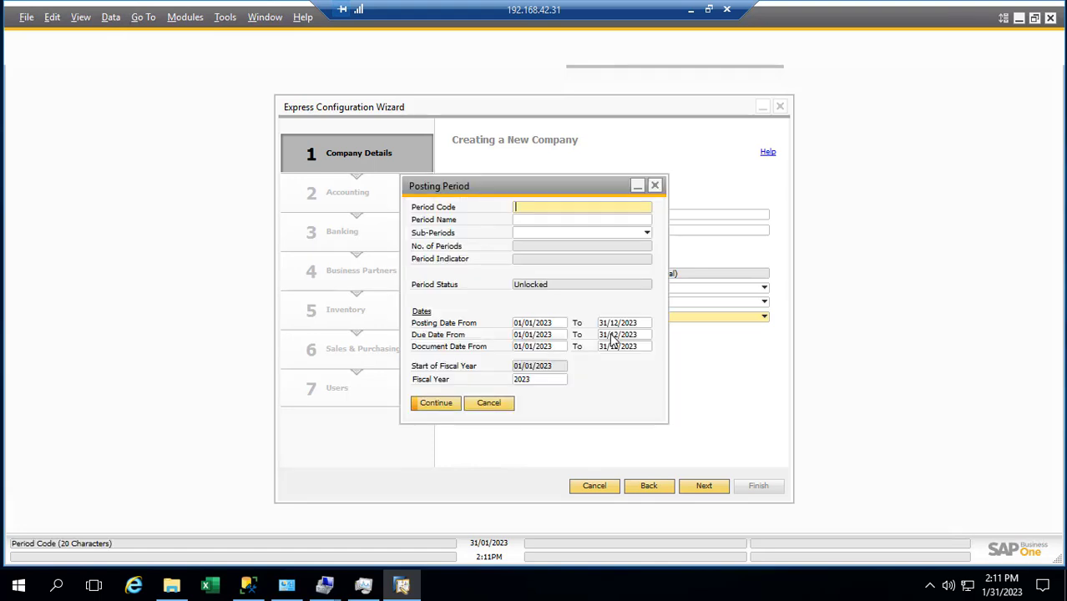
pyautogui.write('20')
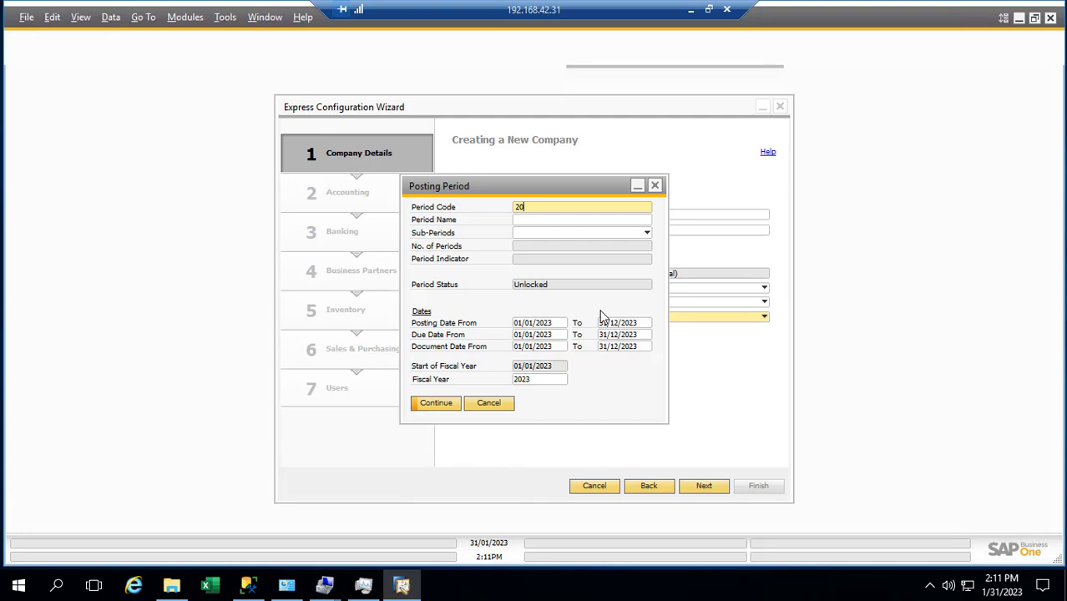
pyautogui.write('23')
pyautogui.press('Tab')
pyautogui.write('2023')
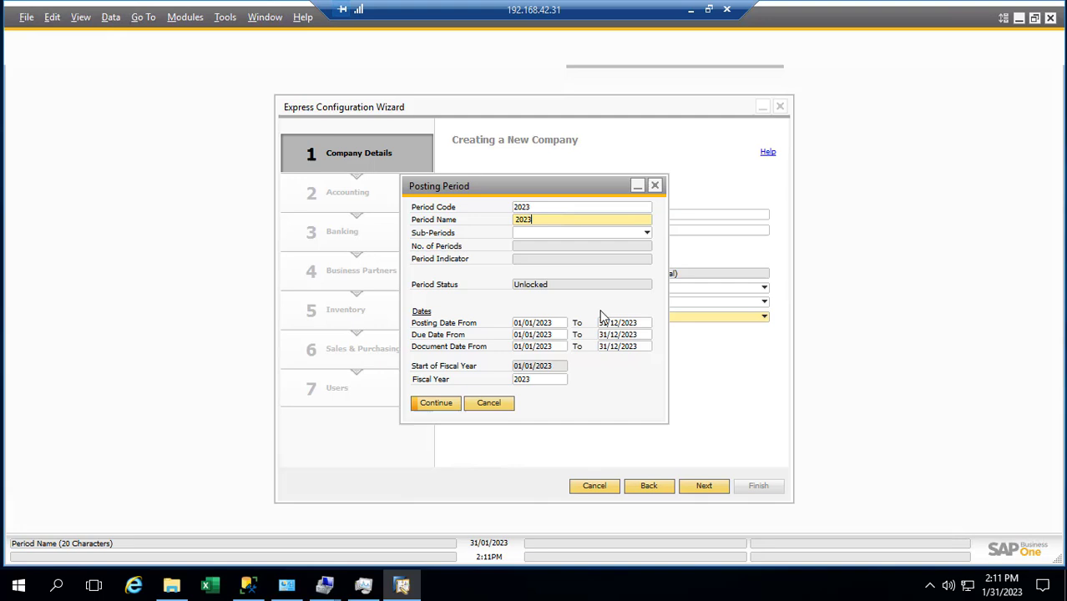
pyautogui.press('Tab')
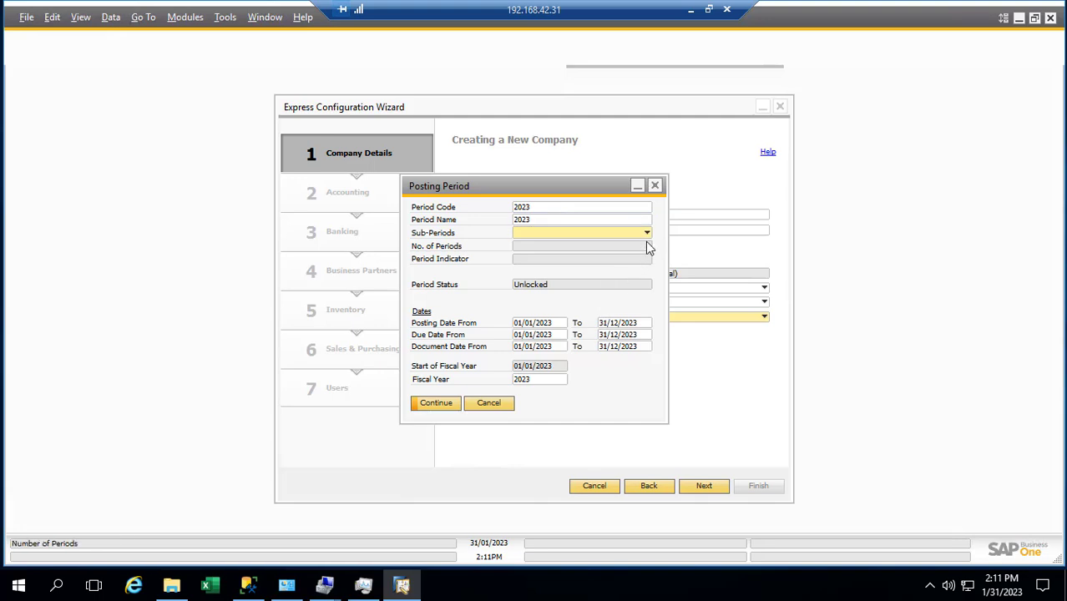
pyautogui.click(644, 234)
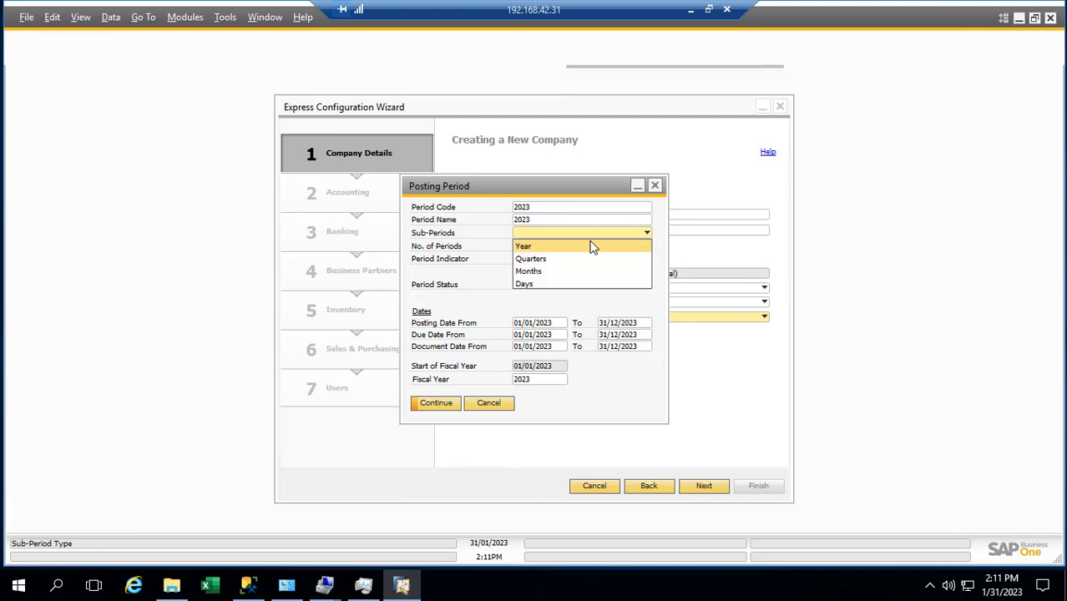
pyautogui.click(534, 269)
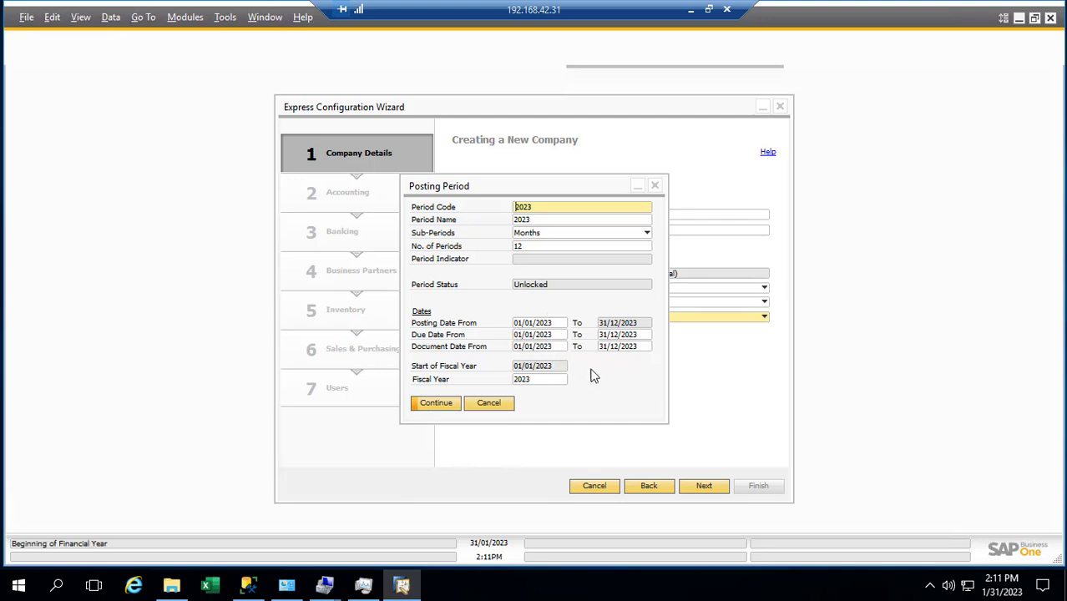
pyautogui.click(437, 405)
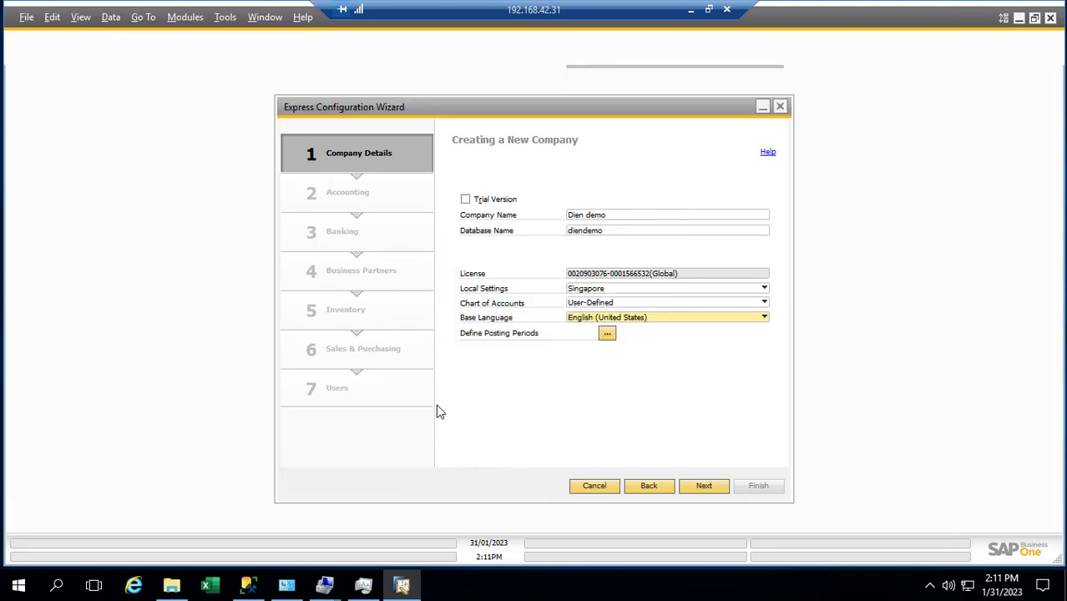
# Step: Proceed past Company Details and take the remote session out of full screen
pyautogui.click(704, 487)
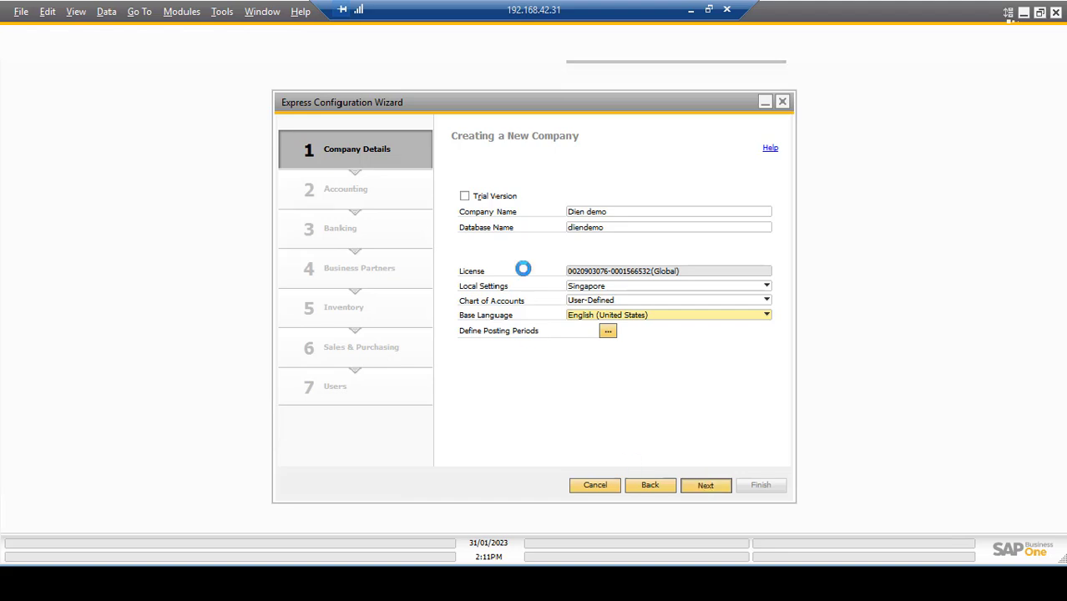
pyautogui.click(709, 10)
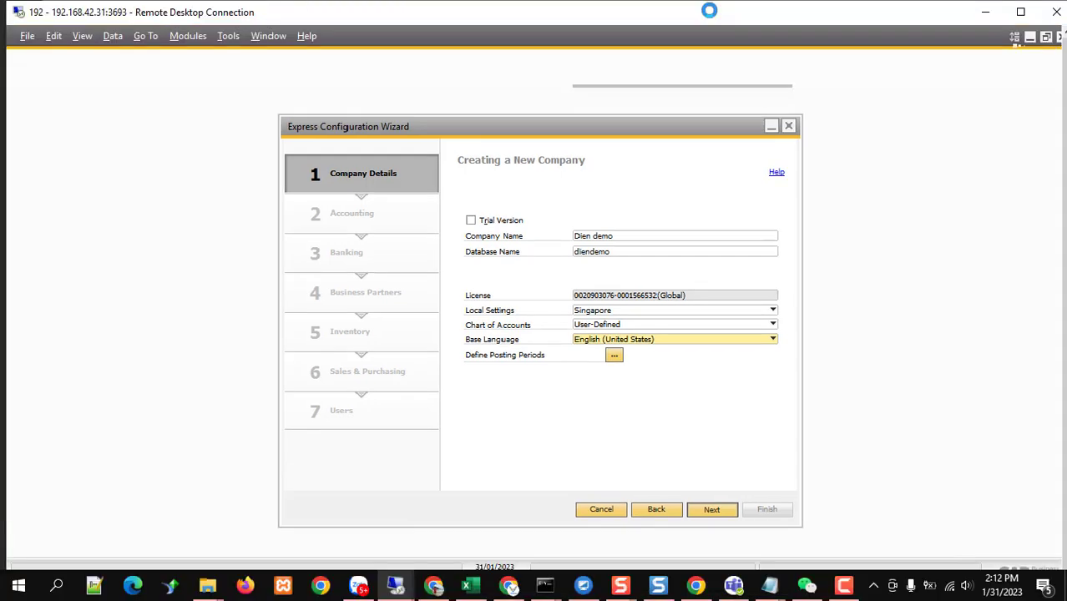
pyautogui.click(843, 585)
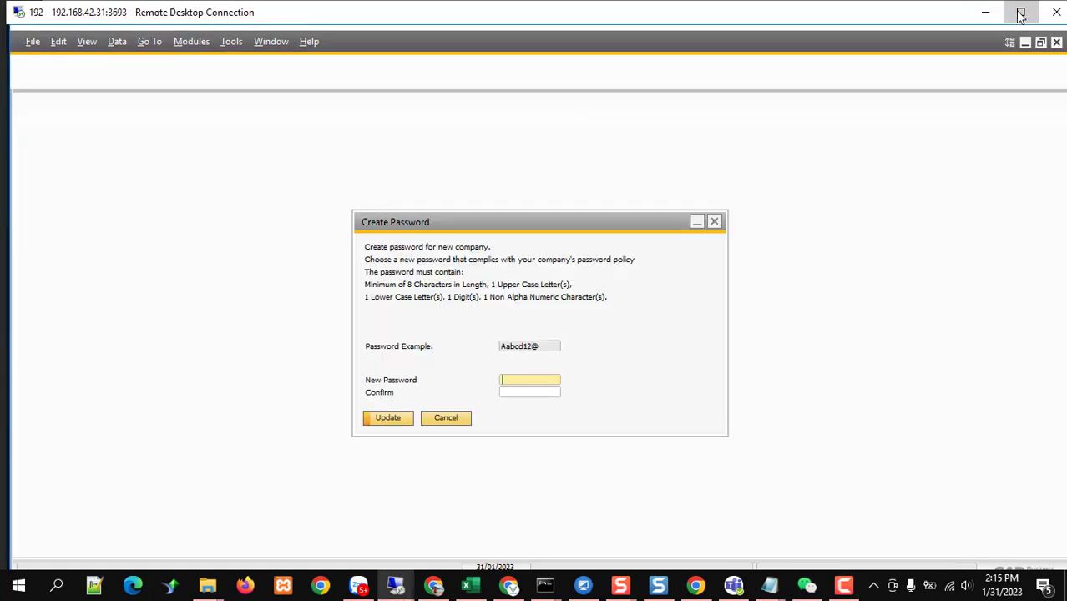
# Step: Set and confirm the new company's password, then open Dien demo
pyautogui.click(1019, 12)
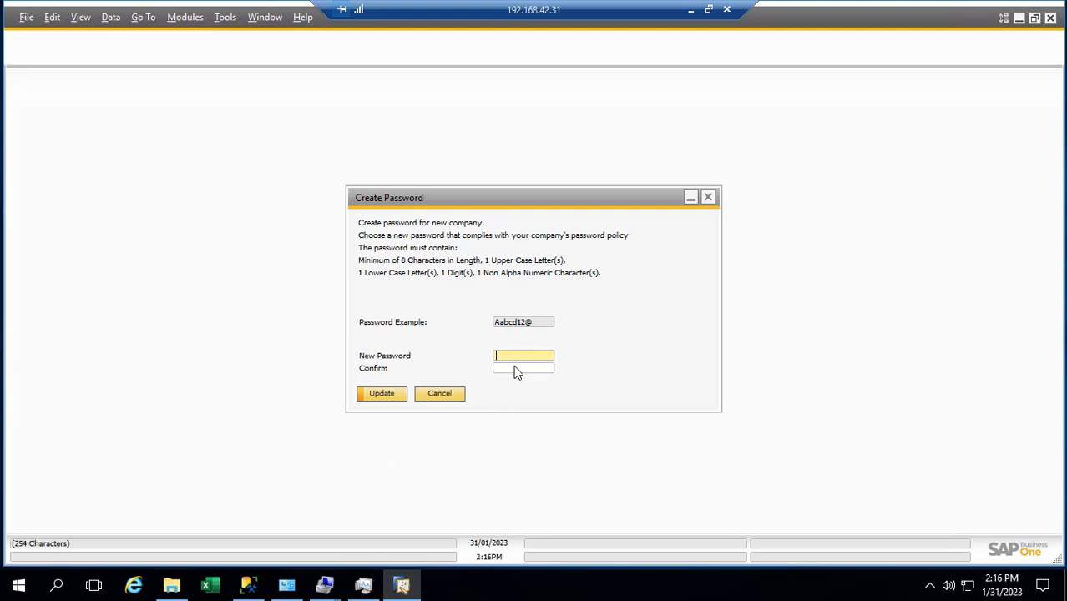
pyautogui.write('••••••••••')
pyautogui.press('Tab')
pyautogui.write('••••••••••')
pyautogui.click(383, 394)
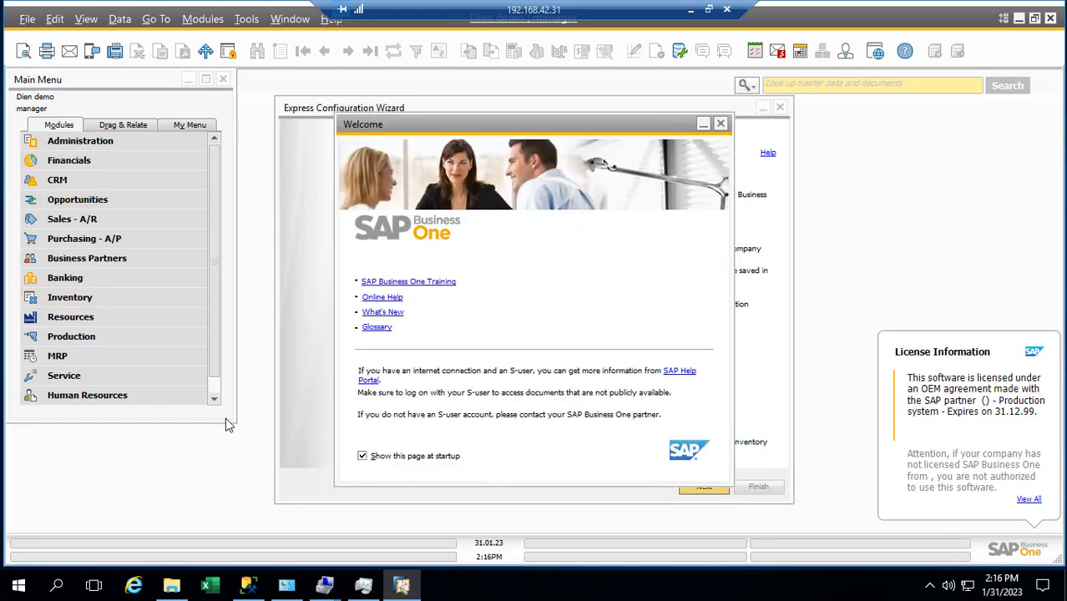
# Step: Stop the Welcome page showing at startup, close it, and start the wizard's Company Details step
pyautogui.click(414, 459)
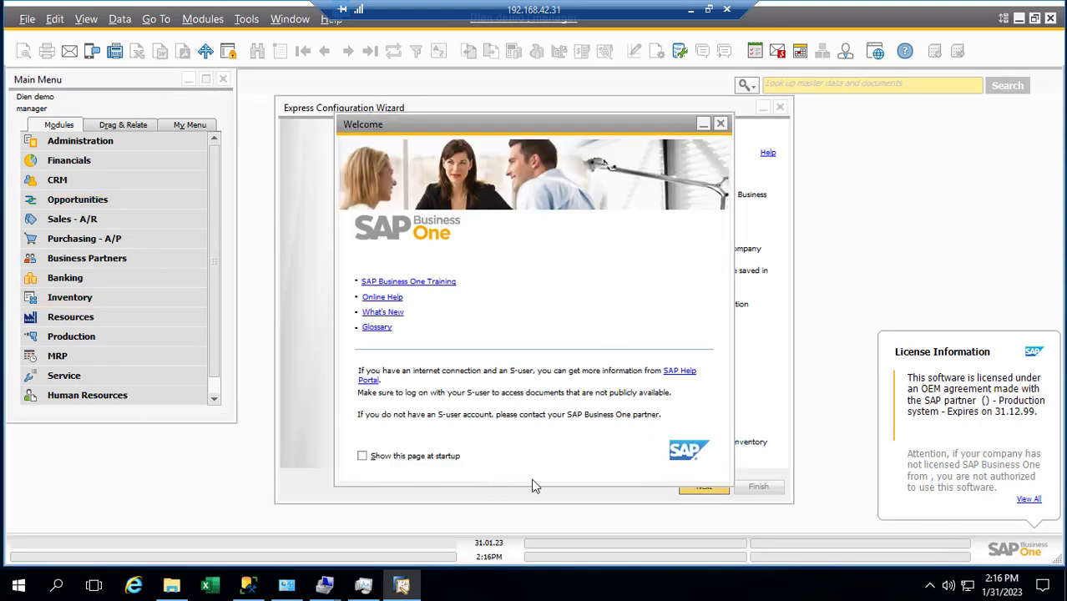
pyautogui.click(720, 125)
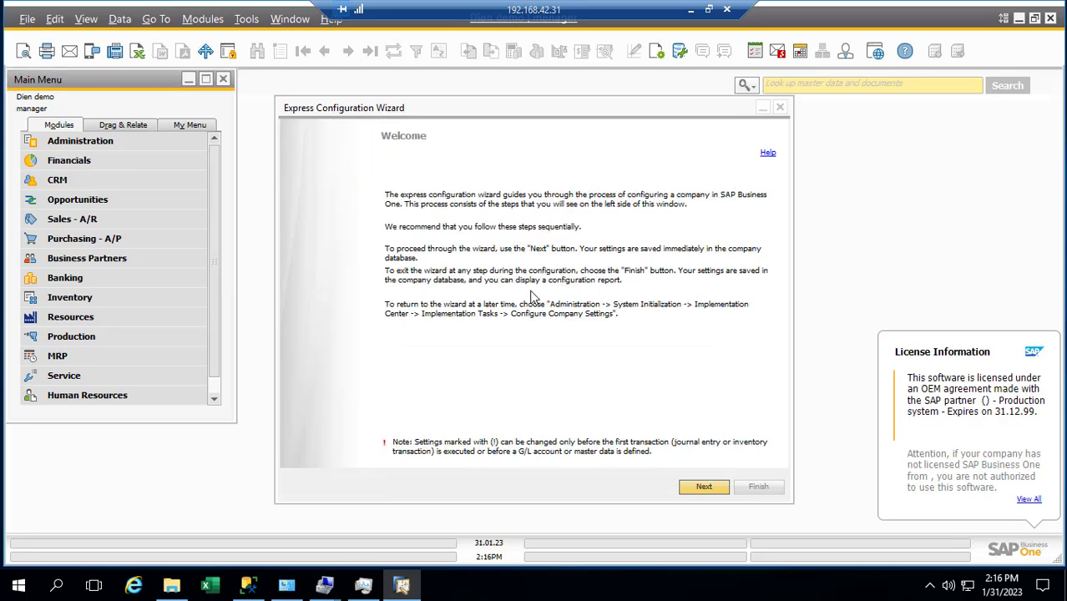
pyautogui.click(704, 488)
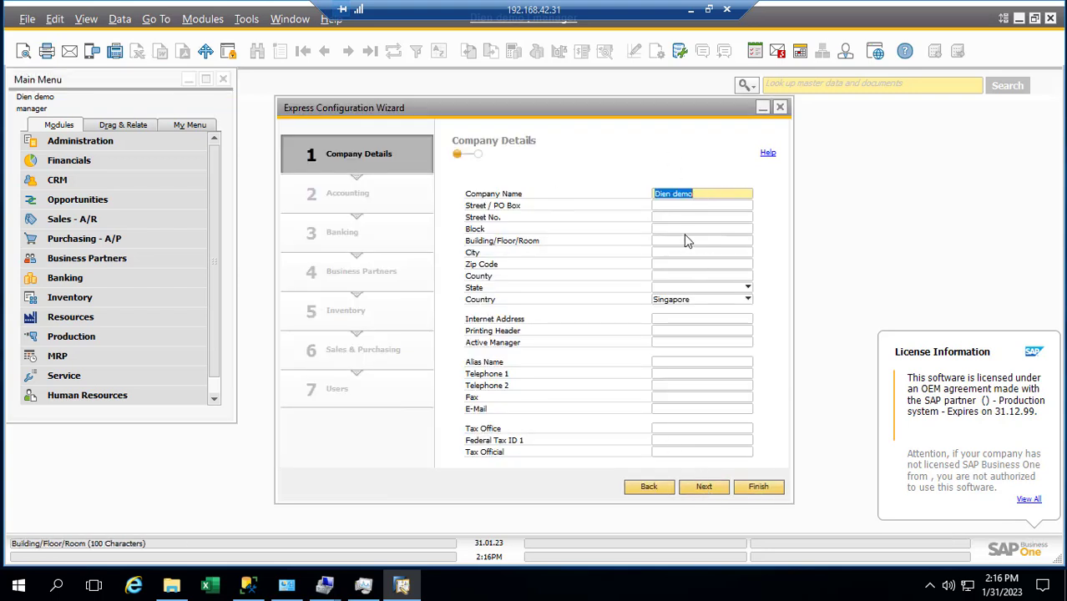
# Step: Change the company's country from Singapore to Vietnam and continue
pyautogui.click(701, 194)
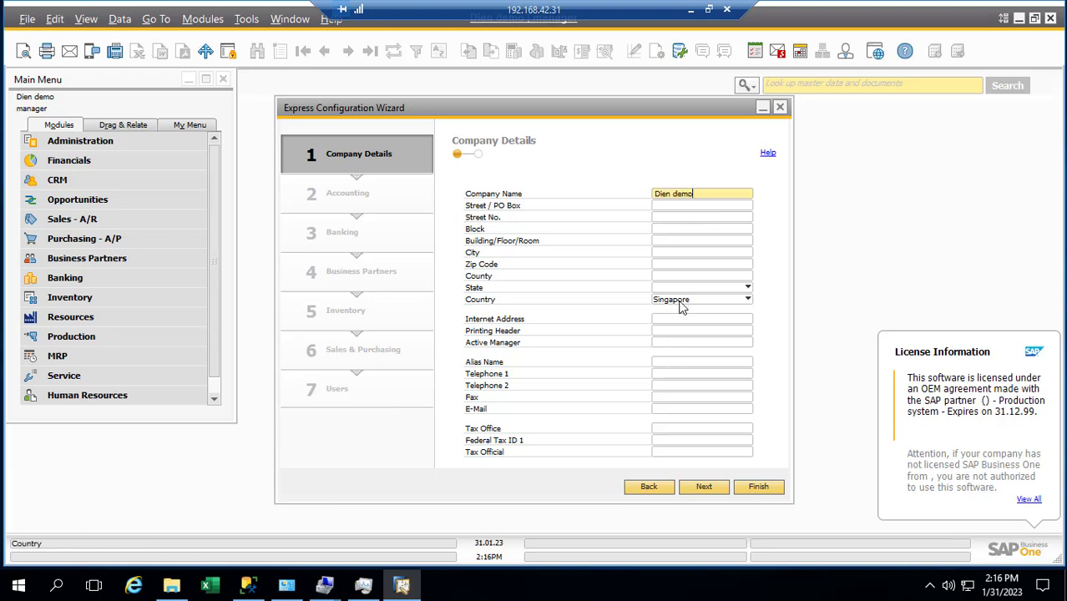
pyautogui.click(681, 303)
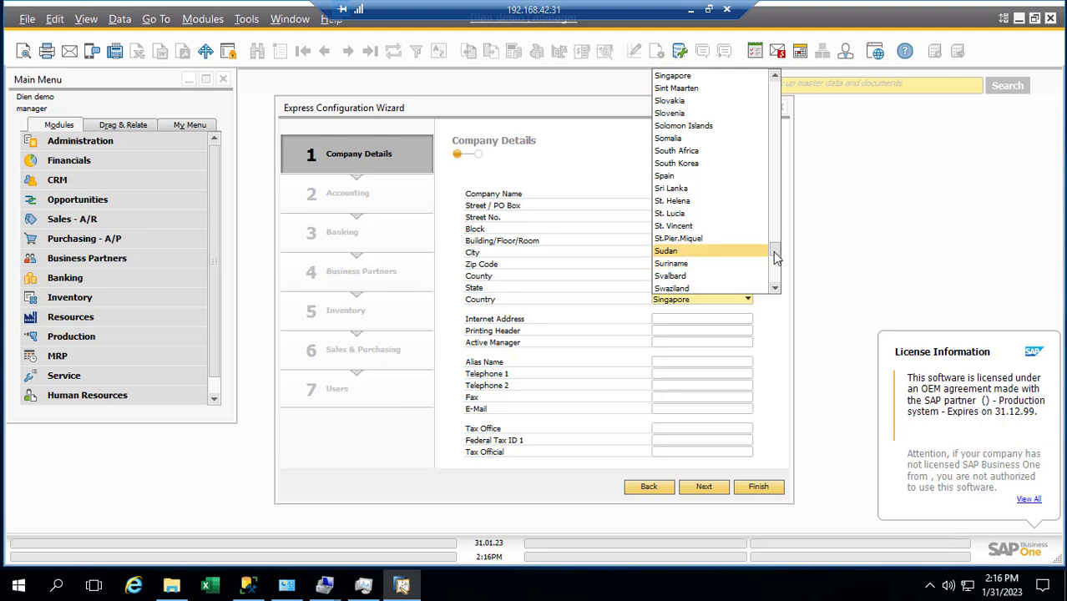
pyautogui.moveTo(777, 258); pyautogui.dragTo(778, 279)
pyautogui.click(696, 279)
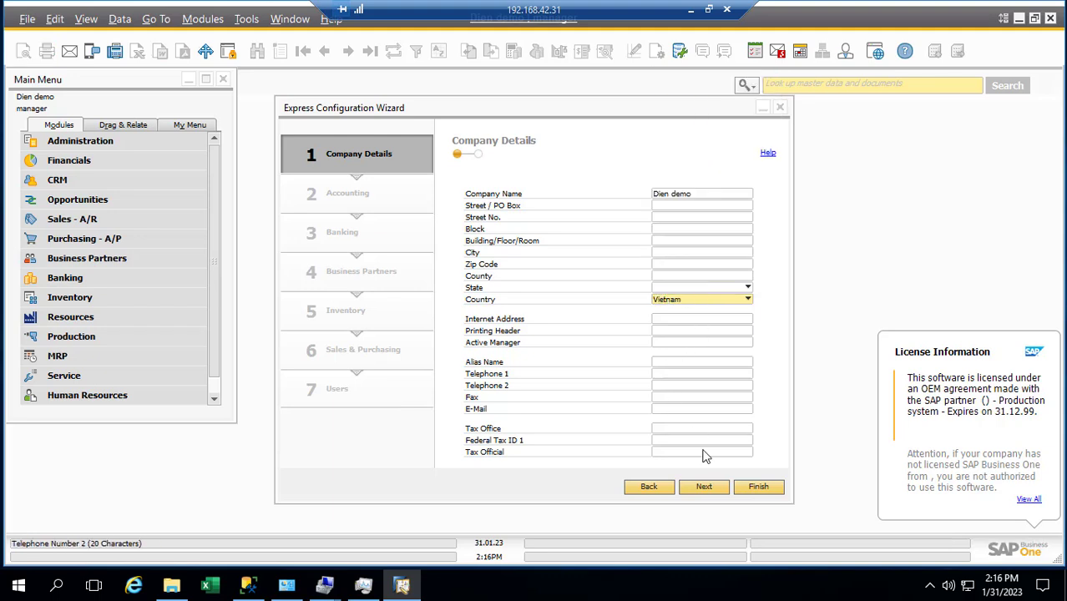
pyautogui.click(704, 487)
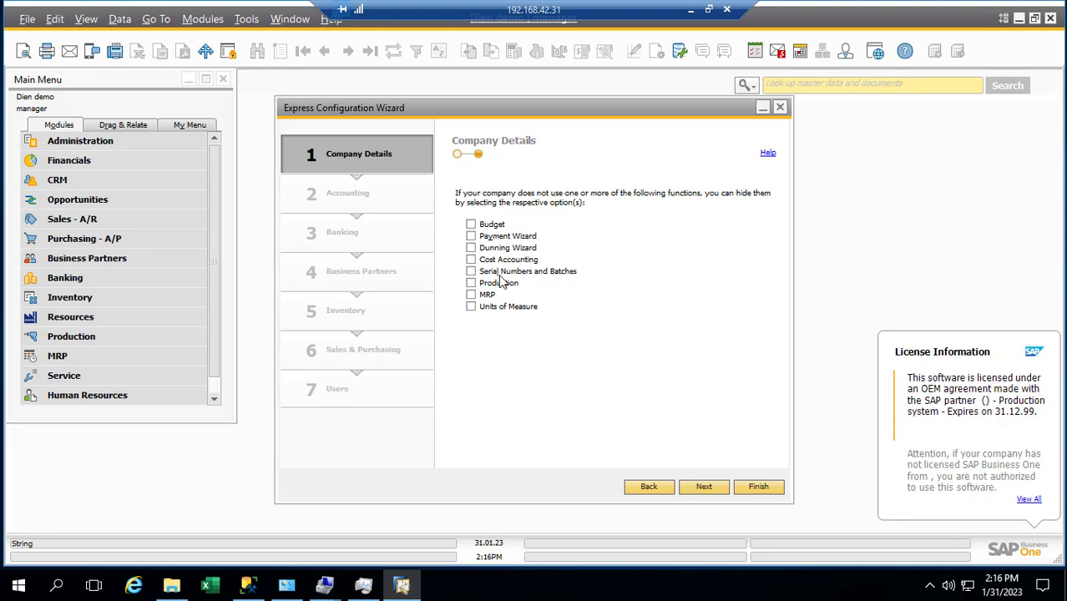
# Step: Hide Serial Numbers and Batches, Units of Measure and Payment Wizard, keeping Budget visible
pyautogui.click(471, 272)
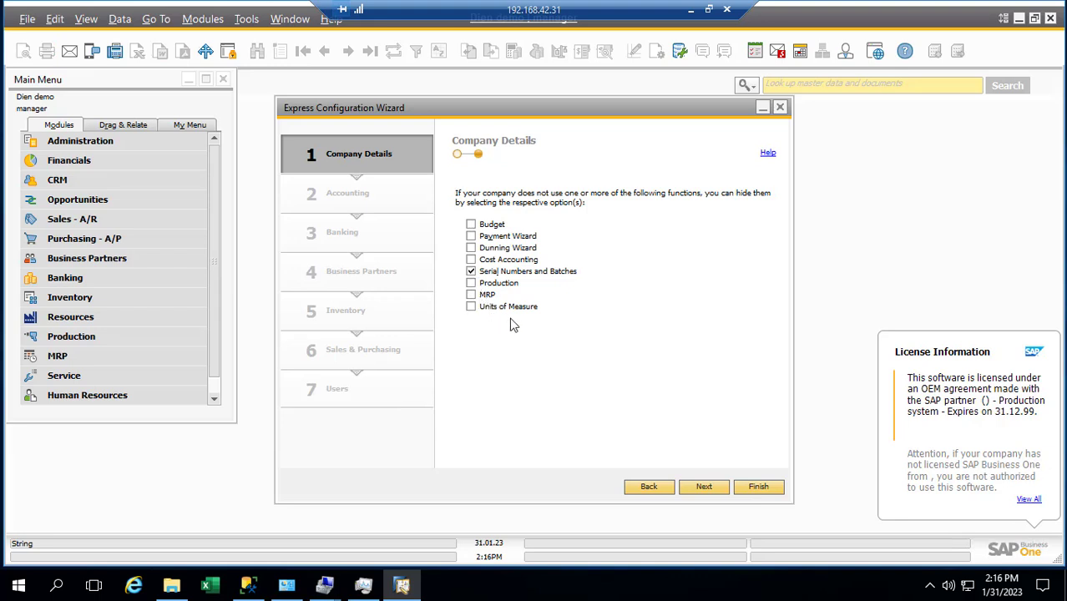
pyautogui.click(471, 307)
pyautogui.click(471, 236)
pyautogui.click(471, 225)
pyautogui.click(709, 489)
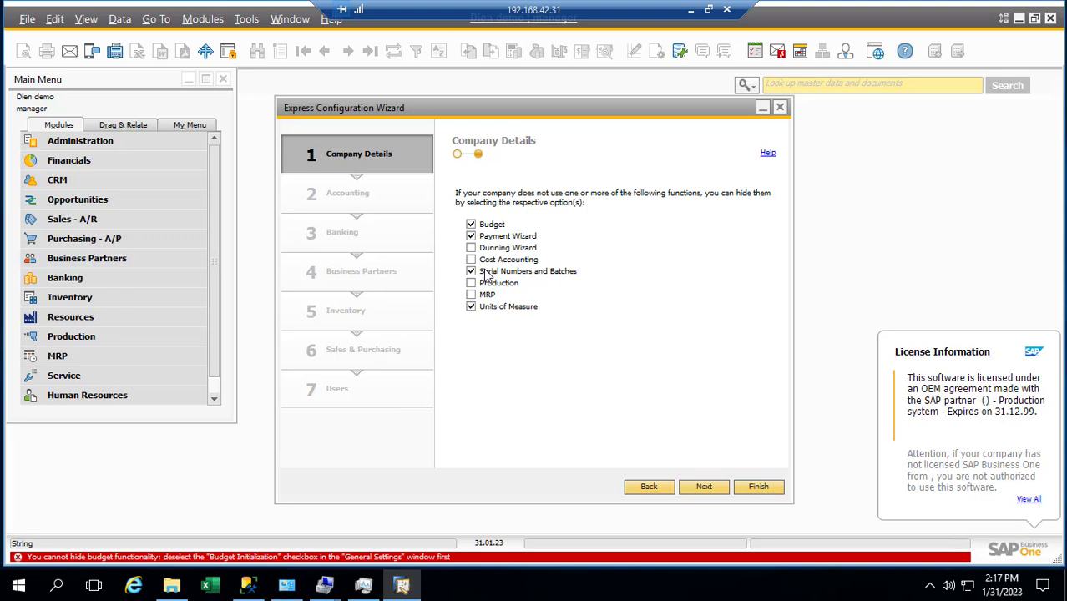
pyautogui.click(471, 224)
# Step: Continue to Accounting and choose Define New for the local currency
pyautogui.click(704, 490)
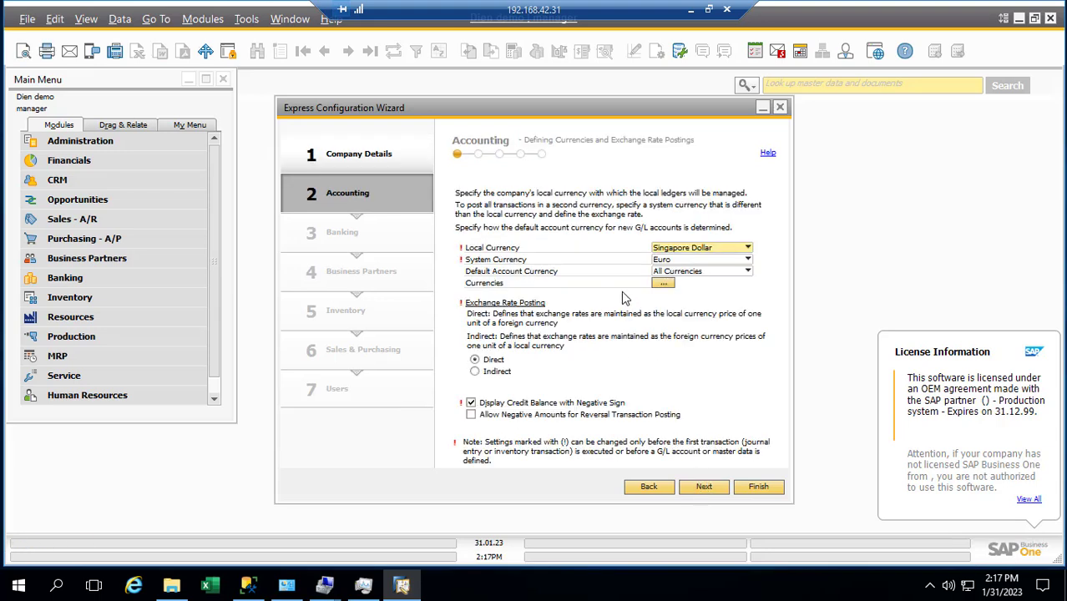
pyautogui.click(699, 250)
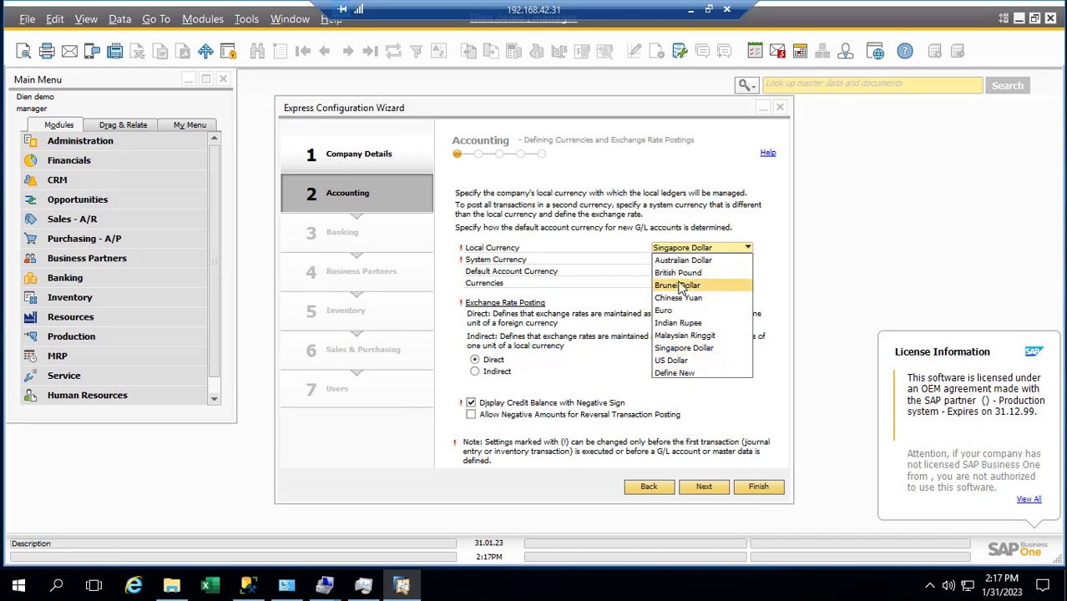
pyautogui.click(675, 373)
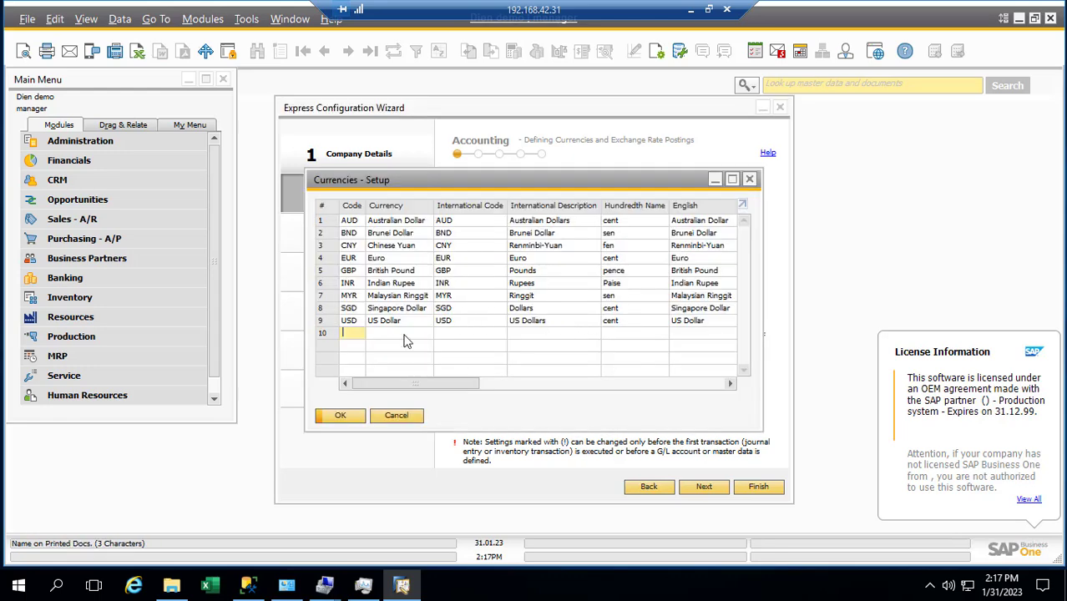
# Step: In row 10, enter currency code VND, name Viet nam D, international code VND and hundredth name dong
pyautogui.write('VN')
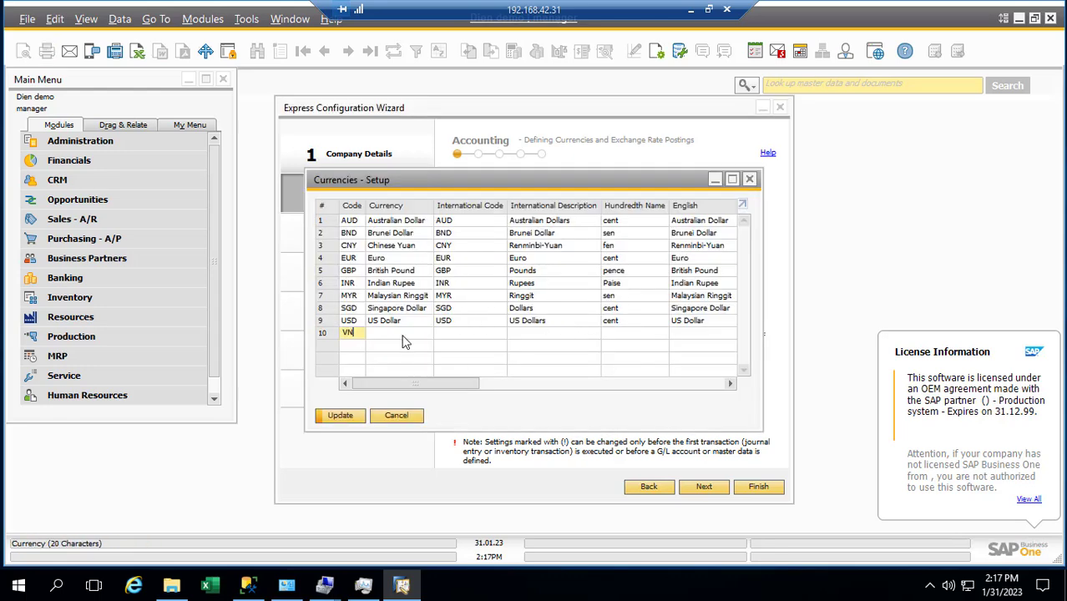
pyautogui.press('BackSpace')
pyautogui.press('BackSpace')
pyautogui.press('Tab')
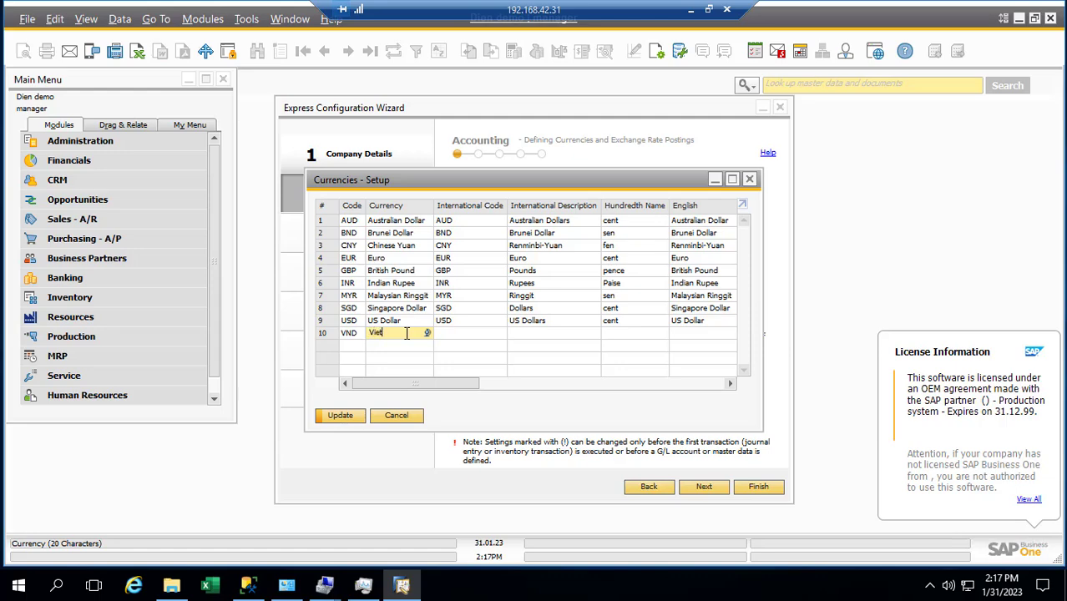
pyautogui.write('Viet nam D')
pyautogui.press('Tab')
pyautogui.write('VND')
pyautogui.press('Tab')
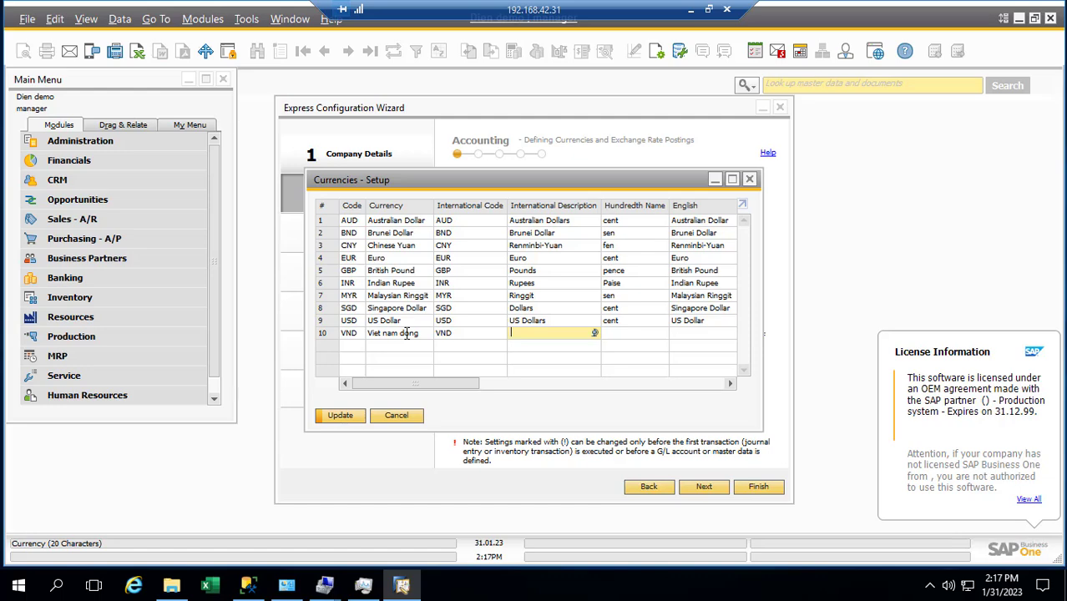
pyautogui.press('Tab')
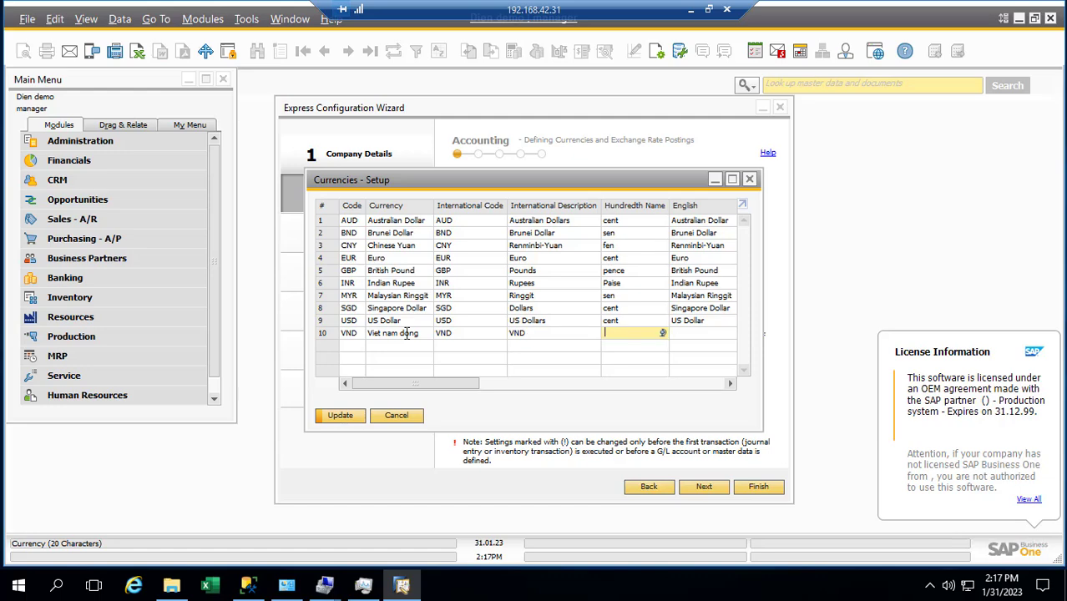
pyautogui.write('D')
pyautogui.press('BackSpace')
pyautogui.write('dong')
# Step: Enter the English name, paste Viet Nam Dong as the currency name, and correct it to VietNam Dong
pyautogui.press('Tab')
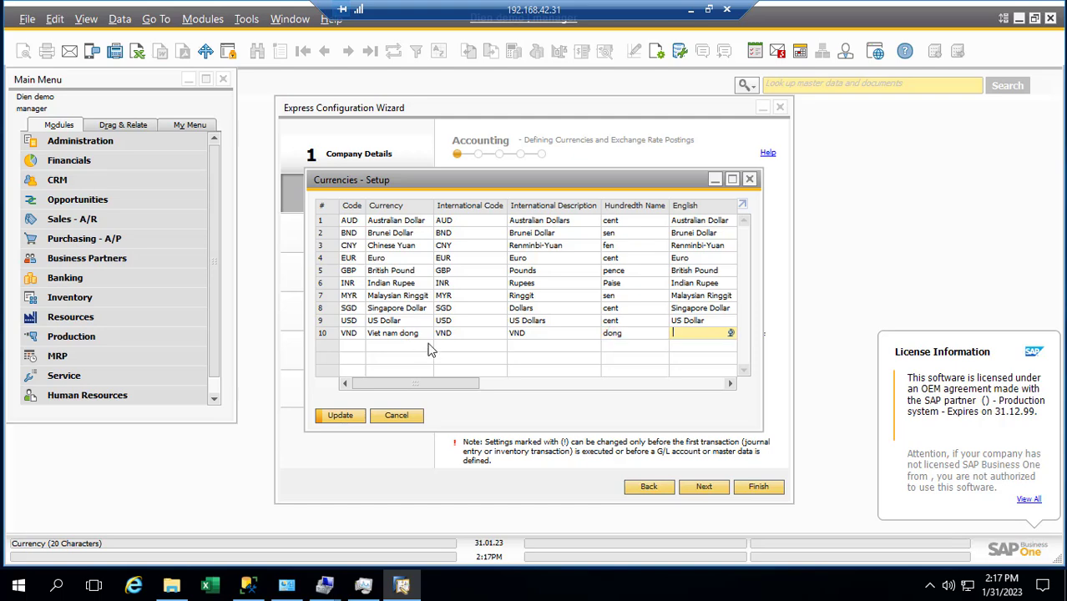
pyautogui.write('Viet Nam  Dong')
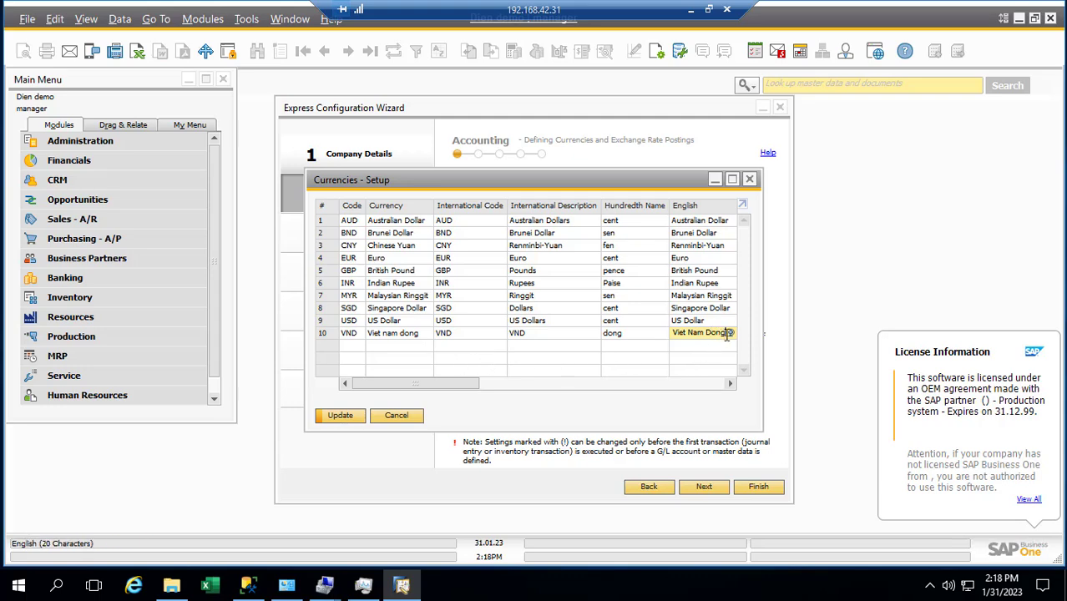
pyautogui.moveTo(727, 333); pyautogui.dragTo(675, 332)
pyautogui.hotkey('ctrl', 'c')
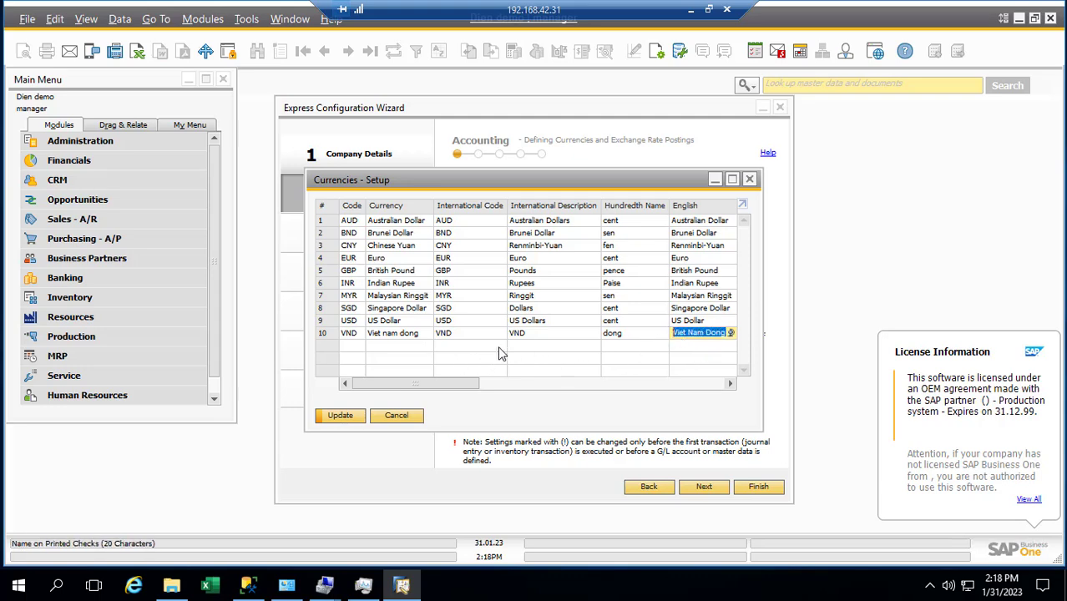
pyautogui.moveTo(422, 333); pyautogui.dragTo(368, 334)
pyautogui.hotkey('ctrl', 'v')
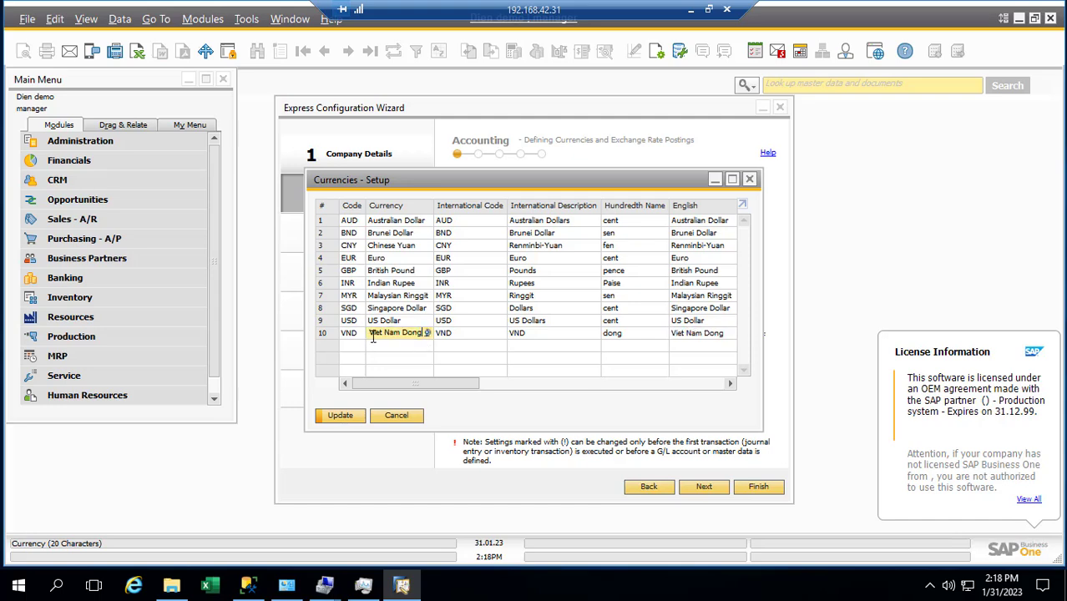
pyautogui.click(383, 334)
pyautogui.click(693, 336)
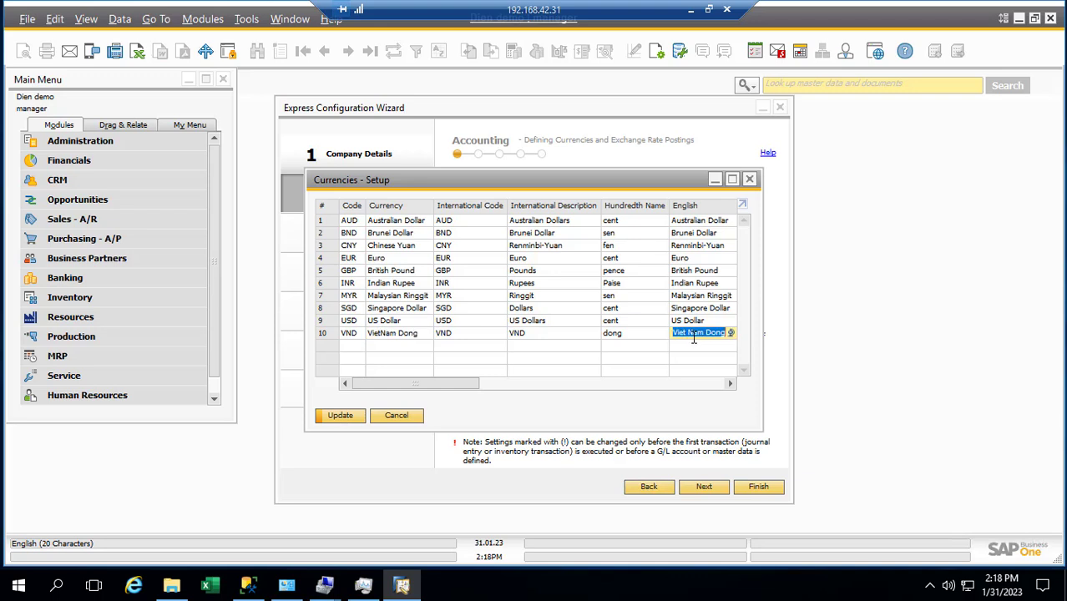
pyautogui.click(692, 337)
pyautogui.press('BackSpace')
pyautogui.click(501, 384)
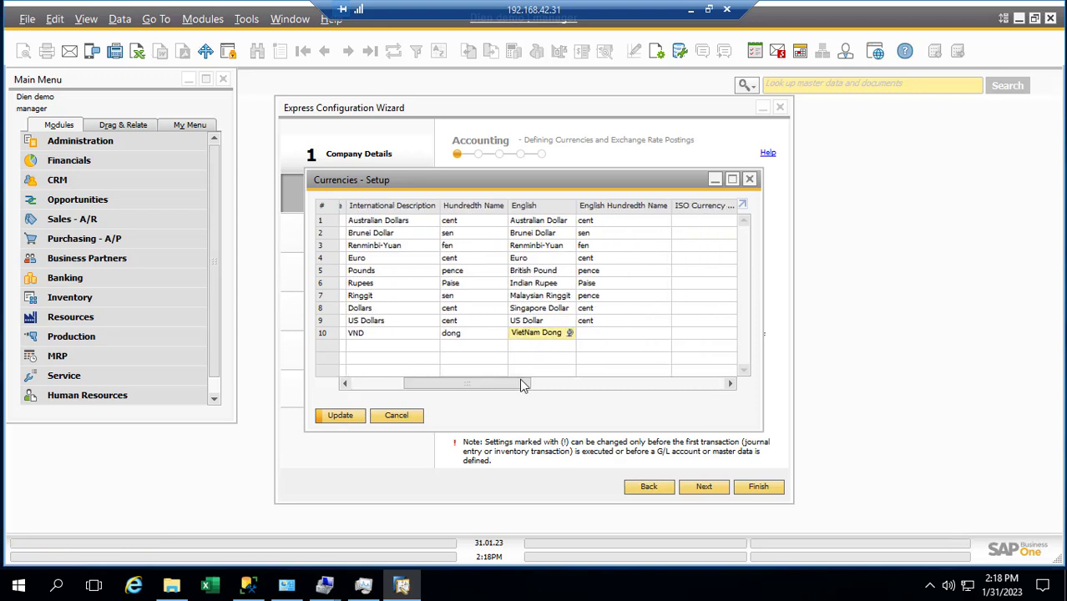
# Step: Set English hundredth name dong and international description VietNam Dong, then update the VND row
pyautogui.click(588, 334)
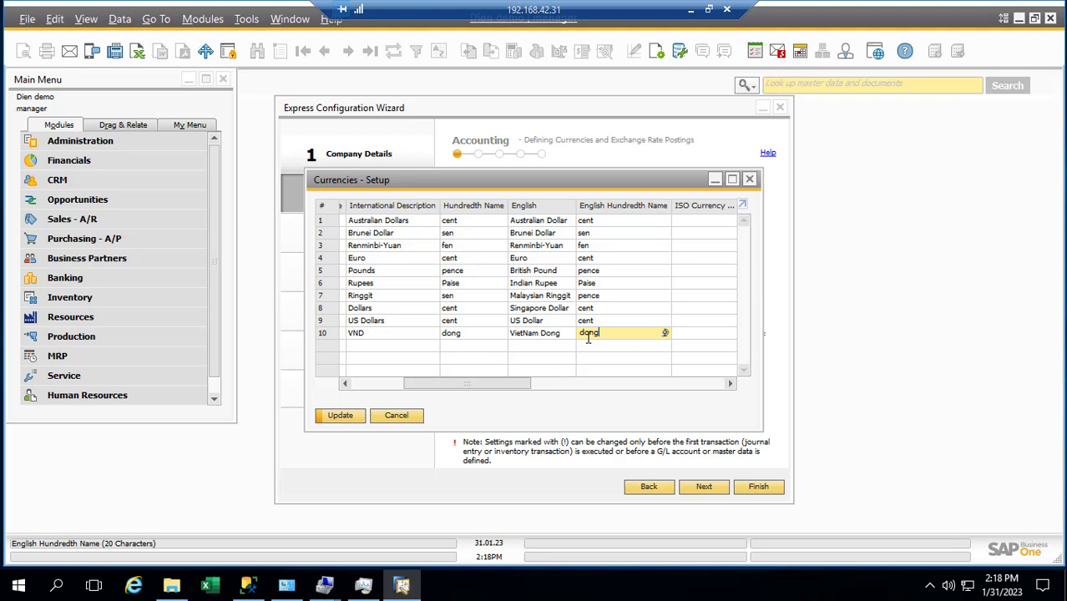
pyautogui.moveTo(483, 382); pyautogui.dragTo(422, 387)
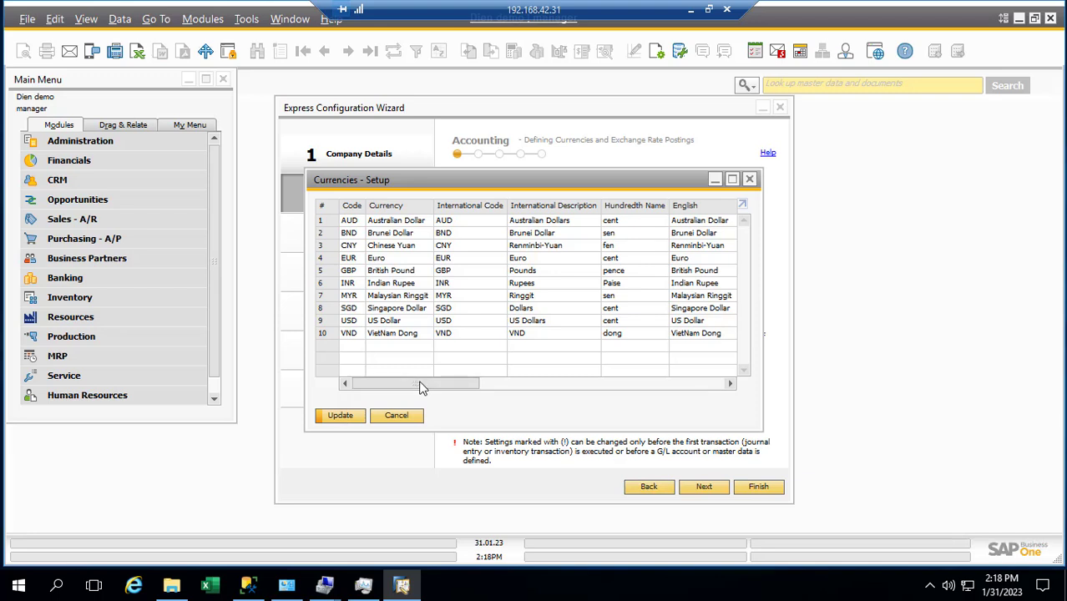
pyautogui.click(693, 335)
pyautogui.hotkey('ctrl', 'c')
pyautogui.click(539, 335)
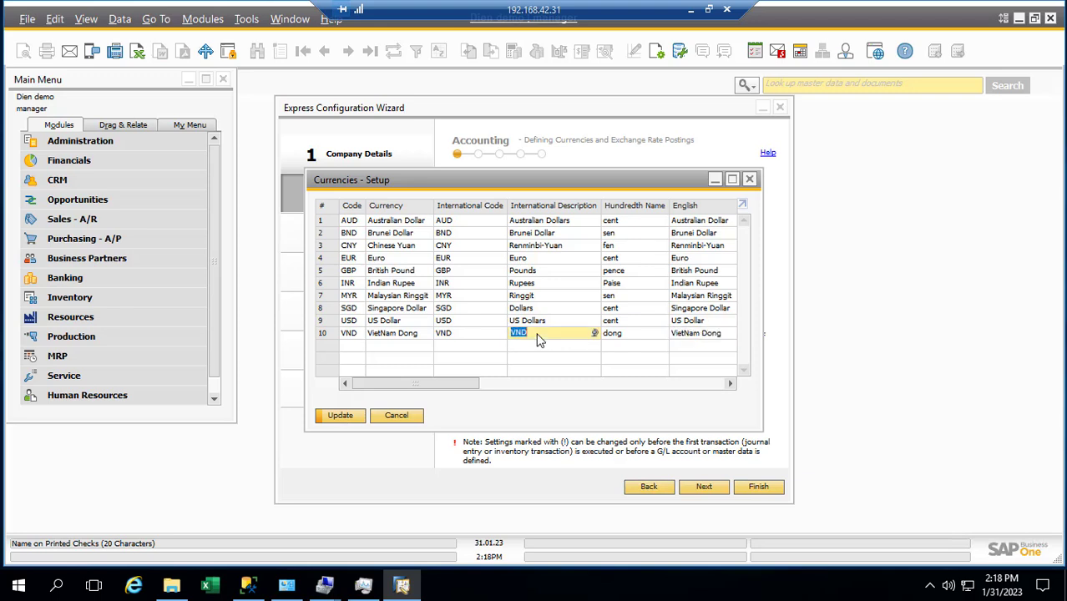
pyautogui.hotkey('ctrl', 'v')
pyautogui.moveTo(468, 388); pyautogui.dragTo(445, 388)
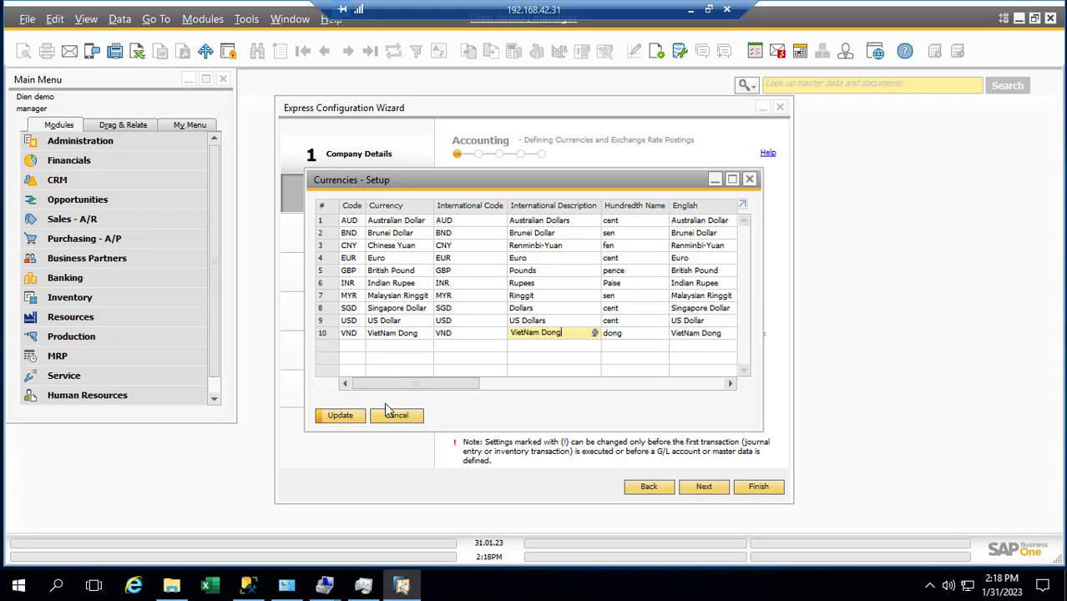
pyautogui.click(346, 421)
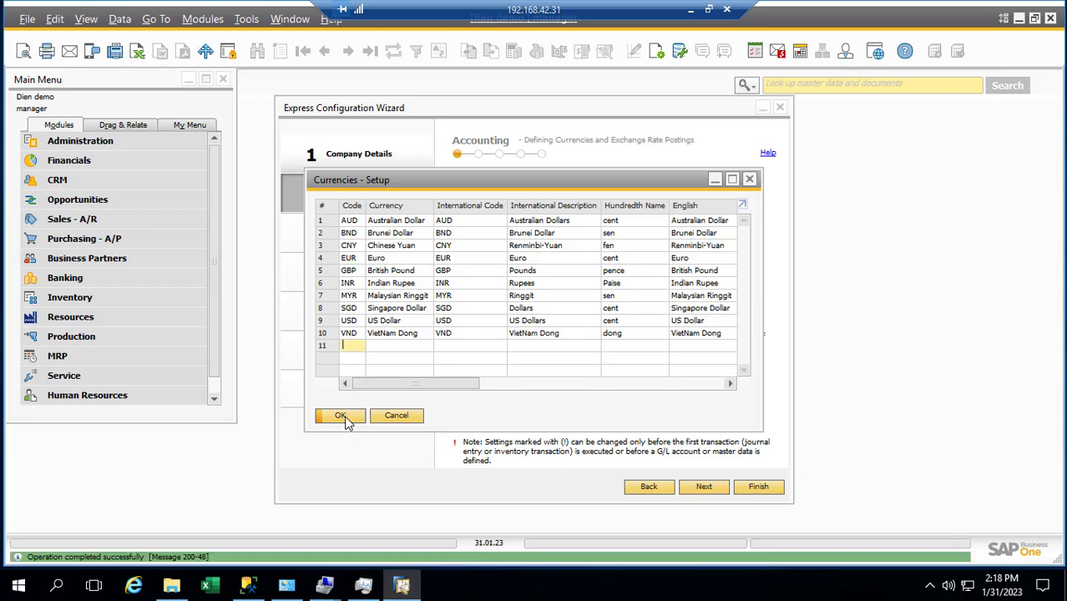
# Step: Keep VietNam Dong as Local Currency, then choose Define New to reopen Currencies - Setup
pyautogui.click(344, 418)
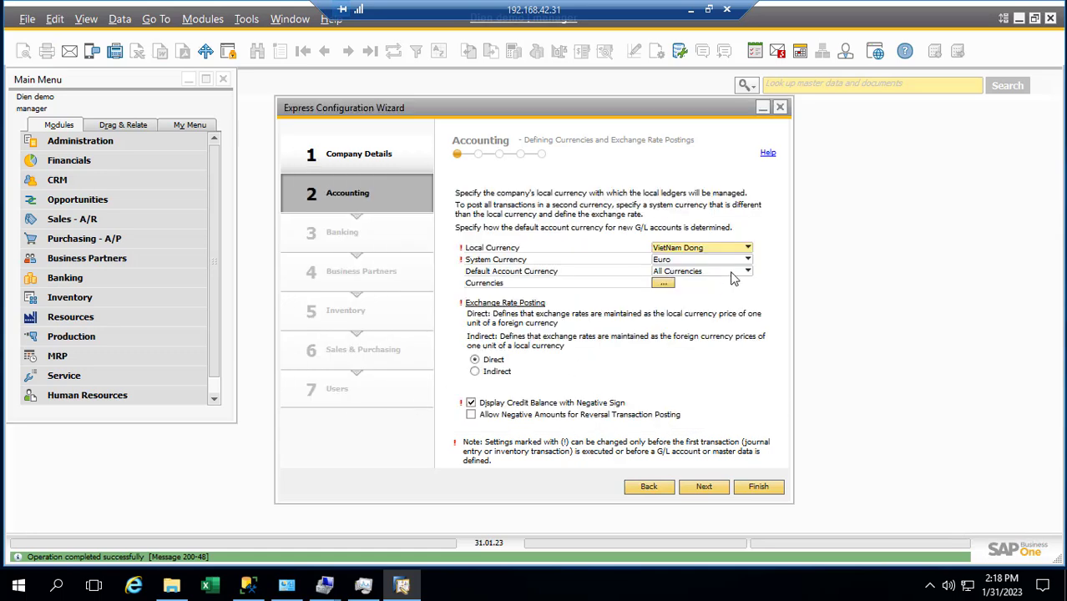
pyautogui.click(742, 252)
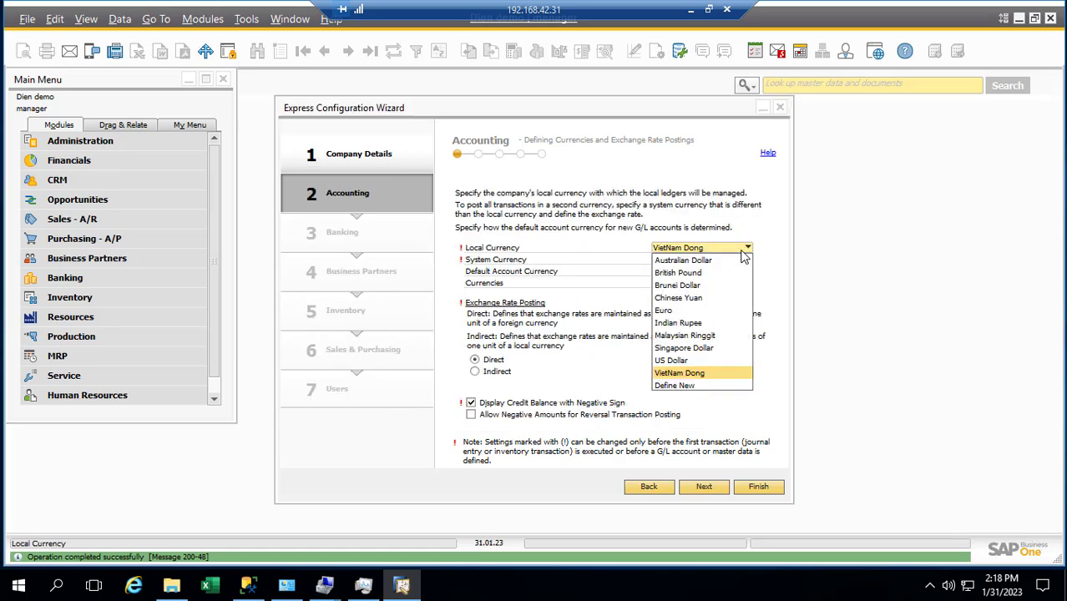
pyautogui.click(682, 374)
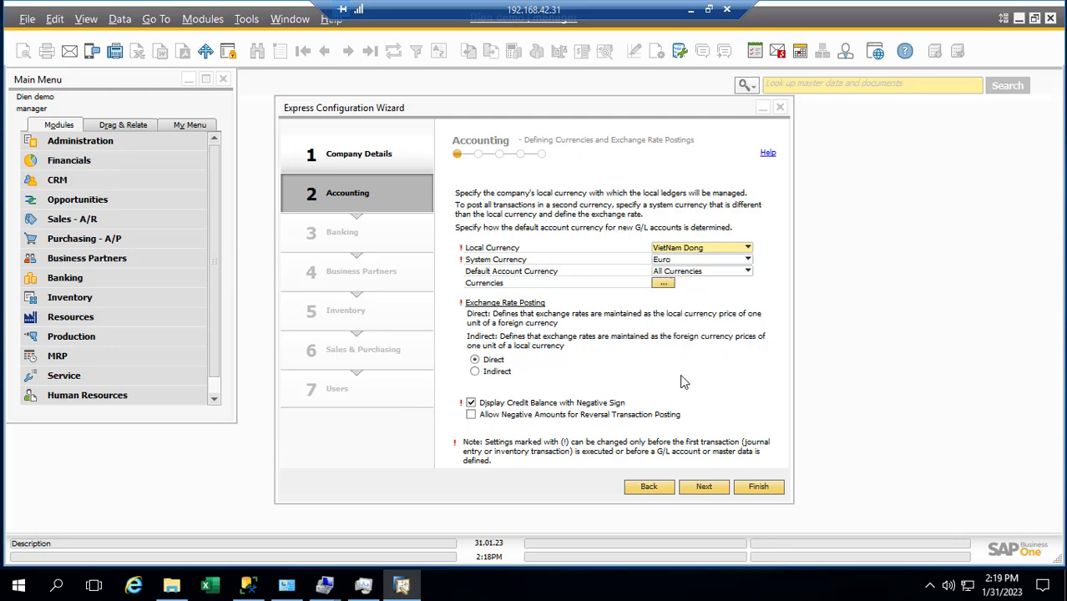
pyautogui.click(710, 250)
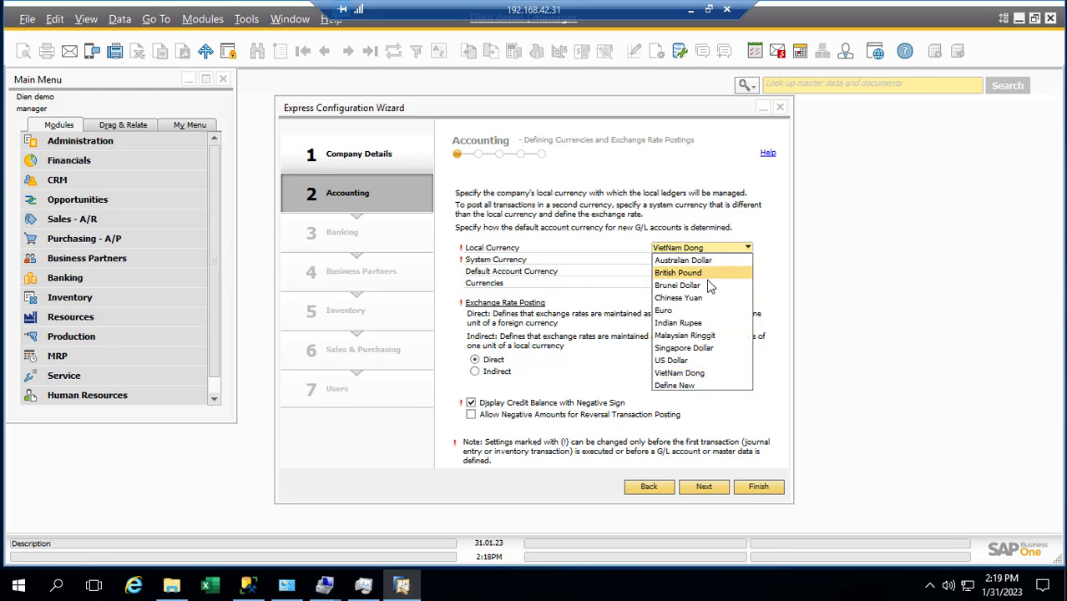
pyautogui.click(683, 386)
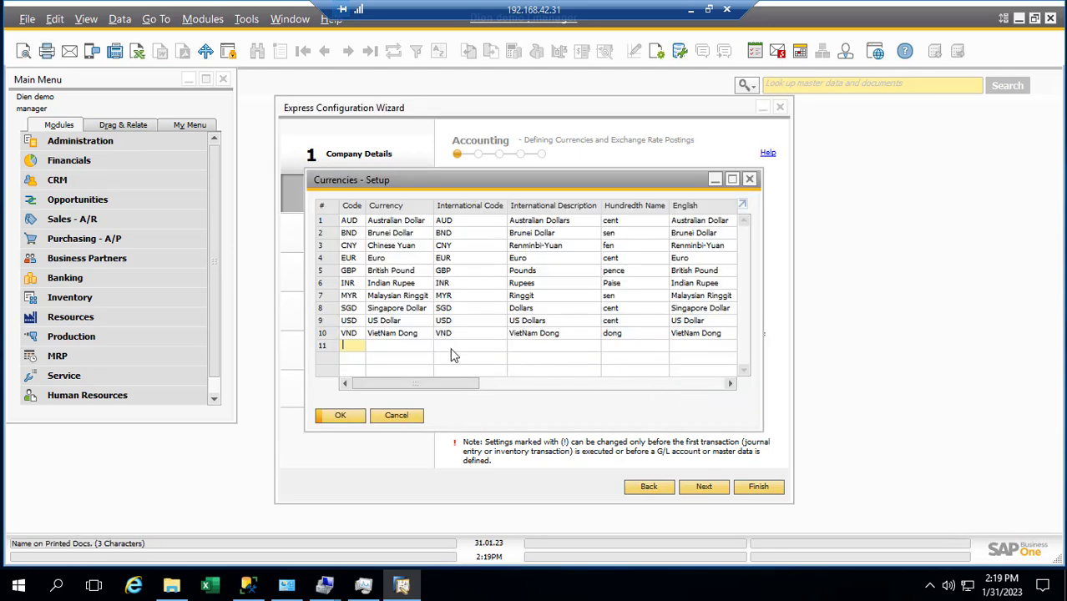
# Step: Rename row 10's currency from VietNam Dong to VND, update it and close the setup
pyautogui.click(405, 334)
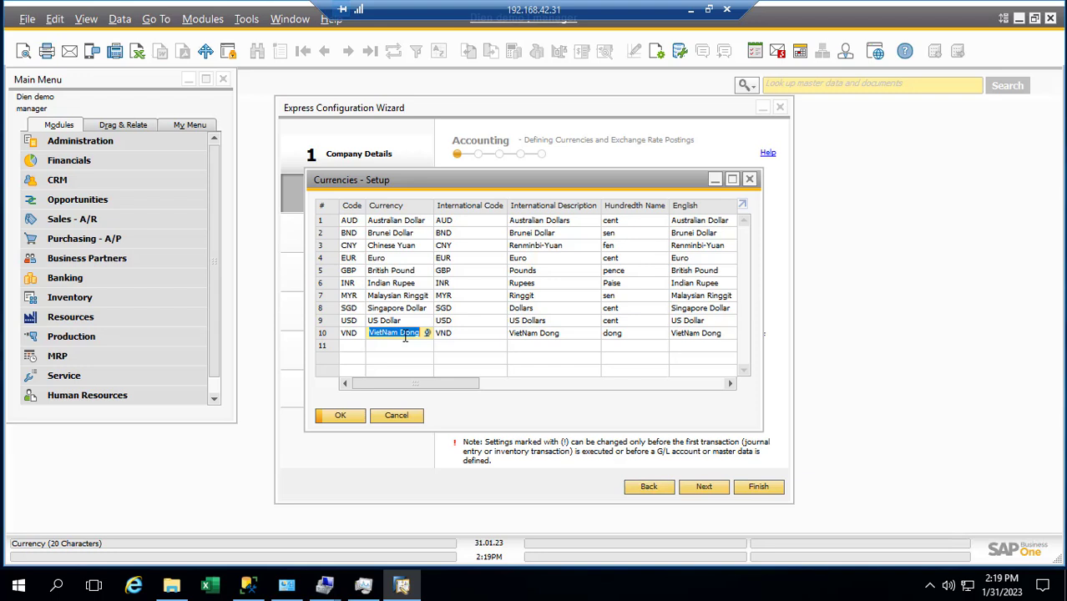
pyautogui.write('V')
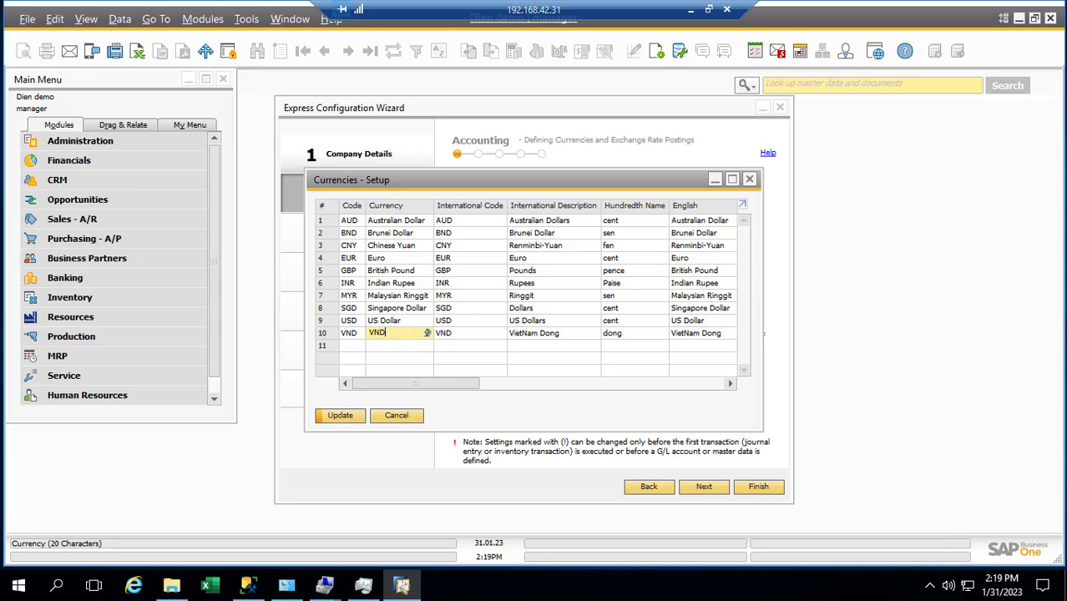
pyautogui.write('ND')
pyautogui.press('Tab')
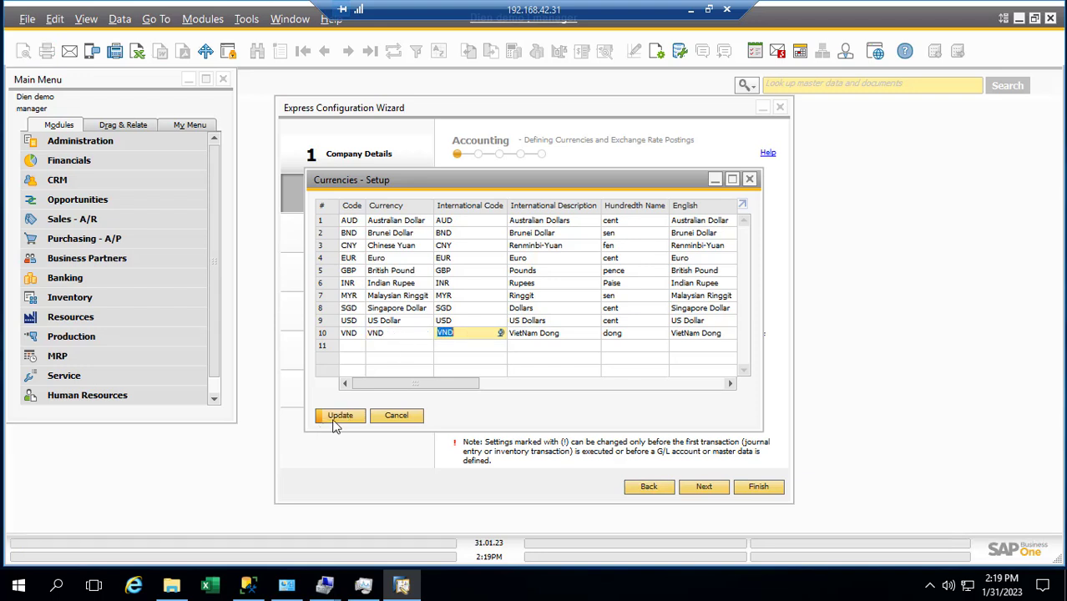
pyautogui.click(337, 417)
pyautogui.click(339, 417)
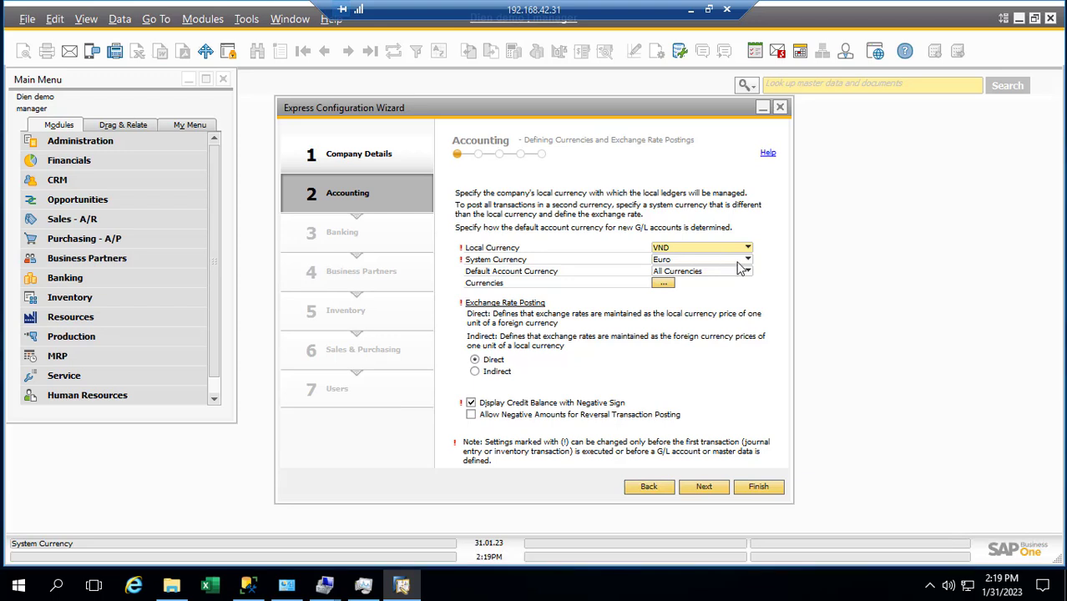
# Step: Set System Currency to VND and Default Account Currency to Local Currency, then advance the wizard
pyautogui.click(748, 262)
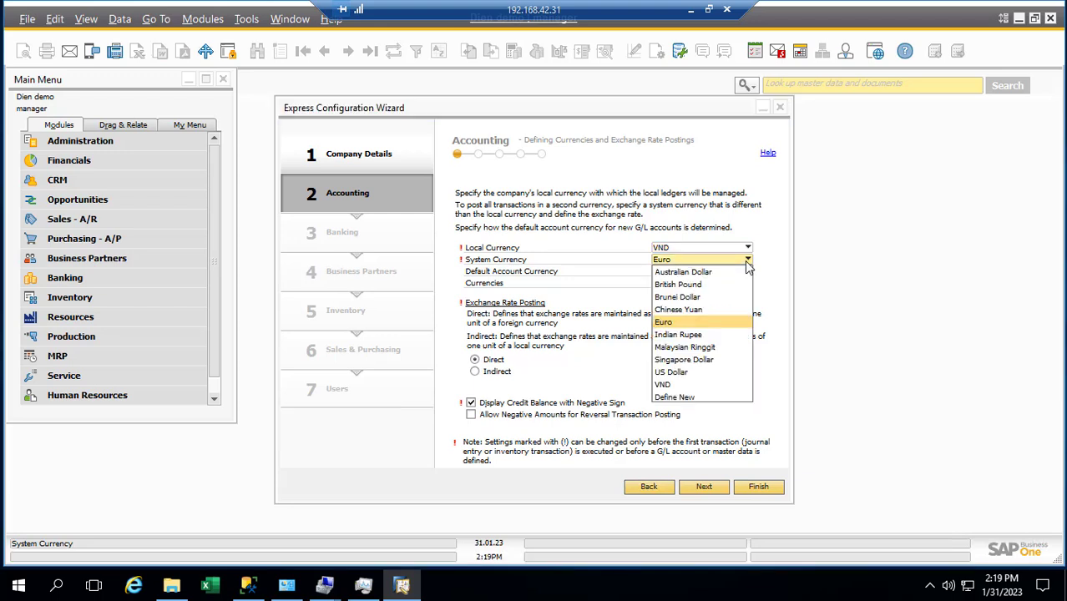
pyautogui.click(672, 384)
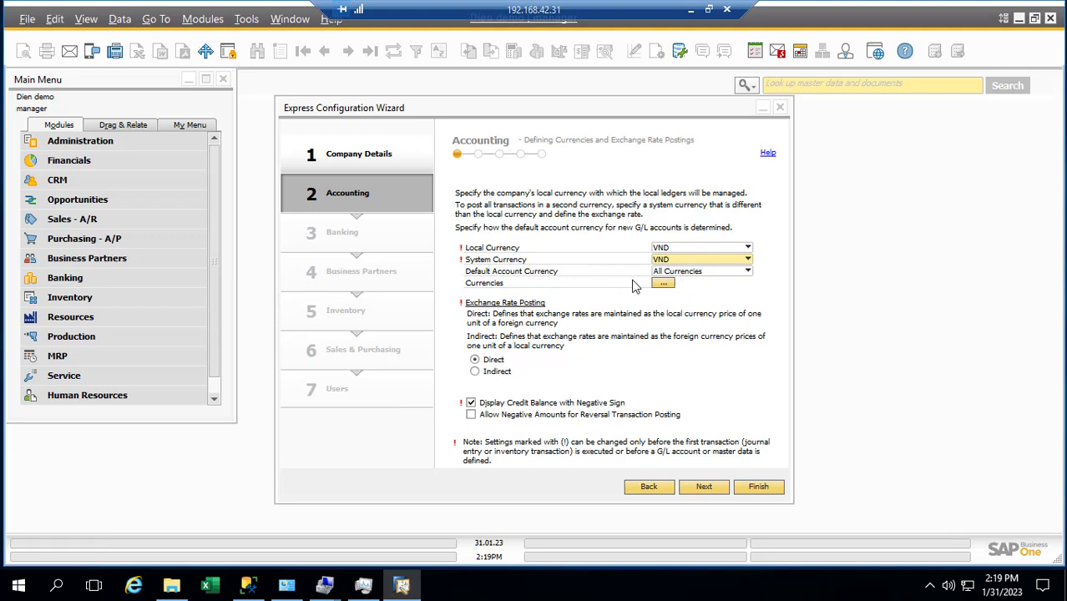
pyautogui.click(669, 273)
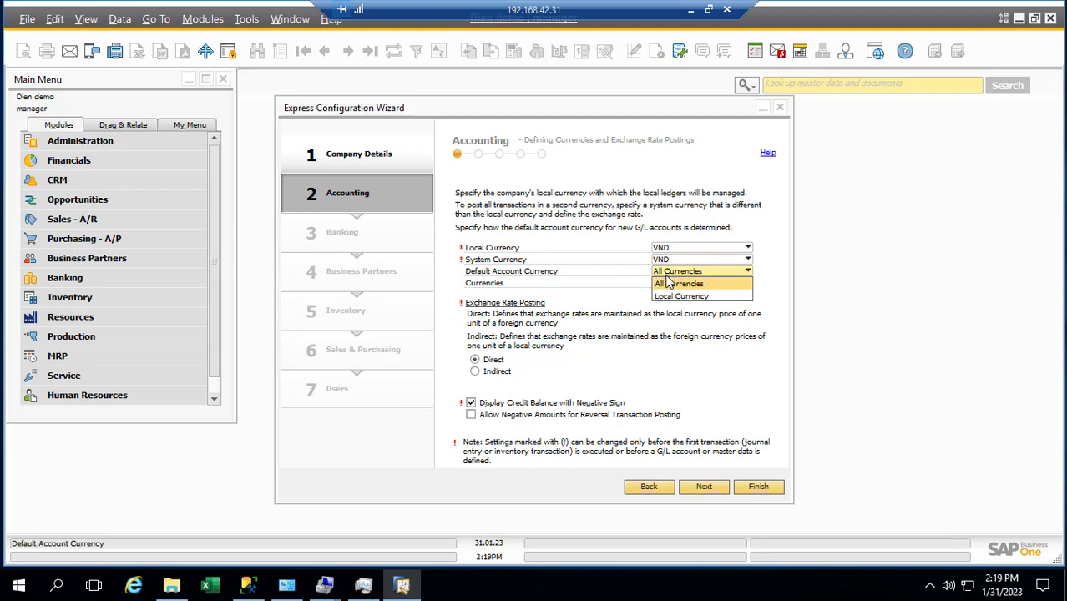
pyautogui.click(669, 297)
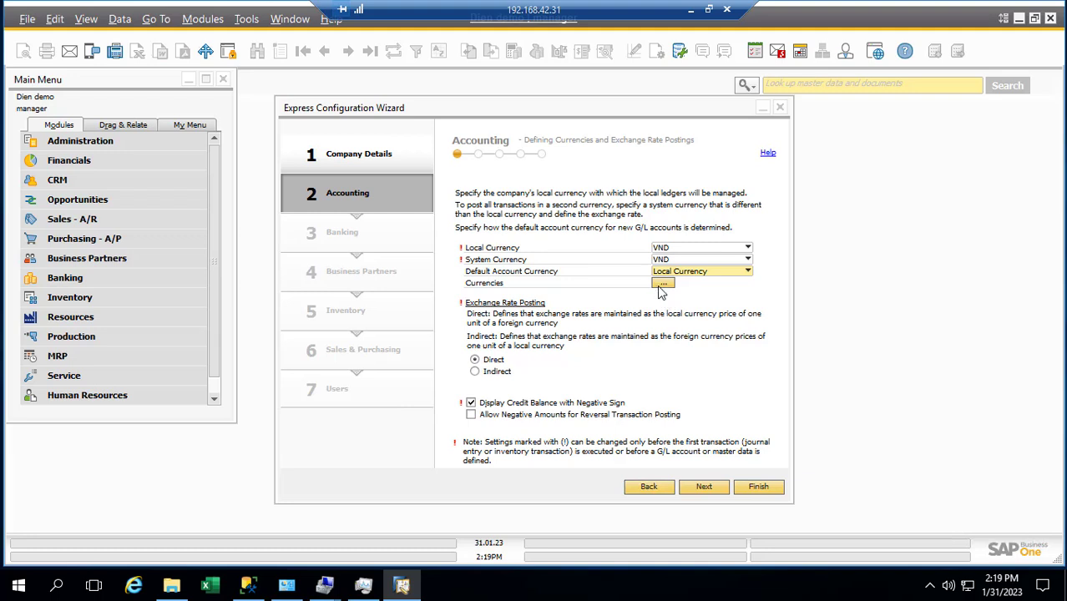
pyautogui.click(661, 284)
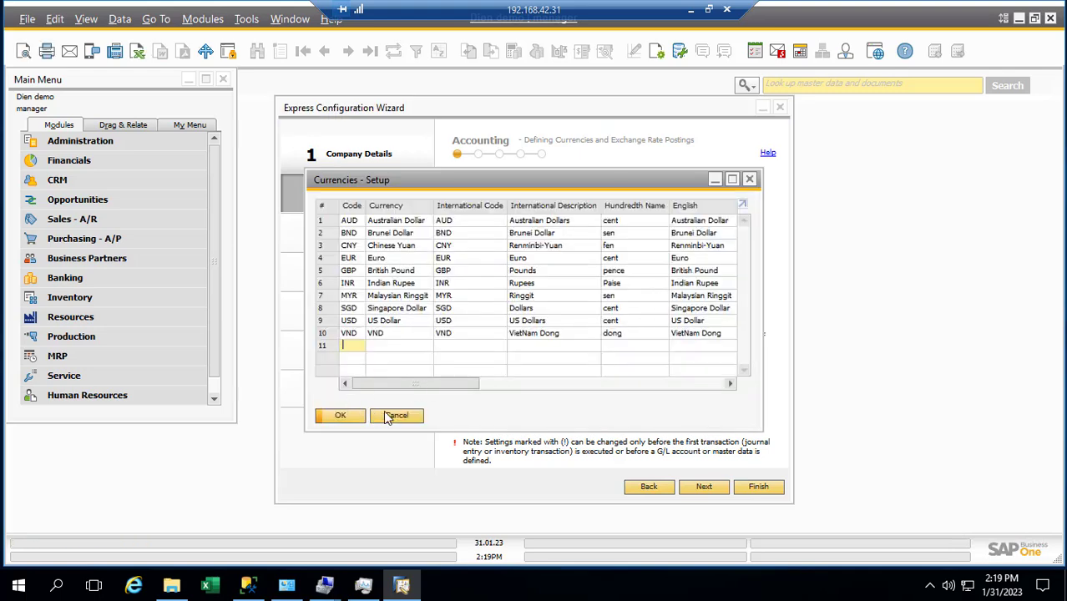
pyautogui.click(396, 418)
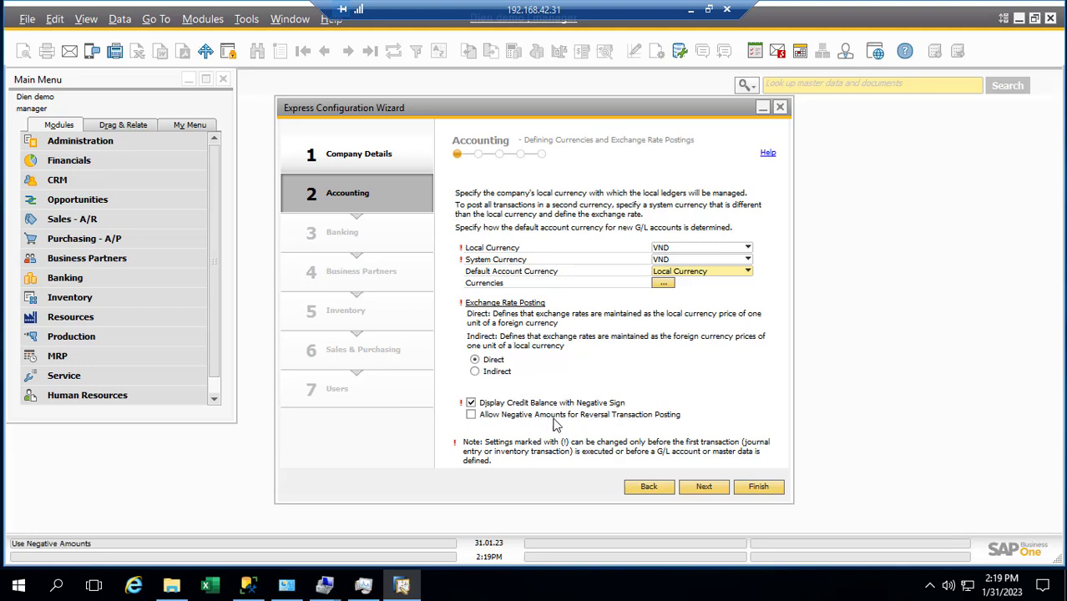
pyautogui.click(700, 487)
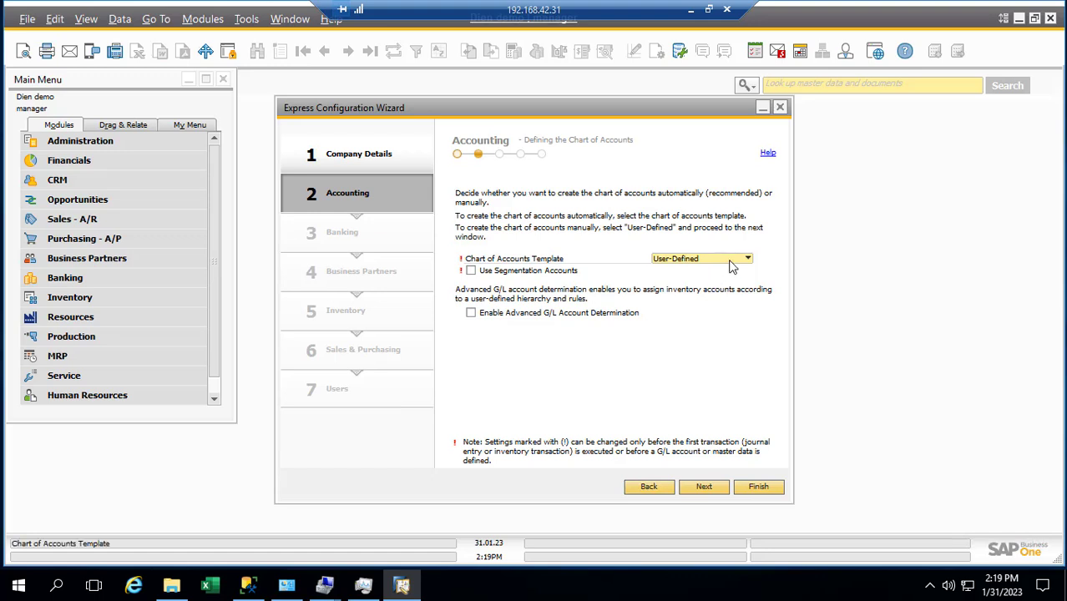
# Step: Keep the User-Defined chart of accounts template and advance to the G/L accounts and taxes step
pyautogui.click(732, 266)
pyautogui.click(728, 267)
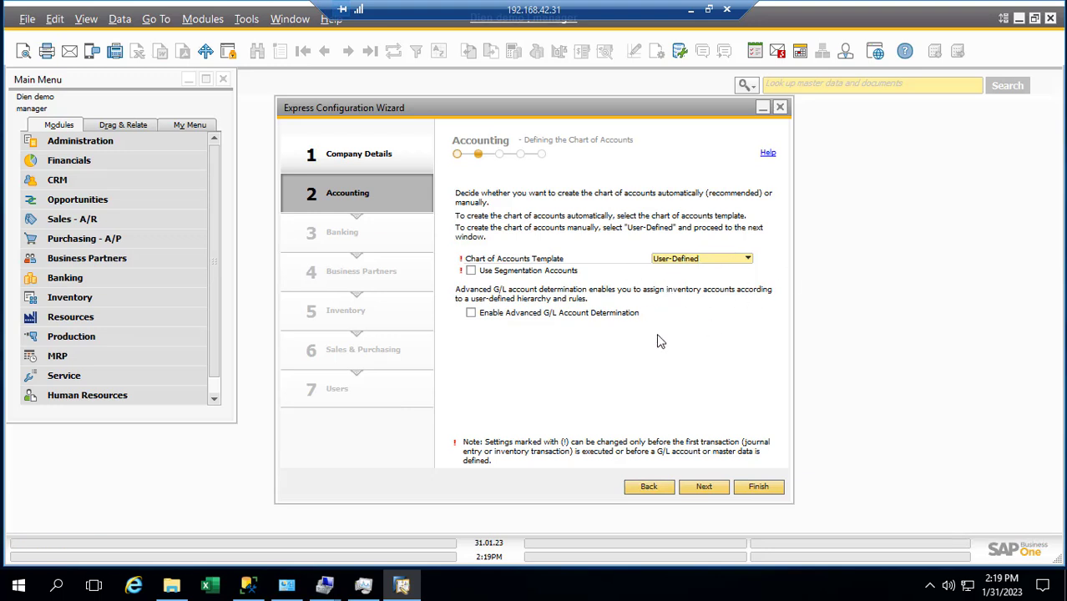
pyautogui.click(702, 492)
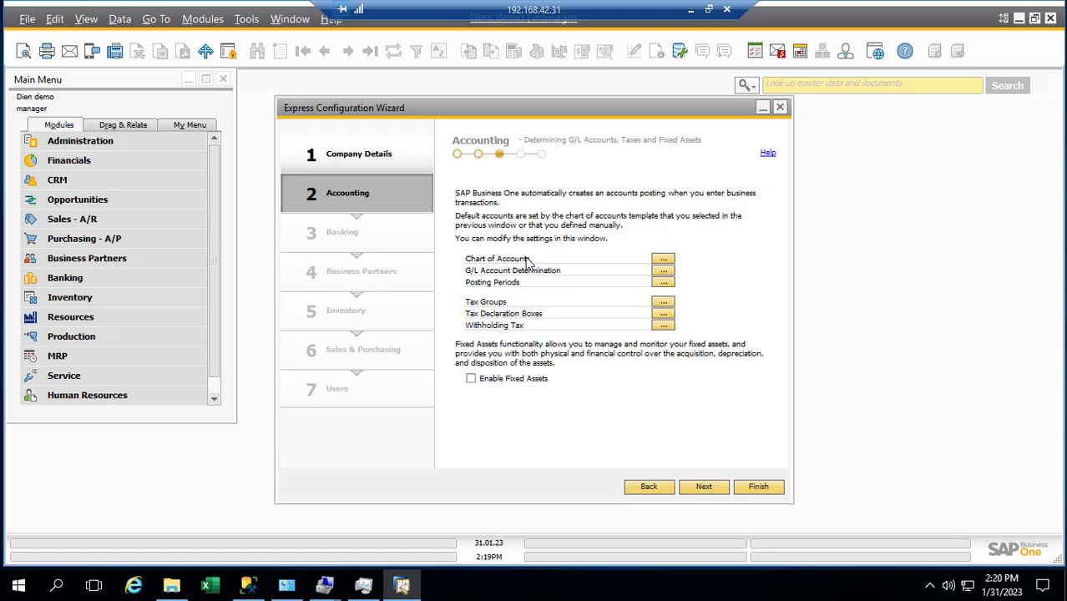
# Step: Review the chart of accounts and G/L Account Determination without changes, then advance to inventory
pyautogui.click(664, 260)
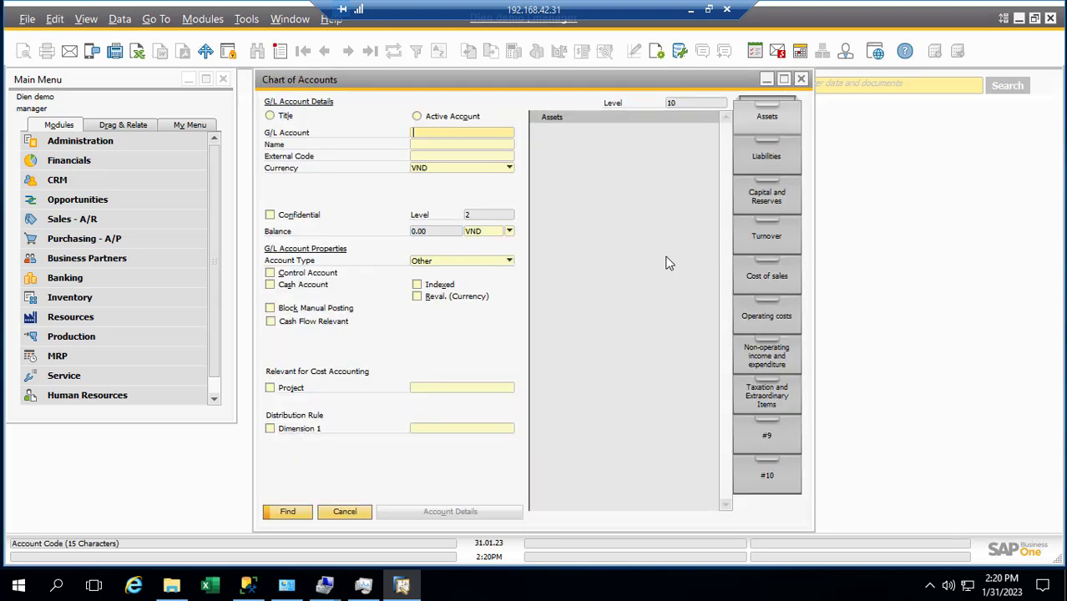
pyautogui.click(346, 513)
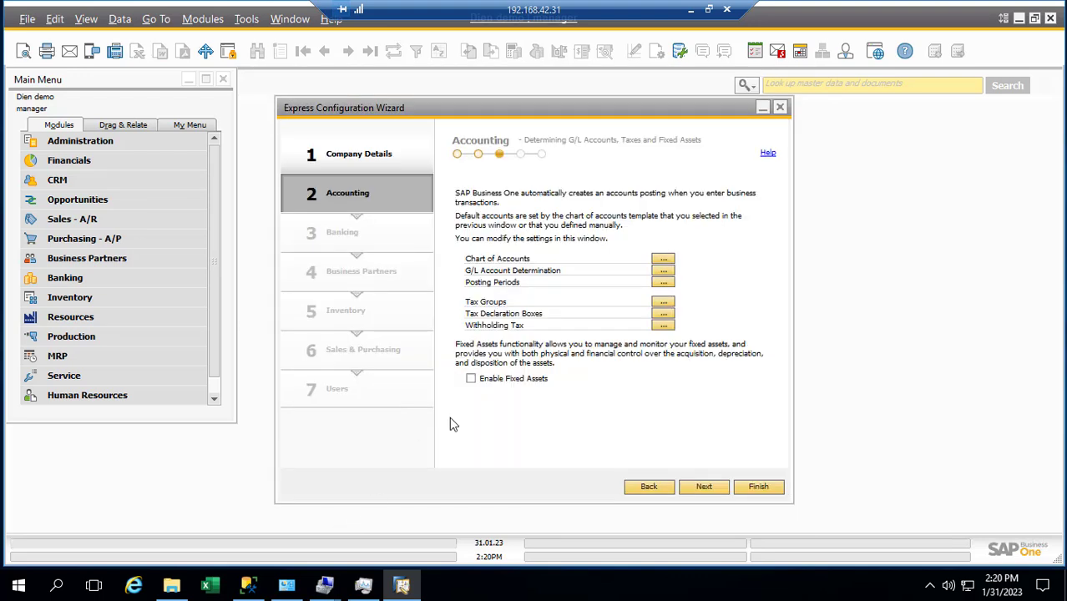
pyautogui.click(663, 271)
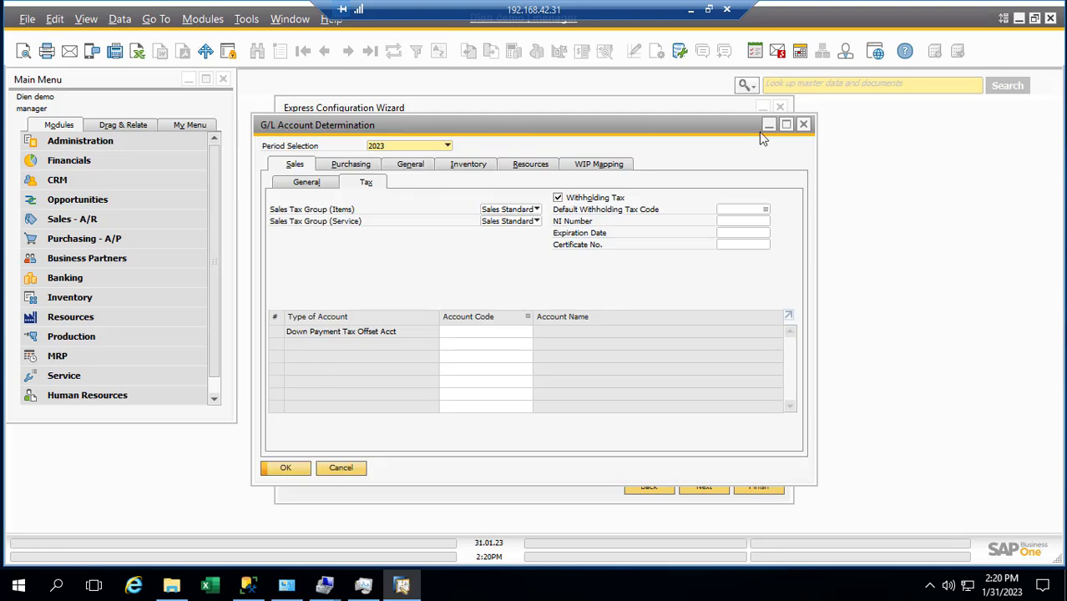
pyautogui.click(805, 125)
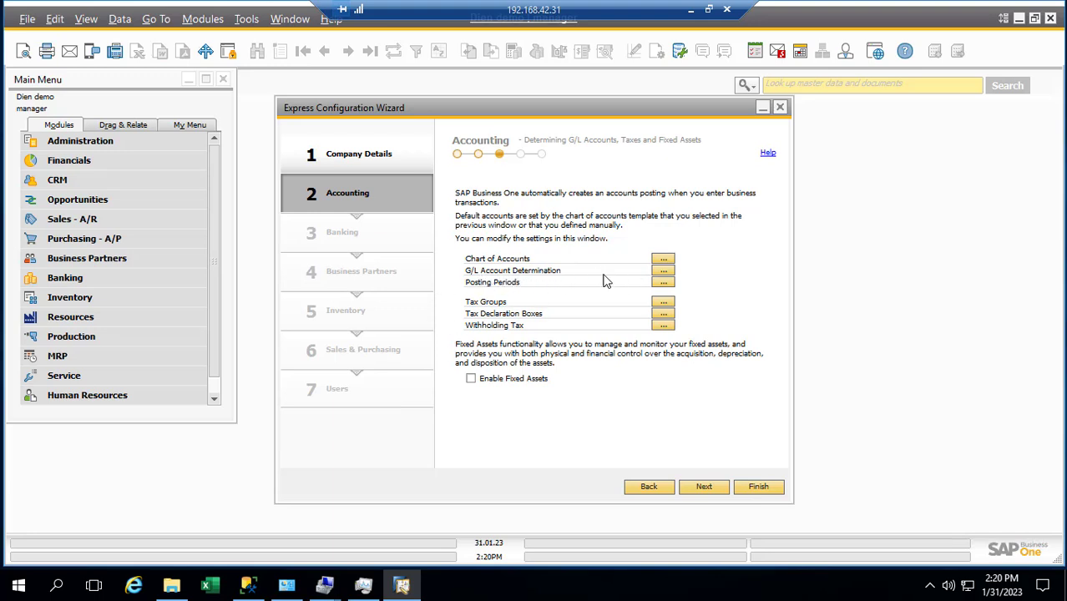
pyautogui.click(665, 270)
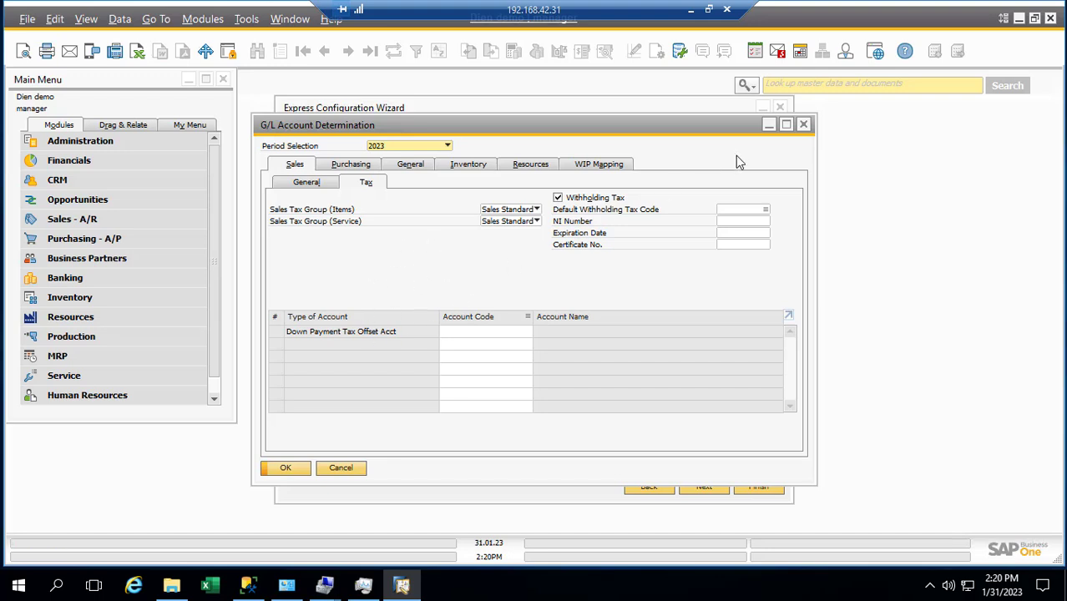
pyautogui.click(804, 124)
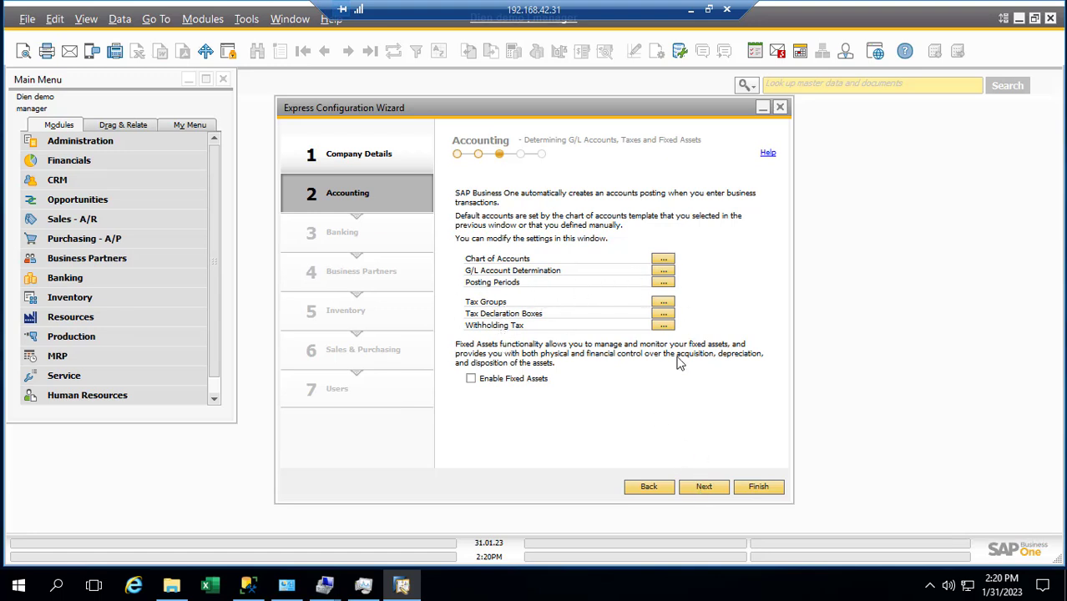
pyautogui.click(704, 487)
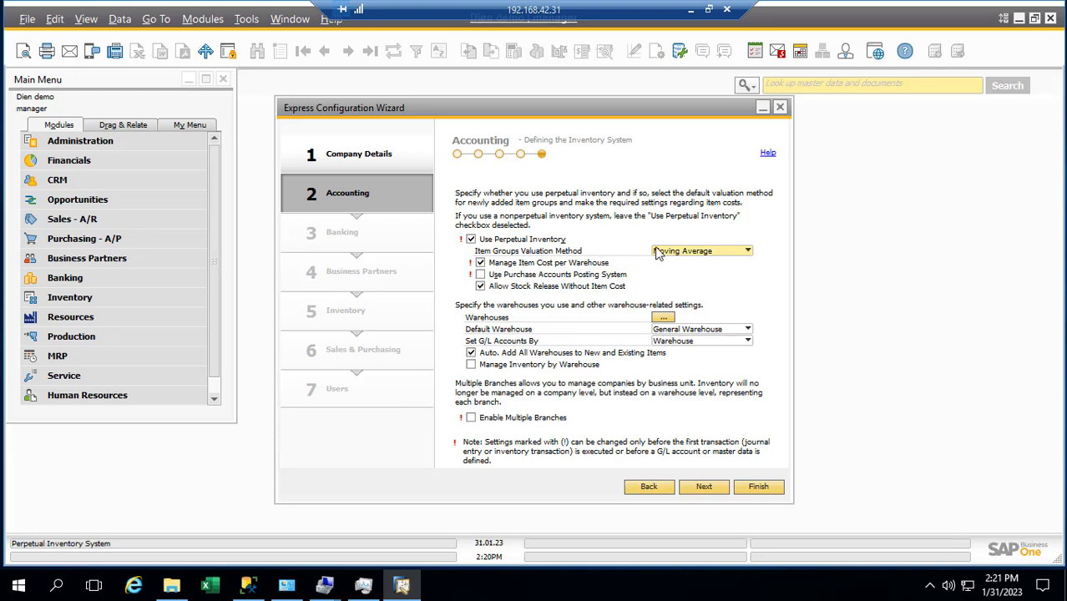
# Step: Keep Moving Average valuation, General Warehouse and G/L accounts by Warehouse, then advance to Banking
pyautogui.click(681, 253)
pyautogui.click(678, 259)
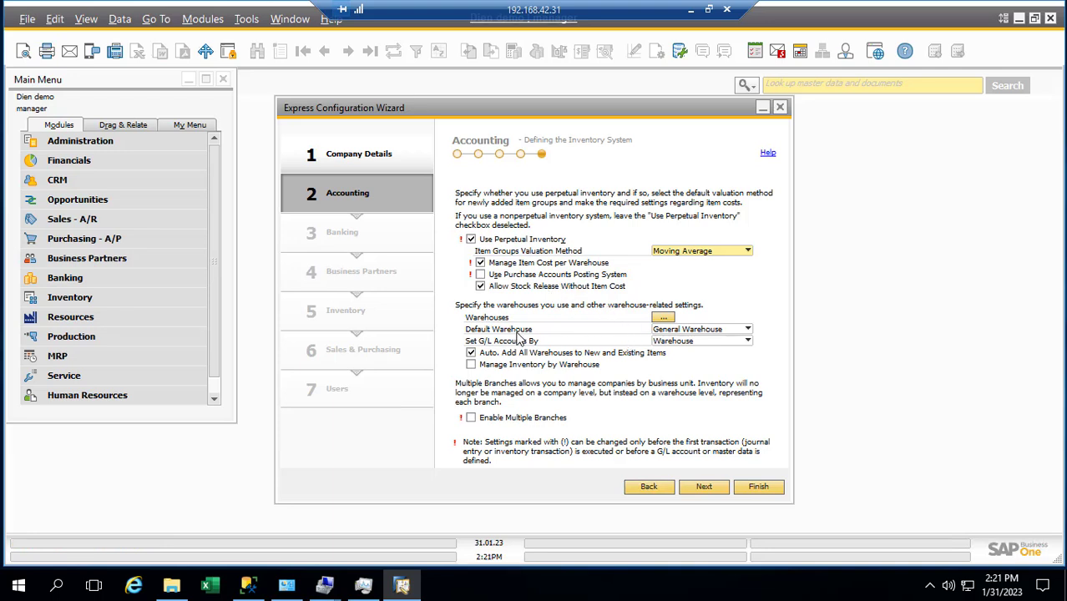
pyautogui.click(688, 330)
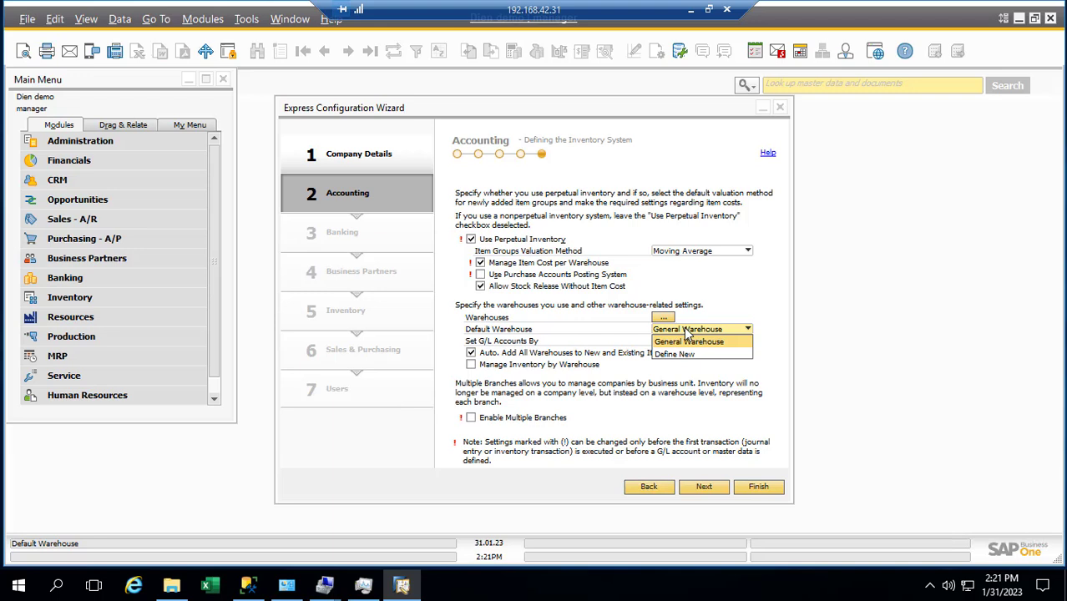
pyautogui.click(752, 302)
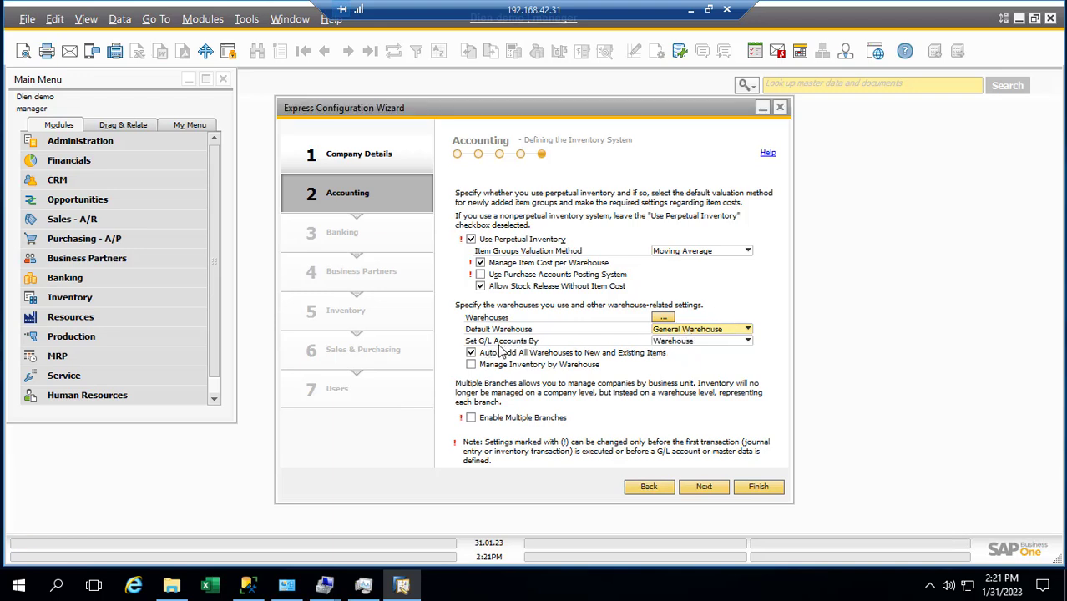
pyautogui.click(663, 343)
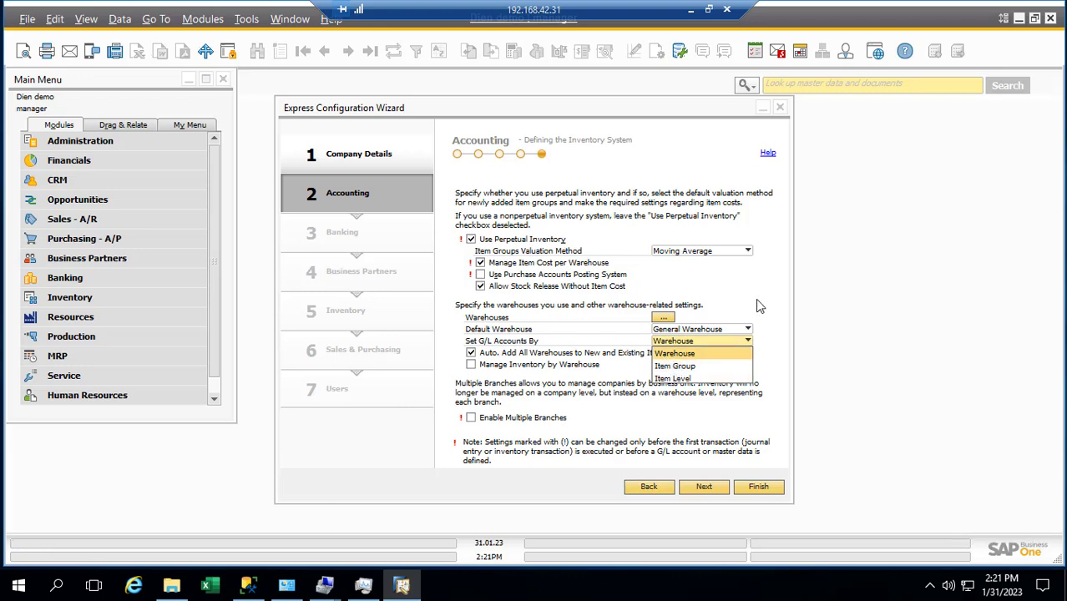
pyautogui.click(691, 352)
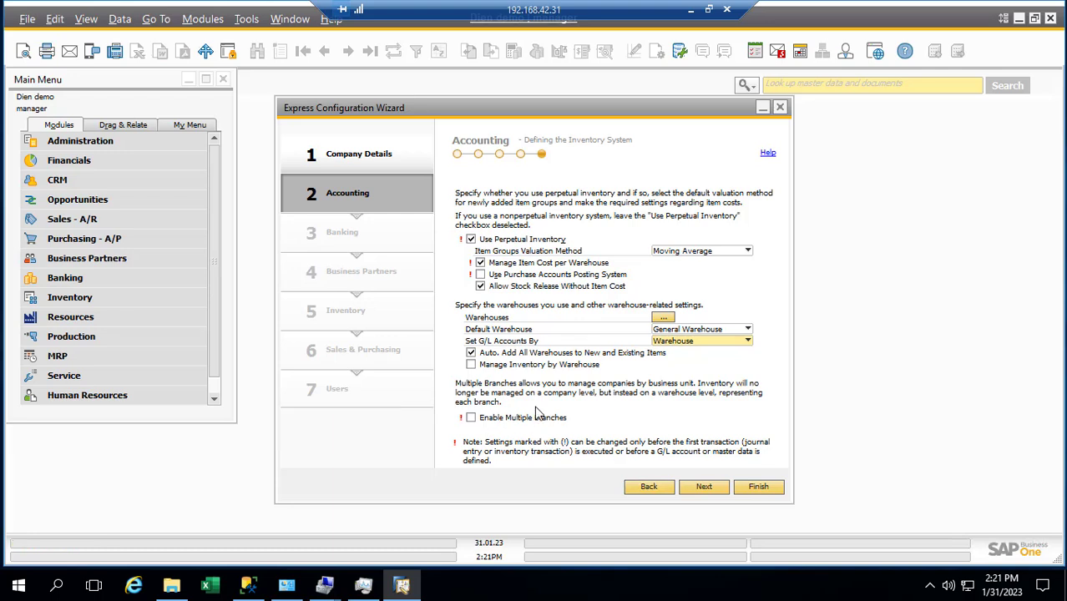
pyautogui.click(701, 493)
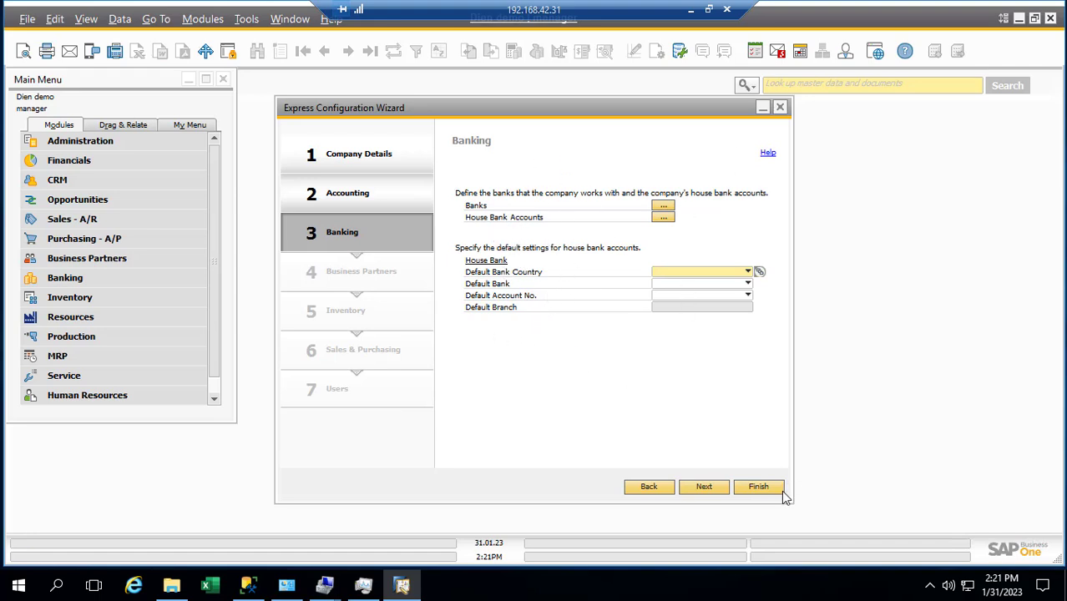
# Step: Advance to the Business Partners step and define a new default customer payment term
pyautogui.click(704, 489)
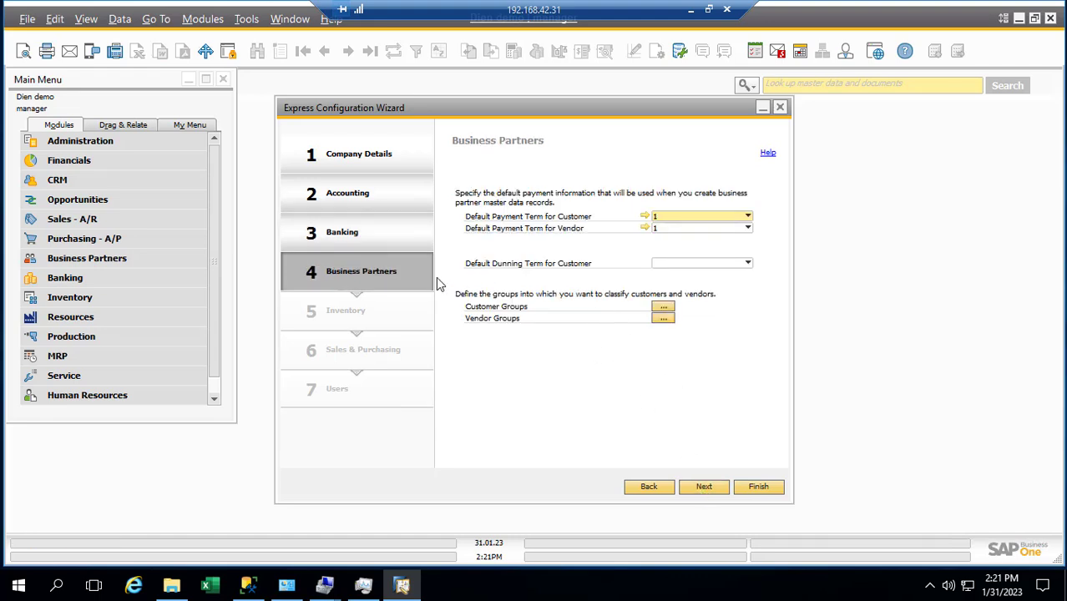
pyautogui.click(748, 217)
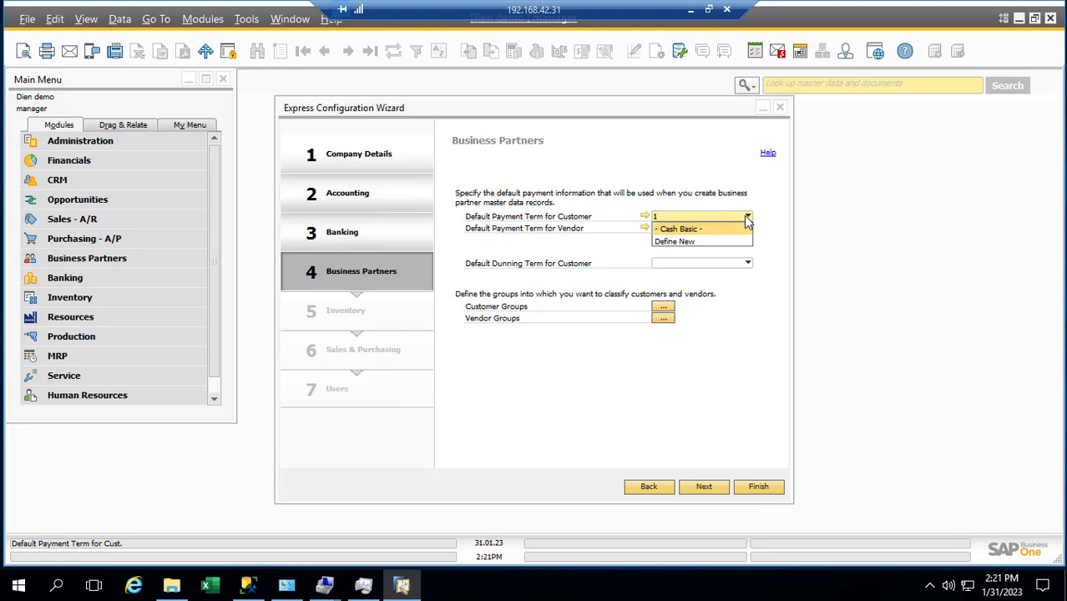
pyautogui.click(748, 218)
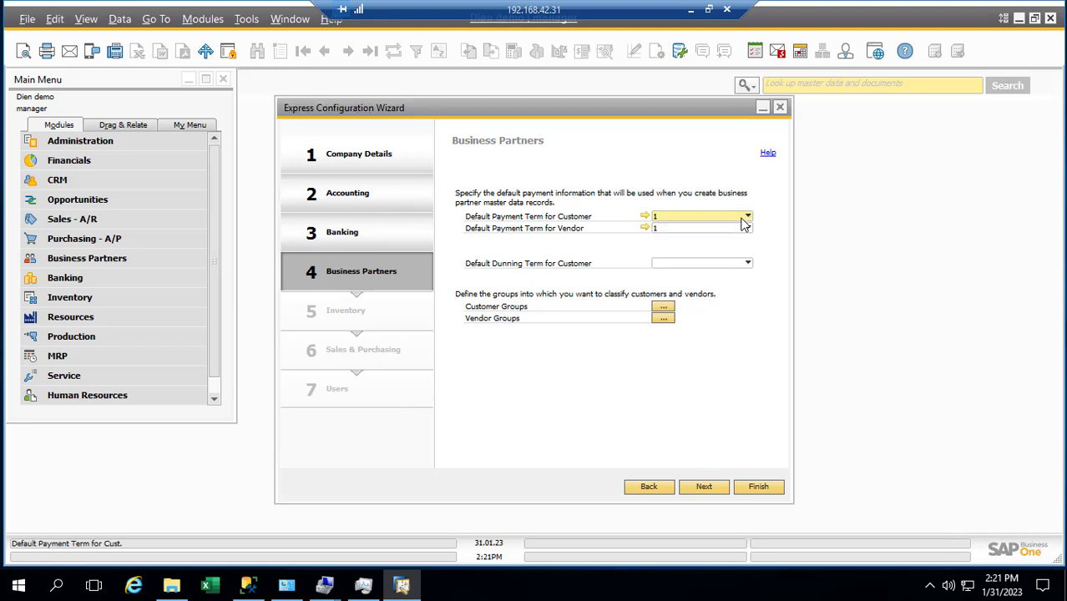
pyautogui.click(745, 220)
pyautogui.click(675, 242)
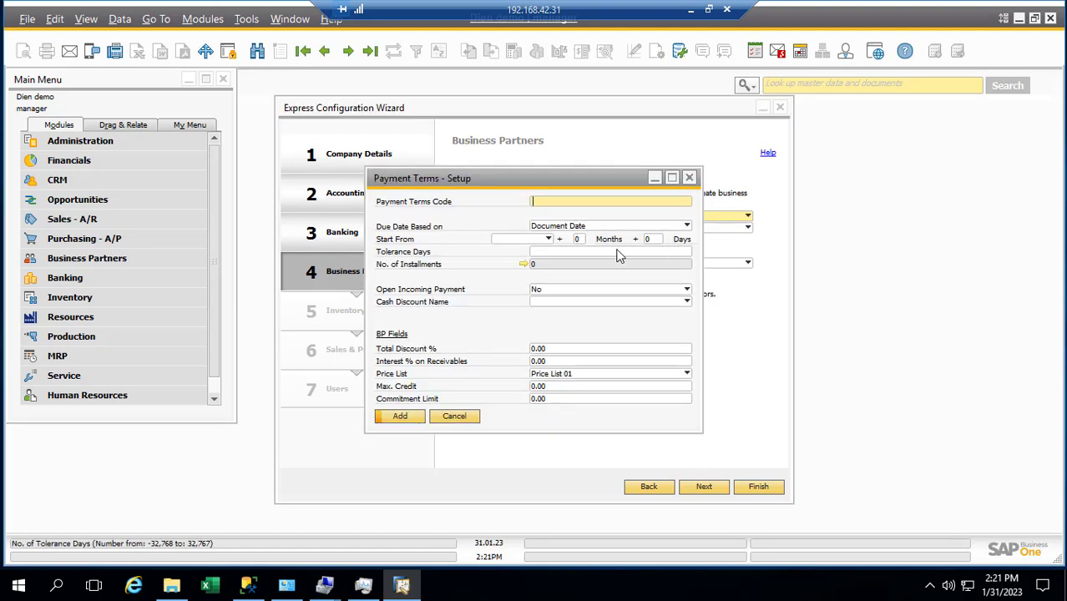
# Step: Type Tien as the Payment Terms Code
pyautogui.press('BackSpace')
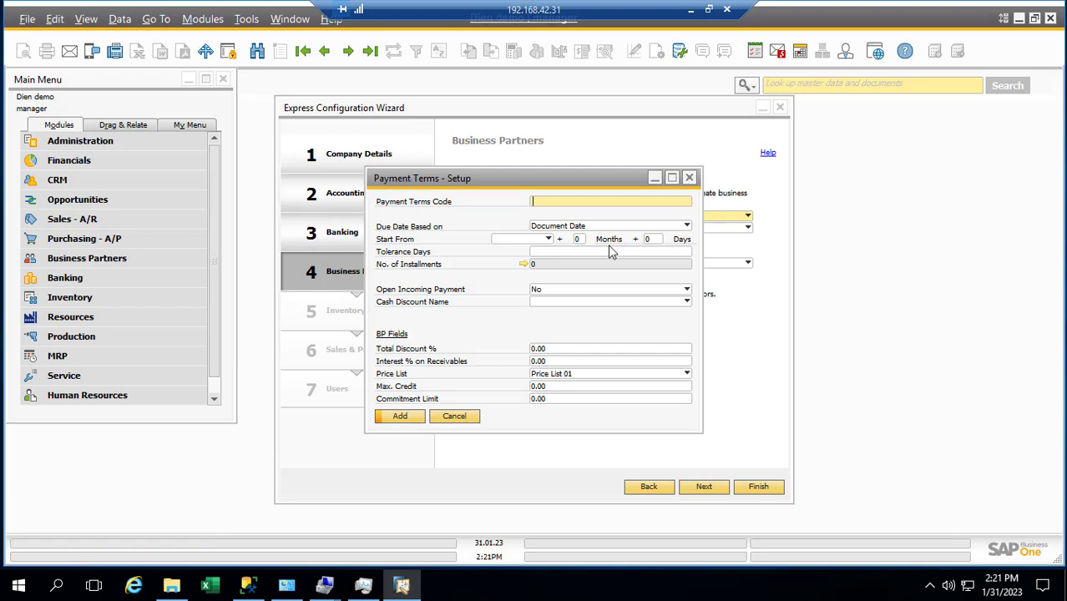
pyautogui.write('Tien')
pyautogui.click(929, 587)
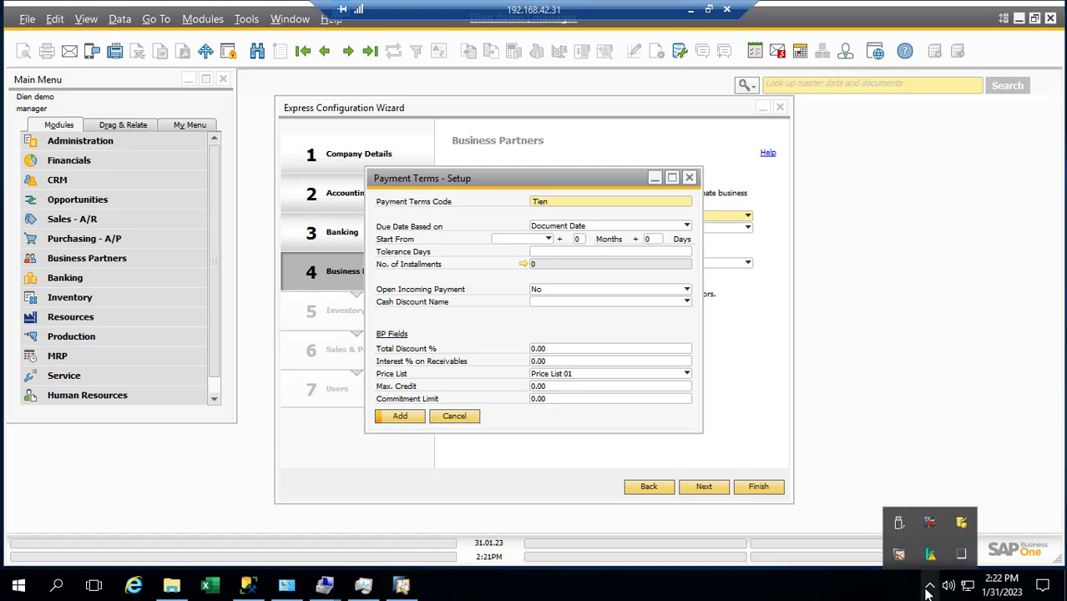
pyautogui.click(879, 595)
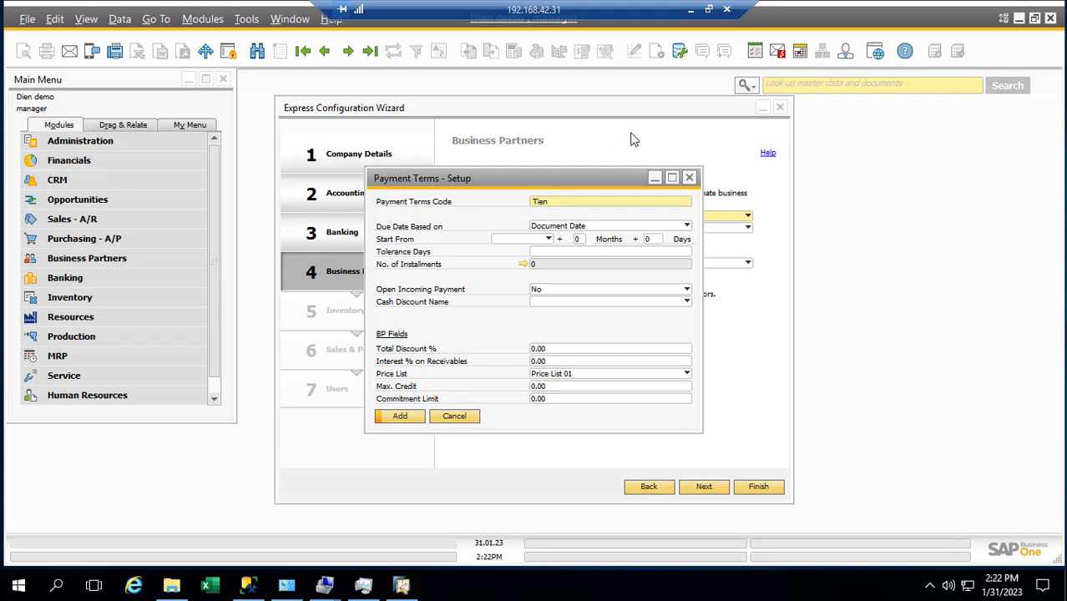
pyautogui.click(535, 179)
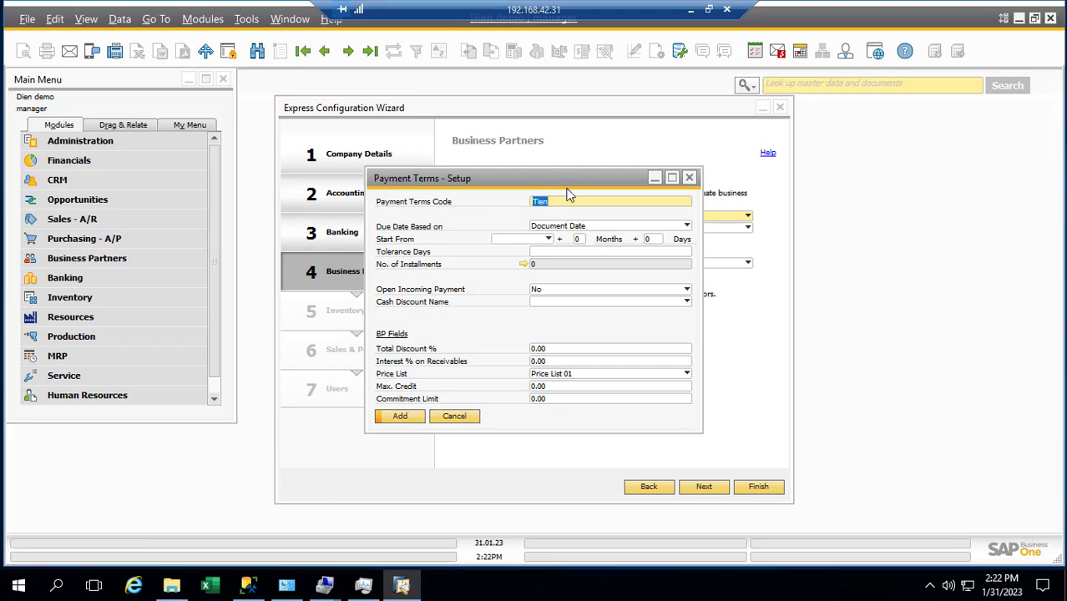
# Step: Switch UniKey's typing method to Telex, then return to SAP Business One
pyautogui.rightClick(633, 591)
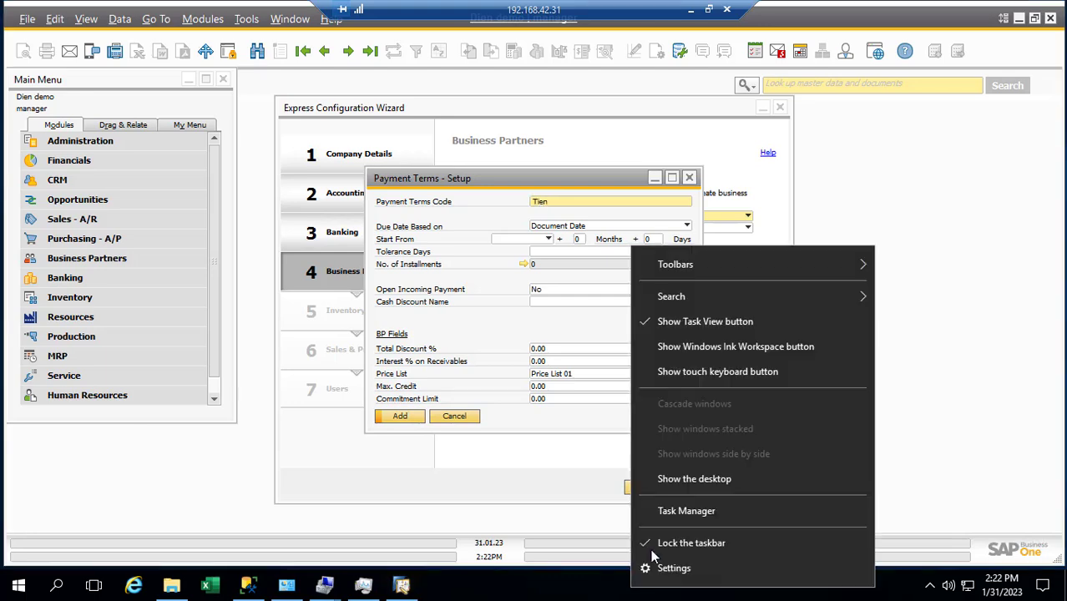
pyautogui.click(670, 480)
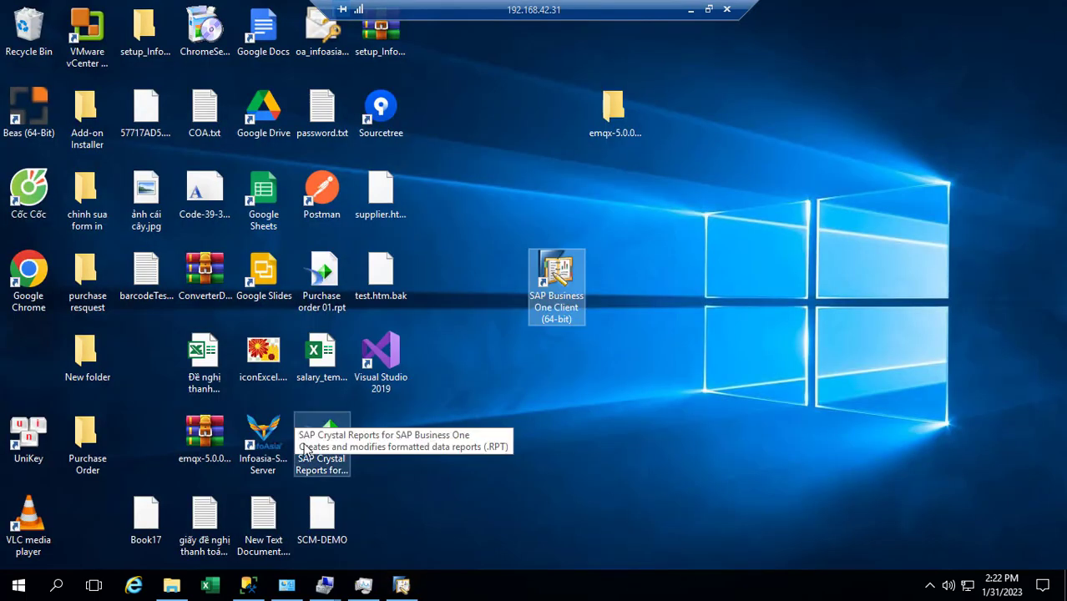
pyautogui.doubleClick(30, 436)
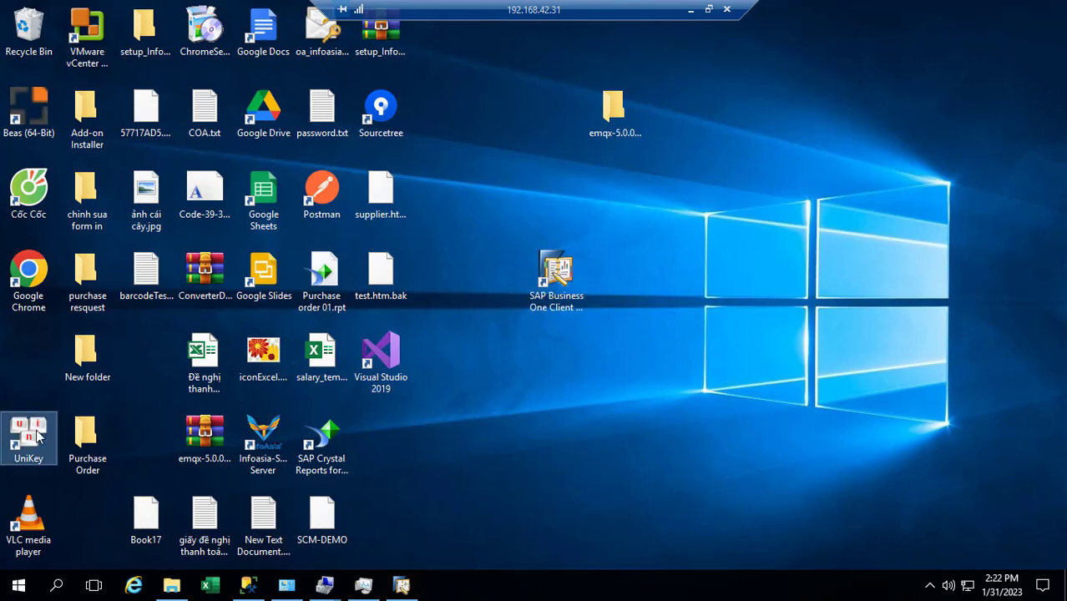
pyautogui.click(519, 201)
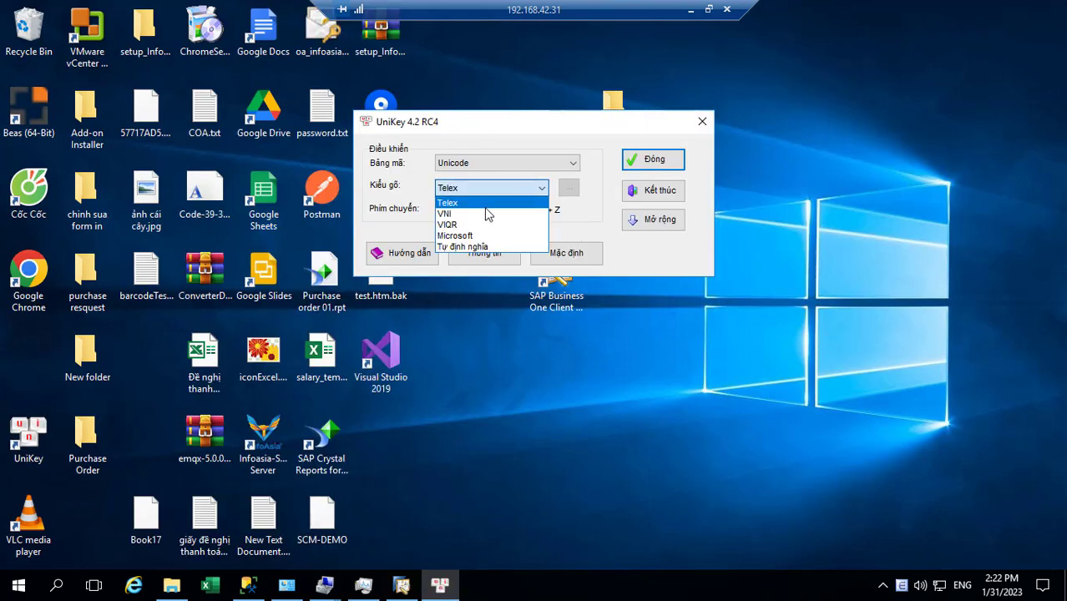
pyautogui.click(654, 160)
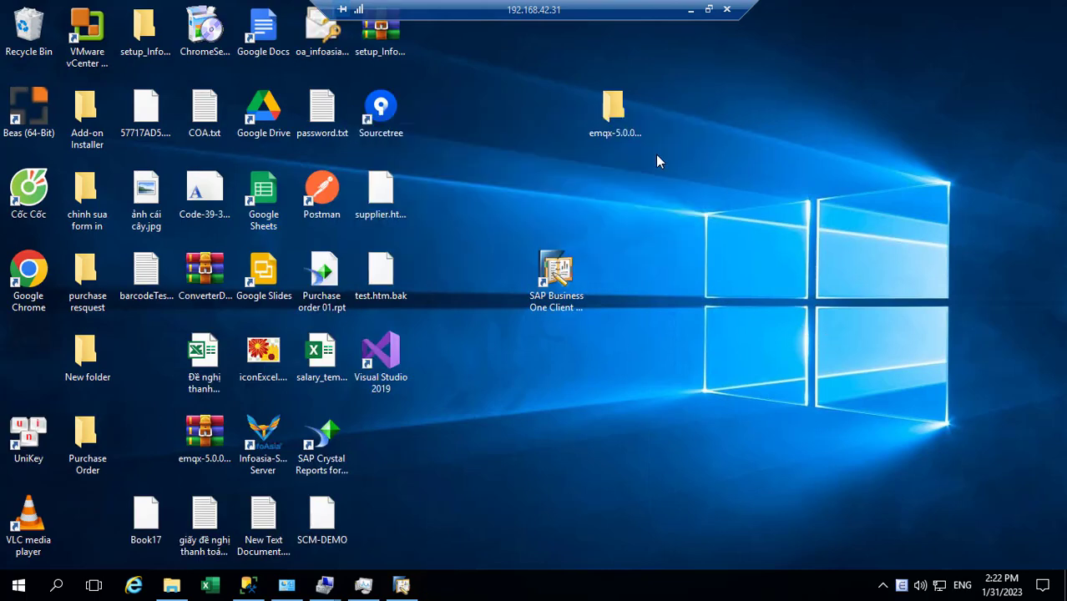
pyautogui.click(402, 586)
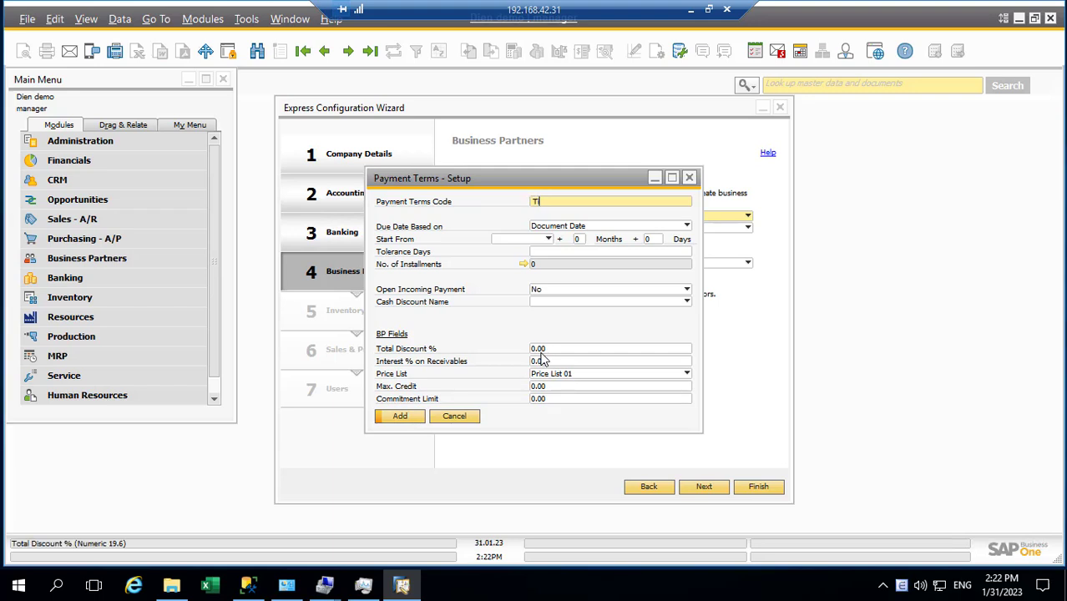
# Step: Retype the payment terms code as 'Thanh Toán Tiền mặt' with Vietnamese input and add it
pyautogui.press('BackSpace')
pyautogui.press('BackSpace')
pyautogui.press('BackSpace')
pyautogui.click(902, 589)
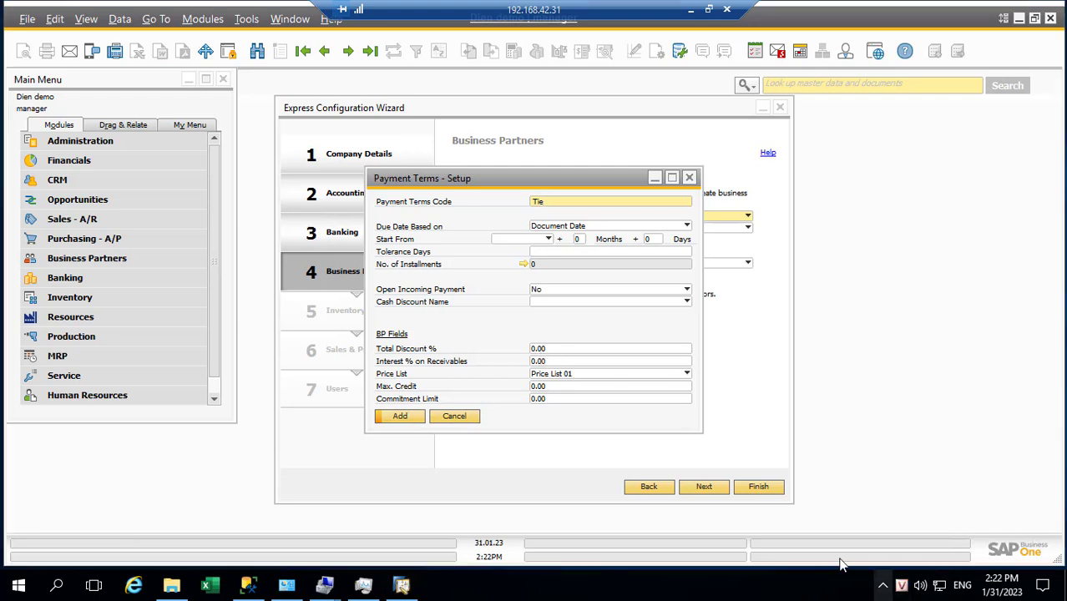
pyautogui.click(550, 203)
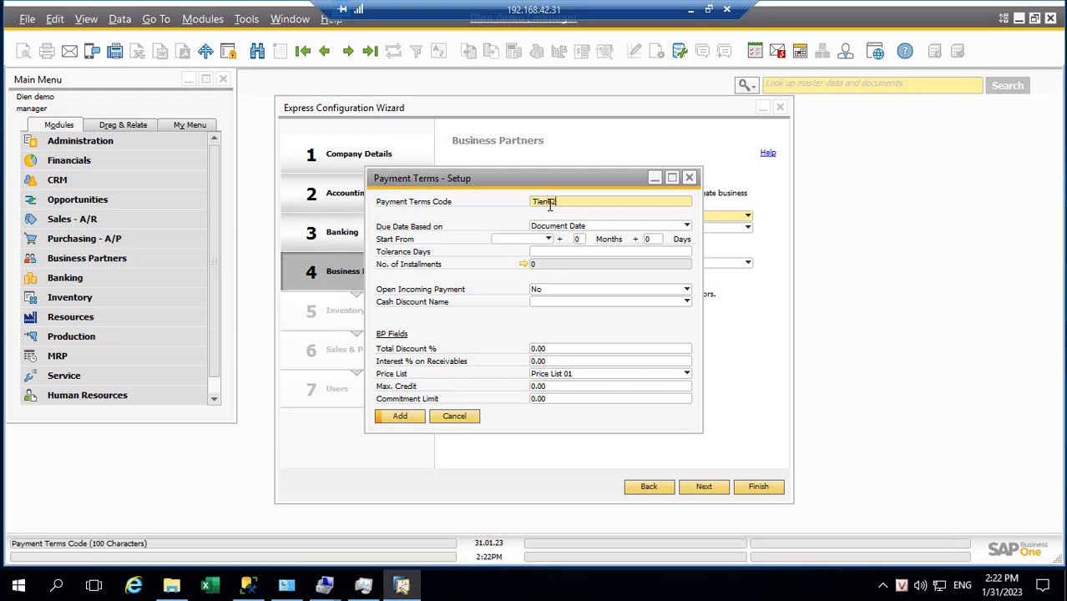
pyautogui.press('BackSpace')
pyautogui.press('BackSpace')
pyautogui.press('BackSpace')
pyautogui.press('BackSpace')
pyautogui.press('BackSpace')
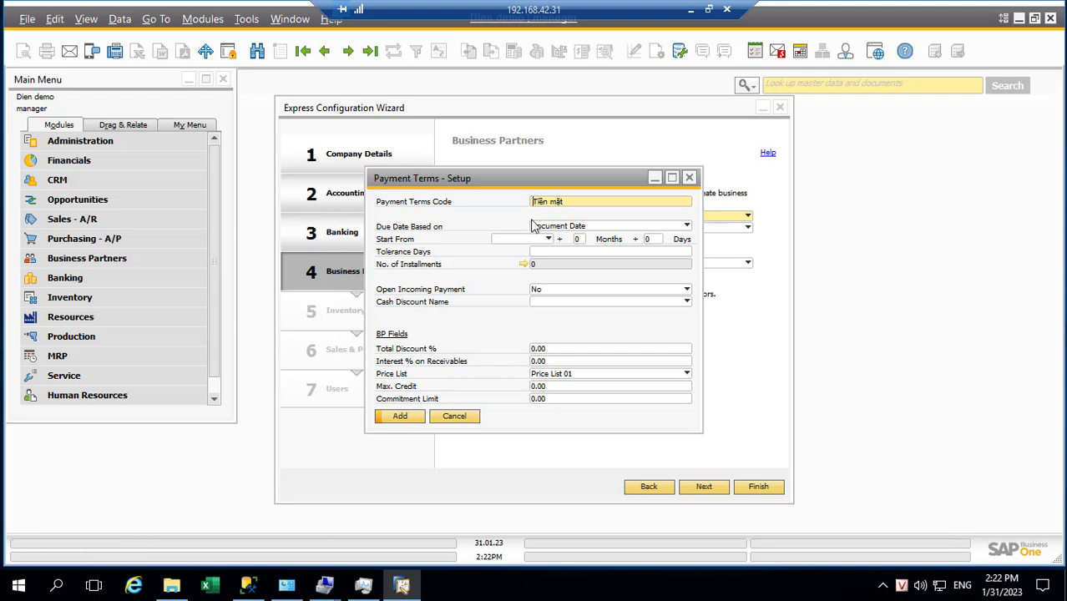
pyautogui.write('Thanh toan')
pyautogui.press('BackSpace')
pyautogui.press('BackSpace')
pyautogui.press('BackSpace')
pyautogui.press('BackSpace')
pyautogui.write('Toán')
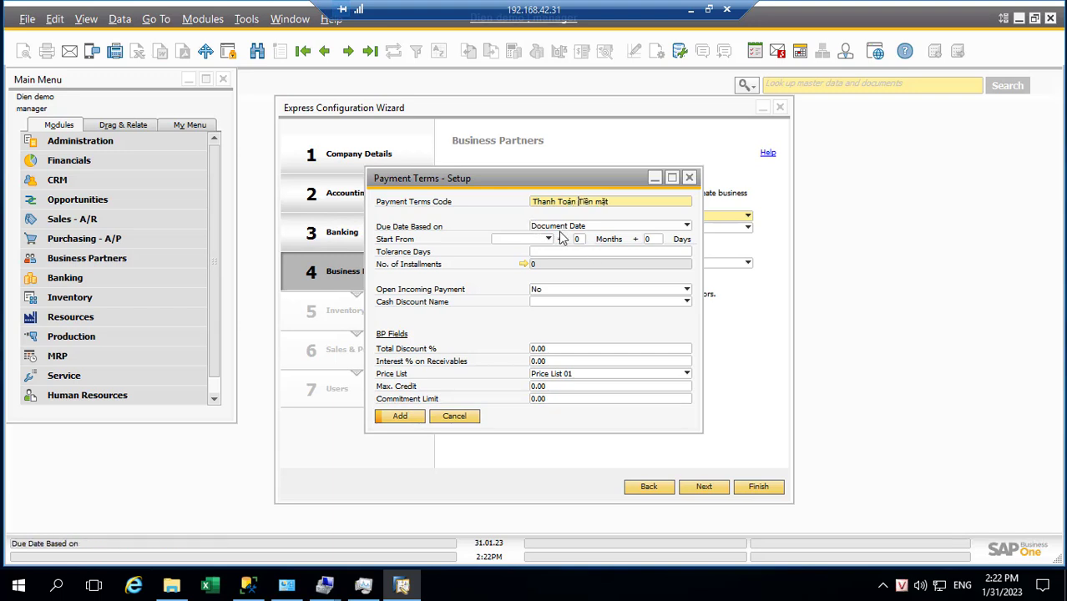
pyautogui.click(401, 417)
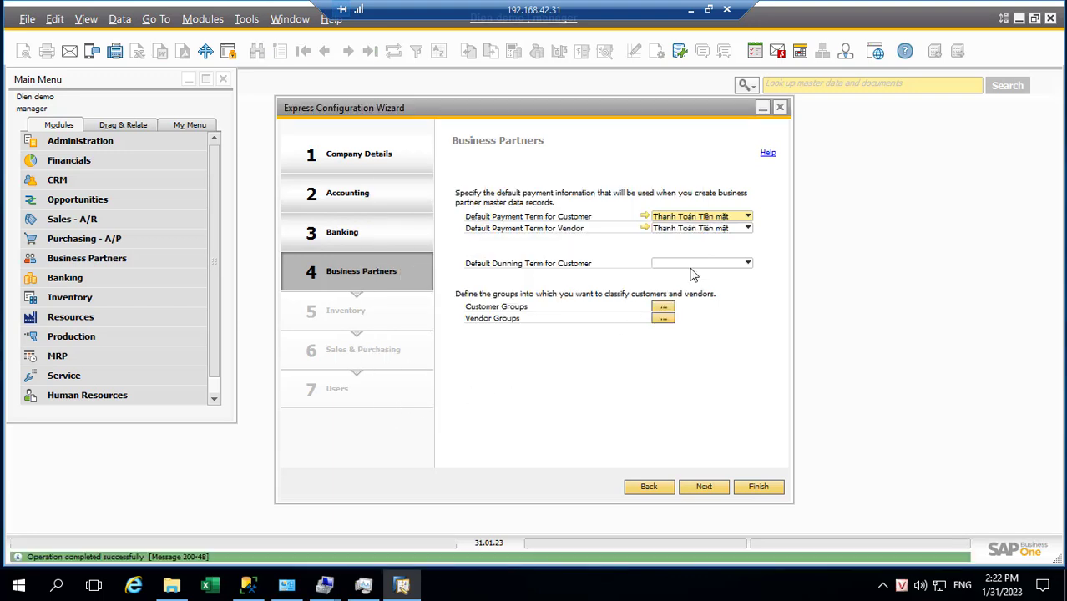
# Step: Define vendor payment term 'Thanh toán sau 15 ngày' with blank Start From and 15 additional months
pyautogui.click(697, 230)
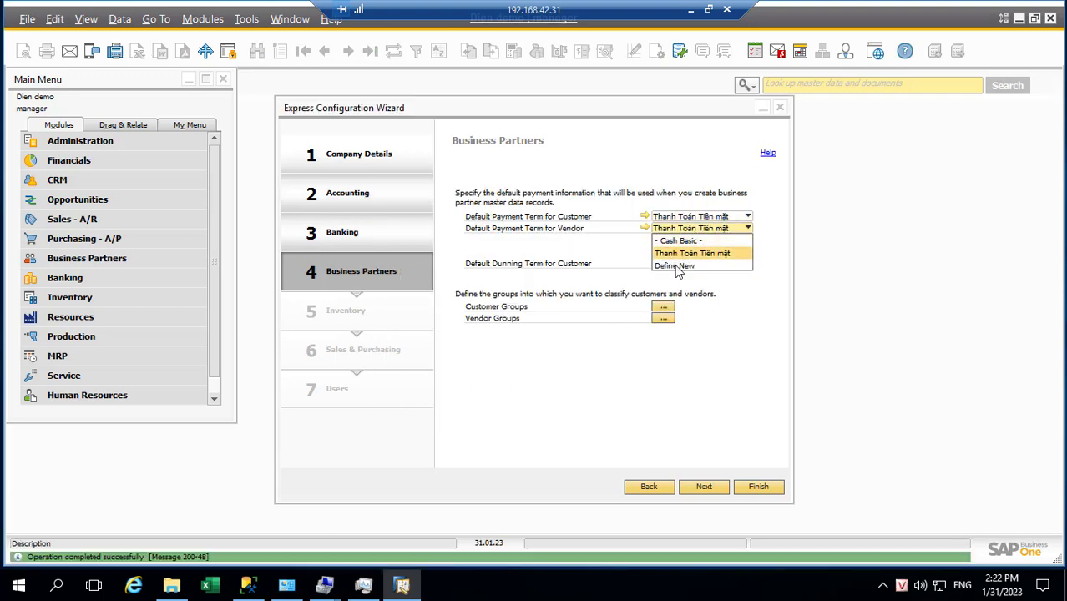
pyautogui.click(676, 266)
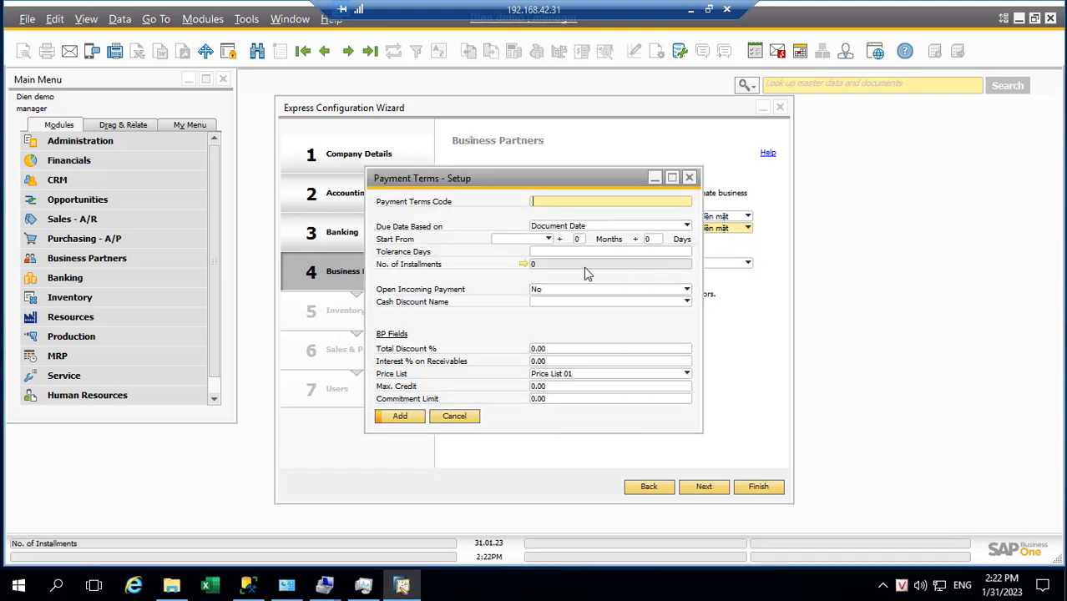
pyautogui.write('Thanh toán sau 15 ngày')
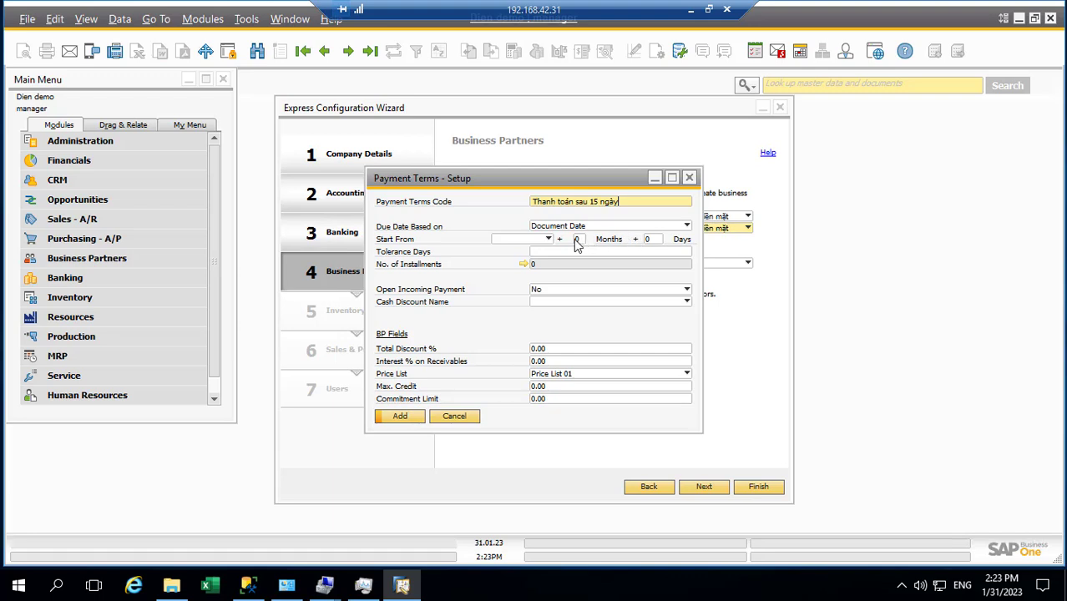
pyautogui.moveTo(620, 201); pyautogui.dragTo(530, 202)
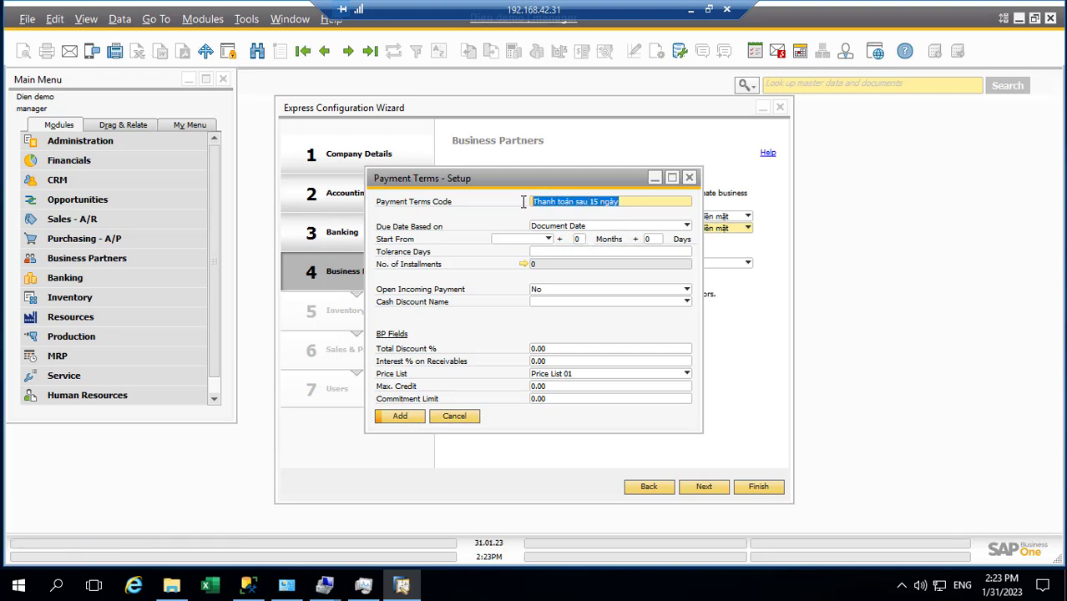
pyautogui.click(548, 241)
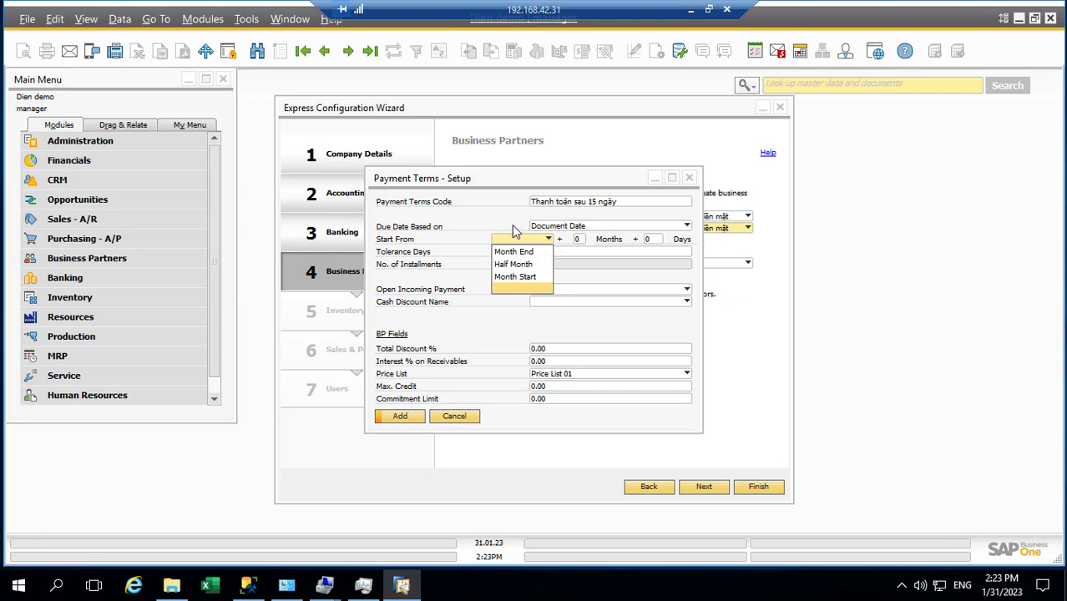
pyautogui.click(514, 240)
pyautogui.click(576, 240)
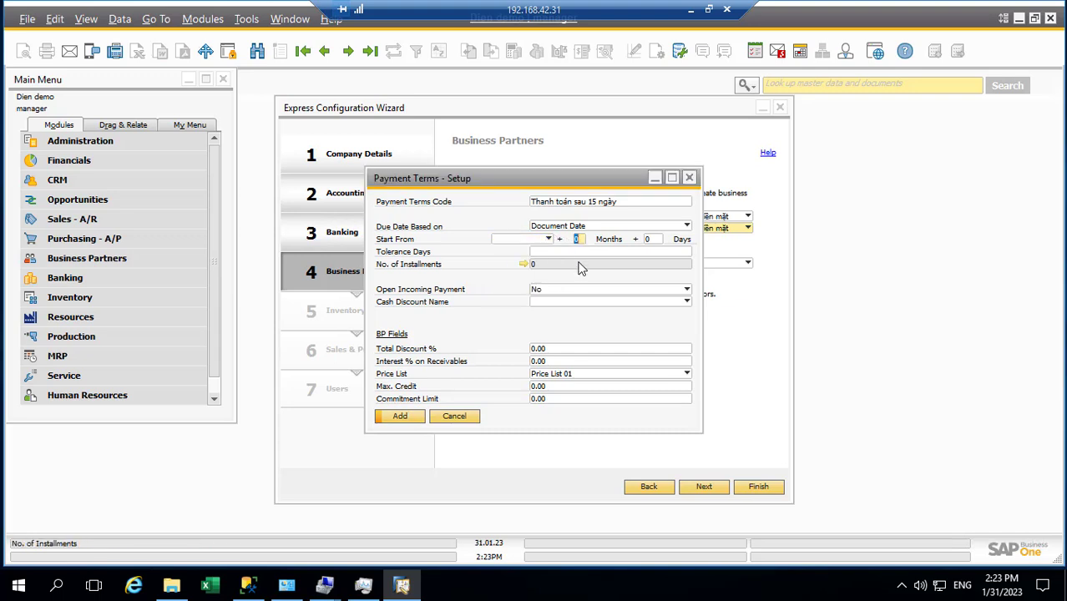
pyautogui.write('15')
pyautogui.press('Tab')
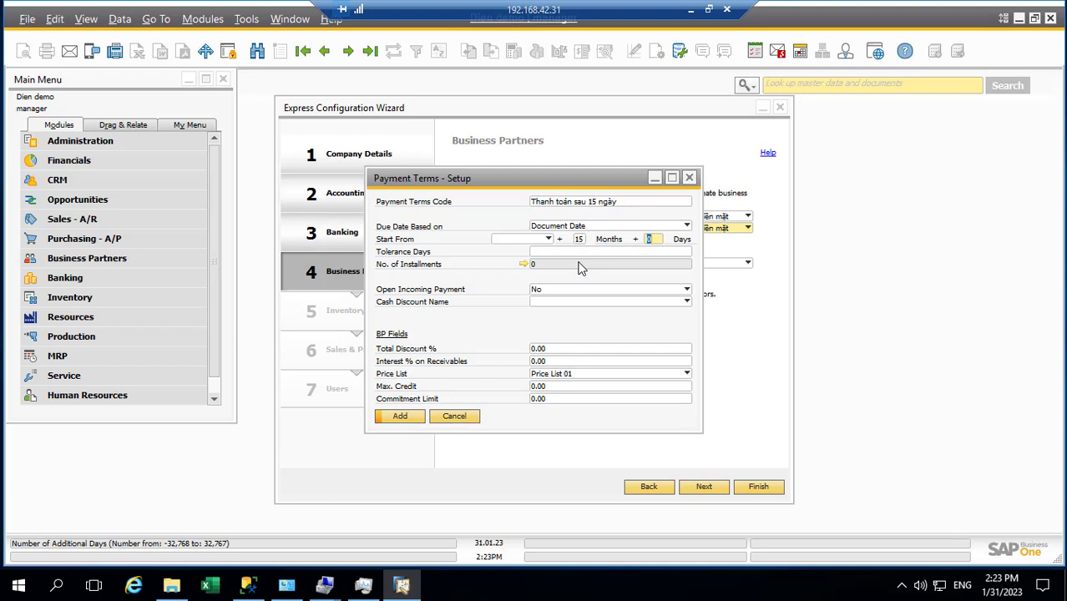
pyautogui.click(405, 423)
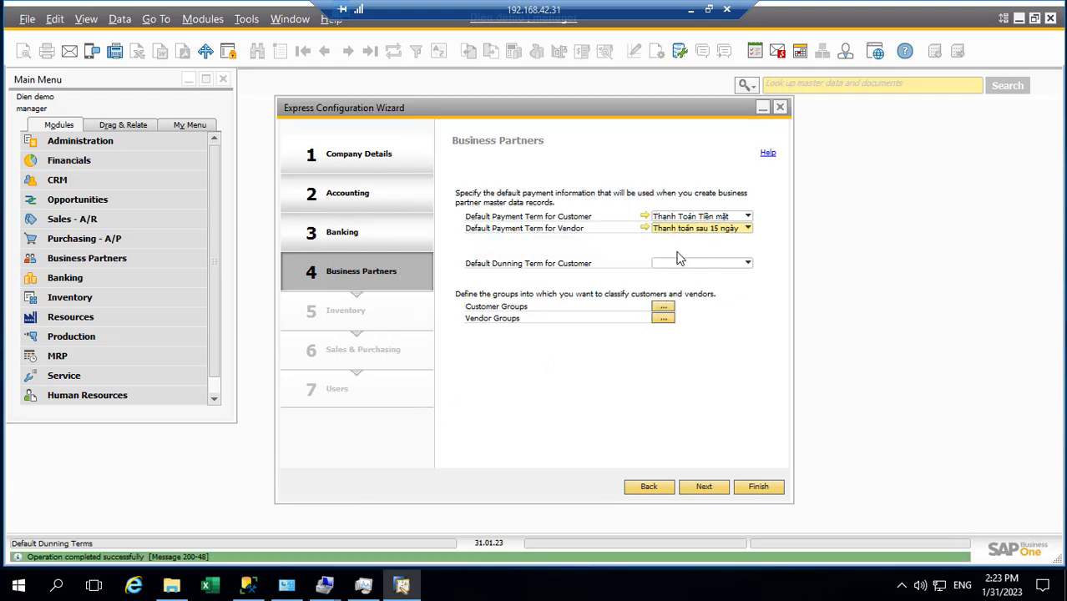
# Step: Add payment term 'Thanh toán sau 30 ngày' with 30 days, then restore vendor default 'Thanh toán sau 15 ngày'
pyautogui.click(690, 230)
pyautogui.click(672, 279)
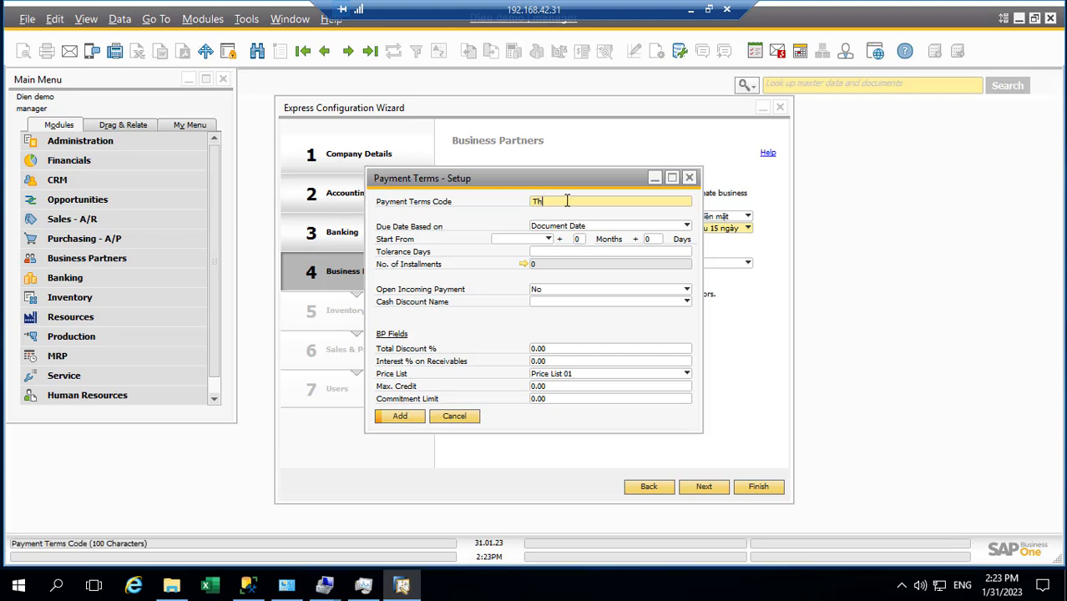
pyautogui.write('Anh toán sau 30 ngày')
pyautogui.click(578, 239)
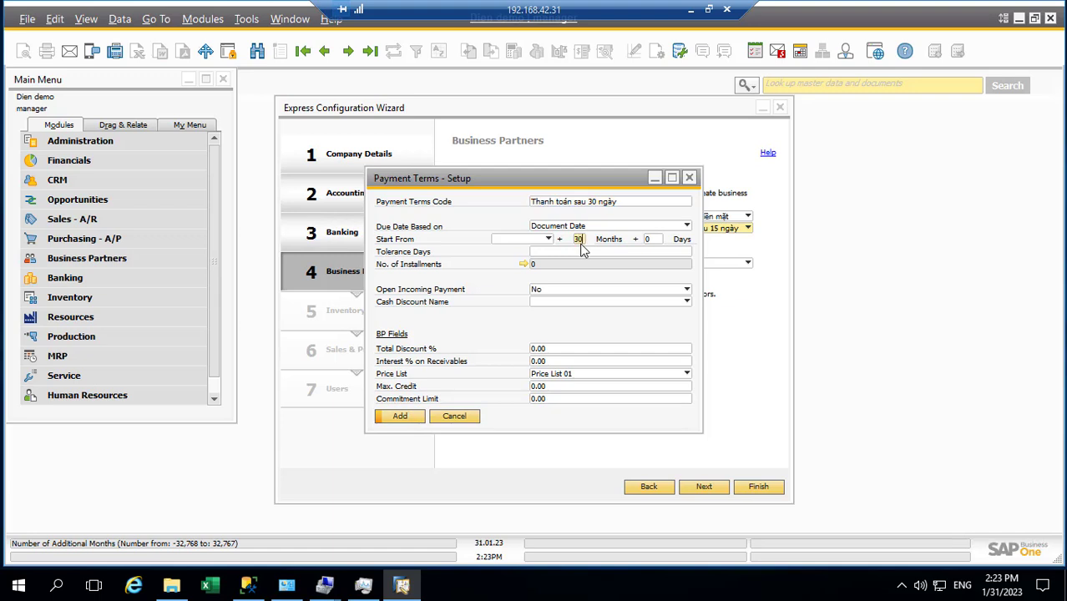
pyautogui.click(648, 240)
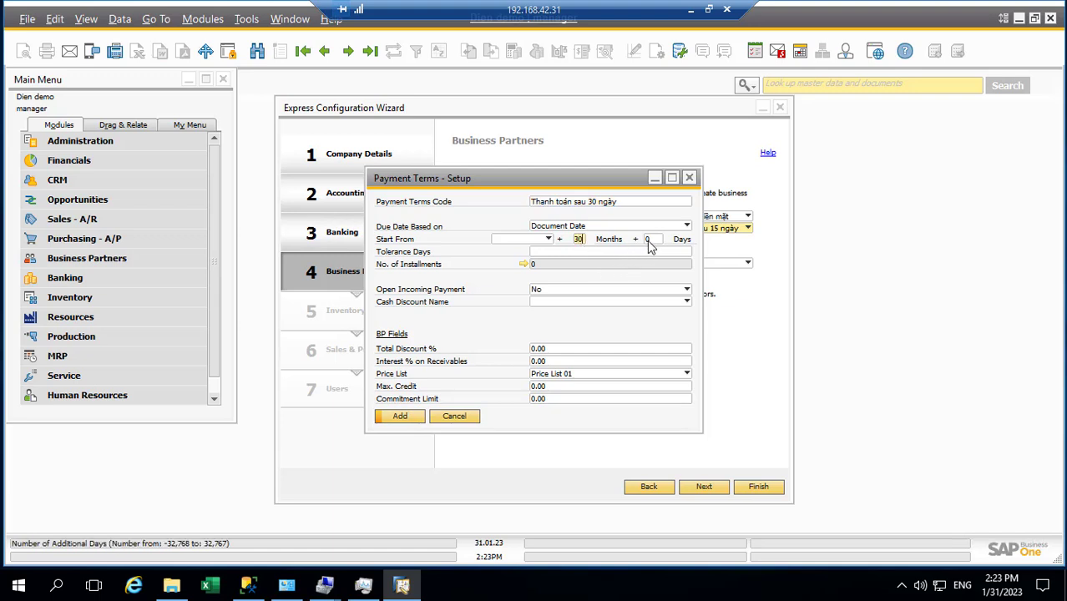
pyautogui.write('30')
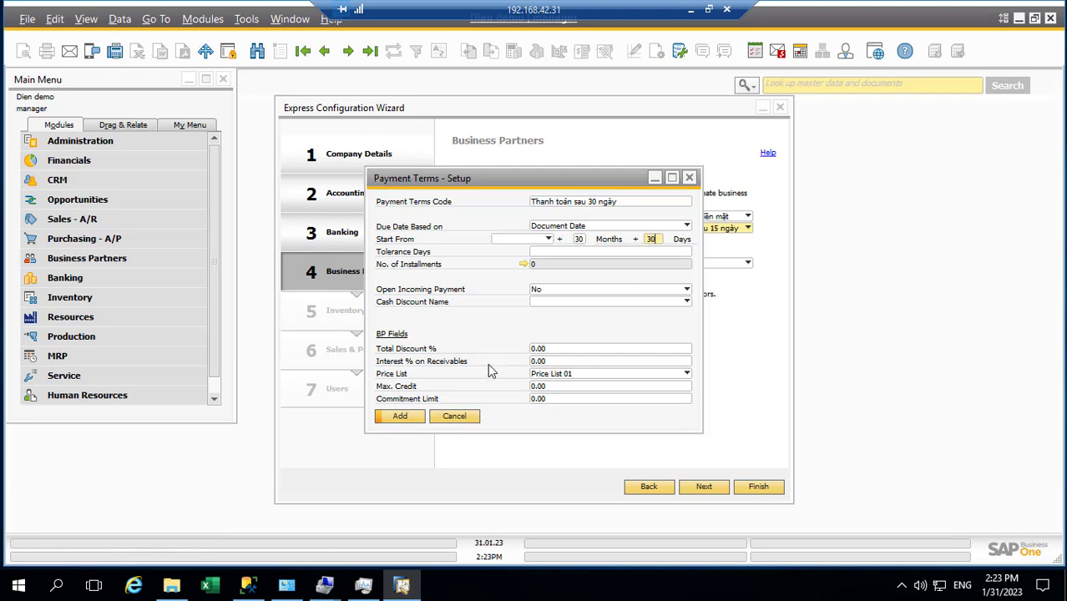
pyautogui.click(406, 422)
pyautogui.click(722, 231)
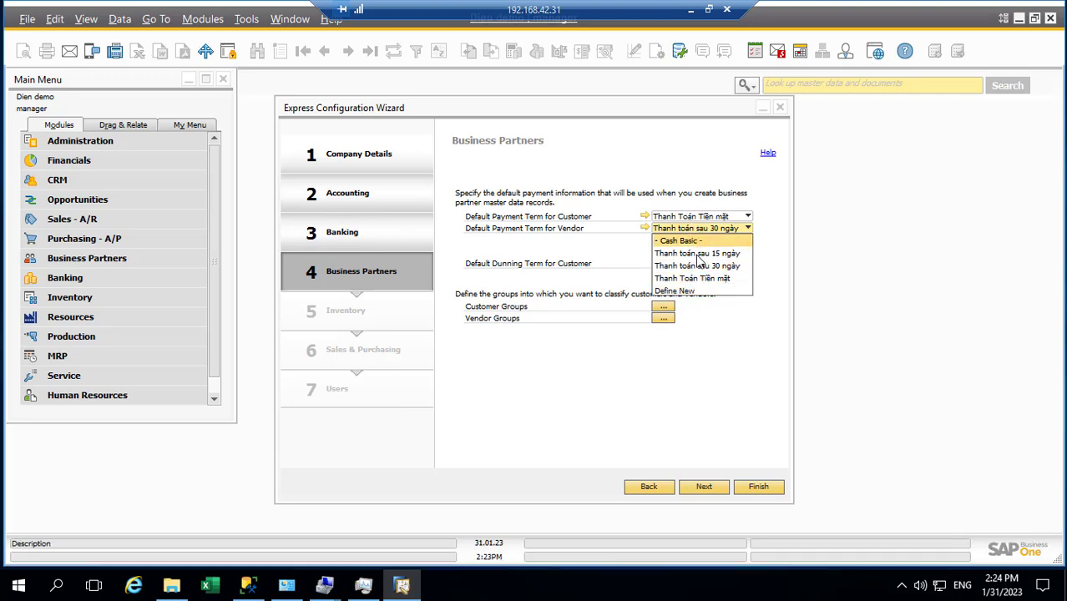
pyautogui.click(695, 253)
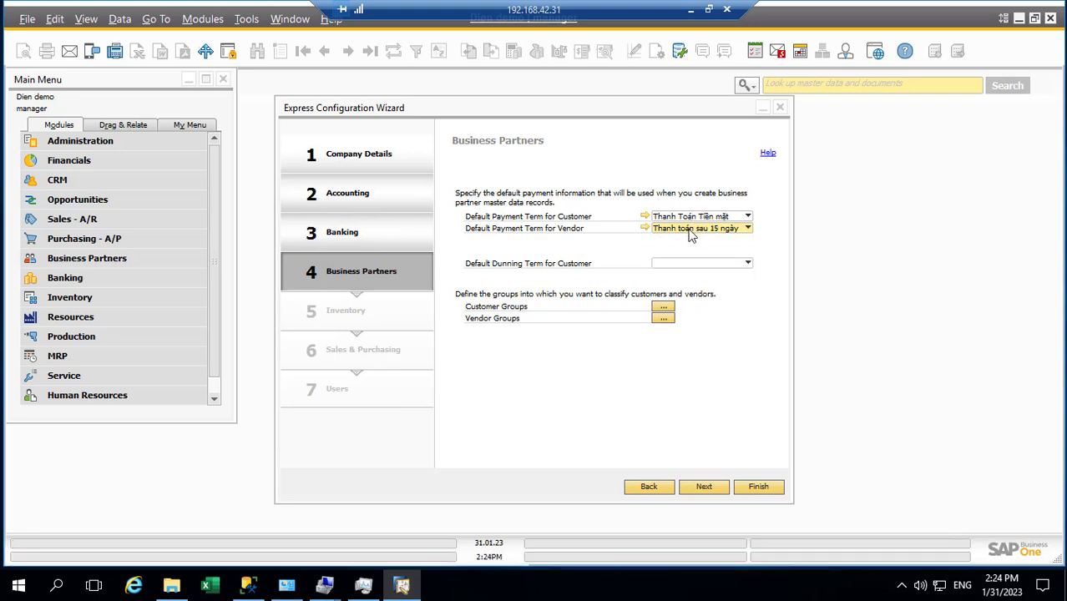
# Step: Change the vendor payment term's additional days to 30 and save it
pyautogui.click(647, 217)
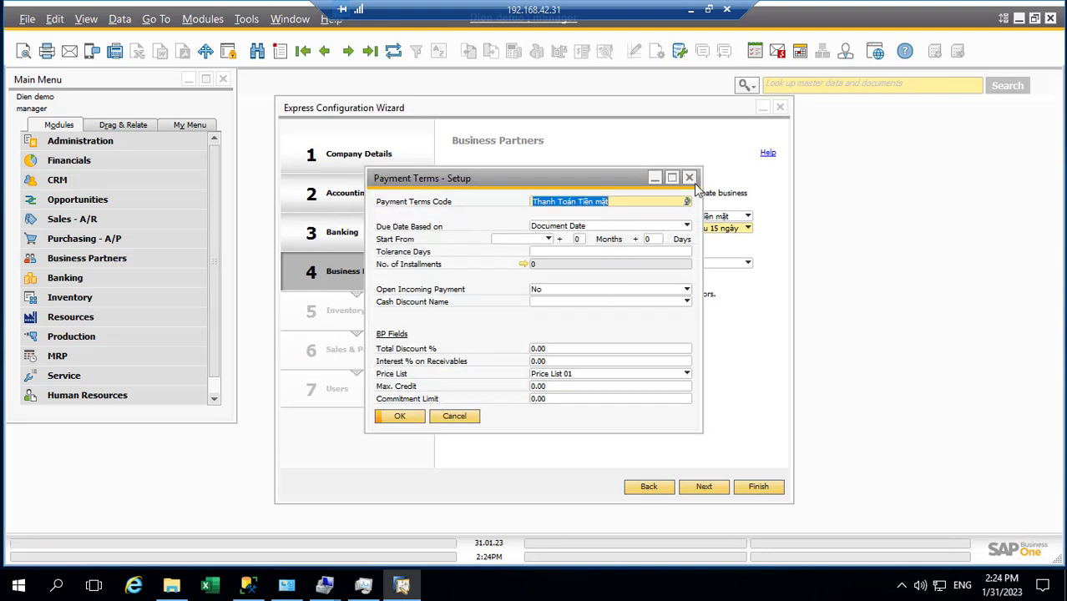
pyautogui.click(689, 178)
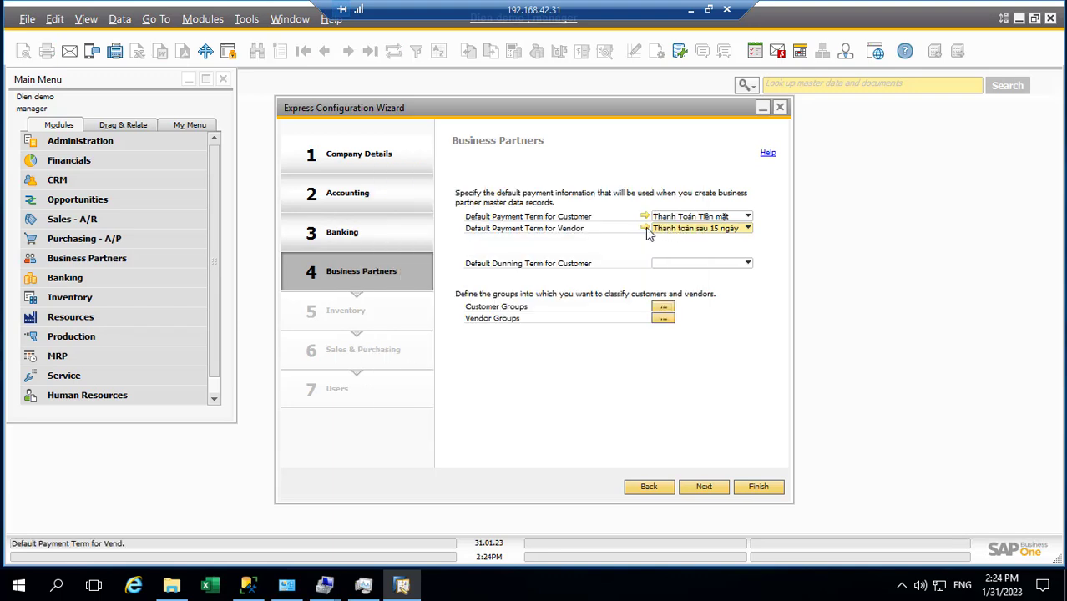
pyautogui.click(646, 229)
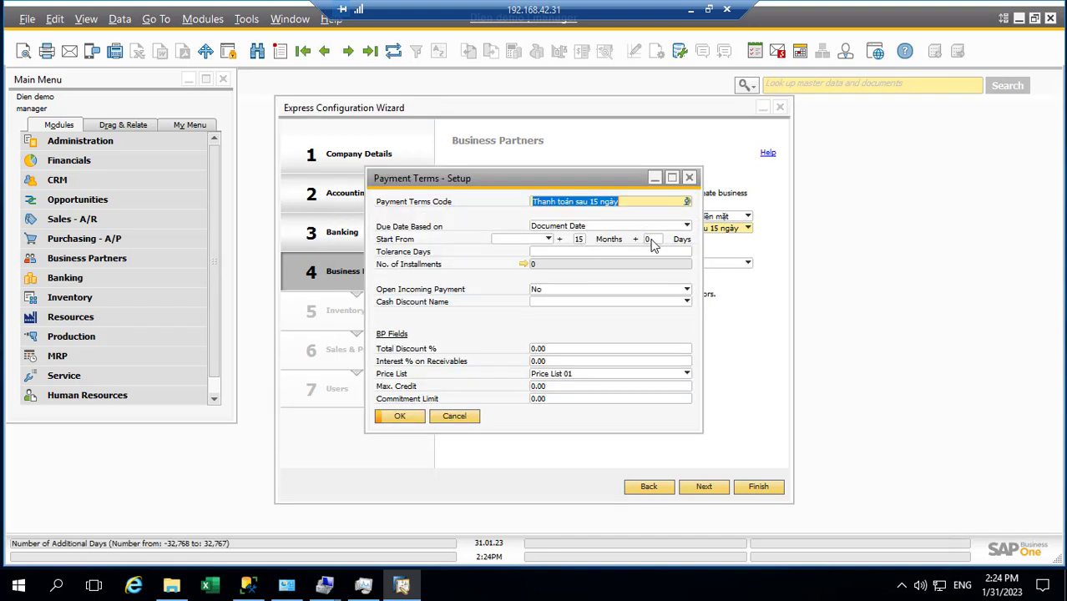
pyautogui.click(651, 240)
pyautogui.write('30')
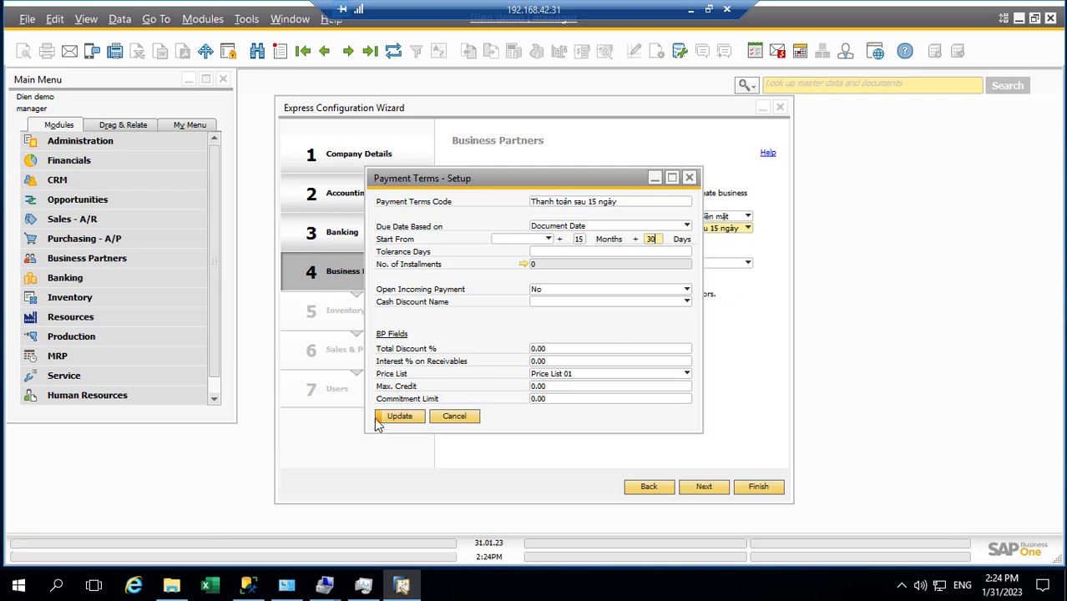
pyautogui.click(403, 419)
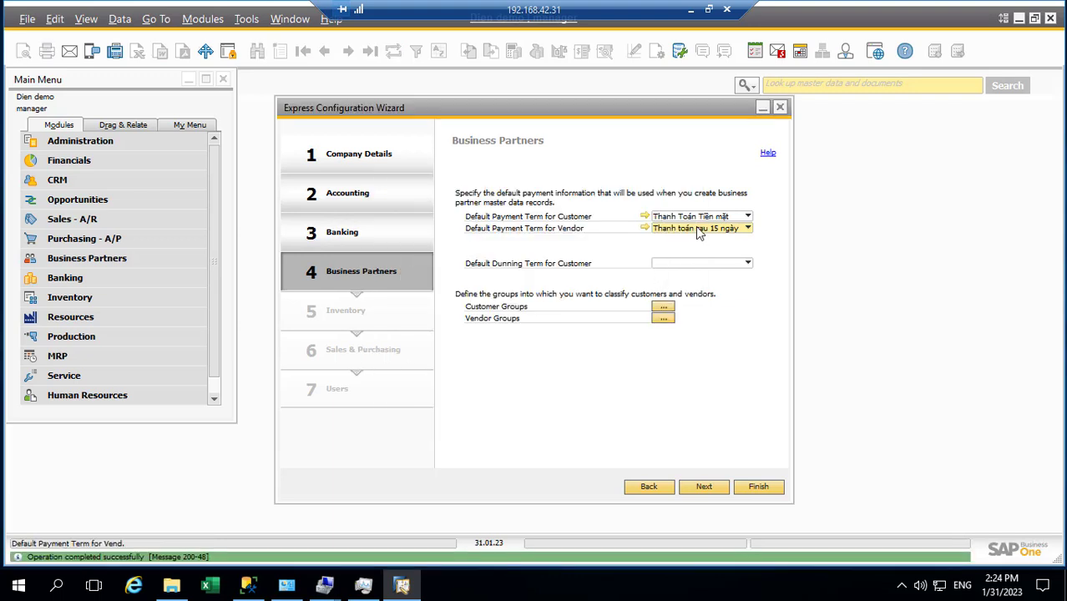
# Step: Make 'Thanh toán sau 15 ngày' the customer default term and set its days to 4
pyautogui.click(695, 218)
pyautogui.click(704, 242)
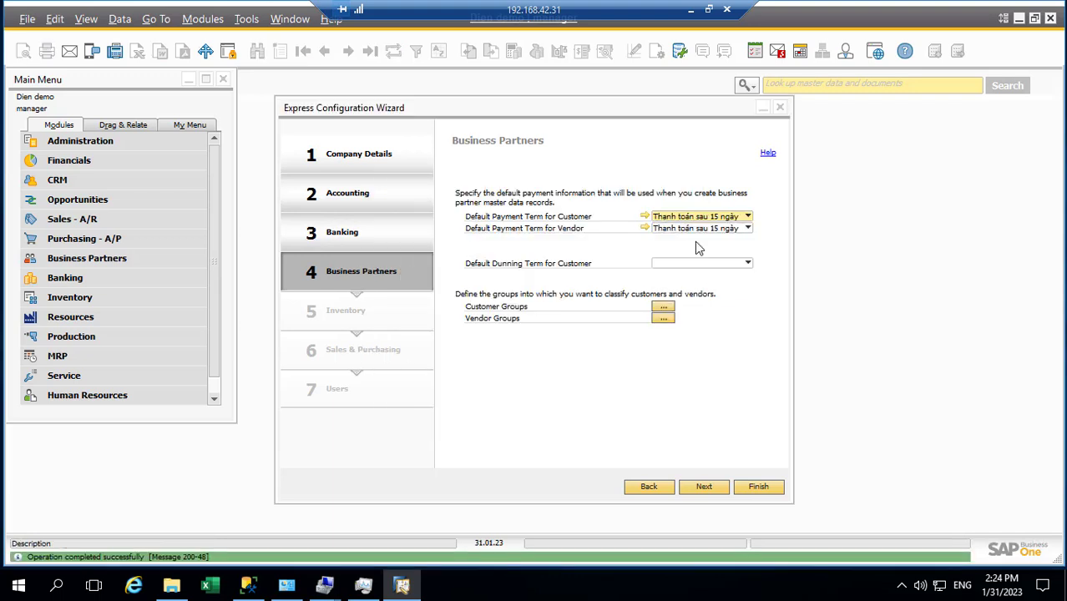
pyautogui.click(646, 217)
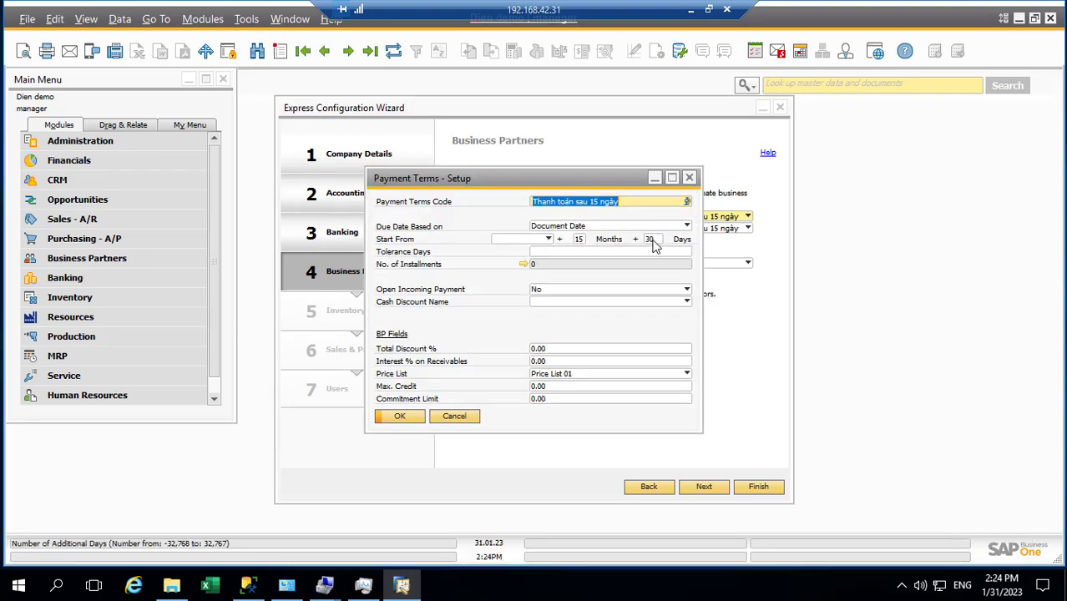
pyautogui.doubleClick(651, 240)
pyautogui.write('4')
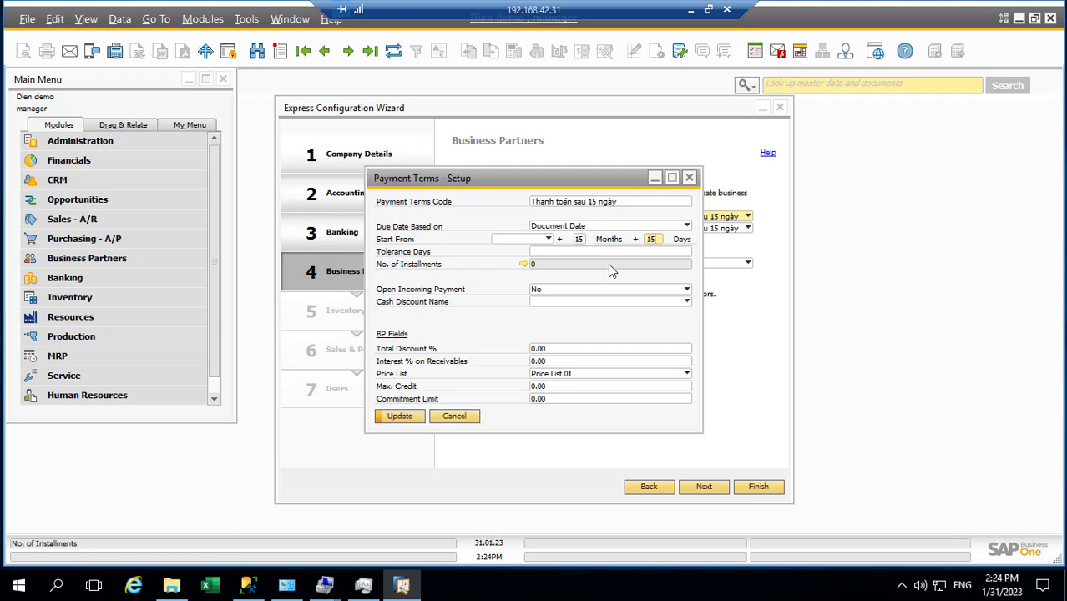
pyautogui.press('Tab')
pyautogui.click(413, 422)
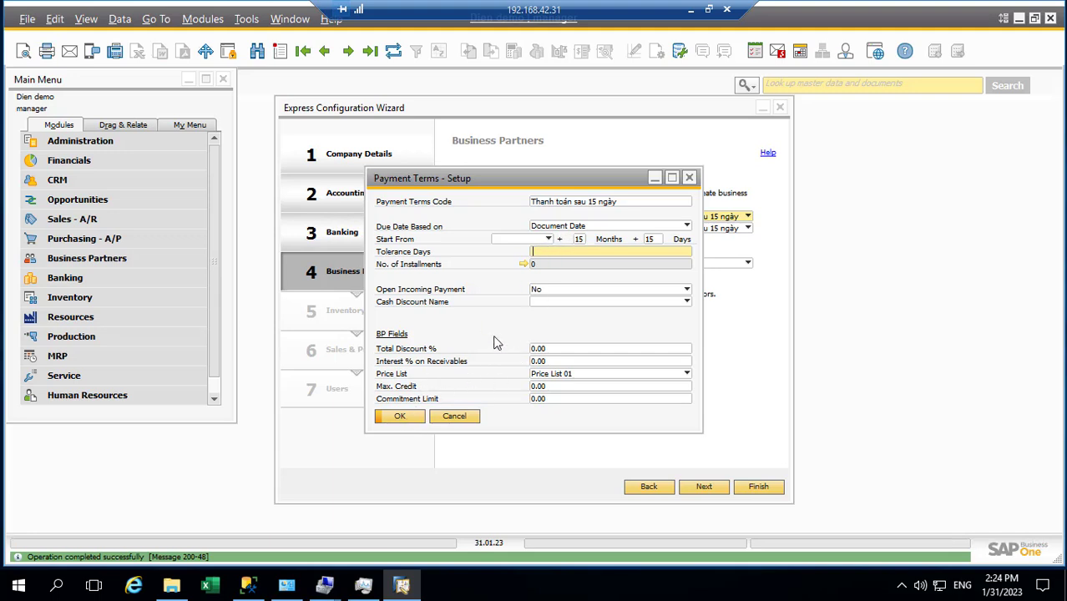
pyautogui.click(401, 418)
pyautogui.click(402, 417)
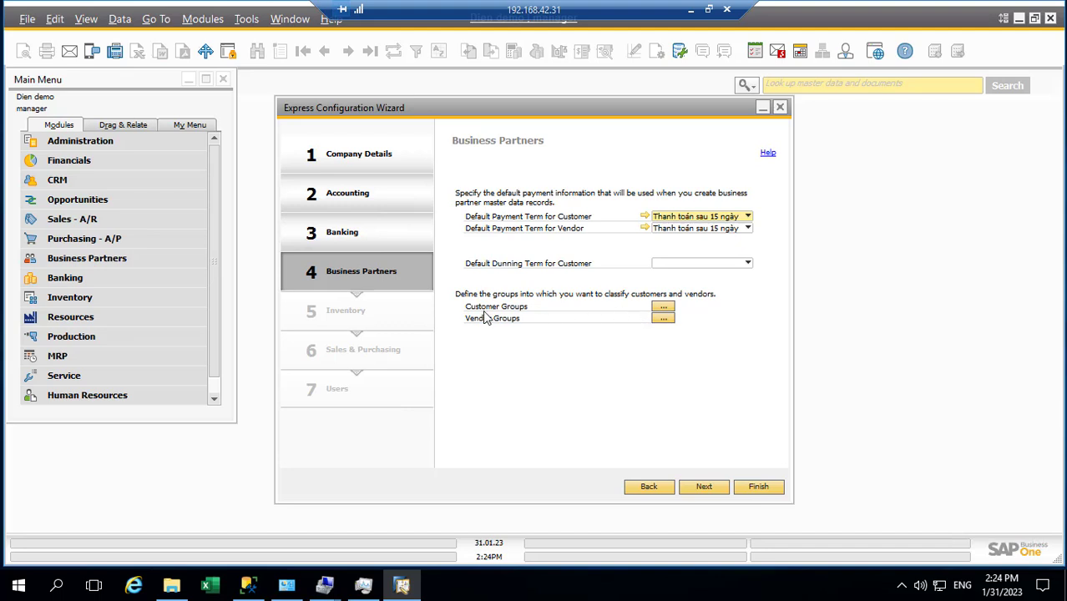
# Step: Review the customer and vendor groups setups, then move on to the Inventory step
pyautogui.click(662, 309)
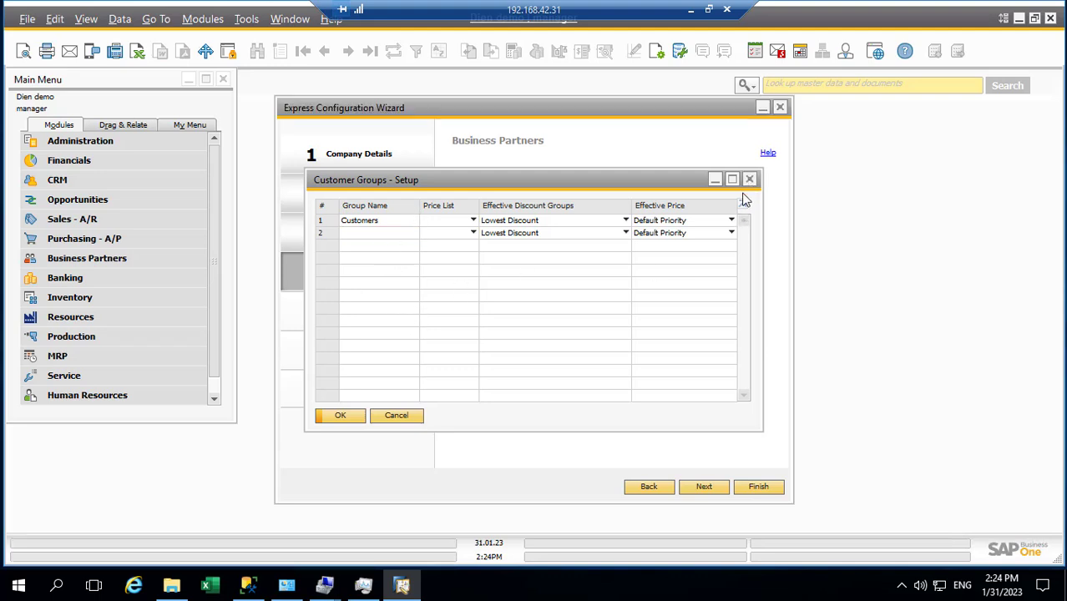
pyautogui.click(749, 178)
pyautogui.click(663, 318)
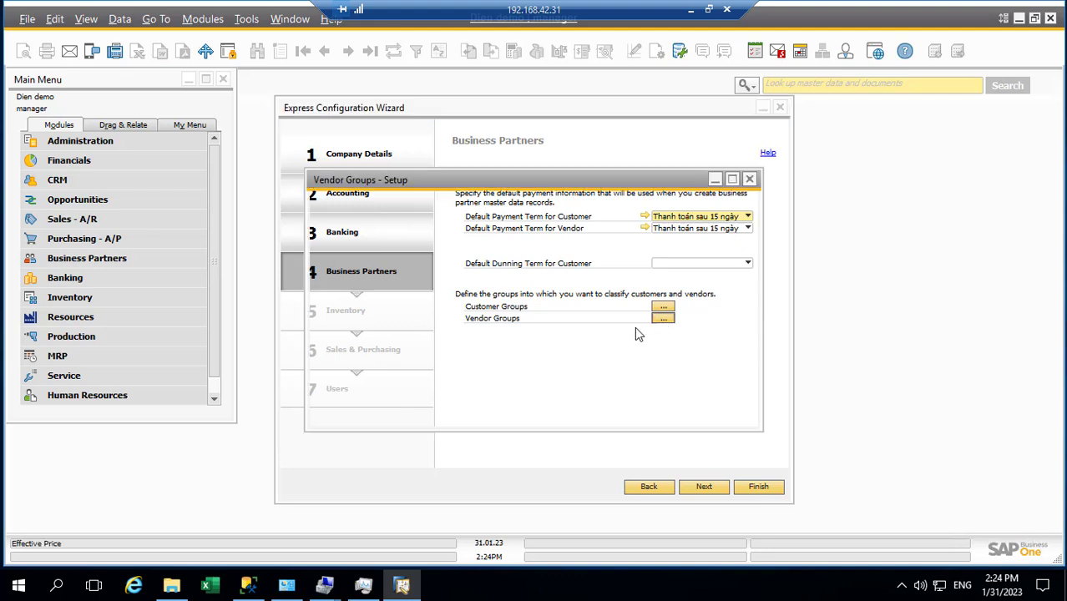
pyautogui.click(390, 420)
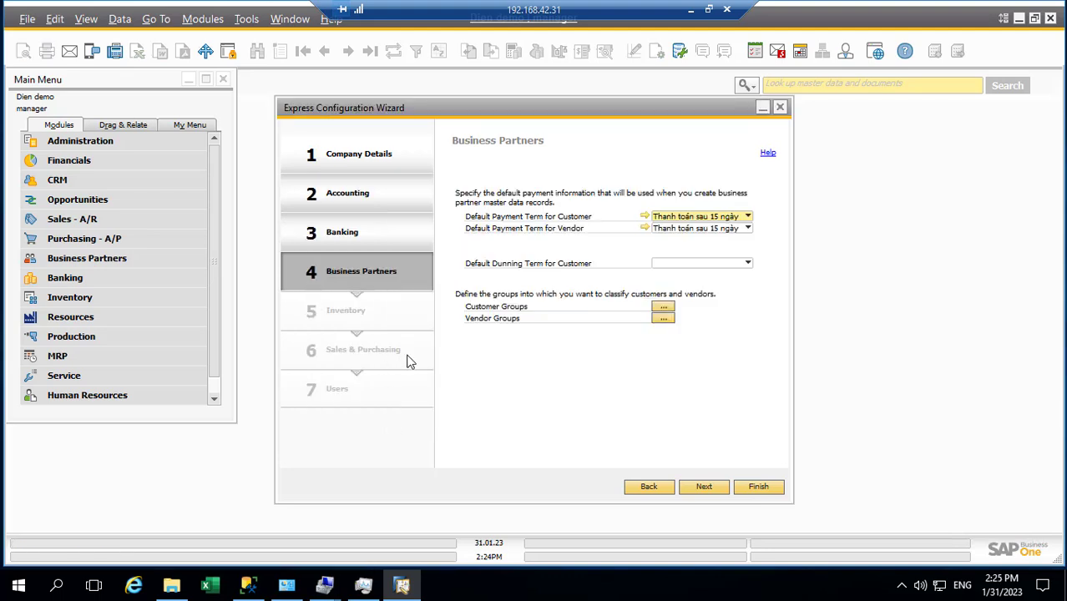
pyautogui.click(706, 487)
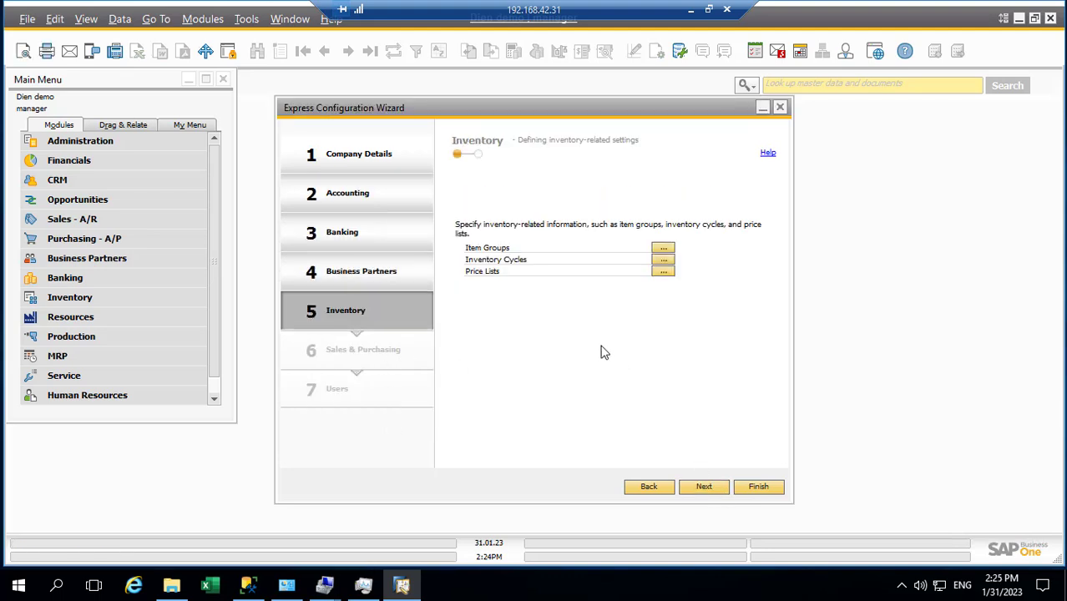
# Step: Try adding an item group named 'Nhựa' and view its account settings
pyautogui.click(664, 249)
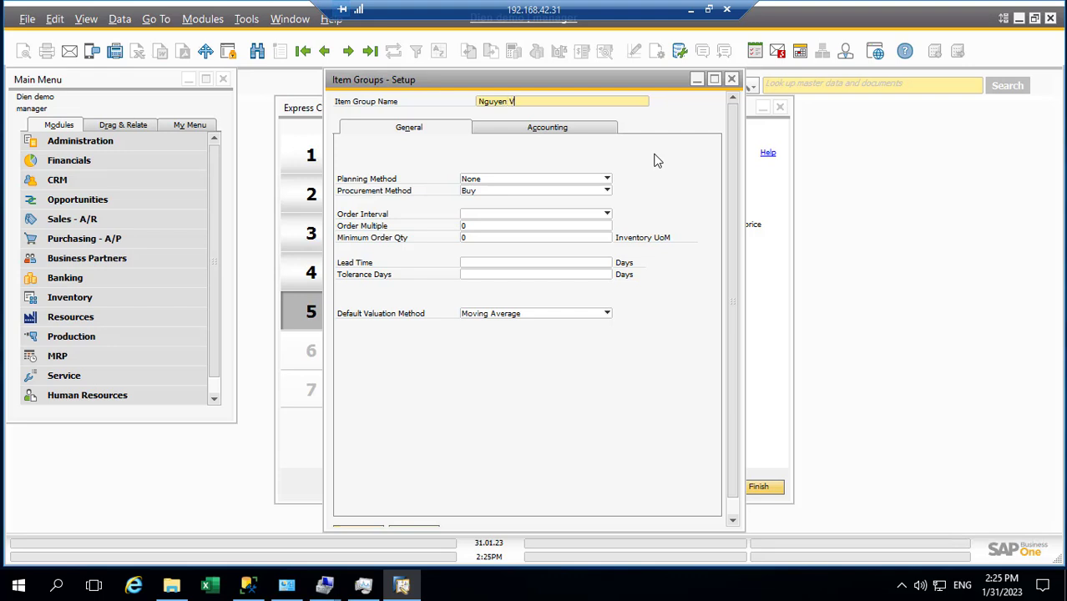
pyautogui.press('BackSpace')
pyautogui.press('BackSpace')
pyautogui.press('BackSpace')
pyautogui.write('Nhựa')
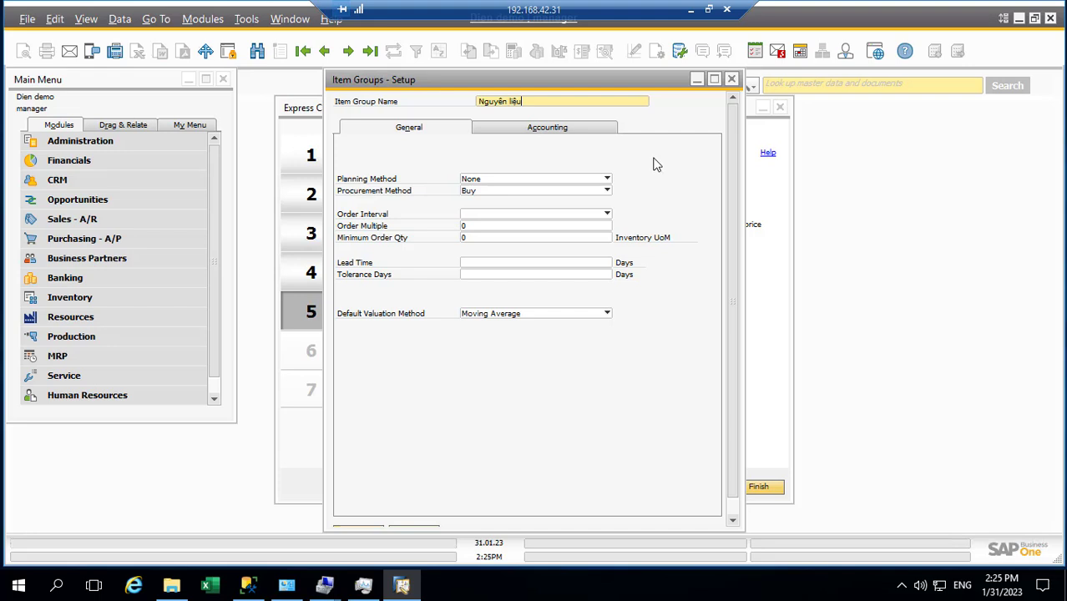
pyautogui.scroll(-1, 676, 466)
pyautogui.click(376, 513)
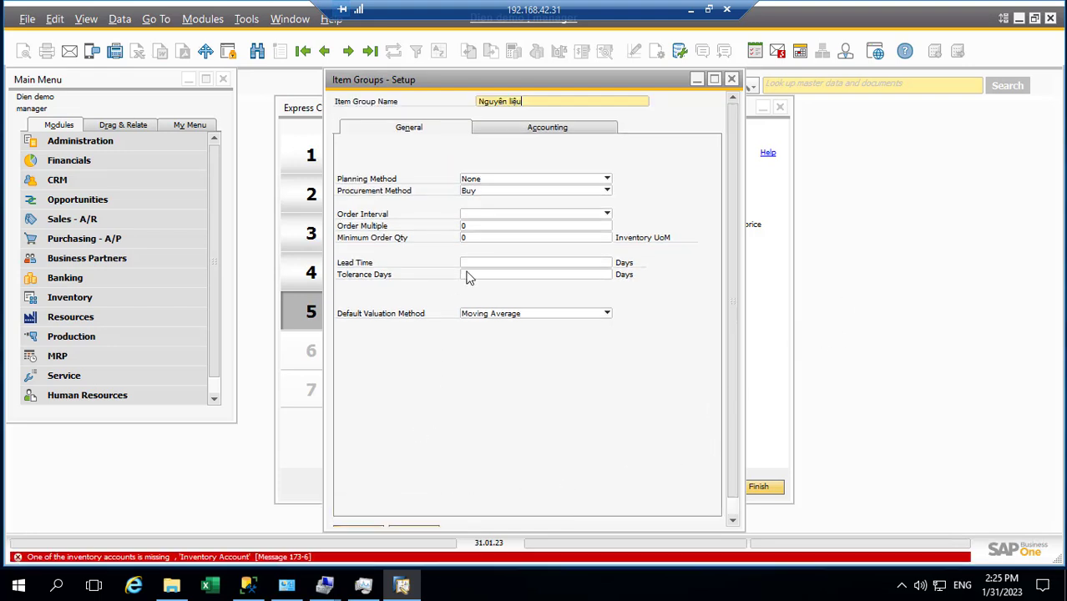
pyautogui.scroll(1, 458, 299)
pyautogui.click(539, 127)
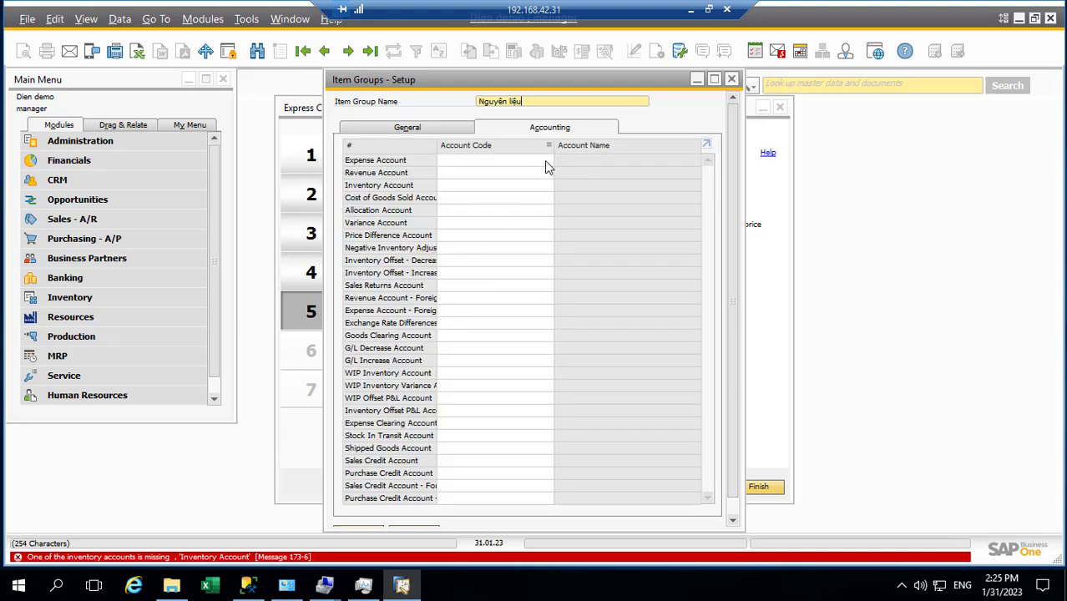
# Step: Discard the unsaved item group and advance past Bin Locations to Sales & Purchasing
pyautogui.click(734, 80)
pyautogui.click(466, 336)
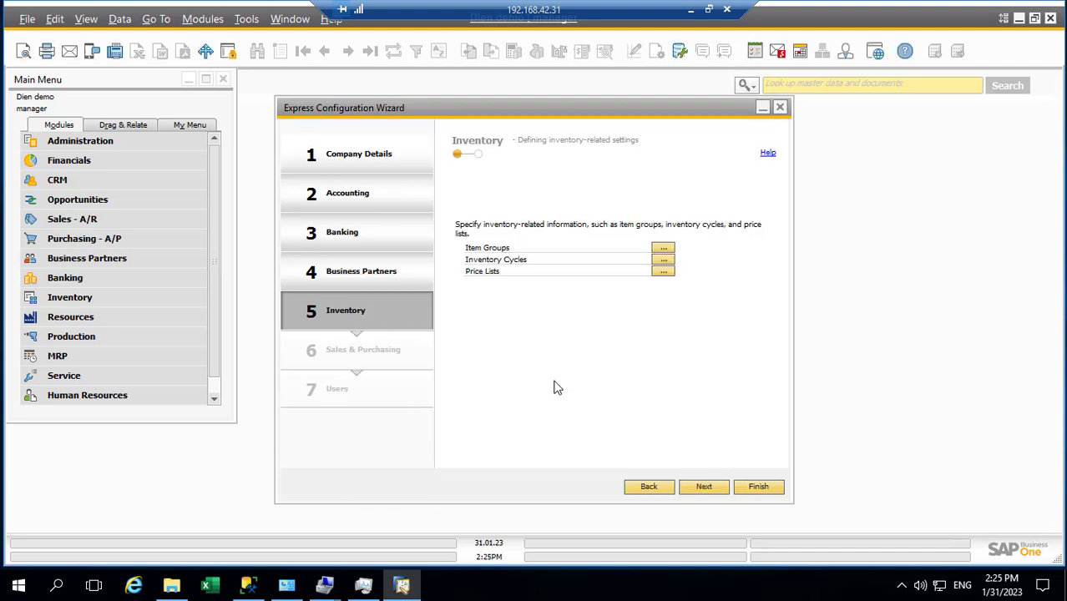
pyautogui.click(704, 489)
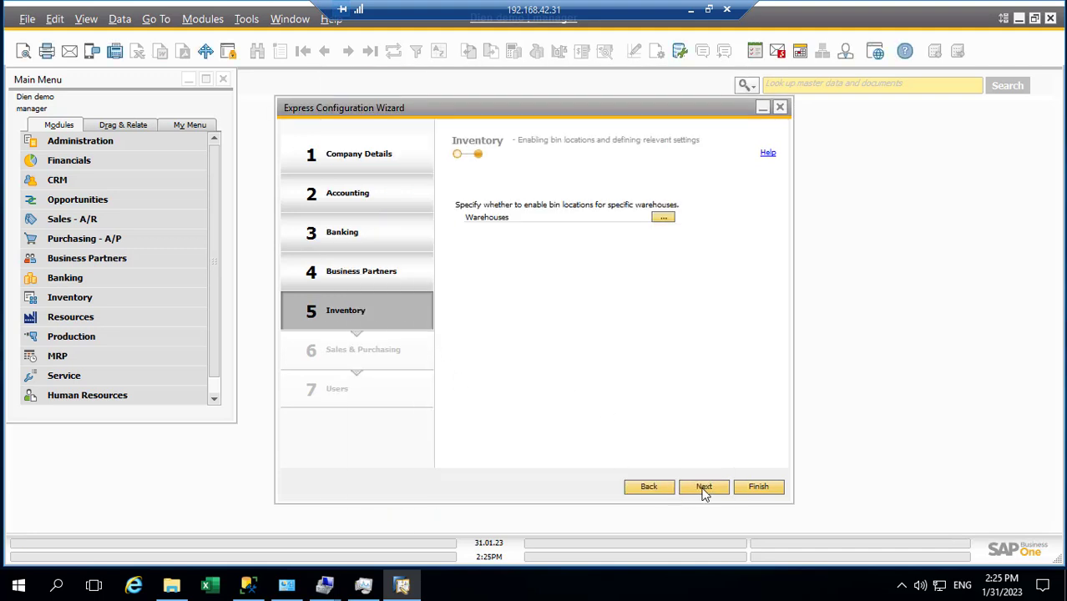
pyautogui.click(705, 490)
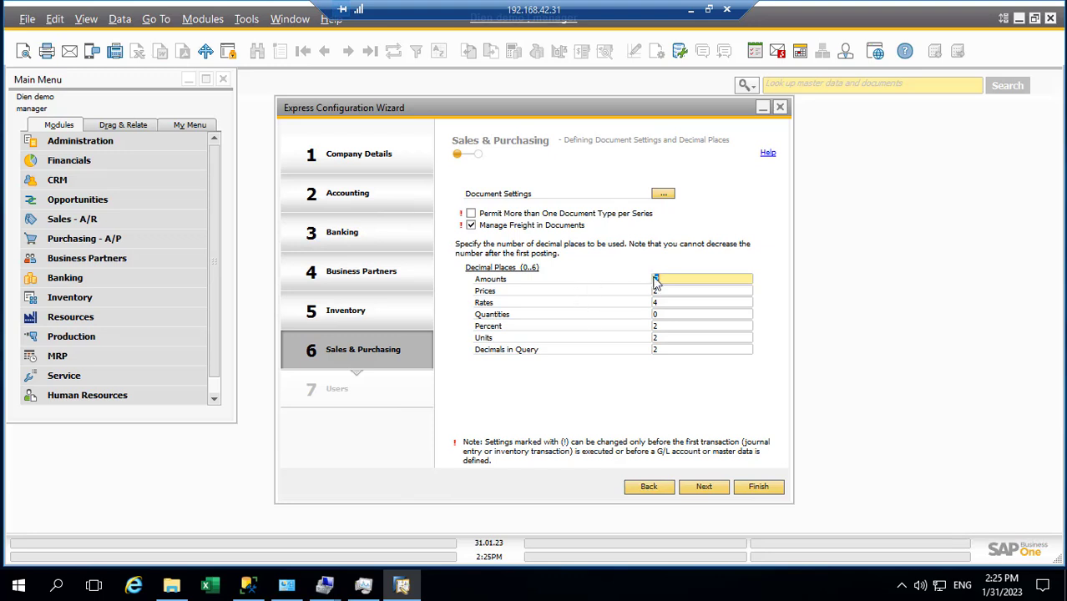
# Step: Set Quantities decimal places to 2, leaving the other decimal settings unchanged
pyautogui.moveTo(666, 279); pyautogui.dragTo(642, 279)
pyautogui.click(660, 293)
pyautogui.click(658, 281)
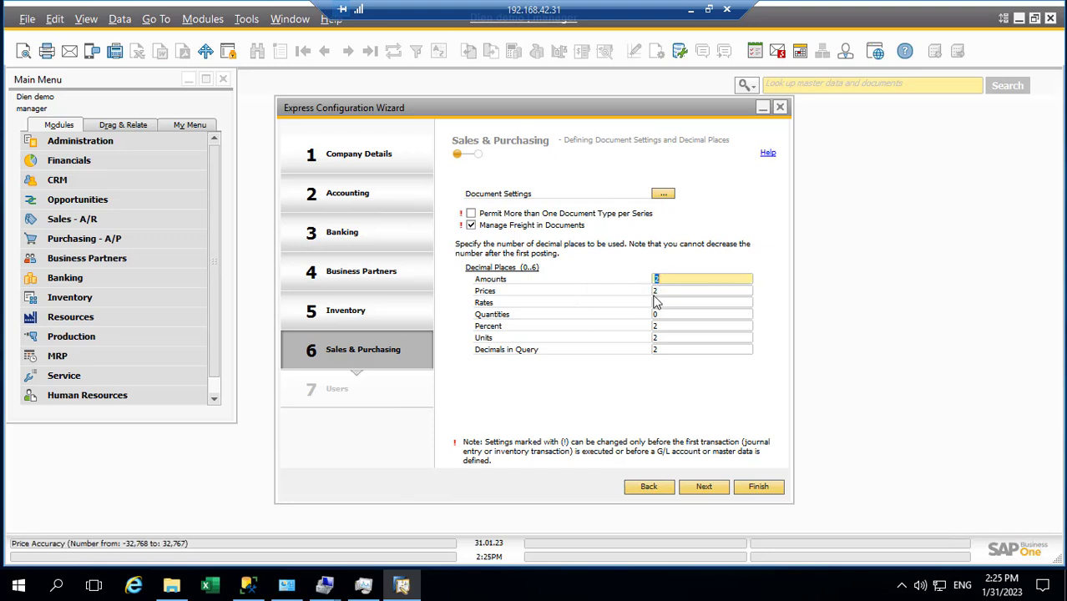
pyautogui.click(662, 305)
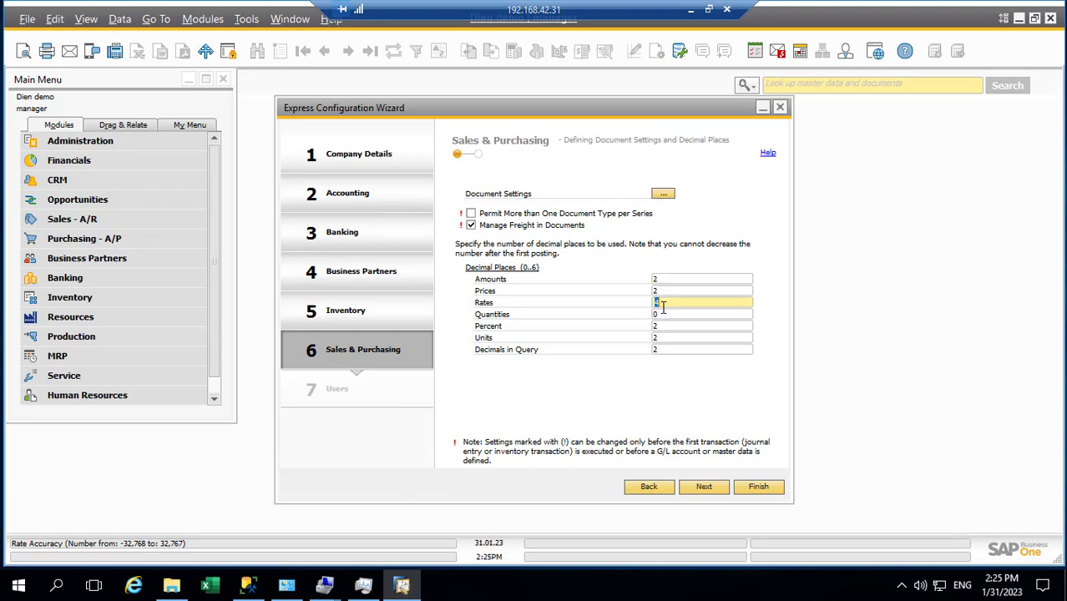
pyautogui.click(662, 316)
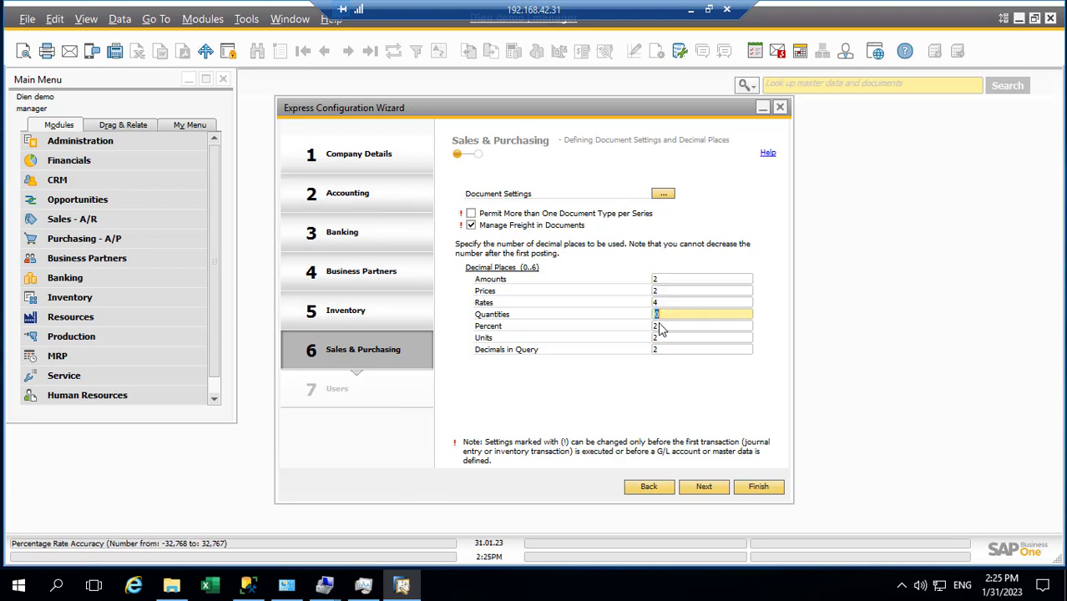
pyautogui.write('2')
pyautogui.click(662, 329)
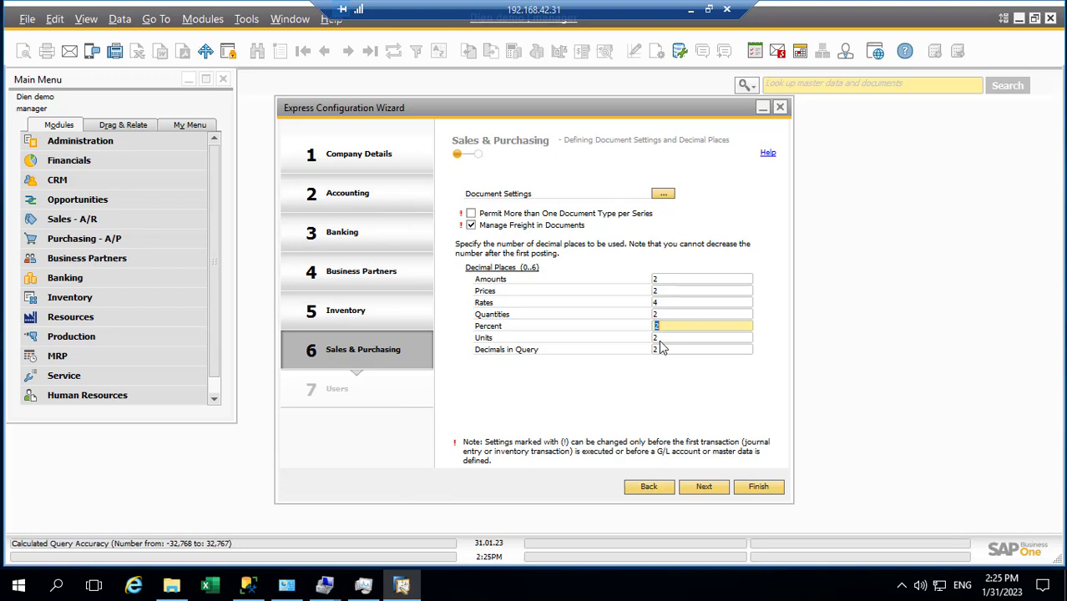
pyautogui.click(660, 339)
pyautogui.click(660, 350)
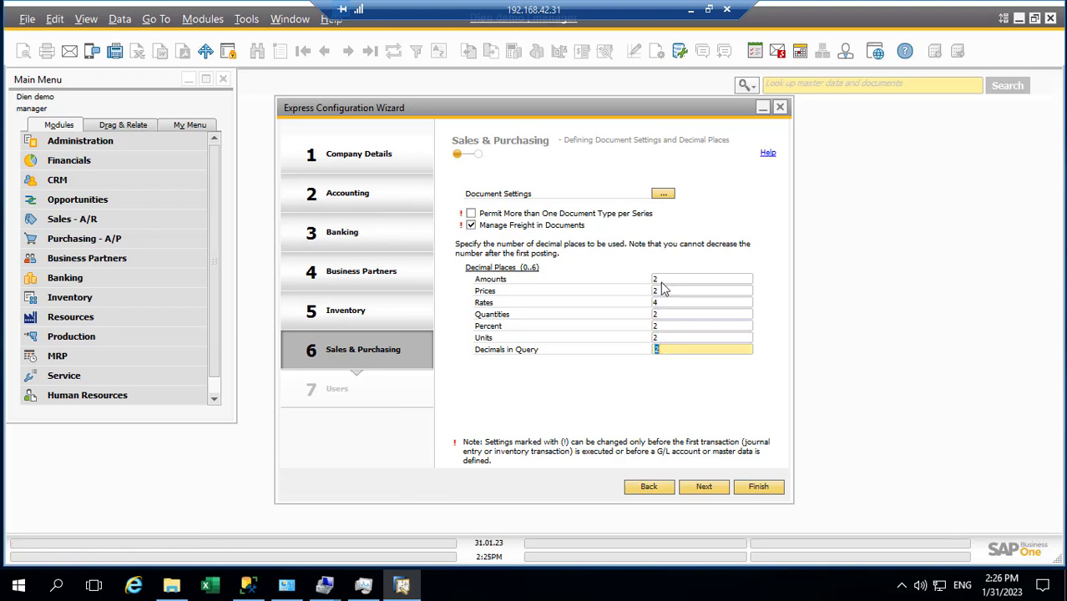
pyautogui.click(664, 280)
pyautogui.click(666, 292)
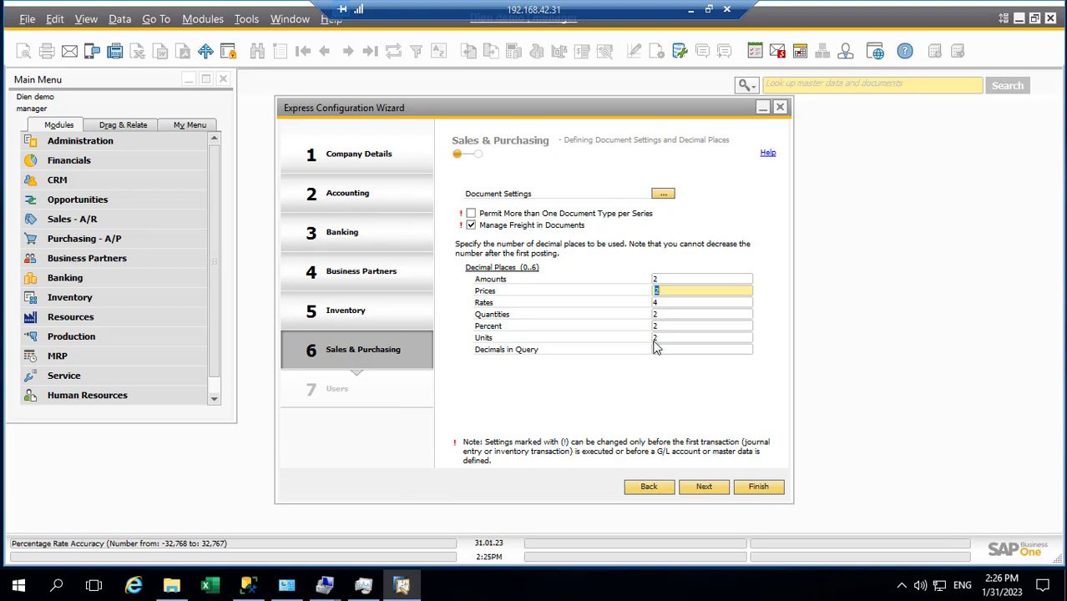
# Step: Advance through the remaining Sales & Purchasing and Users pages to the completion page
pyautogui.click(706, 489)
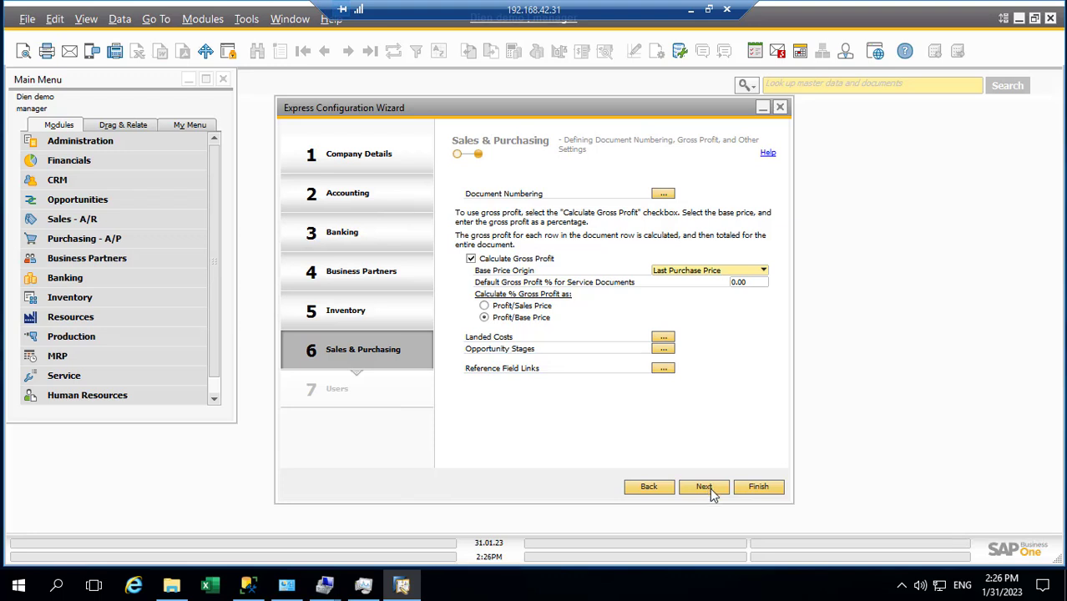
pyautogui.click(705, 488)
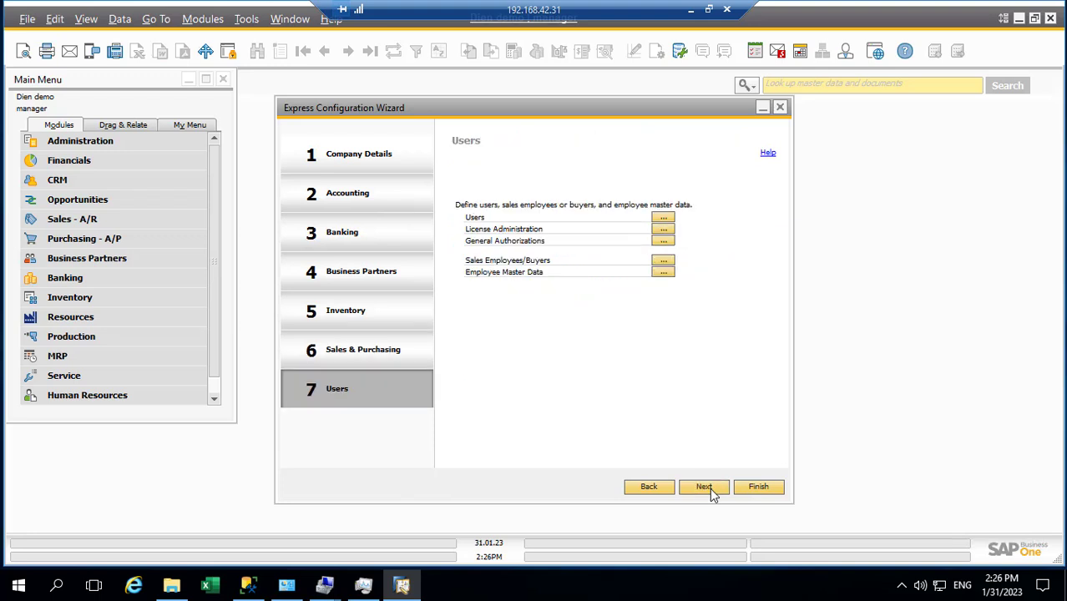
pyautogui.click(710, 488)
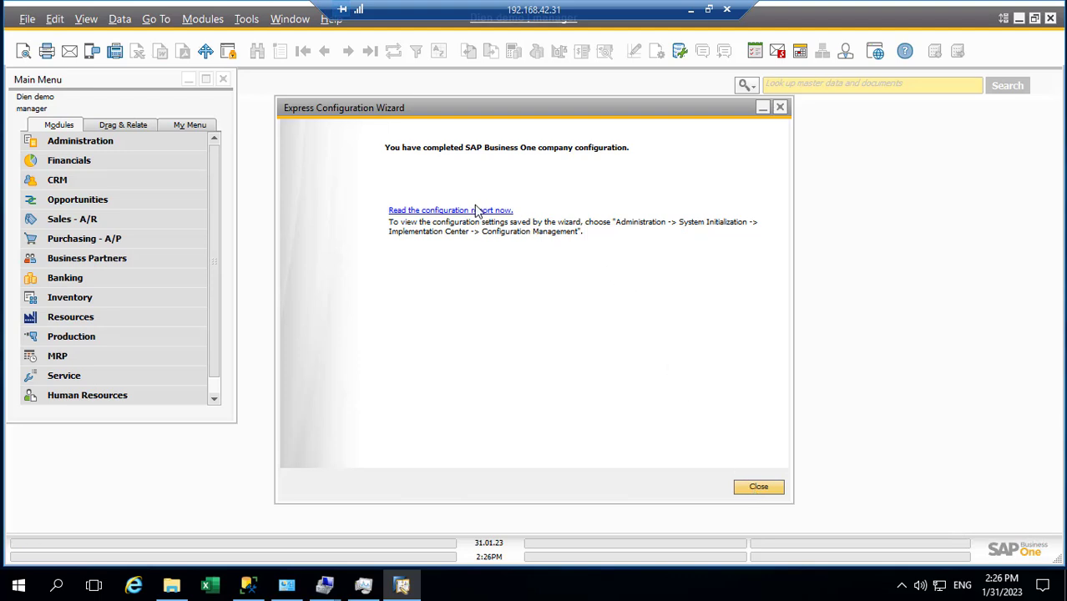
# Step: Close the configuration wizard and expand Financials in the Main Menu
pyautogui.click(756, 489)
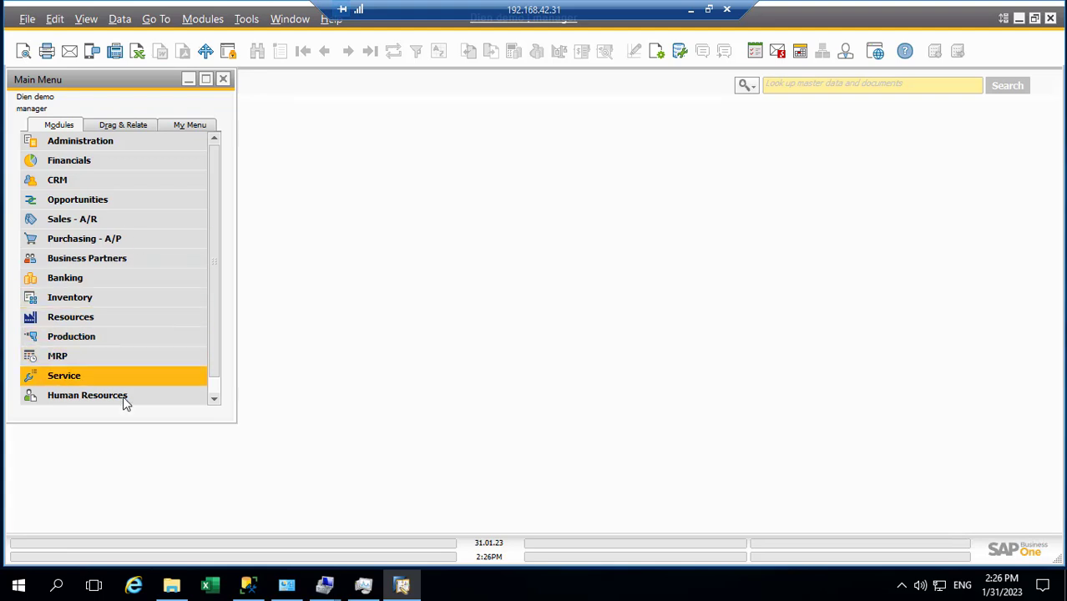
pyautogui.click(87, 142)
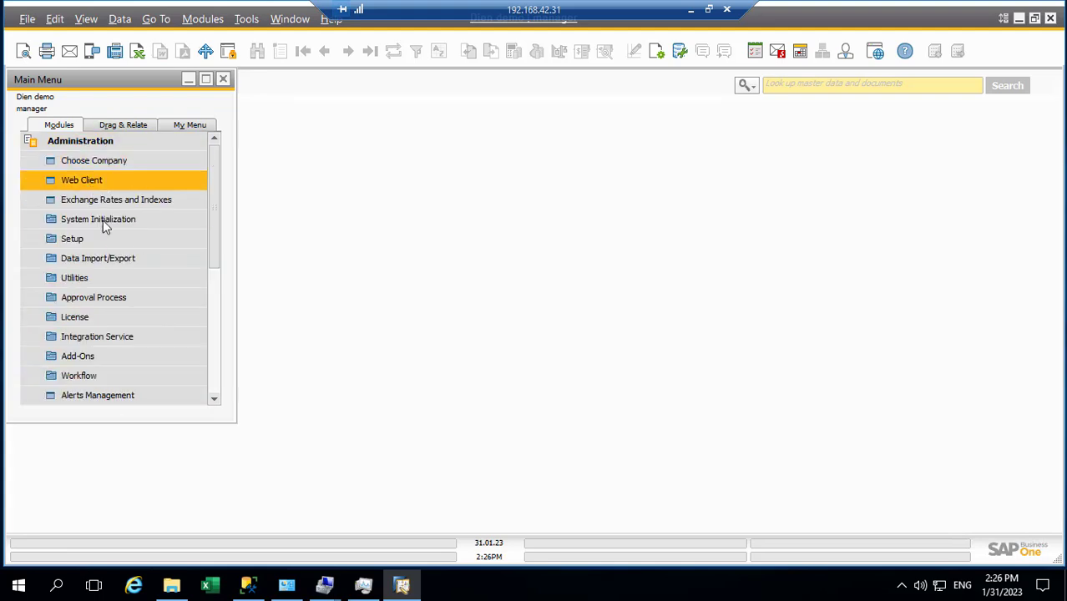
pyautogui.scroll(-2, 107, 227)
pyautogui.scroll(2, 104, 209)
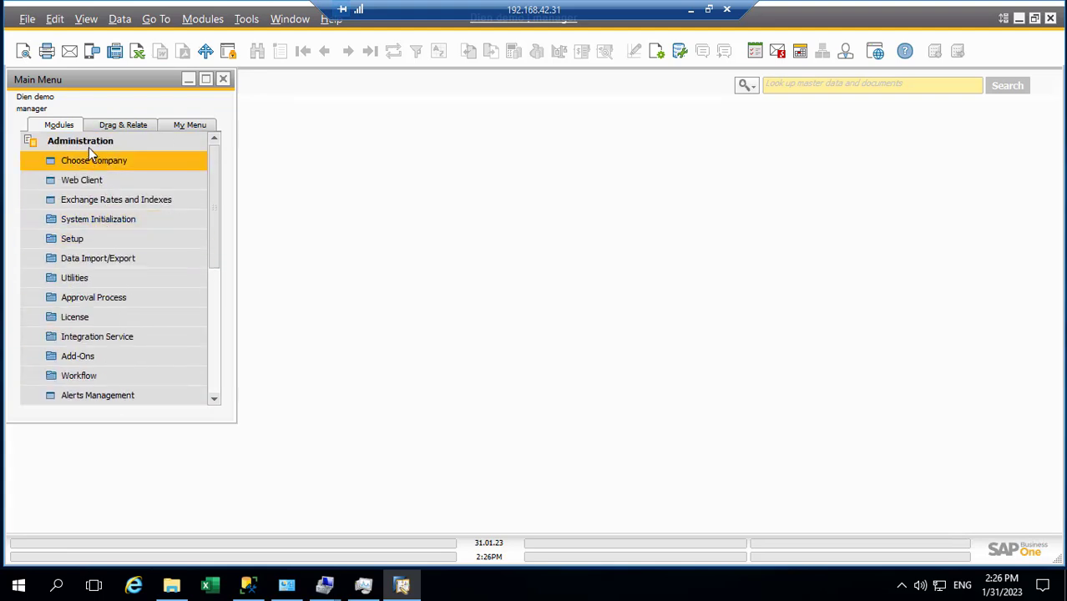
pyautogui.click(86, 142)
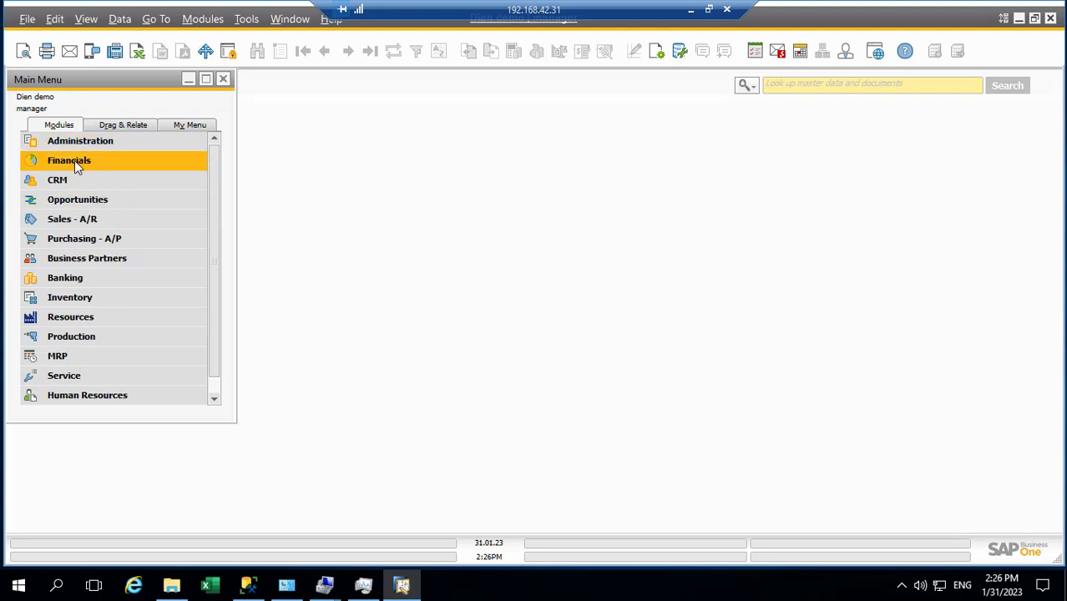
pyautogui.click(74, 160)
# Step: Bring up Modules > Administration > System Initialization > Implementation Center
pyautogui.click(203, 18)
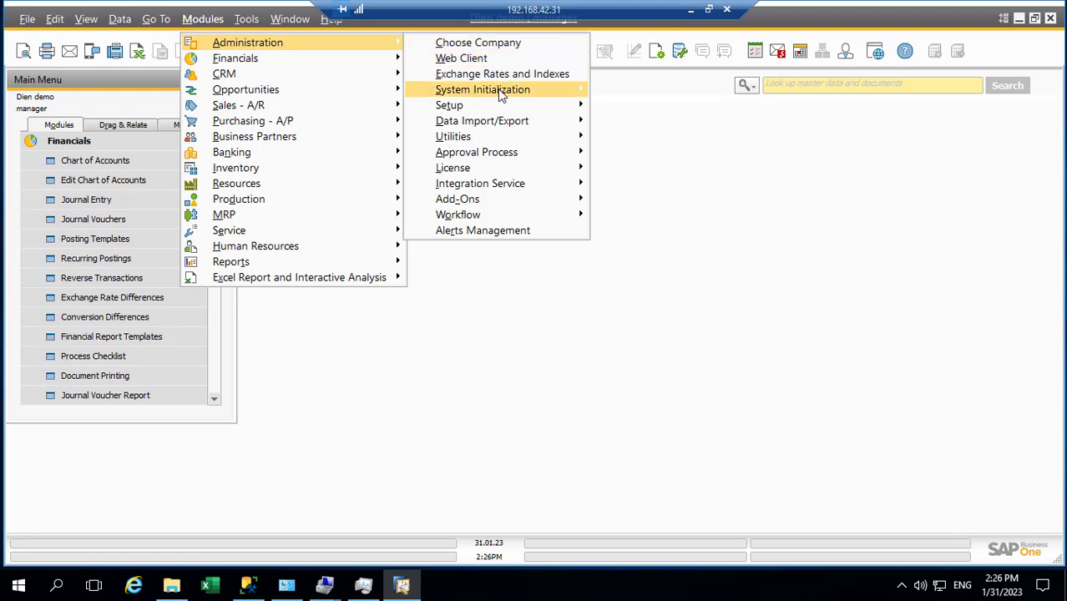
pyautogui.moveTo(501, 89)
pyautogui.moveTo(679, 265)
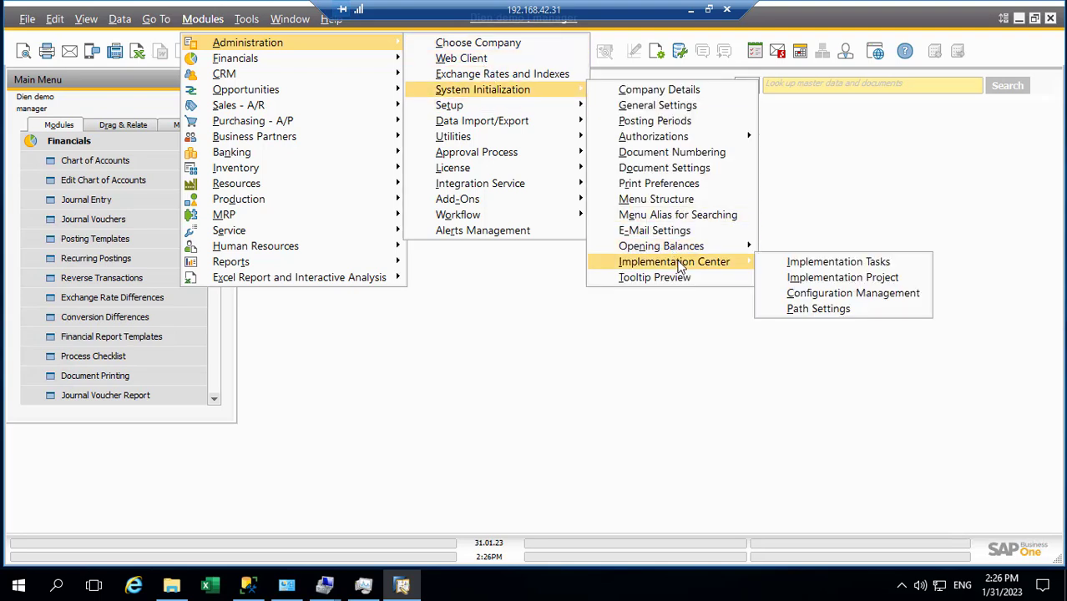
# Step: Open Implementation Tasks on its Data Management tab, briefly checking the Import from Excel dialog
pyautogui.click(814, 264)
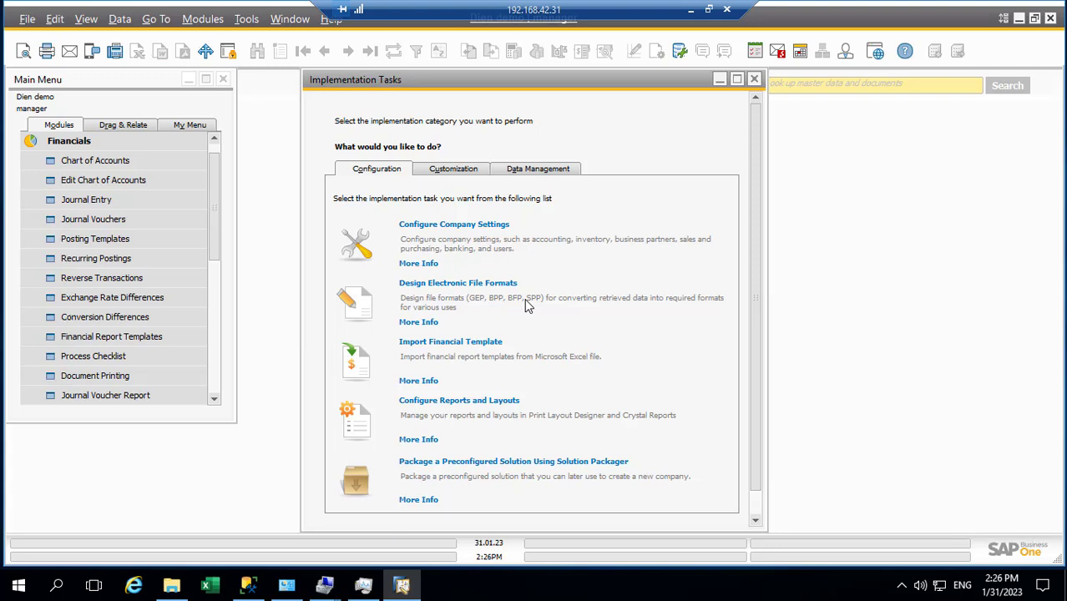
pyautogui.scroll(-2, 525, 303)
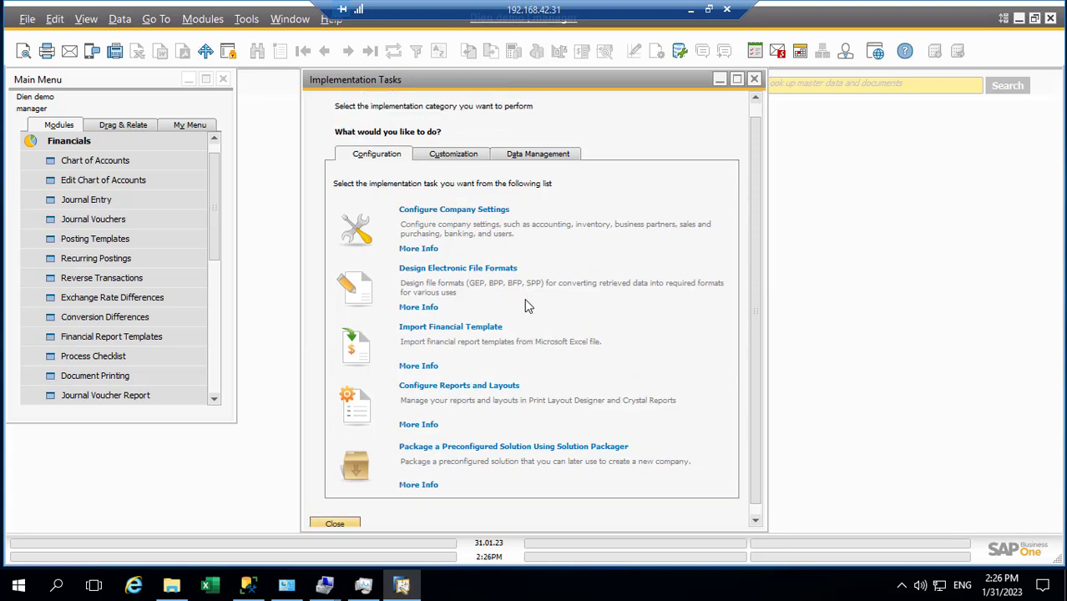
pyautogui.click(527, 157)
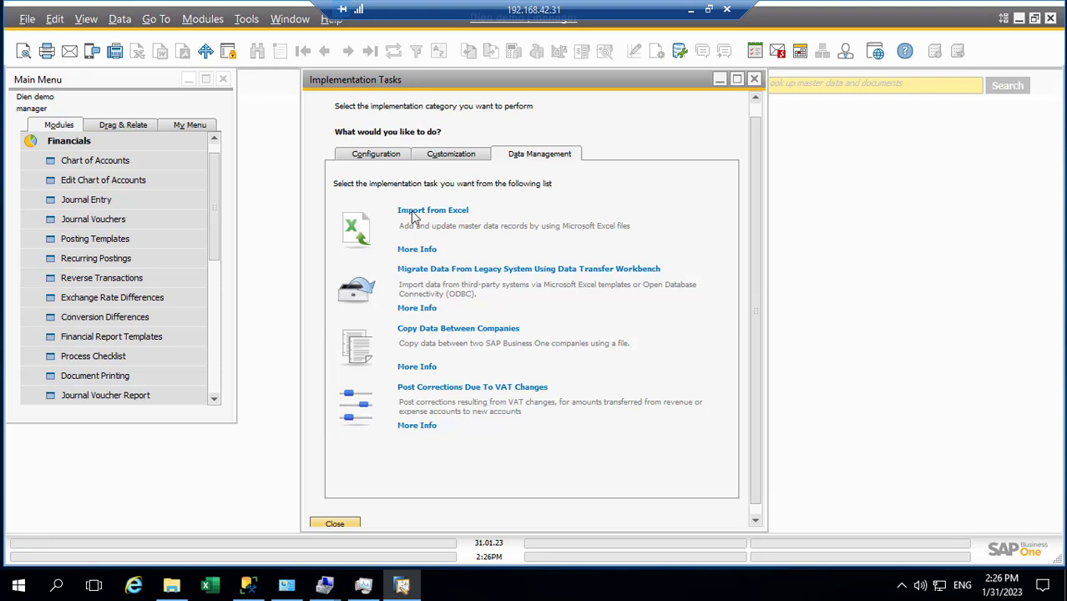
pyautogui.click(347, 227)
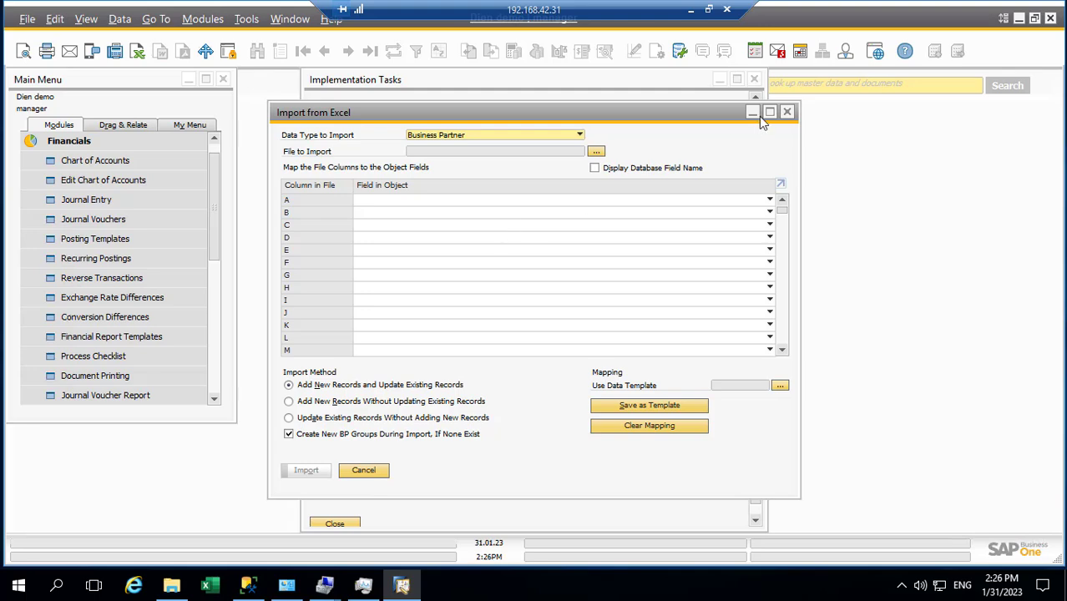
pyautogui.click(786, 112)
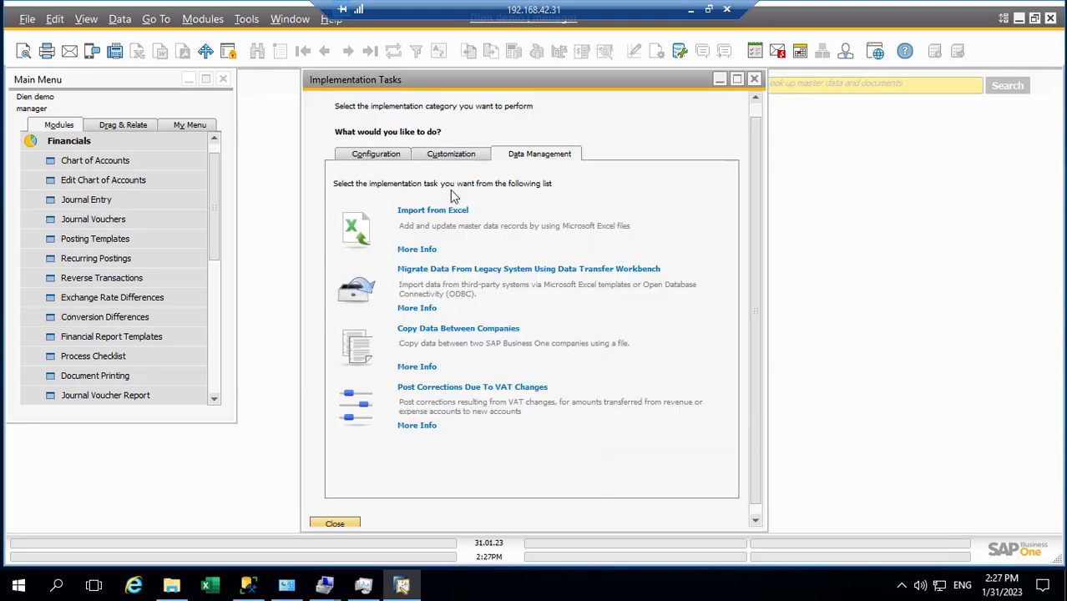
pyautogui.click(448, 156)
pyautogui.click(380, 159)
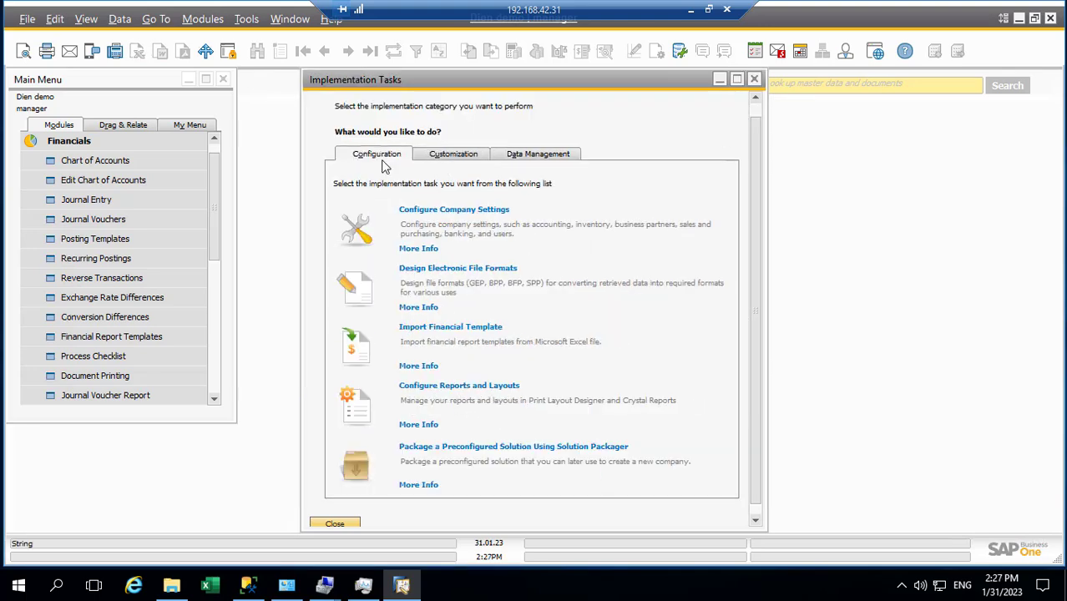
pyautogui.click(560, 157)
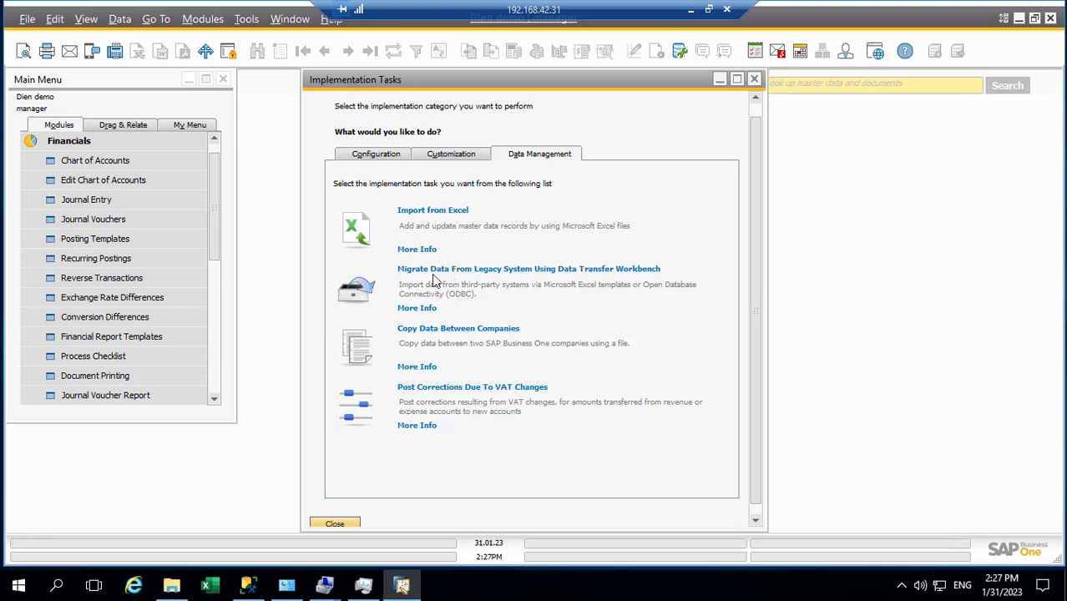
# Step: Launch 'Migrate Data From Legacy System Using Data Transfer Workbench' to reach the workbench Logon dialog
pyautogui.click(362, 297)
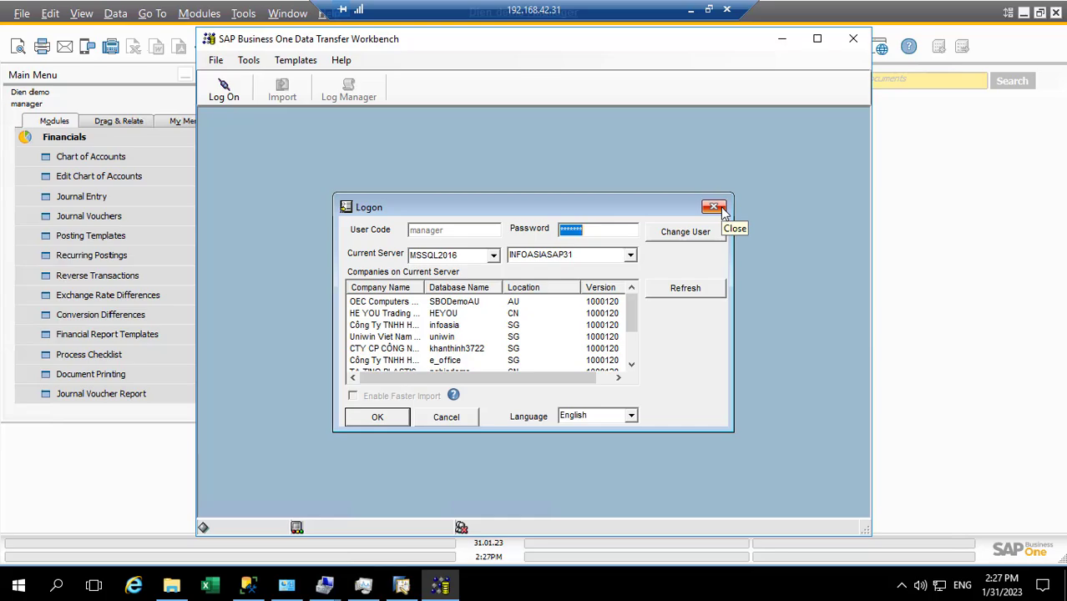
# Step: In File Explorer, navigate to the SAP folder under C:\Program Files
pyautogui.click(171, 587)
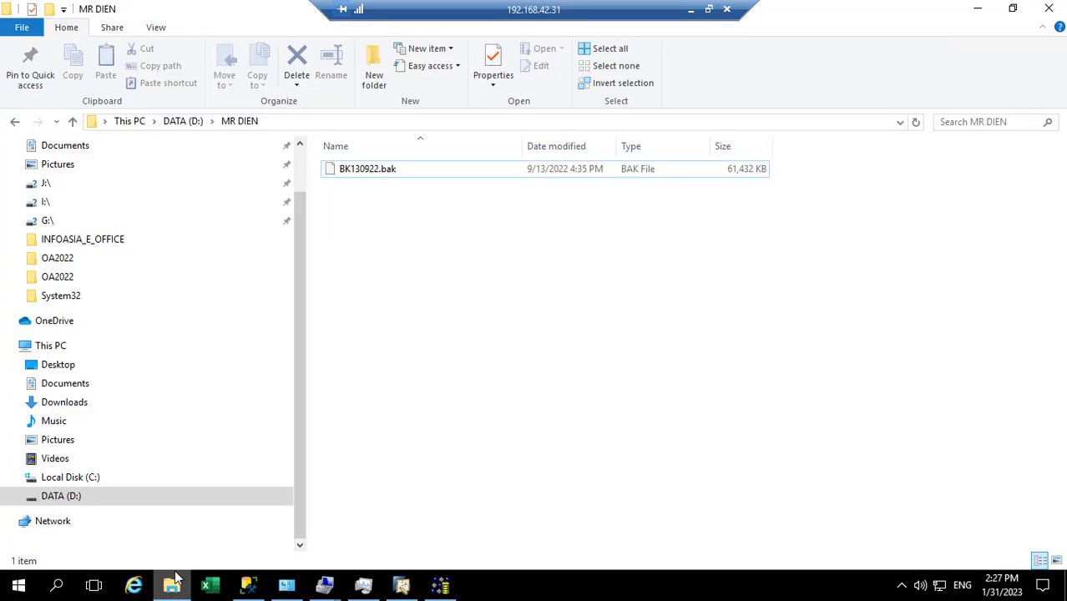
pyautogui.click(91, 477)
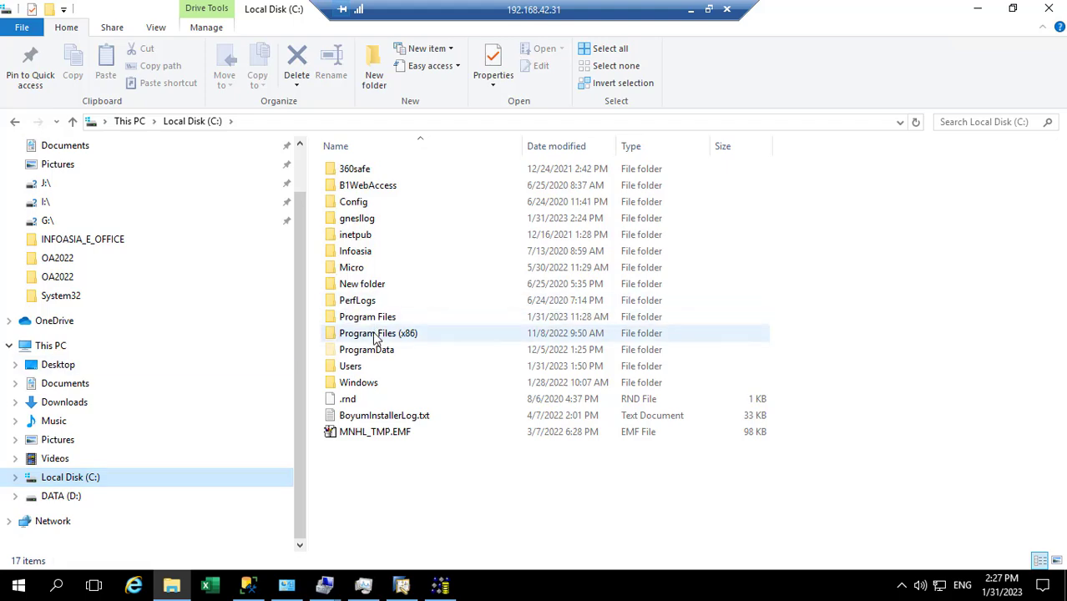
pyautogui.doubleClick(376, 334)
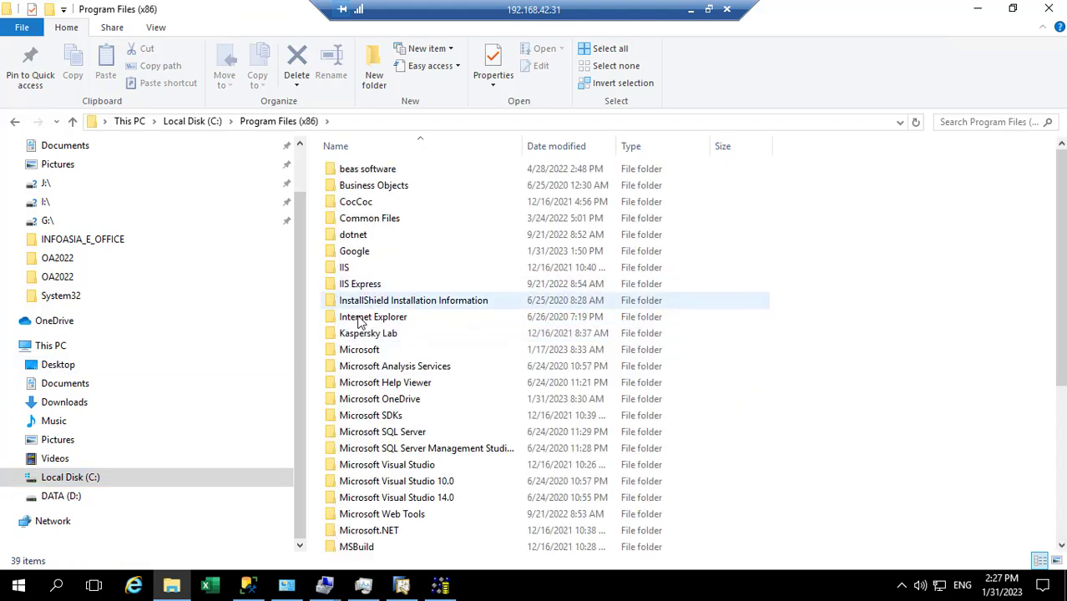
pyautogui.press('s')
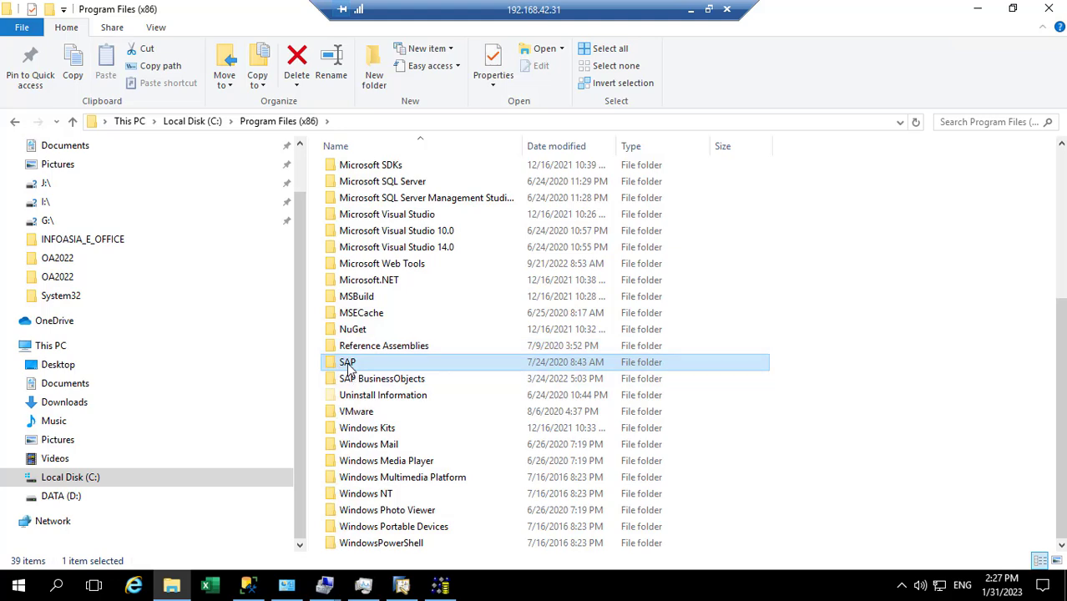
pyautogui.doubleClick(349, 362)
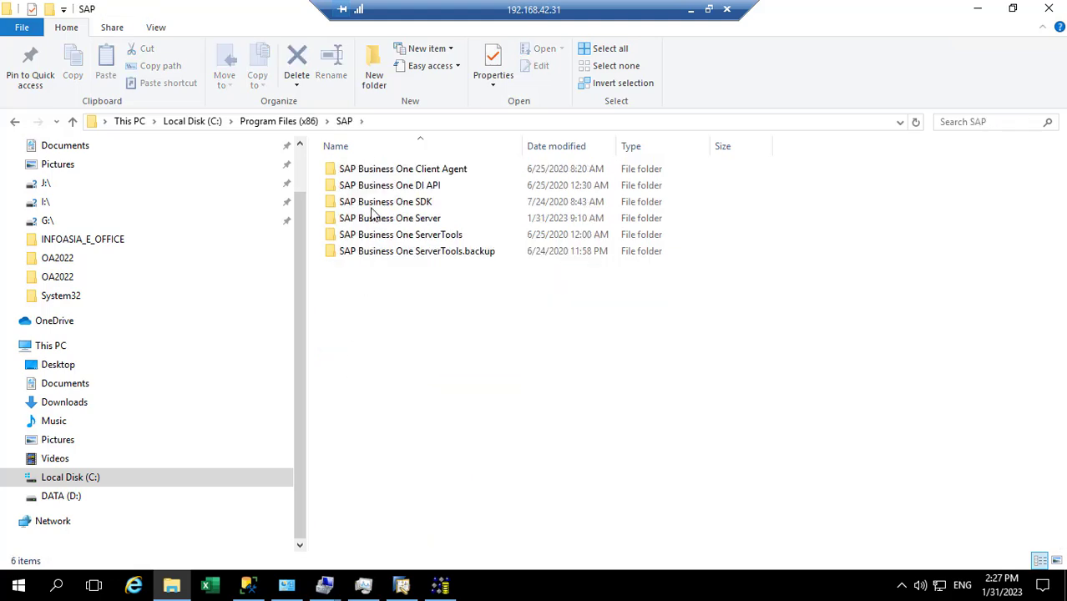
pyautogui.click(284, 125)
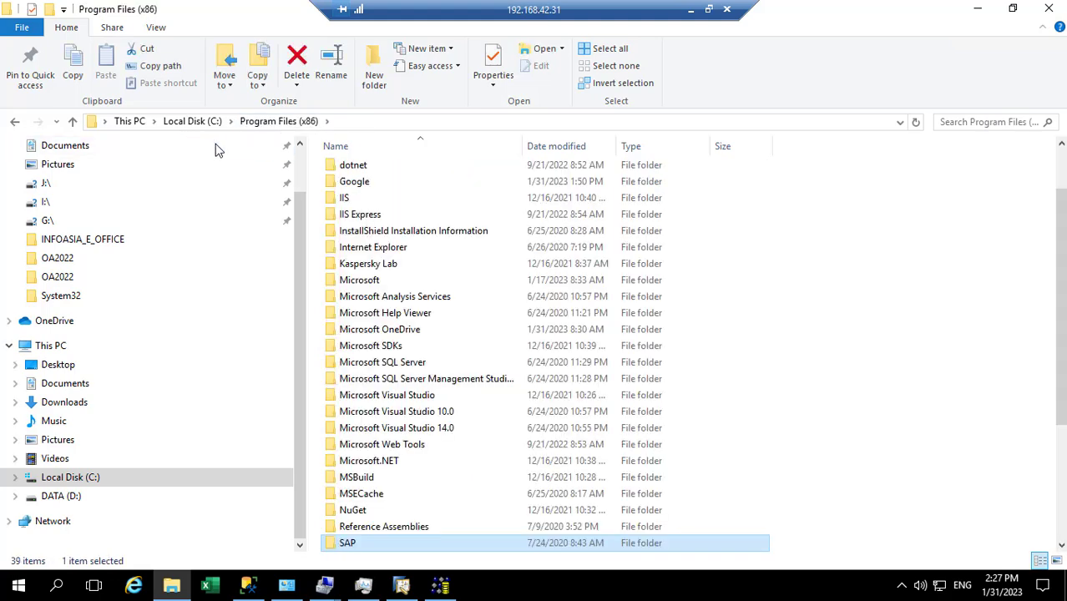
pyautogui.click(199, 124)
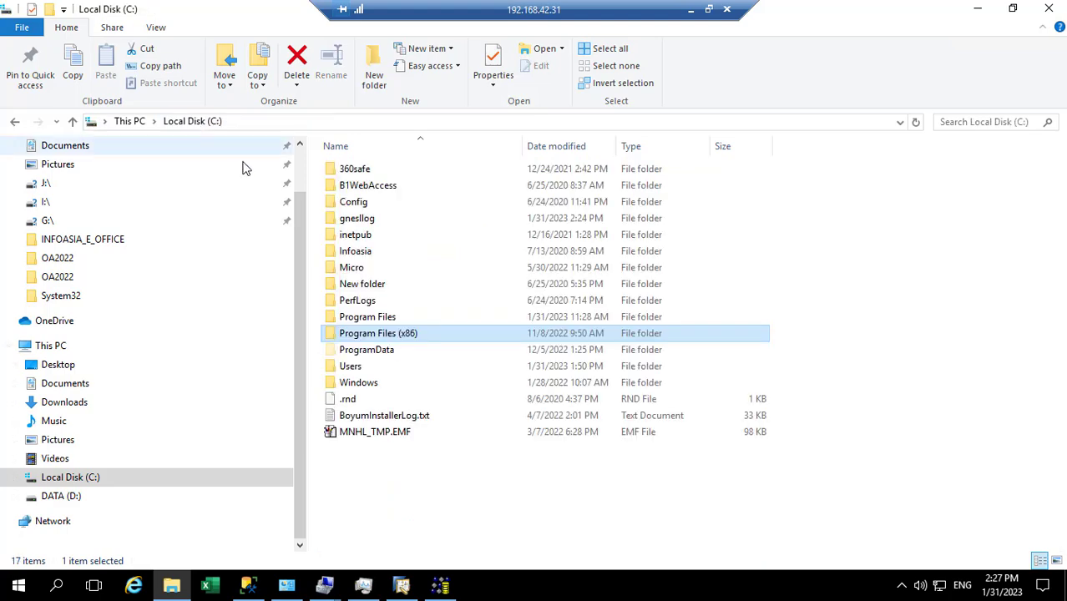
pyautogui.doubleClick(360, 319)
pyautogui.click(353, 306)
pyautogui.scroll(-6, 352, 307)
pyautogui.click(344, 265)
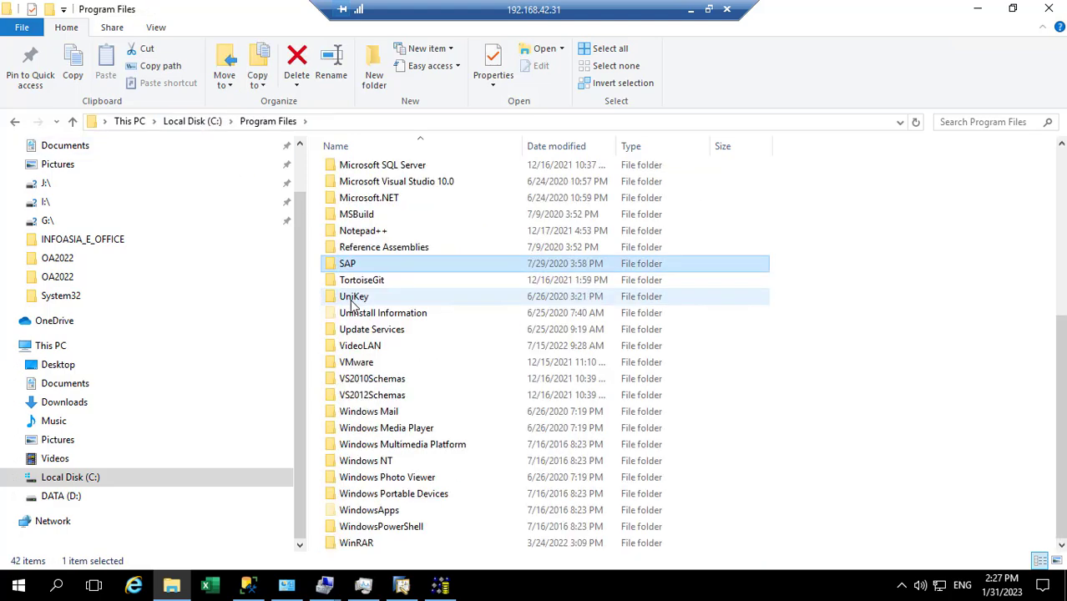
pyautogui.doubleClick(346, 266)
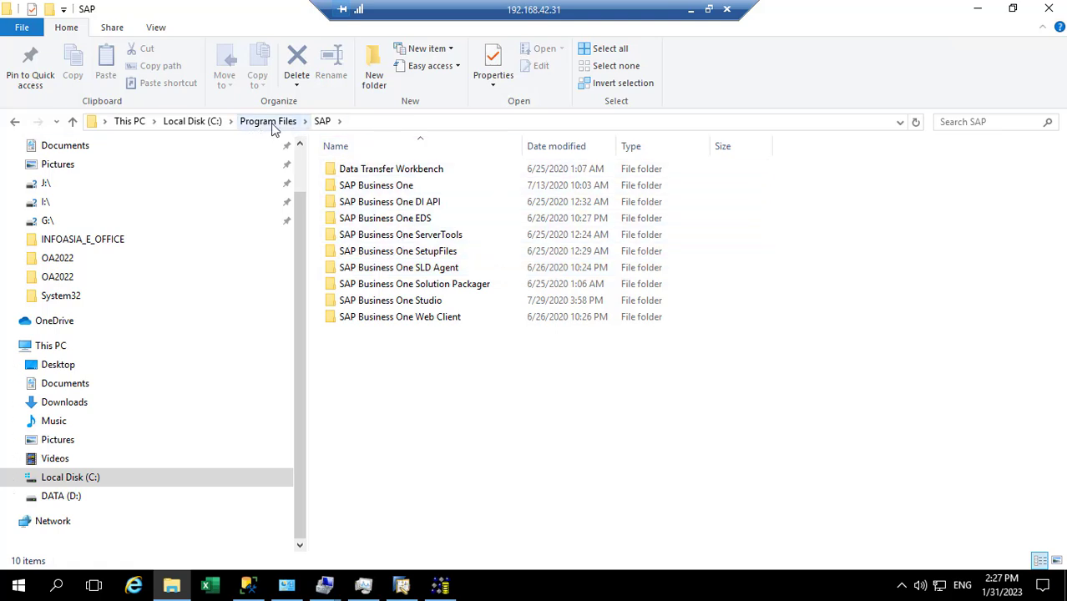
# Step: Open Data Transfer Workbench > Templates > Templates > Financials > Chart of Accounts
pyautogui.click(353, 124)
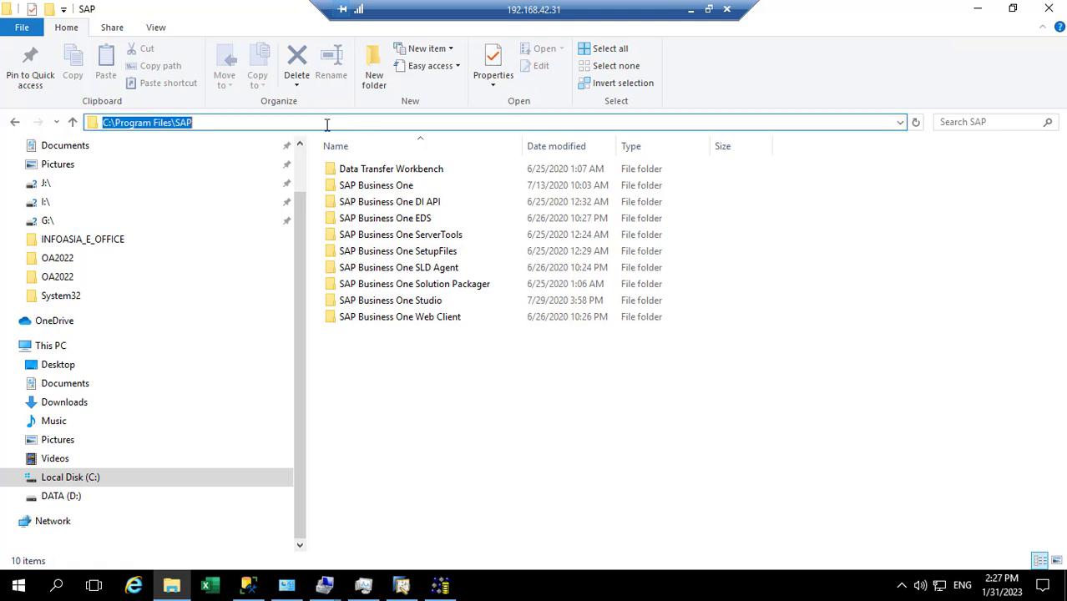
pyautogui.doubleClick(381, 169)
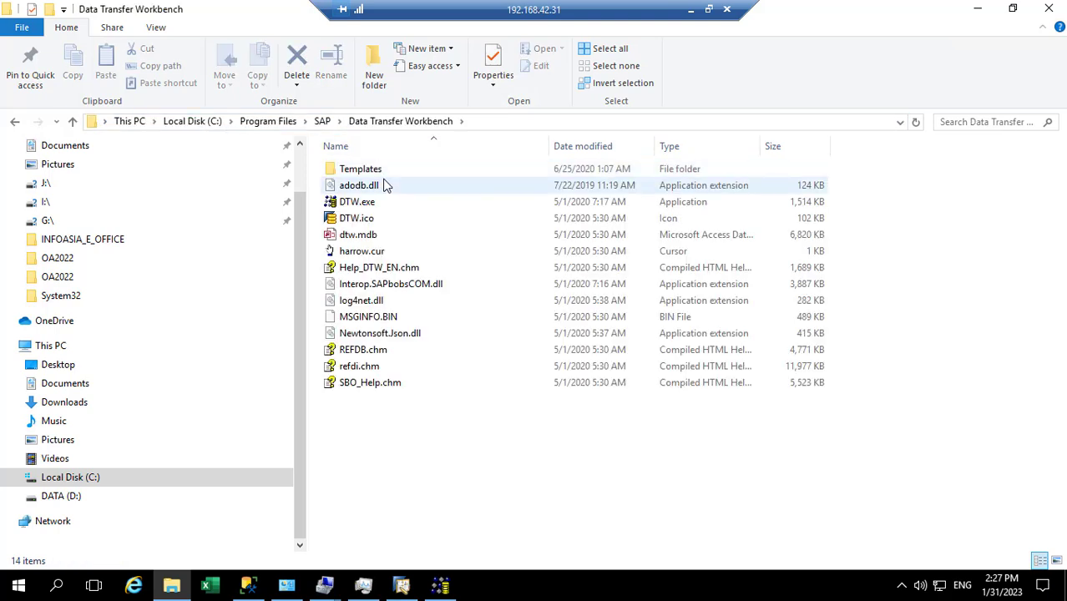
pyautogui.doubleClick(371, 170)
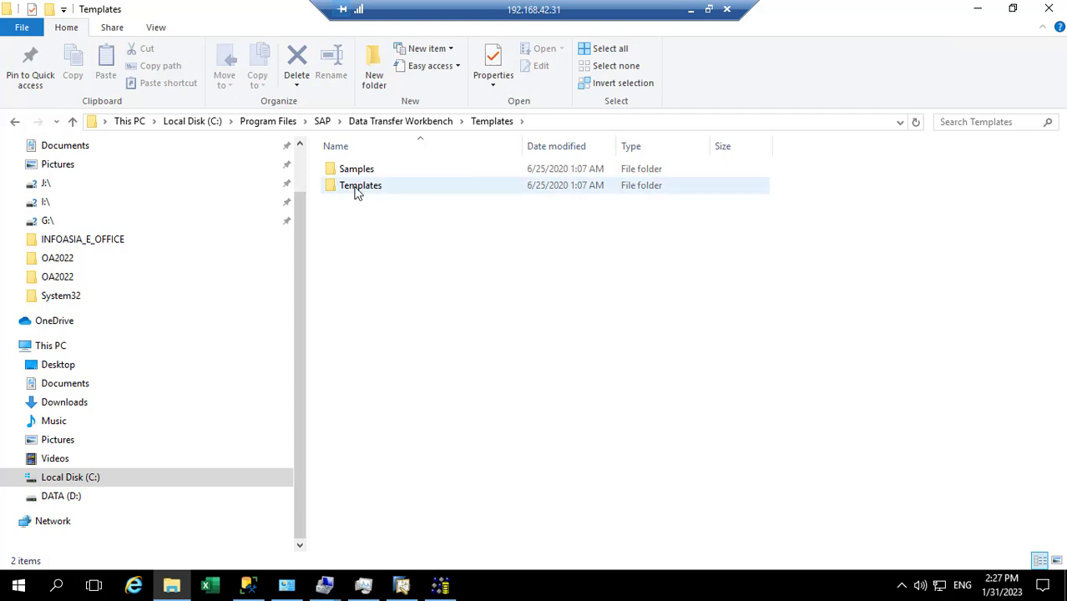
pyautogui.doubleClick(359, 185)
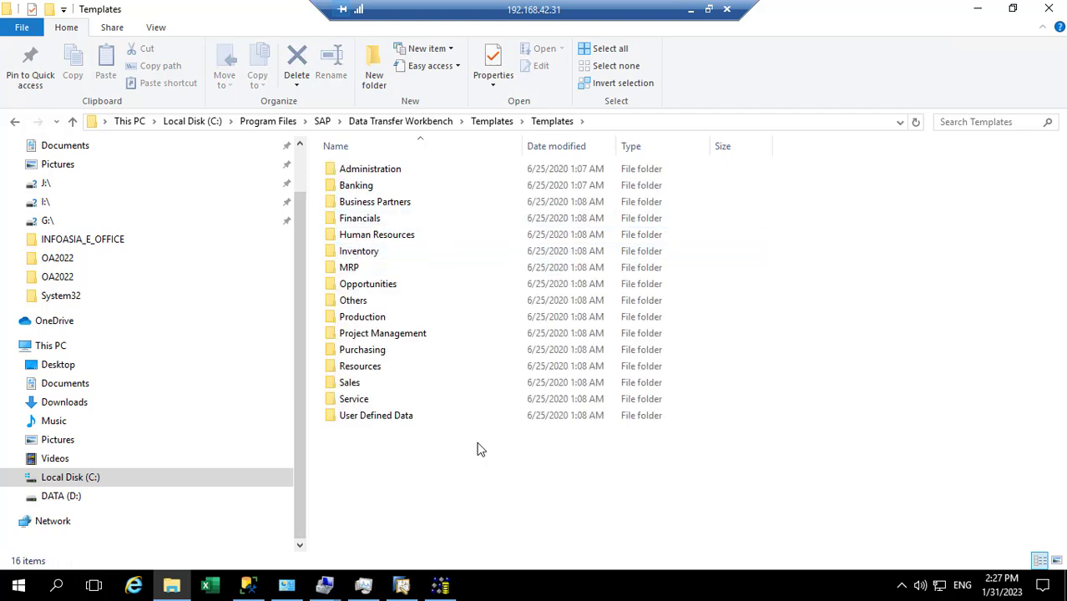
pyautogui.doubleClick(359, 218)
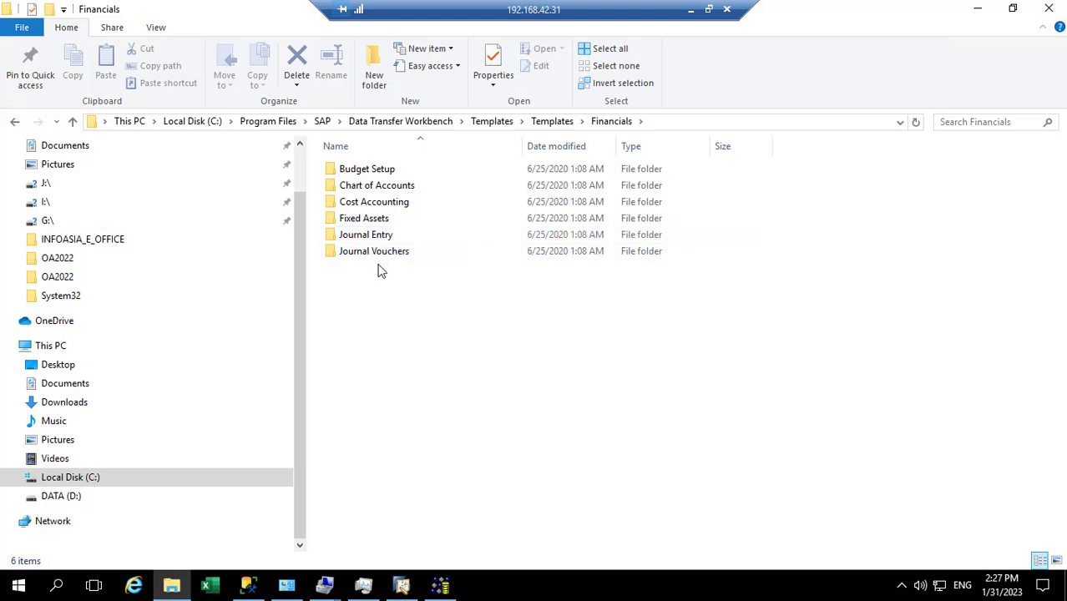
pyautogui.doubleClick(377, 189)
# Step: Open the OACT - ChartOfAccounts.xlt template in Excel and dismiss the genuine Office popup
pyautogui.doubleClick(394, 174)
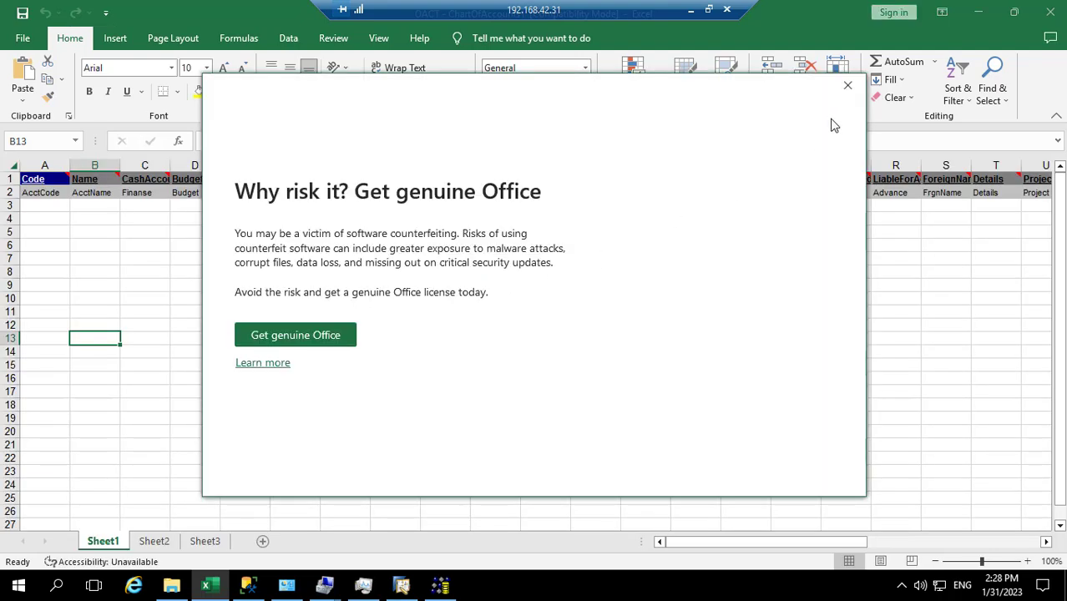
pyautogui.click(849, 89)
pyautogui.click(50, 230)
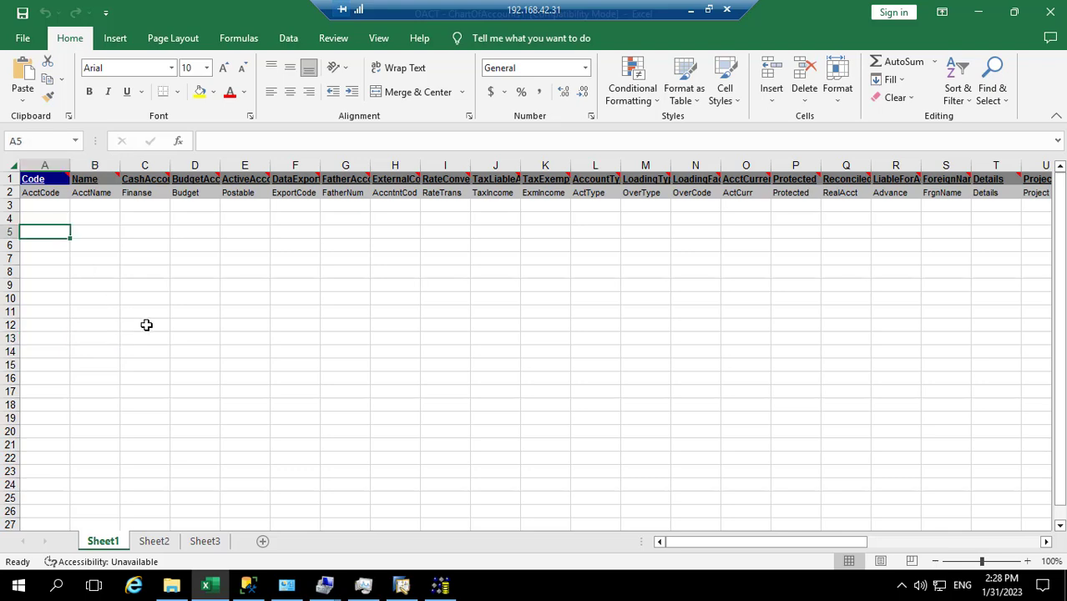
pyautogui.click(147, 337)
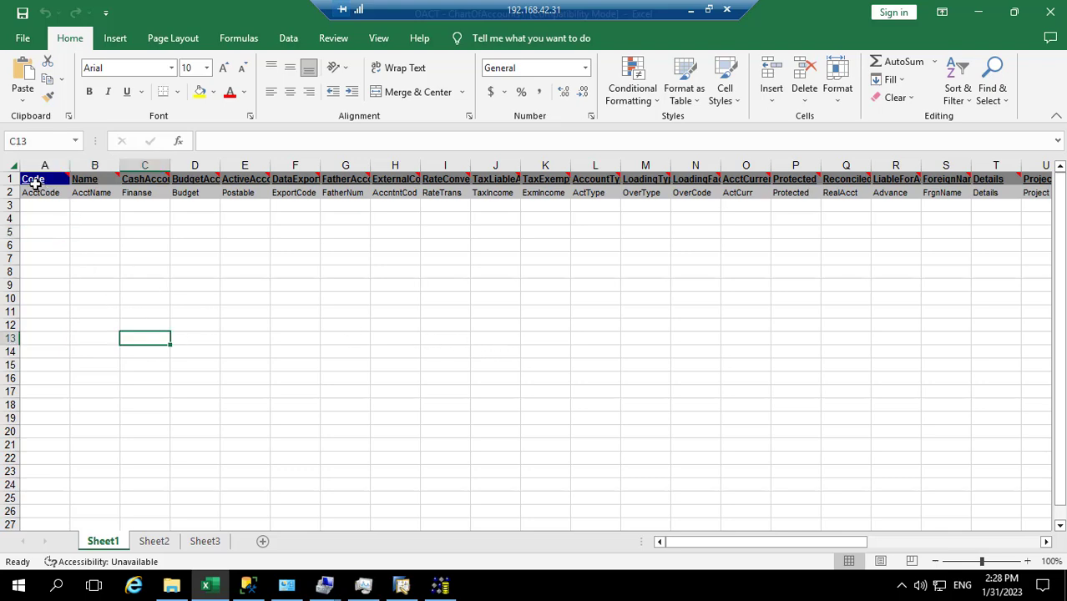
pyautogui.moveTo(35, 184)
pyautogui.click(137, 404)
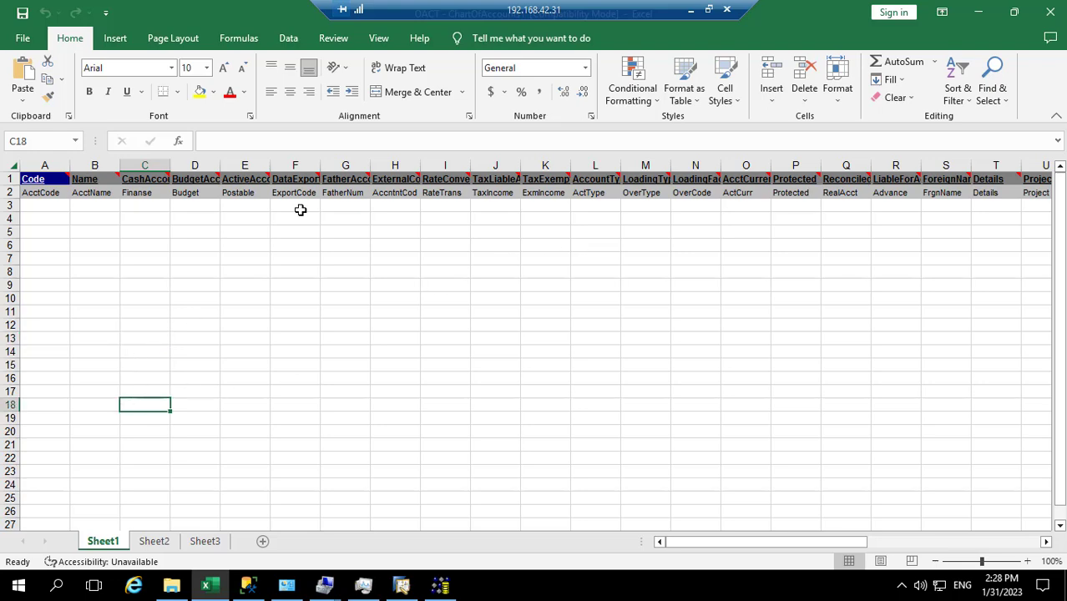
# Step: Select Template_ViVo.xlsx in the local SAP training IMPORT SAP folder
pyautogui.click(689, 15)
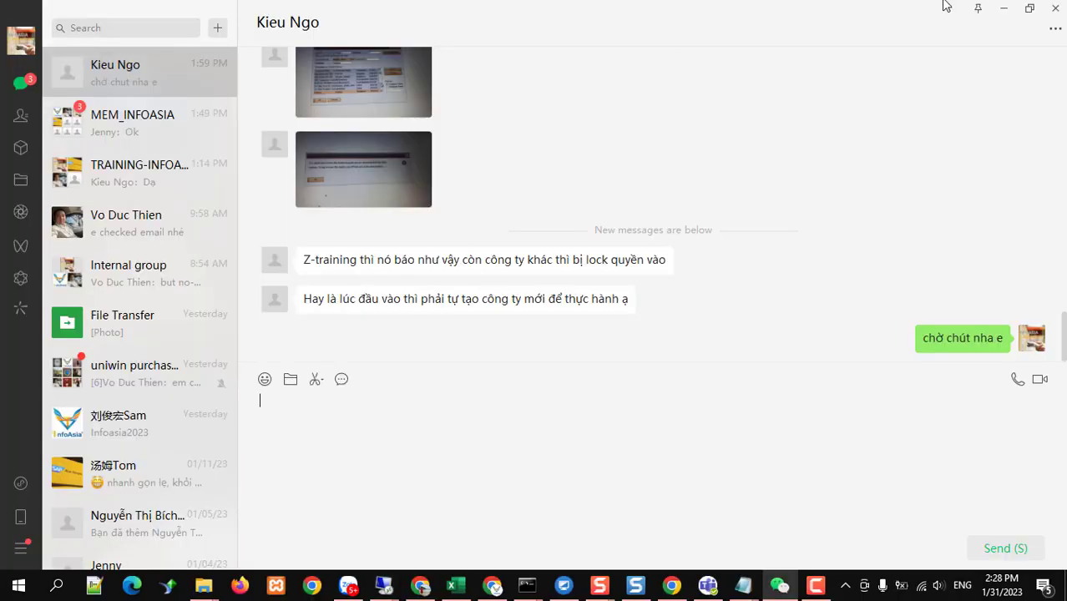
pyautogui.click(1004, 13)
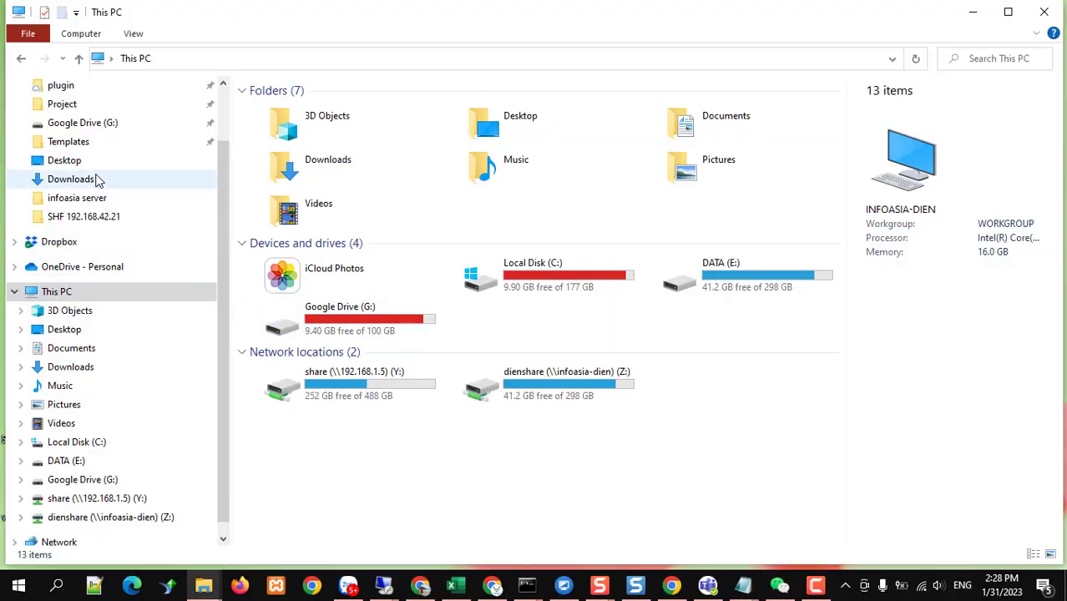
pyautogui.scroll(2, 97, 192)
pyautogui.click(92, 122)
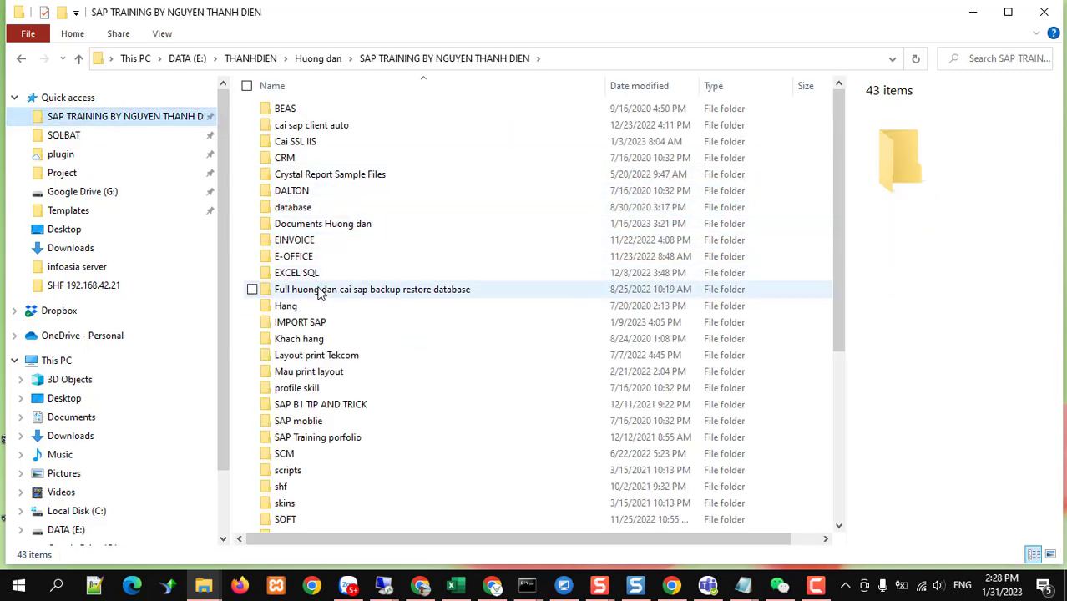
pyautogui.click(313, 326)
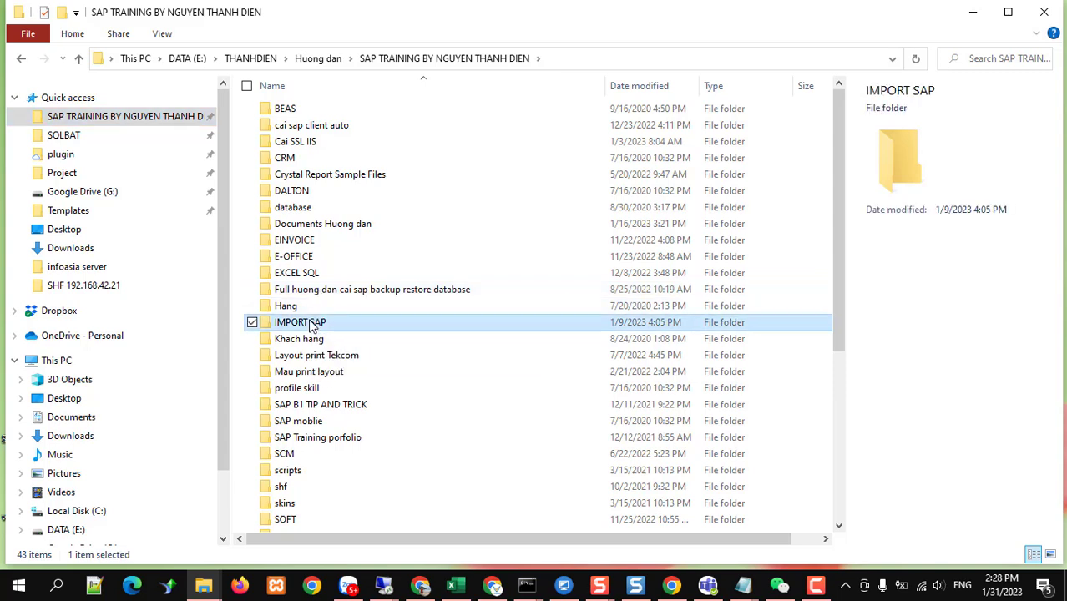
pyautogui.doubleClick(312, 326)
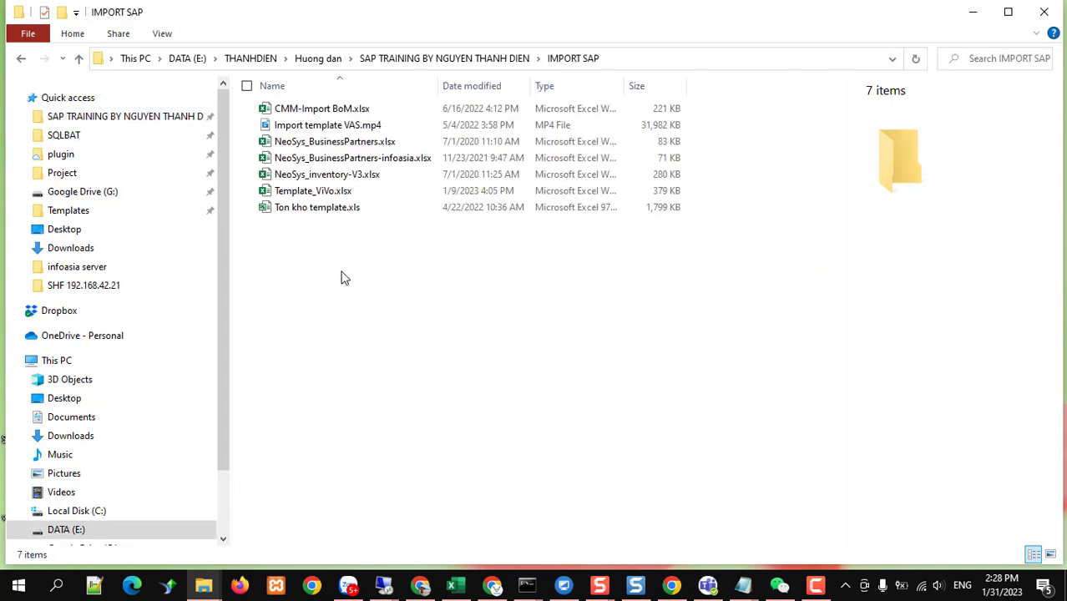
pyautogui.click(313, 191)
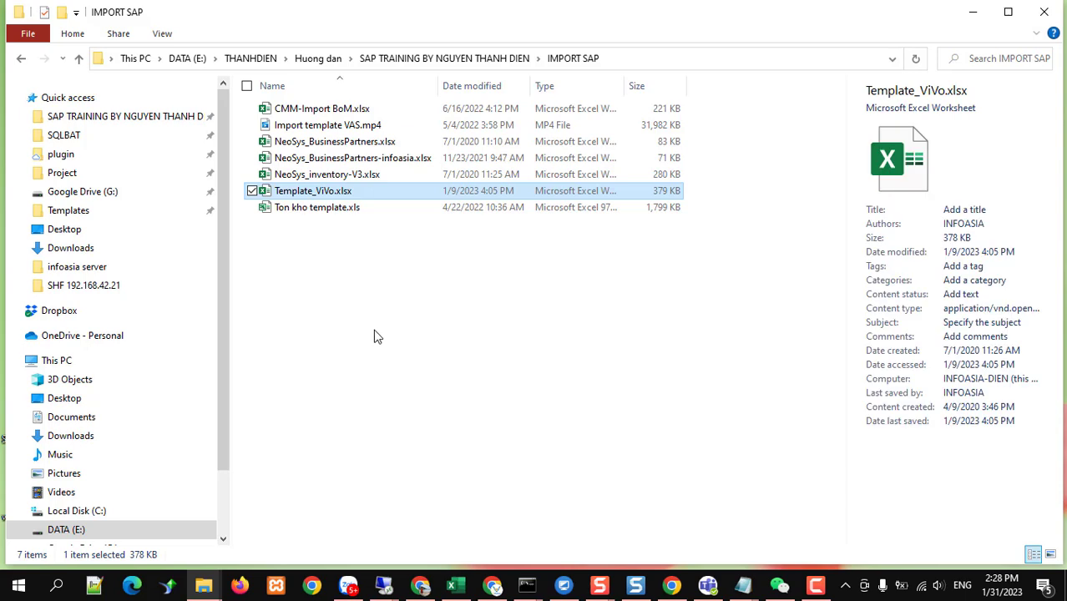
# Step: Paste Template_ViVo.xlsx into the backup's folder on the remote server's DATA (D:) drive
pyautogui.click(384, 588)
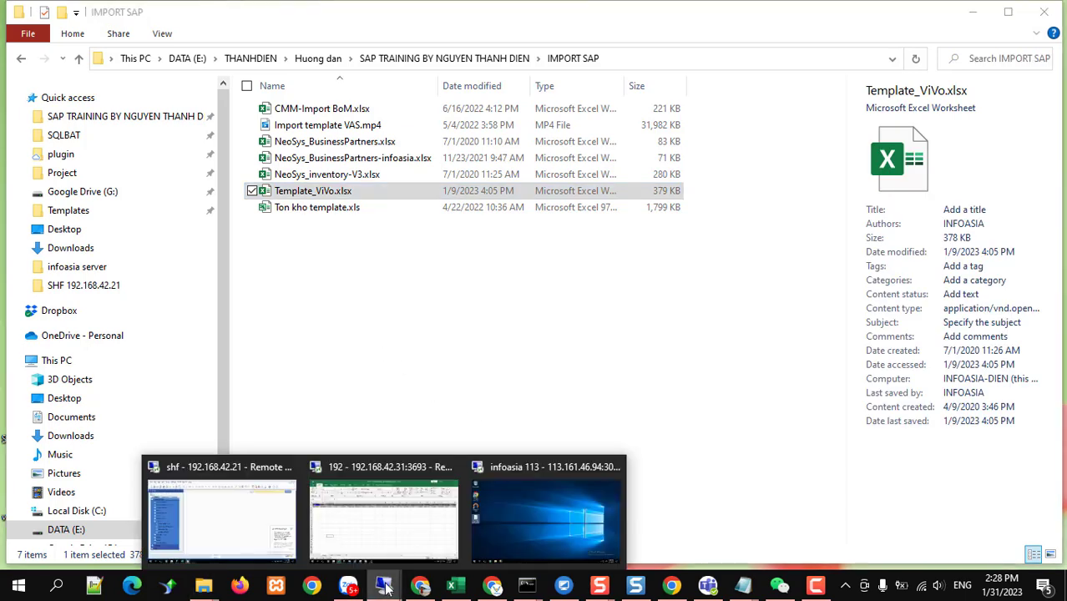
pyautogui.click(413, 529)
pyautogui.click(173, 588)
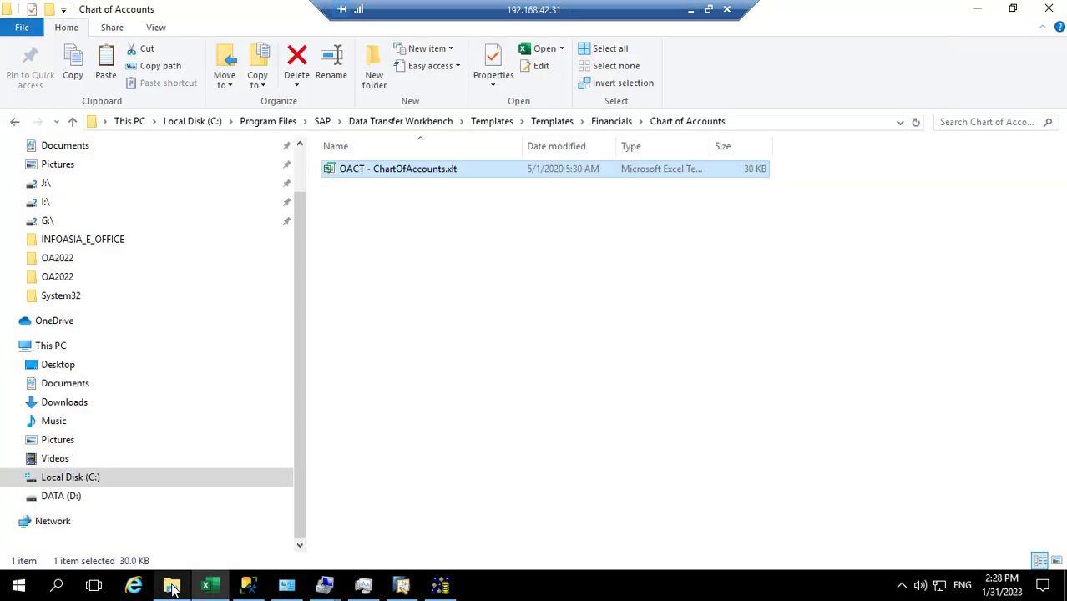
pyautogui.click(58, 501)
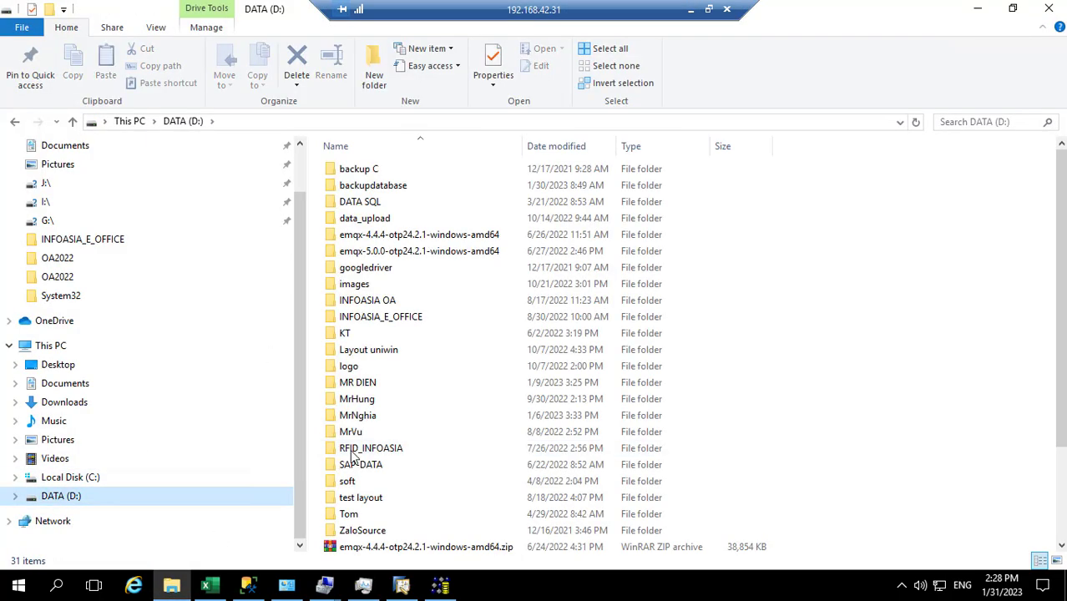
pyautogui.doubleClick(359, 381)
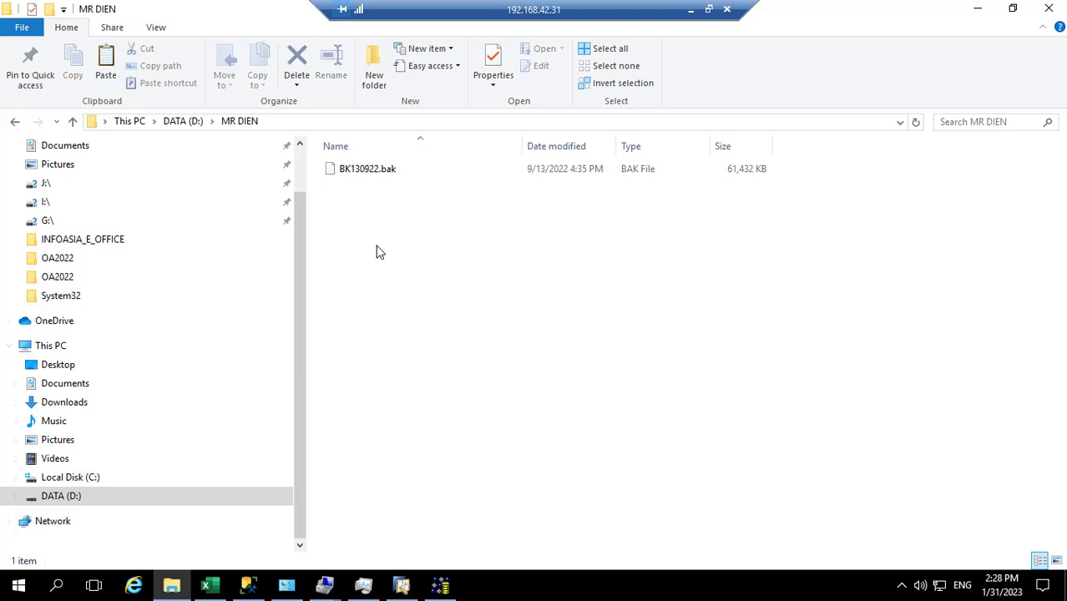
pyautogui.rightClick(375, 248)
pyautogui.click(412, 344)
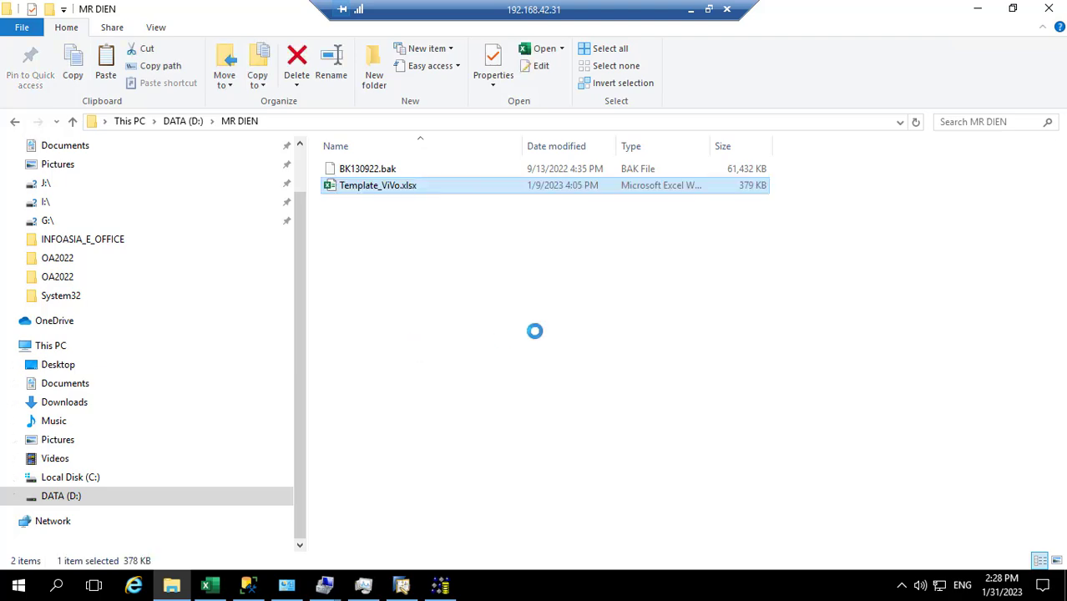
# Step: Open Template_ViVo.xlsx, browse the COA sheet's Vietnamese accounts, and select the Code cell F1
pyautogui.doubleClick(360, 187)
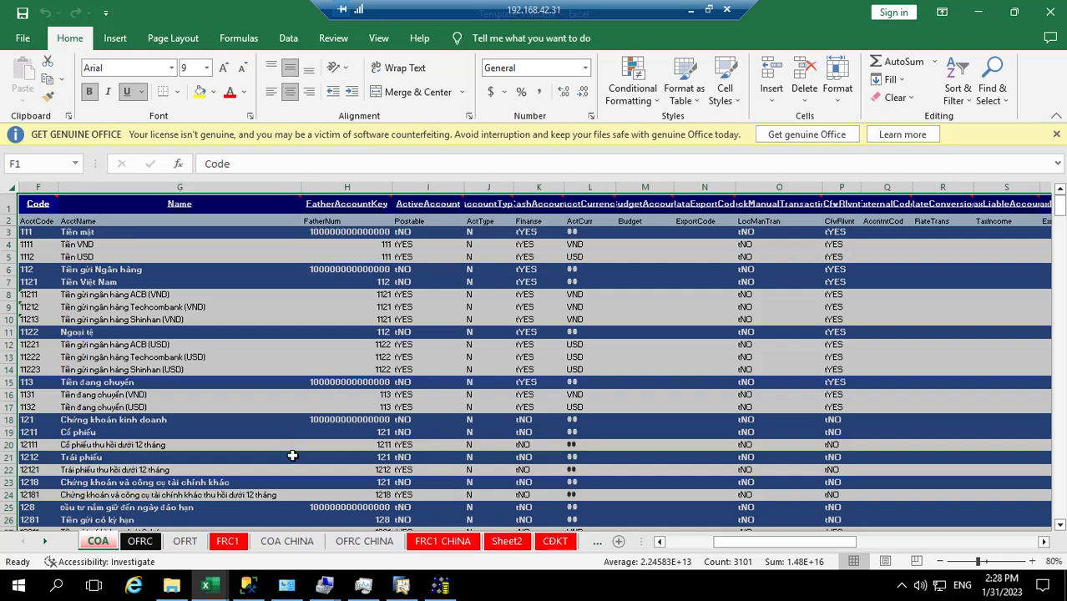
pyautogui.click(198, 409)
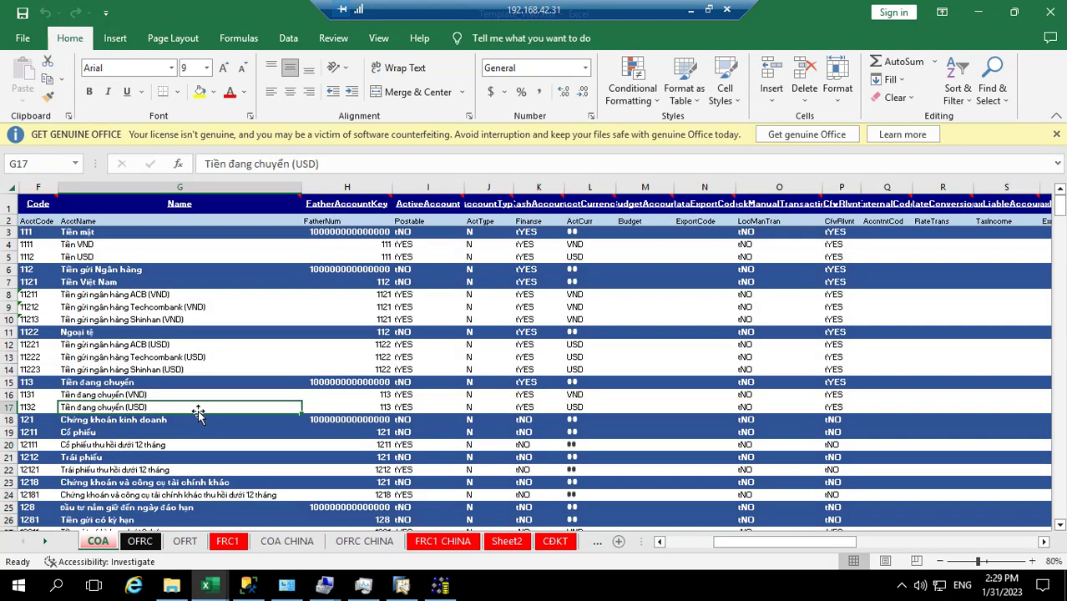
pyautogui.scroll(-3, 198, 413)
pyautogui.scroll(3, 198, 414)
pyautogui.scroll(-3, 198, 414)
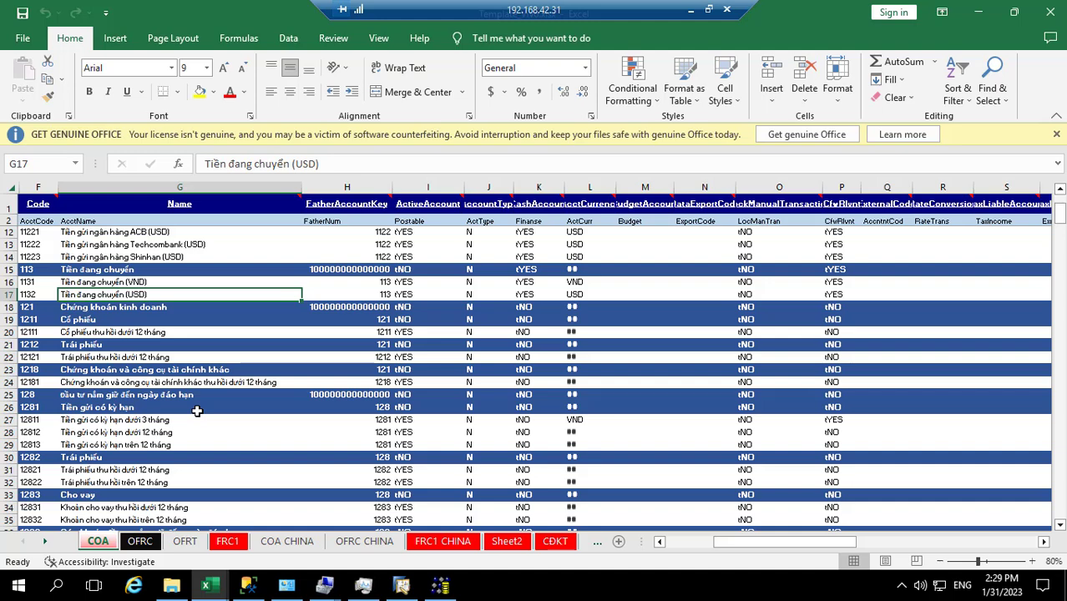
pyautogui.scroll(-4, 197, 411)
pyautogui.scroll(4, 198, 411)
pyautogui.click(29, 204)
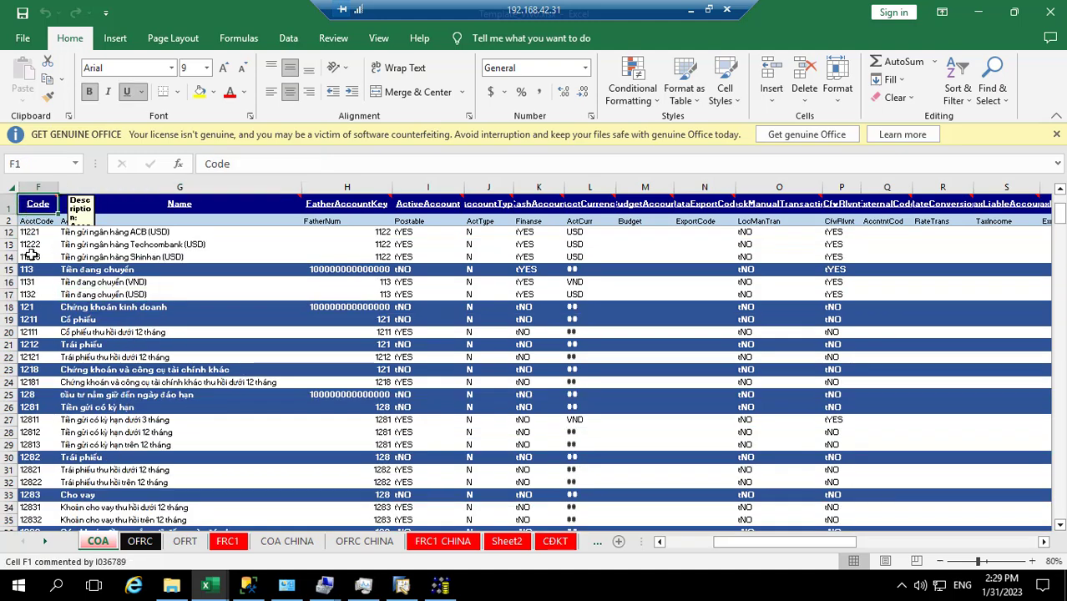
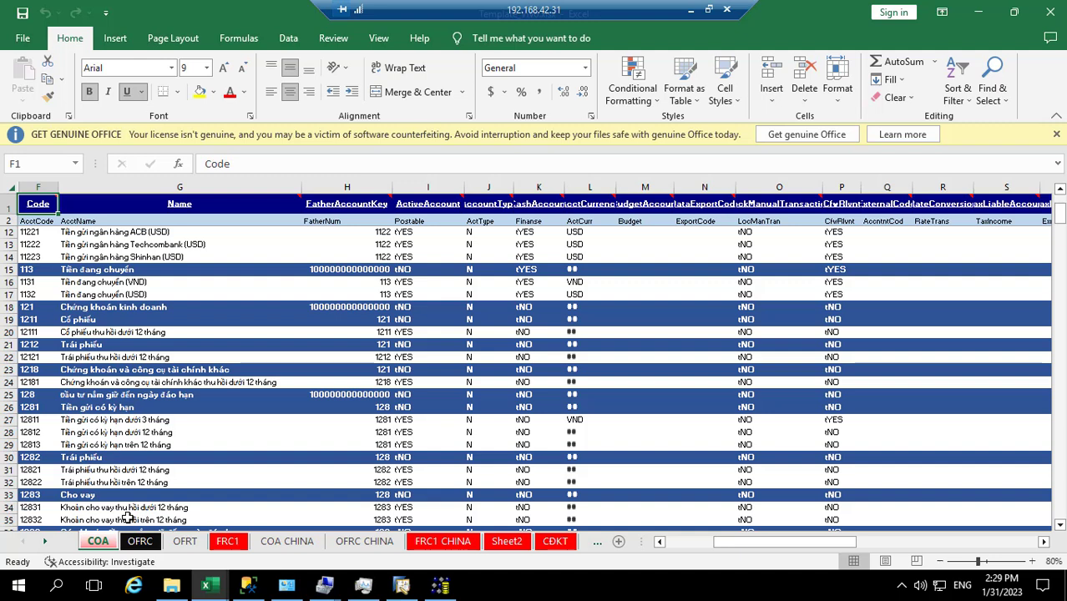
# Step: Try selecting the COA table from the Code header across and down, then cancel the oversized selection
pyautogui.moveTo(38, 204); pyautogui.dragTo(251, 204)
pyautogui.hotkey('ctrl', 'shift', 'Right')
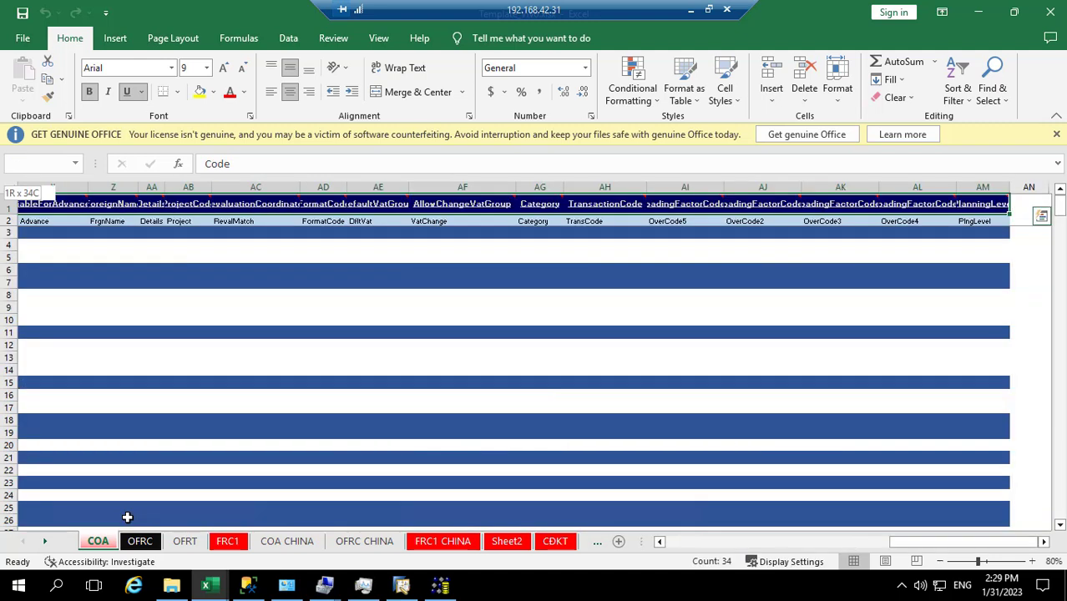
pyautogui.hotkey('ctrl', 'shift', 'Right')
pyautogui.hotkey('ctrl', 'shift', 'Down')
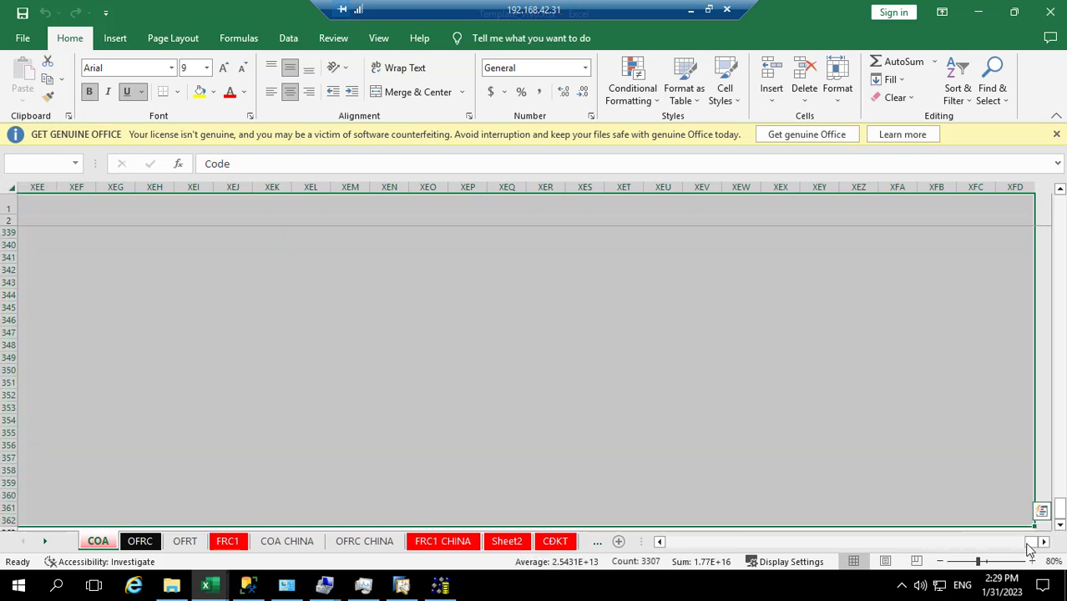
pyautogui.moveTo(1034, 542); pyautogui.dragTo(641, 551)
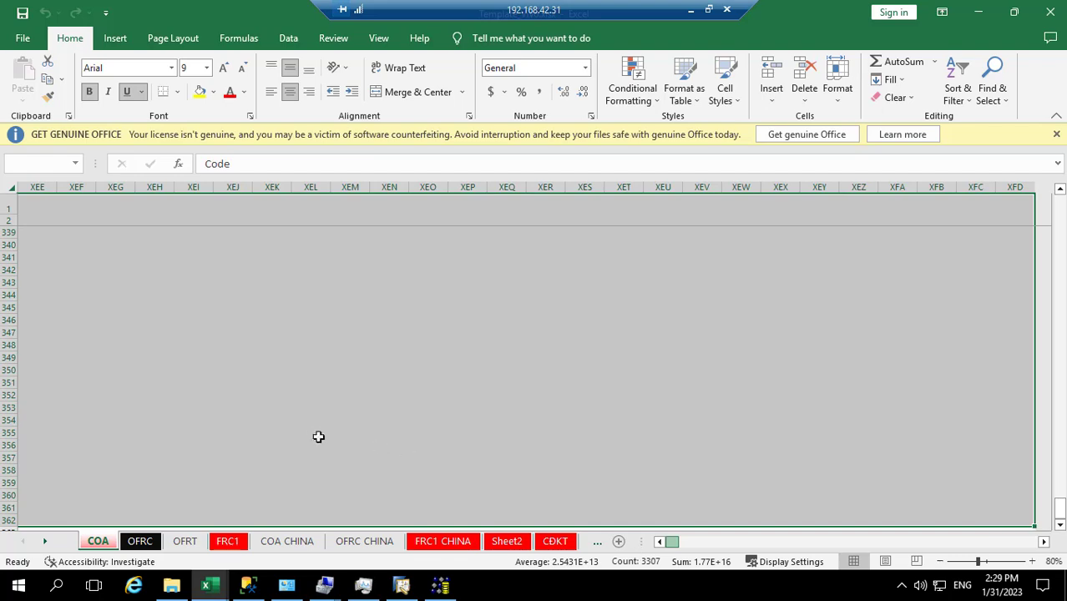
pyautogui.click(436, 345)
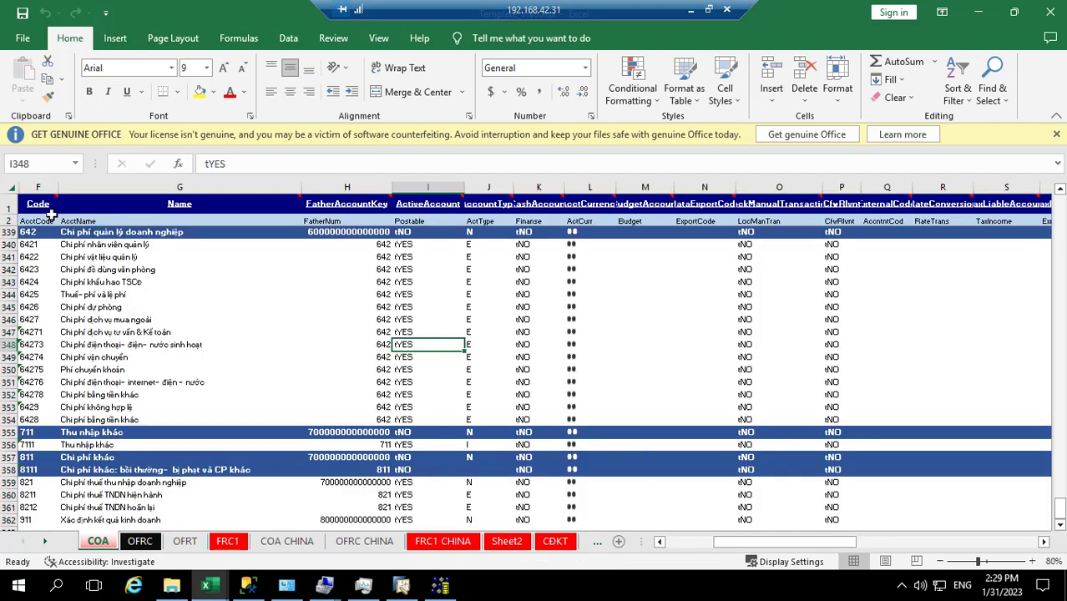
# Step: Reselect the account table from F1 through column AM and row 362, and copy it
pyautogui.click(39, 203)
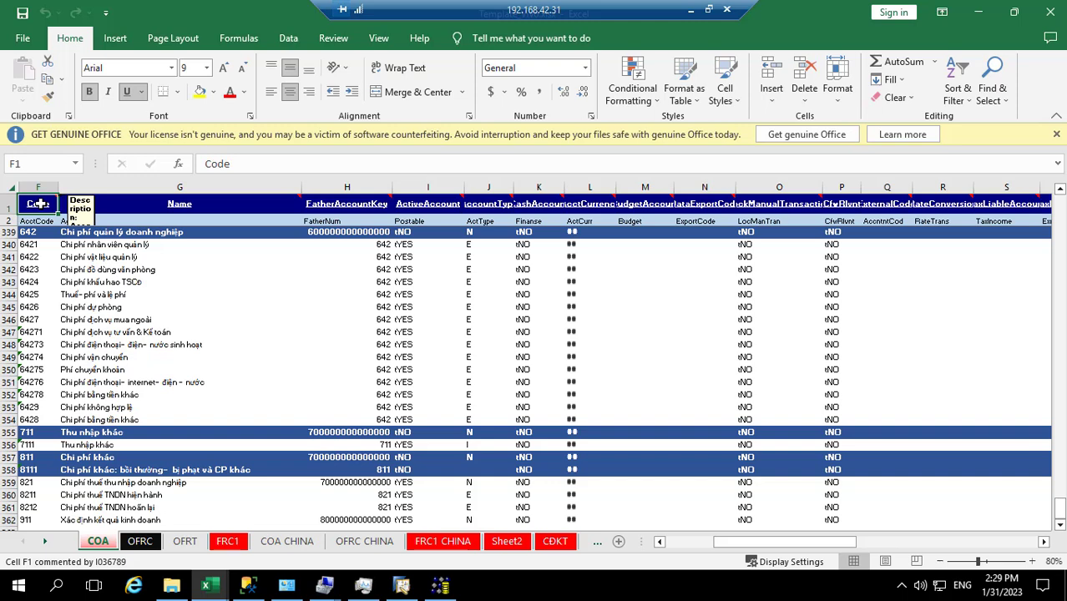
pyautogui.hotkey('ctrl', 'a')
pyautogui.click(39, 204)
pyautogui.hotkey('ctrl', 'shift', 'Right')
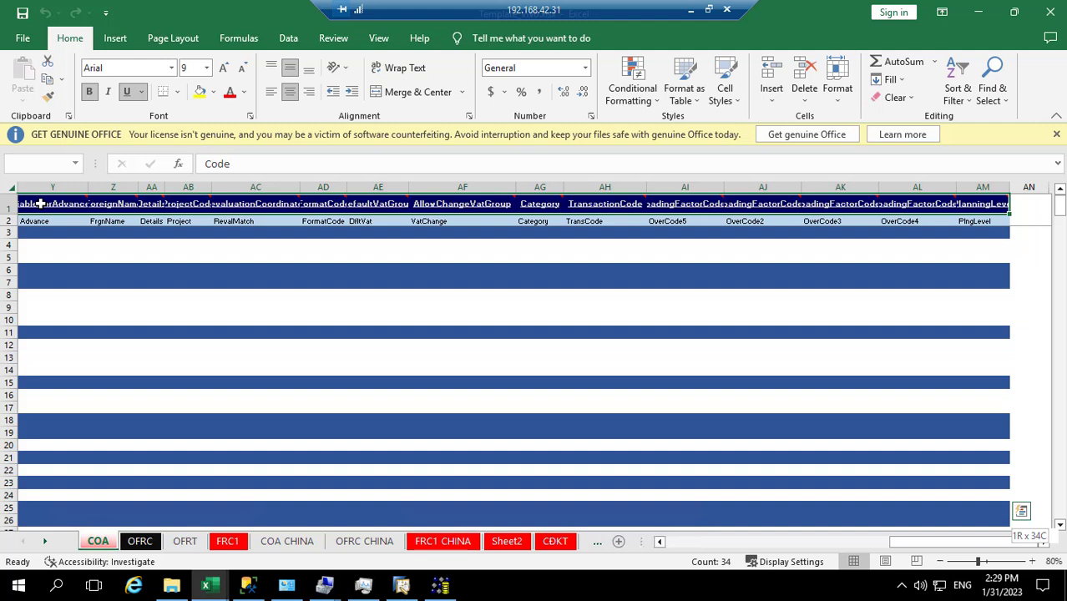
pyautogui.hotkey('ctrl', 'shift', 'Down')
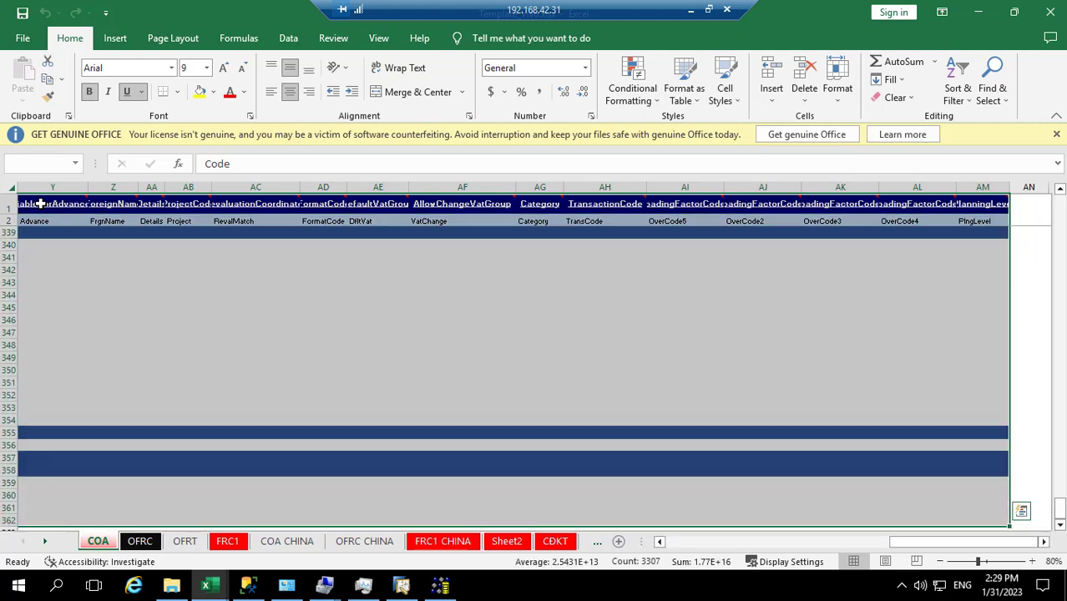
pyautogui.scroll(1, 584, 431)
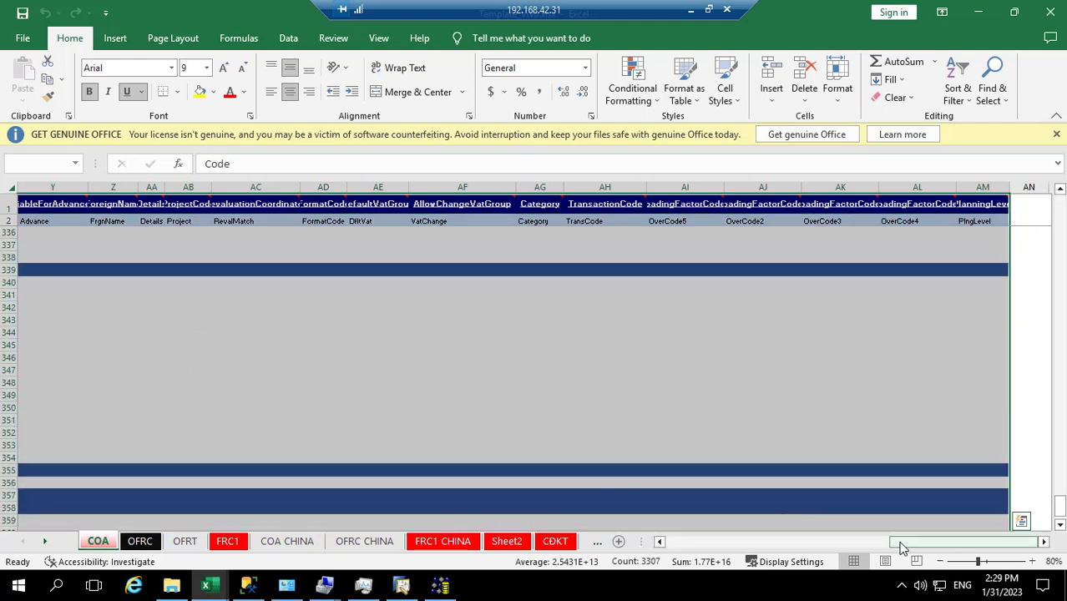
pyautogui.moveTo(895, 547); pyautogui.dragTo(668, 543)
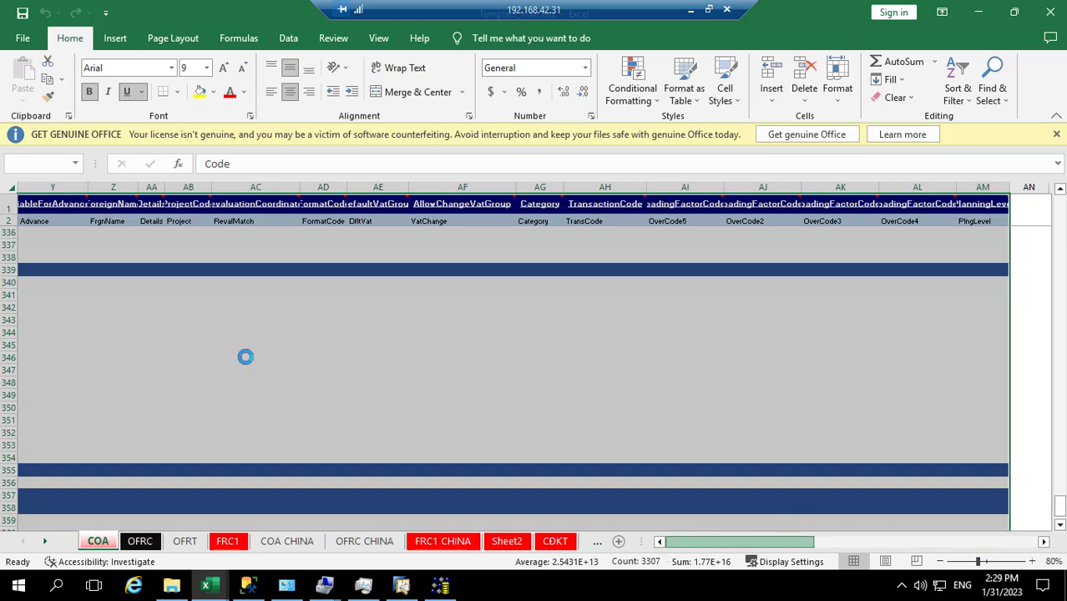
pyautogui.hotkey('ctrl', 'c')
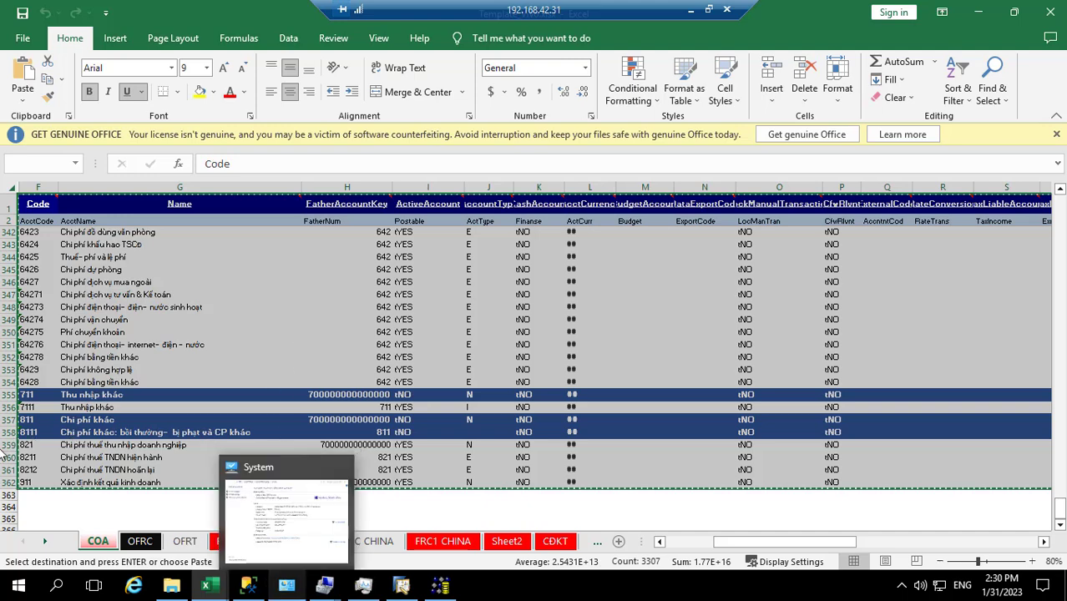
# Step: Search for Notepad with Windows search and launch it
pyautogui.click(57, 588)
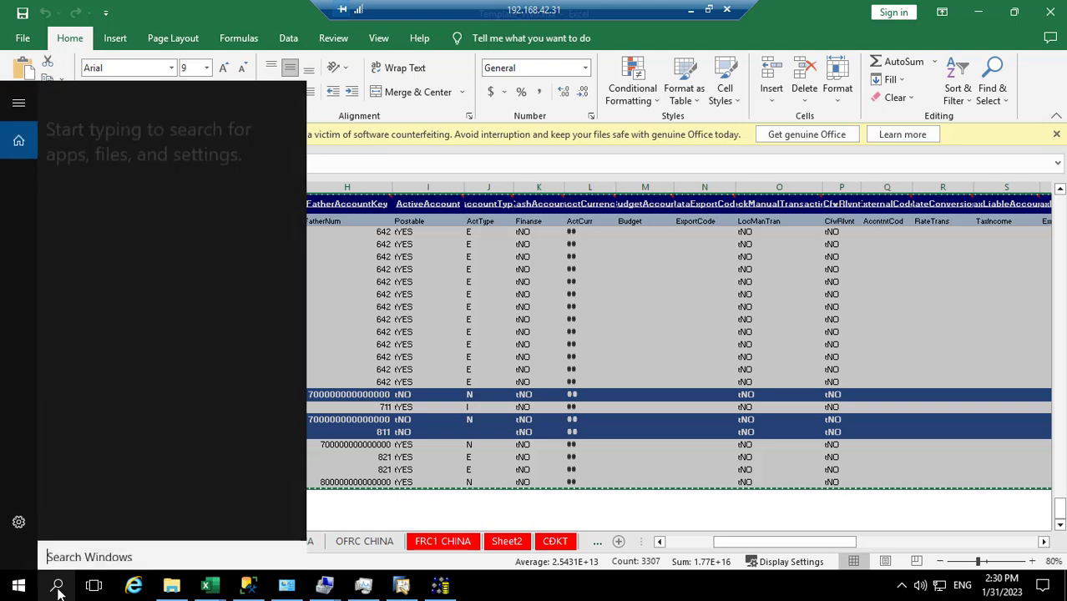
pyautogui.write('not')
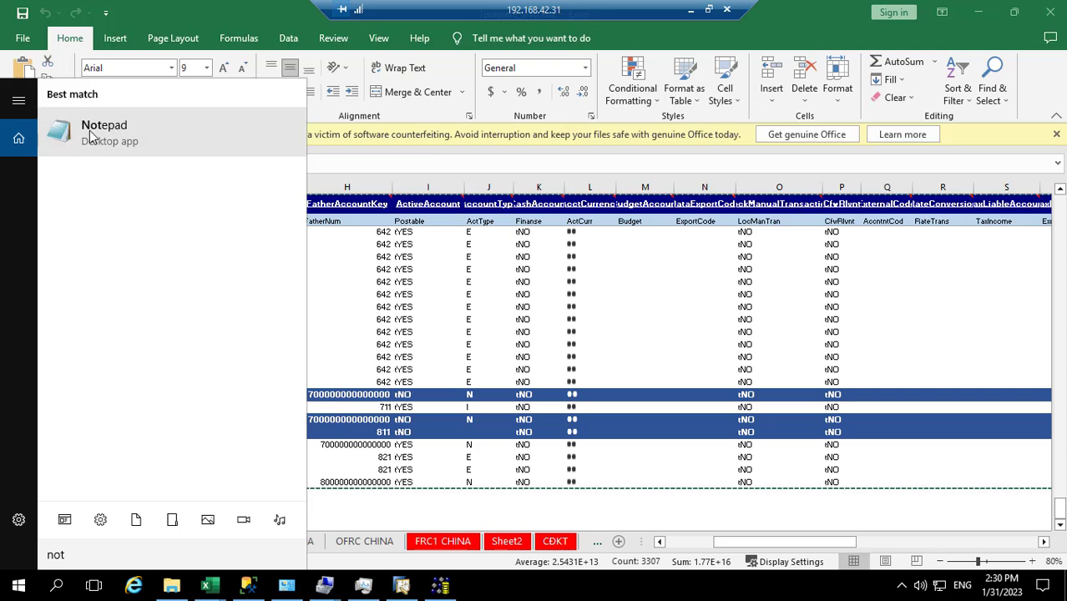
pyautogui.click(595, 594)
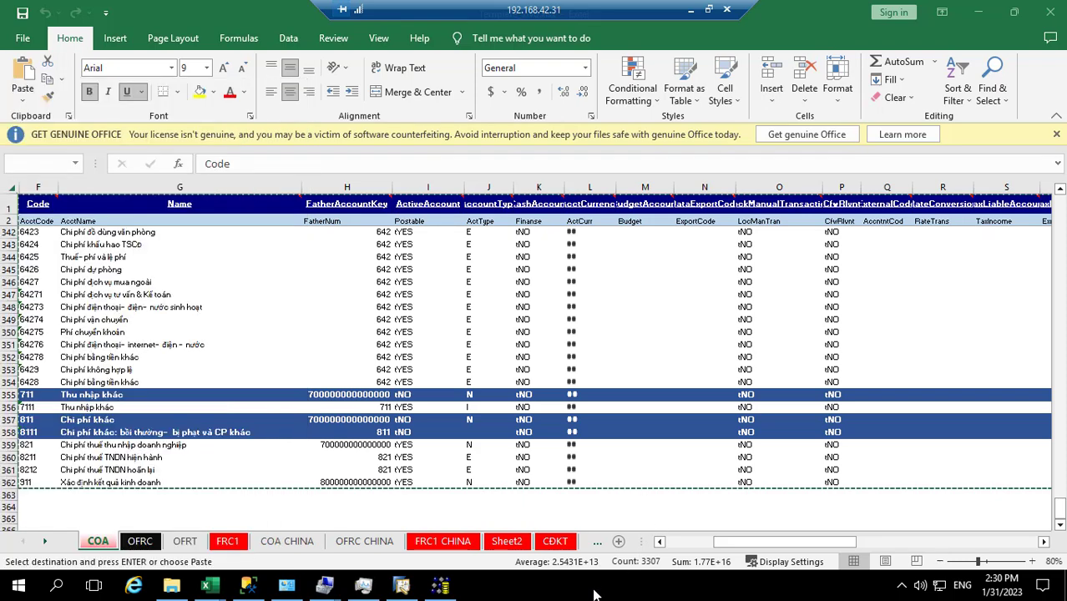
pyautogui.rightClick(595, 595)
# Step: Create a new text document named coa.txt in the MR DIEN folder on D: and open it
pyautogui.click(183, 590)
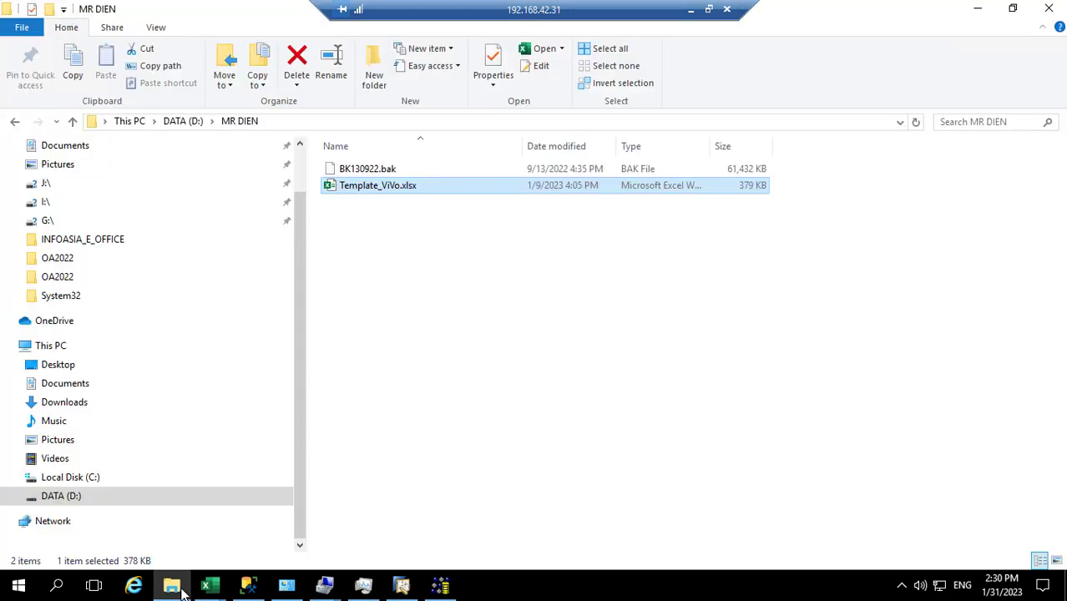
pyautogui.rightClick(376, 279)
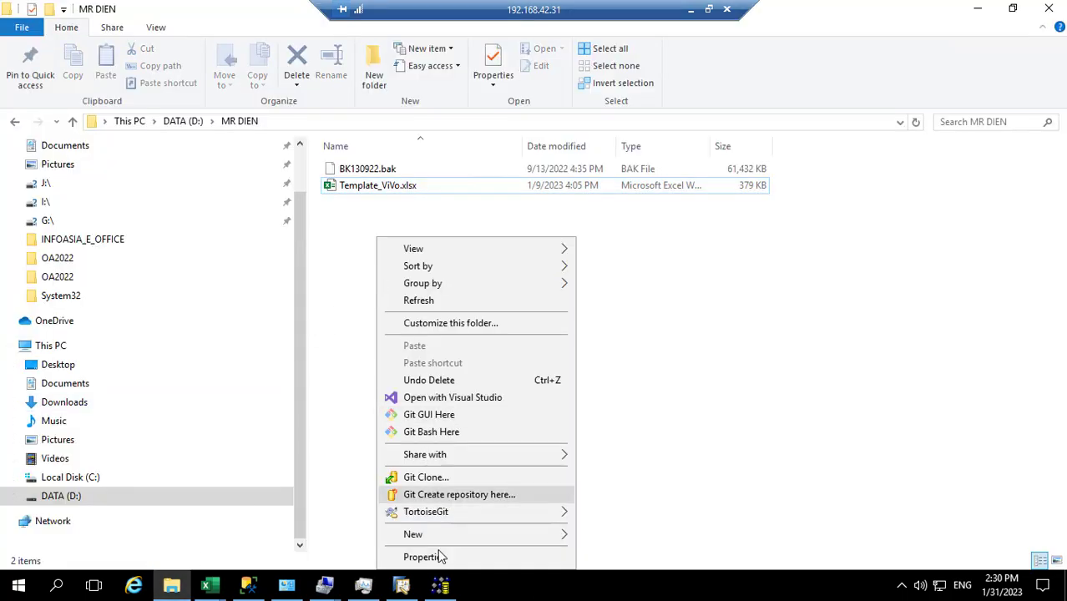
pyautogui.moveTo(539, 541)
pyautogui.click(620, 498)
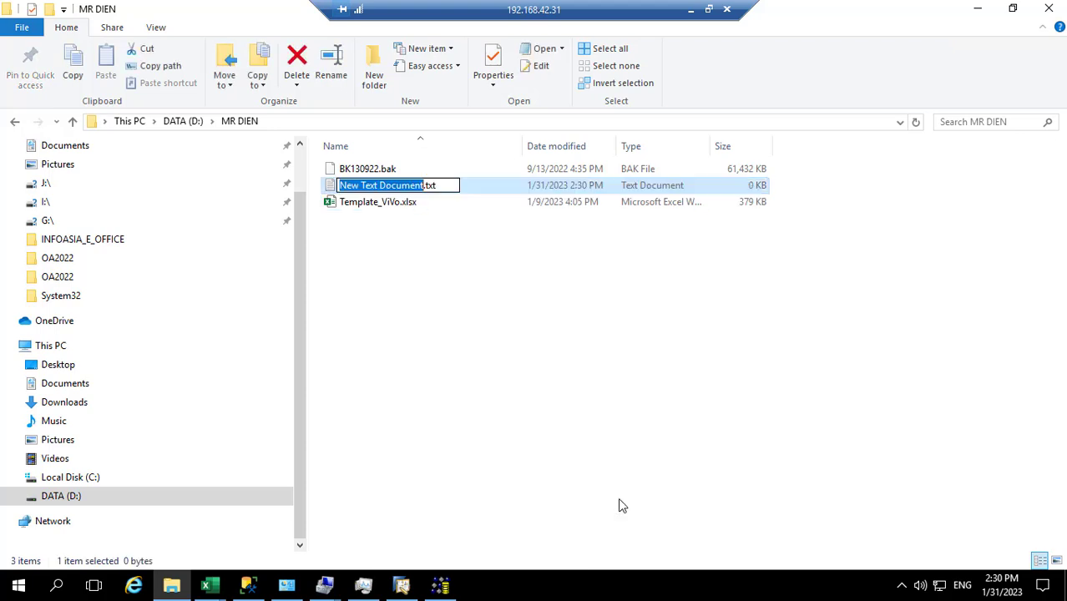
pyautogui.write('coa')
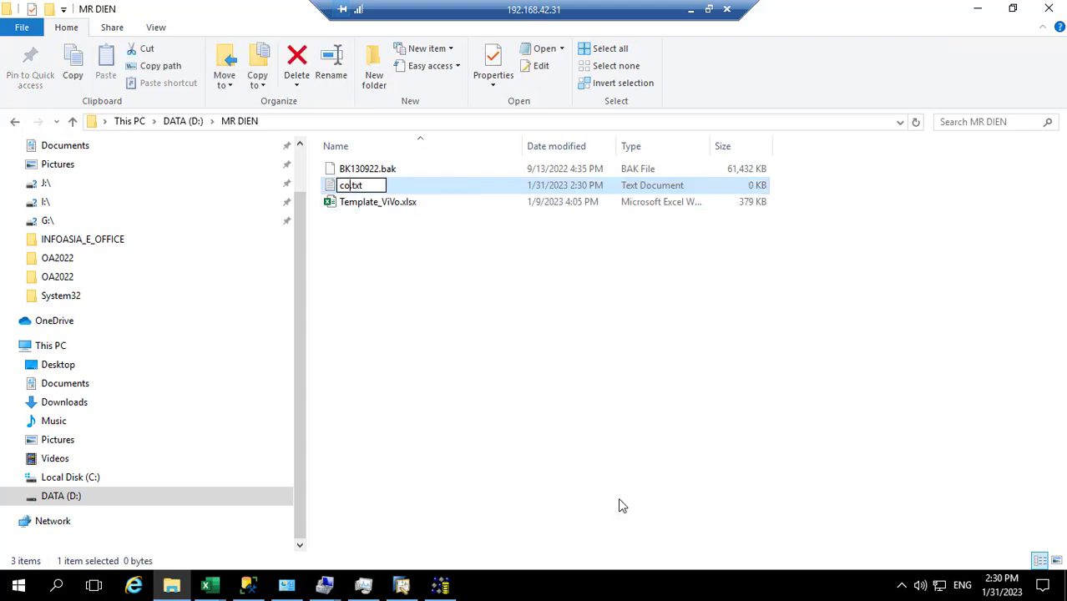
pyautogui.press('Return')
pyautogui.press('Return')
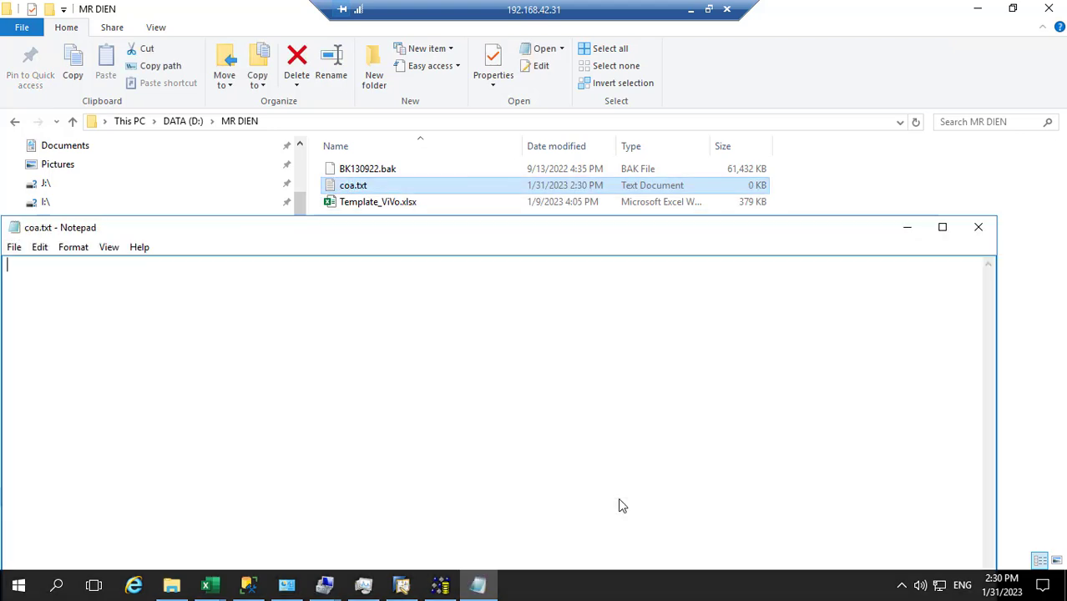
# Step: Paste the copied chart of accounts into coa.txt with Notepad maximized
pyautogui.moveTo(477, 221); pyautogui.dragTo(583, 134)
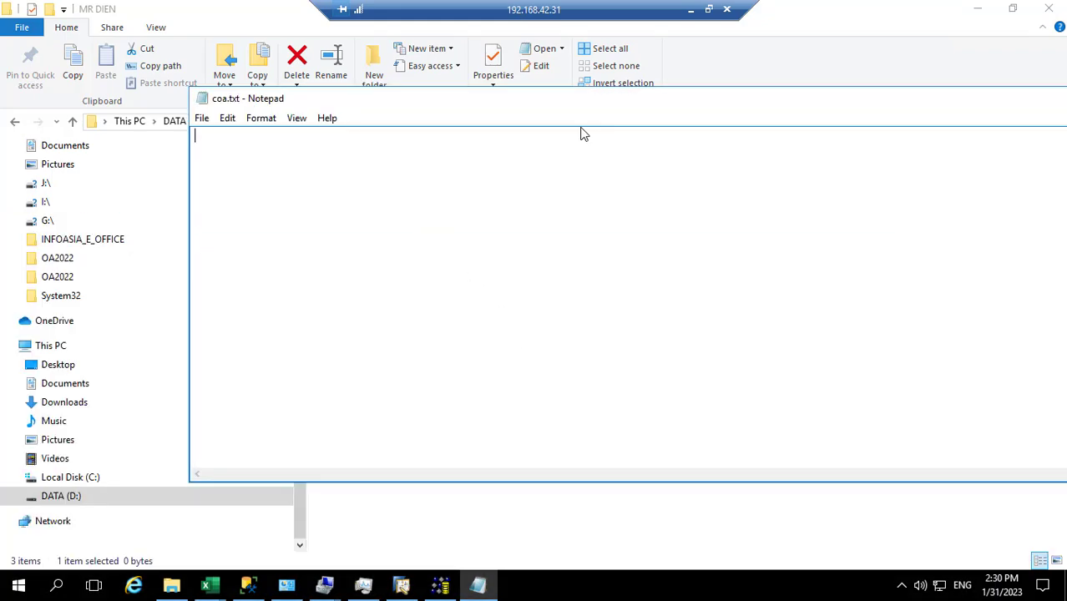
pyautogui.hotkey('ctrl', 'v')
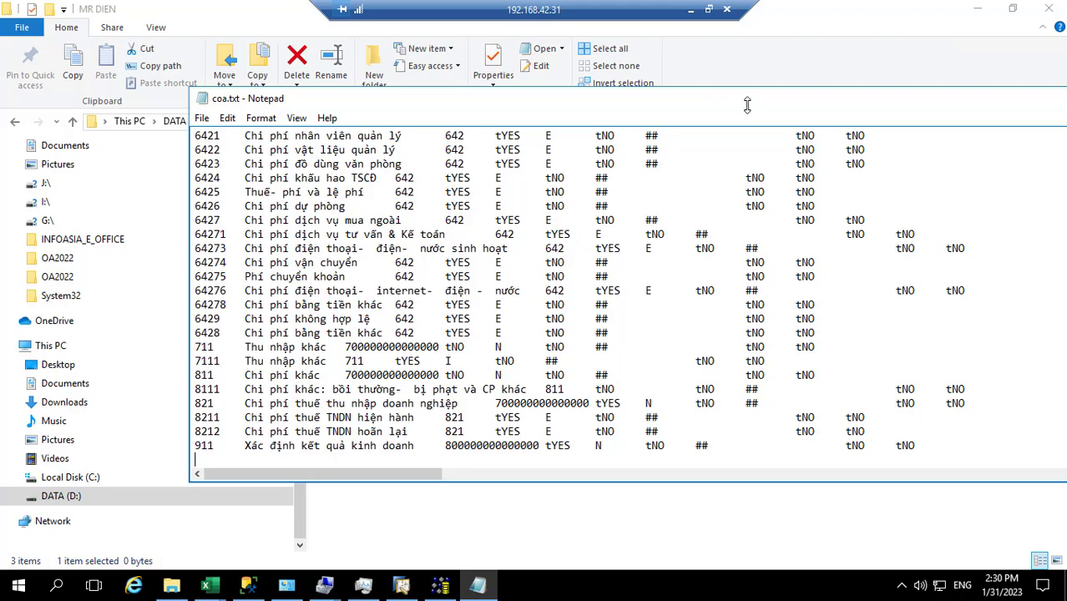
pyautogui.doubleClick(819, 98)
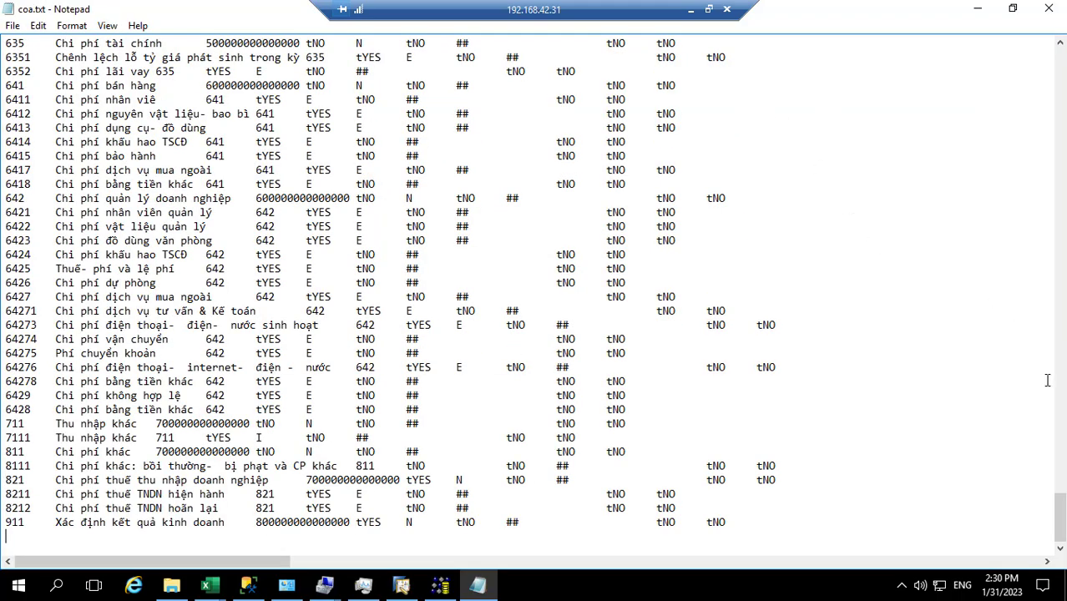
pyautogui.moveTo(1059, 518); pyautogui.dragTo(1051, 66)
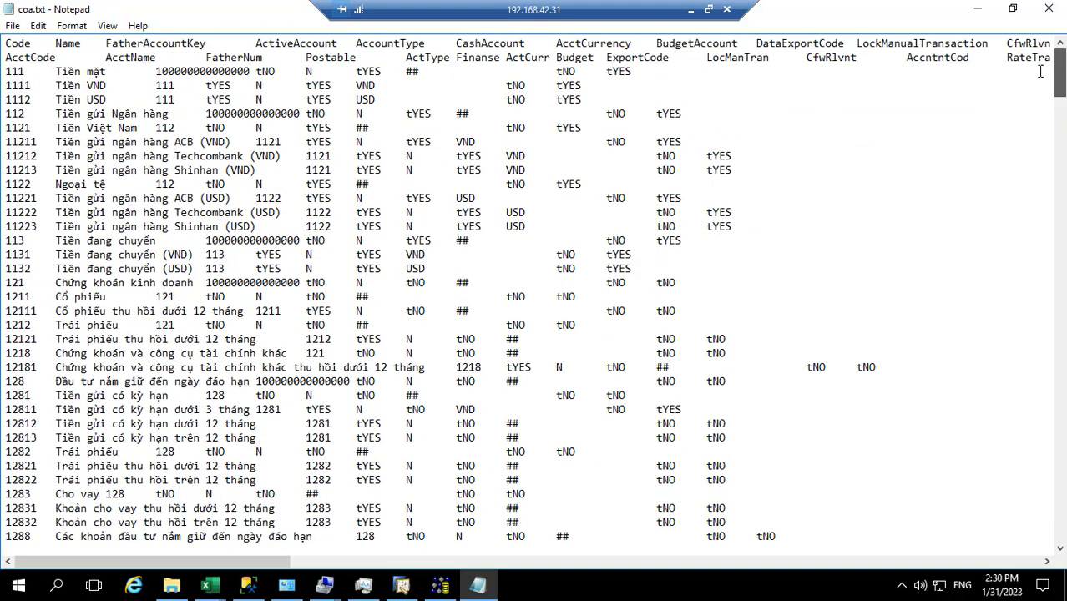
# Step: Save coa.txt in UTF-8 encoding, replace the existing file, and close Notepad
pyautogui.click(12, 25)
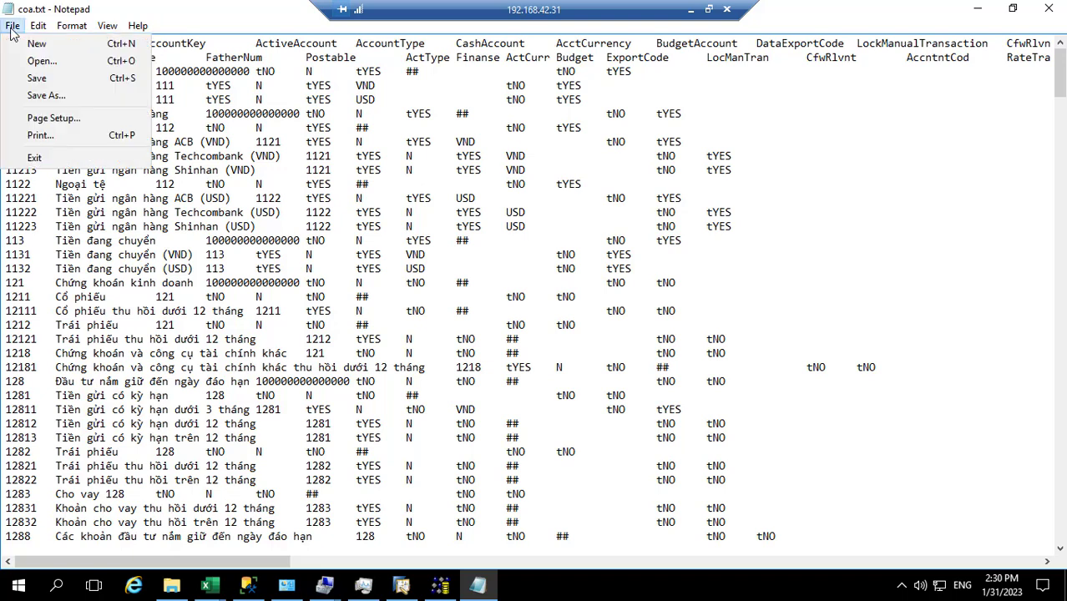
pyautogui.click(37, 97)
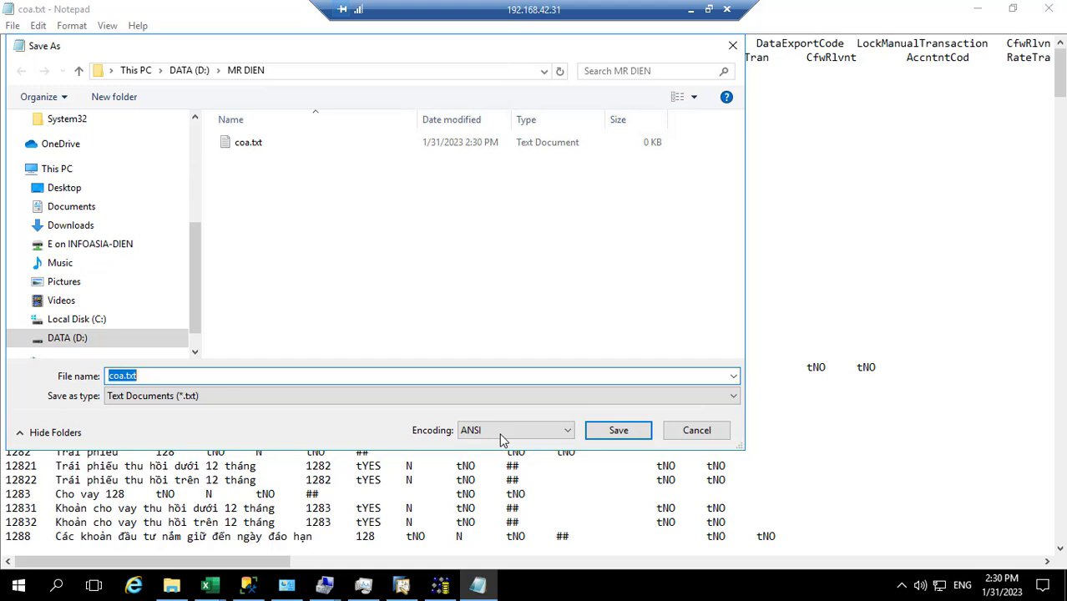
pyautogui.click(501, 440)
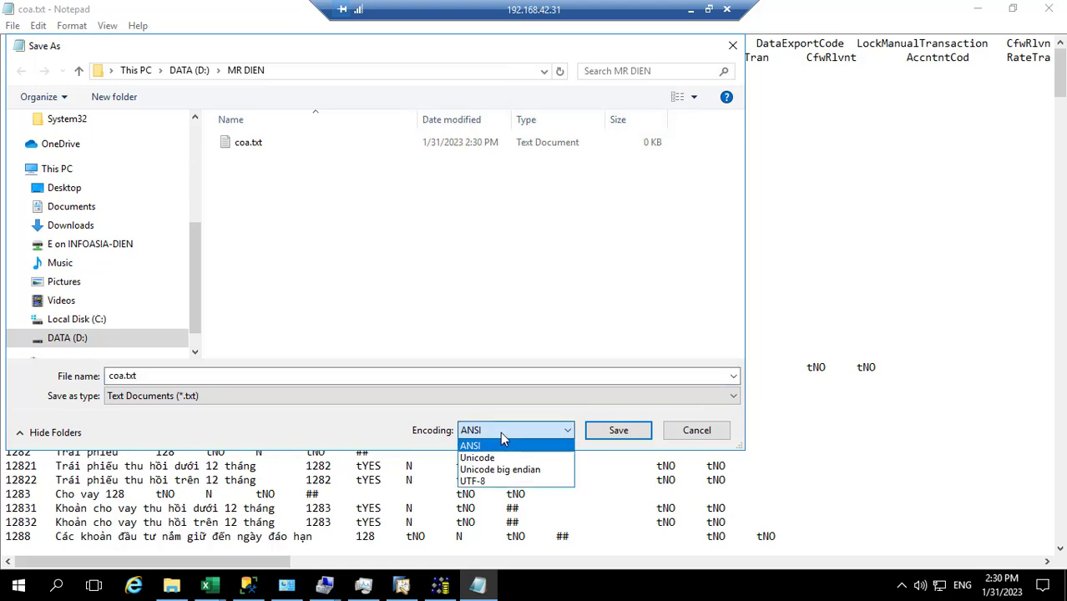
pyautogui.click(493, 483)
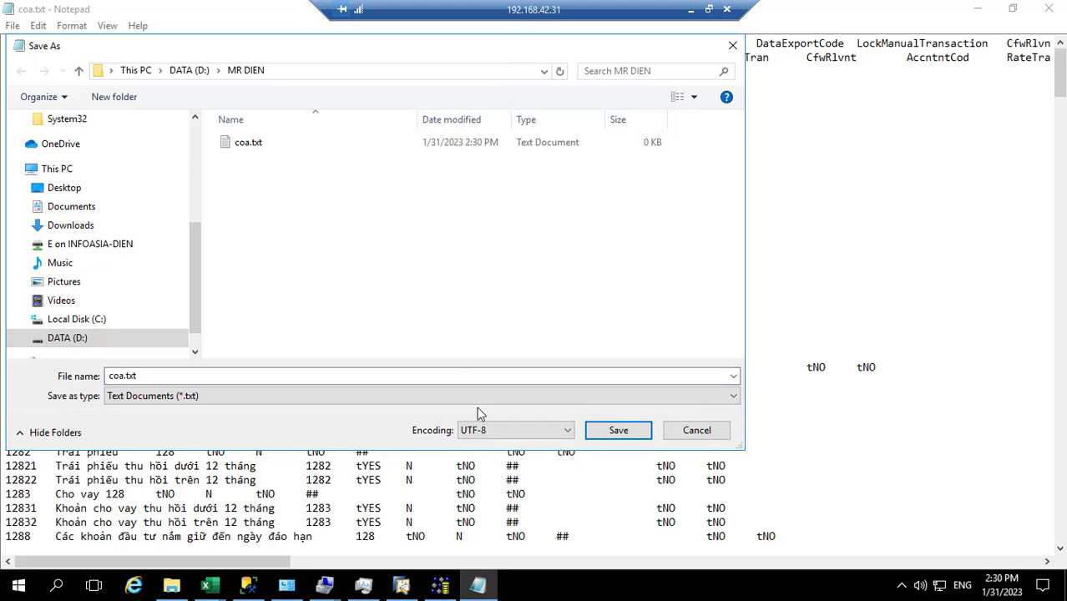
pyautogui.click(593, 434)
pyautogui.click(605, 438)
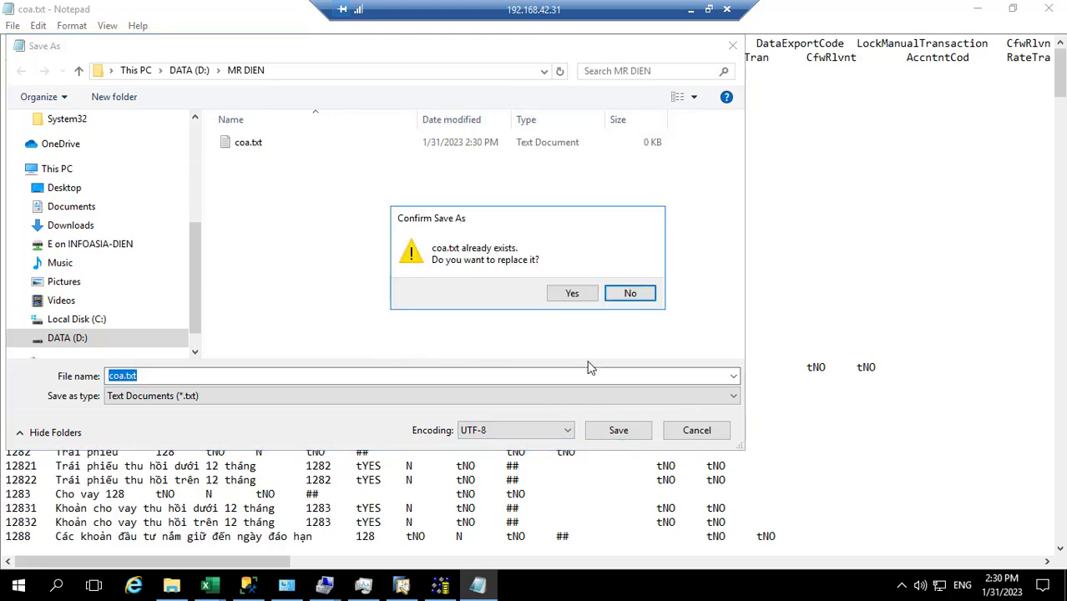
pyautogui.click(566, 299)
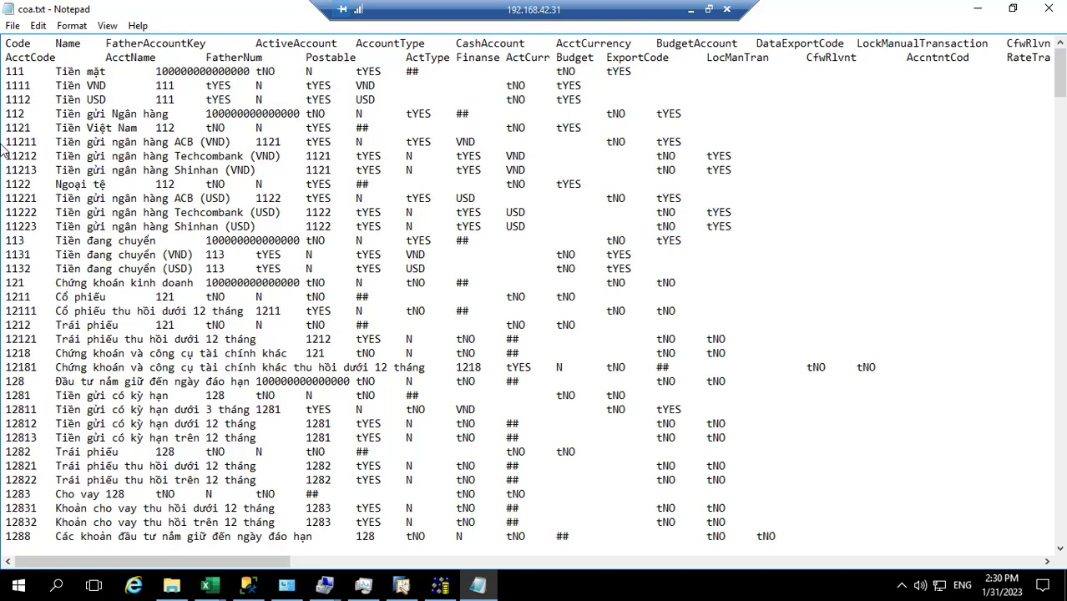
pyautogui.click(1050, 10)
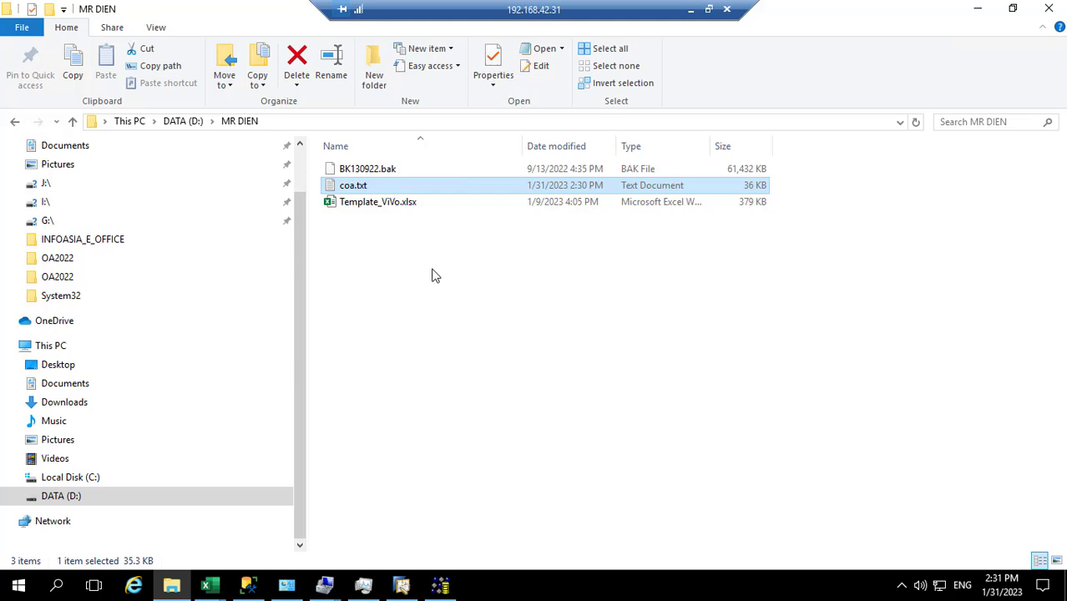
# Step: Close the open Data Transfer Workbench and Implementation Tasks windows
pyautogui.click(442, 587)
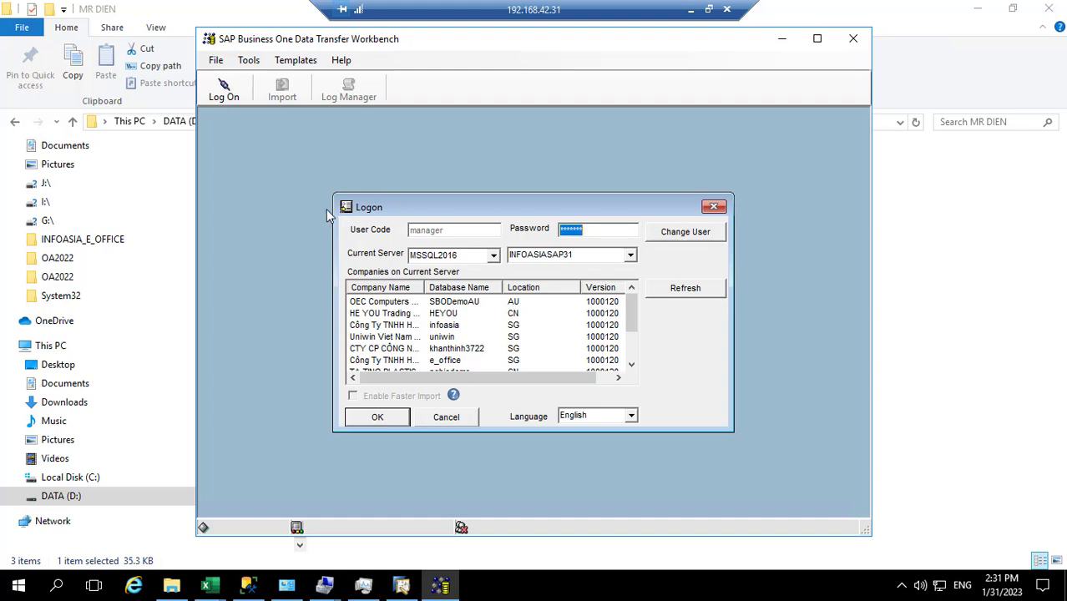
pyautogui.click(401, 586)
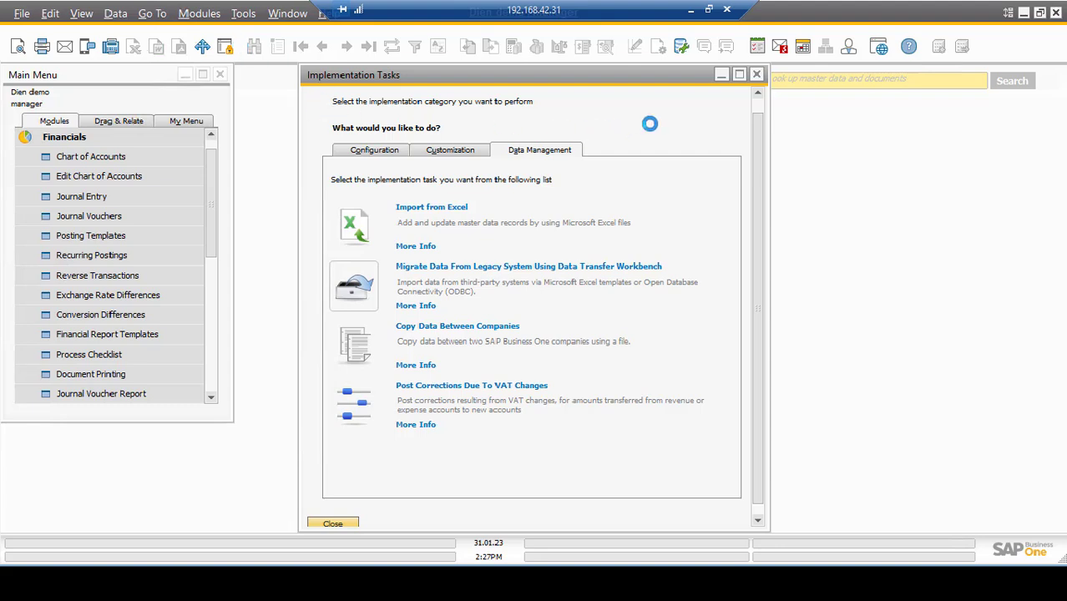
pyautogui.click(415, 592)
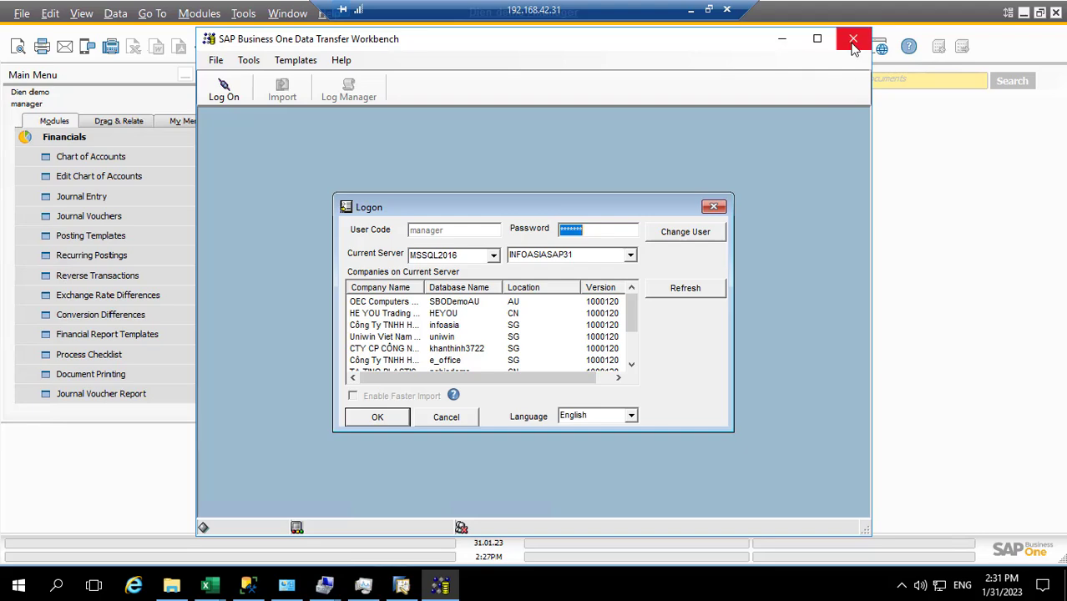
pyautogui.click(909, 38)
pyautogui.click(756, 75)
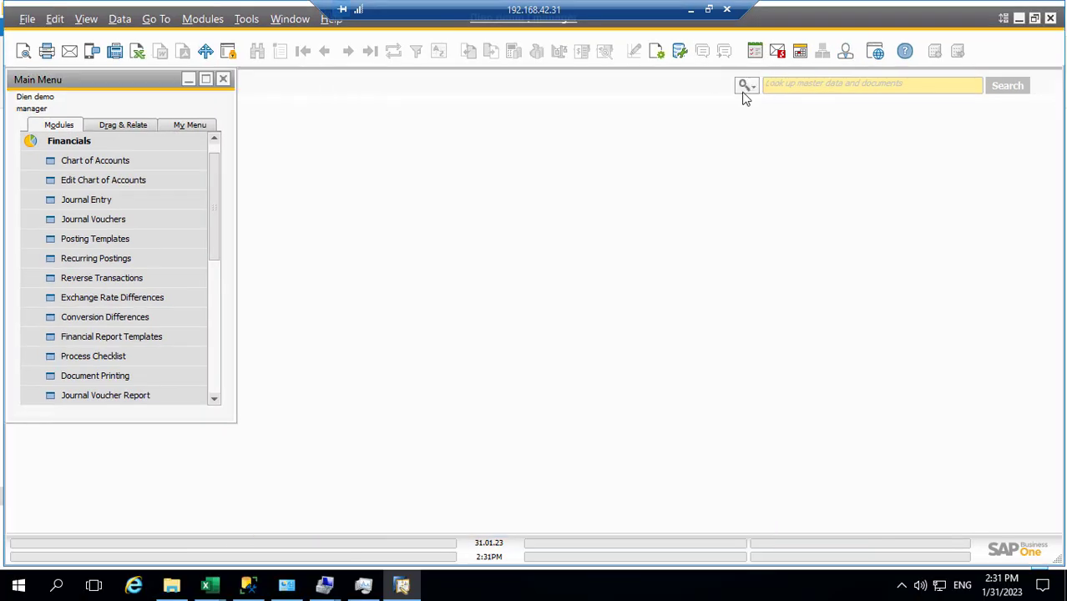
# Step: Launch Data Transfer Workbench from Implementation Tasks' Data Management migration task under Administration
pyautogui.click(202, 18)
pyautogui.moveTo(272, 43)
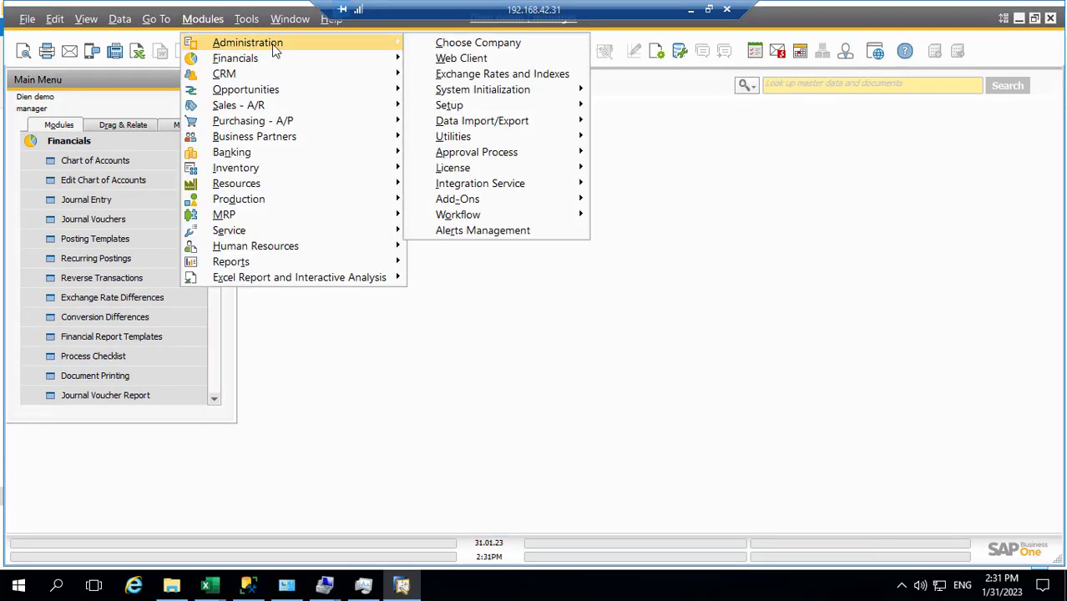
pyautogui.moveTo(520, 95)
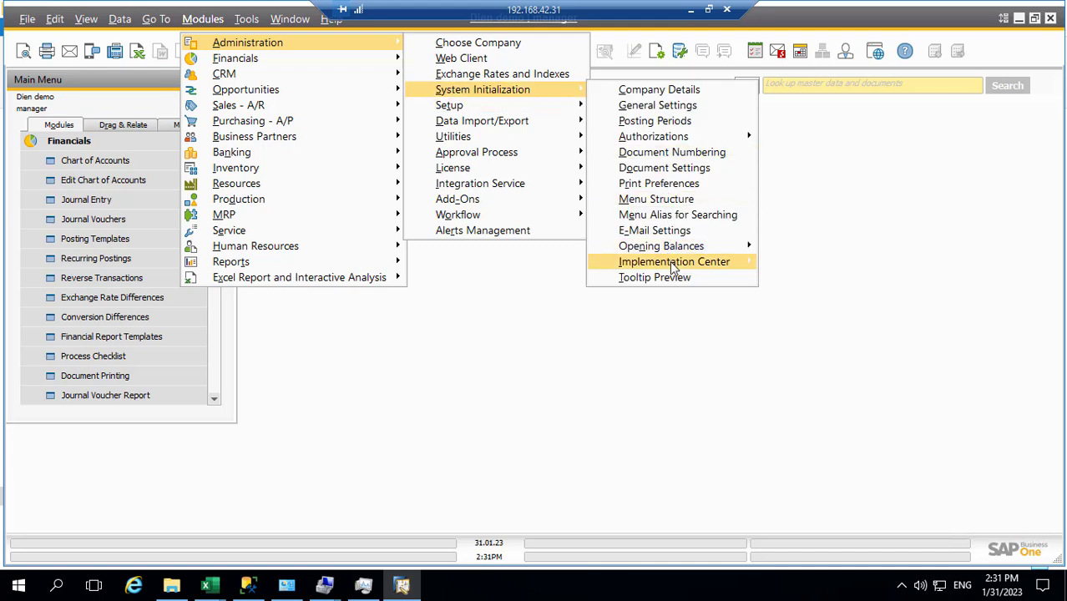
pyautogui.moveTo(672, 263)
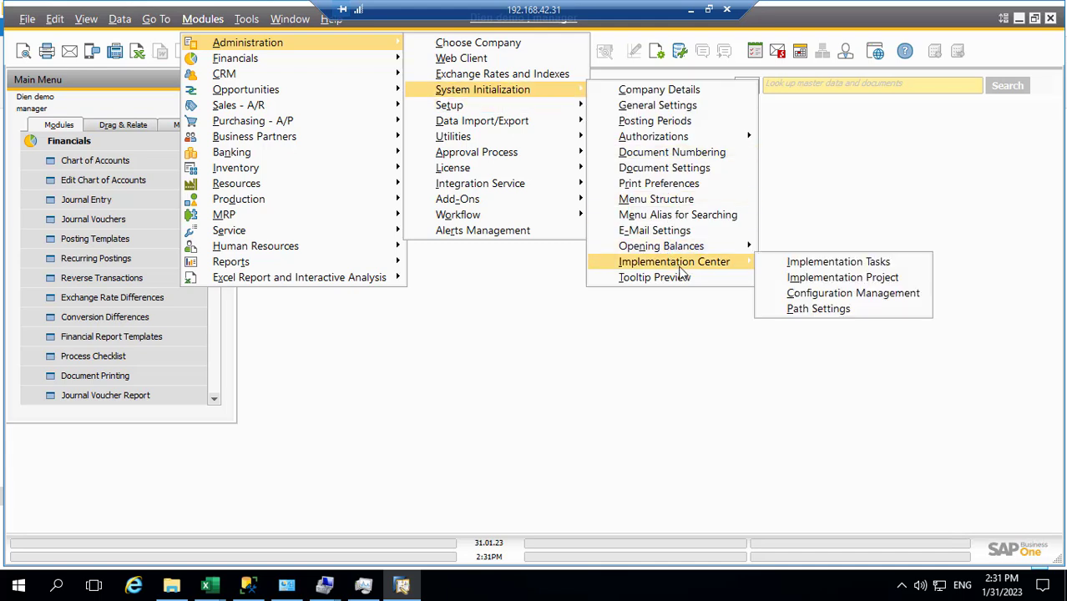
pyautogui.click(808, 265)
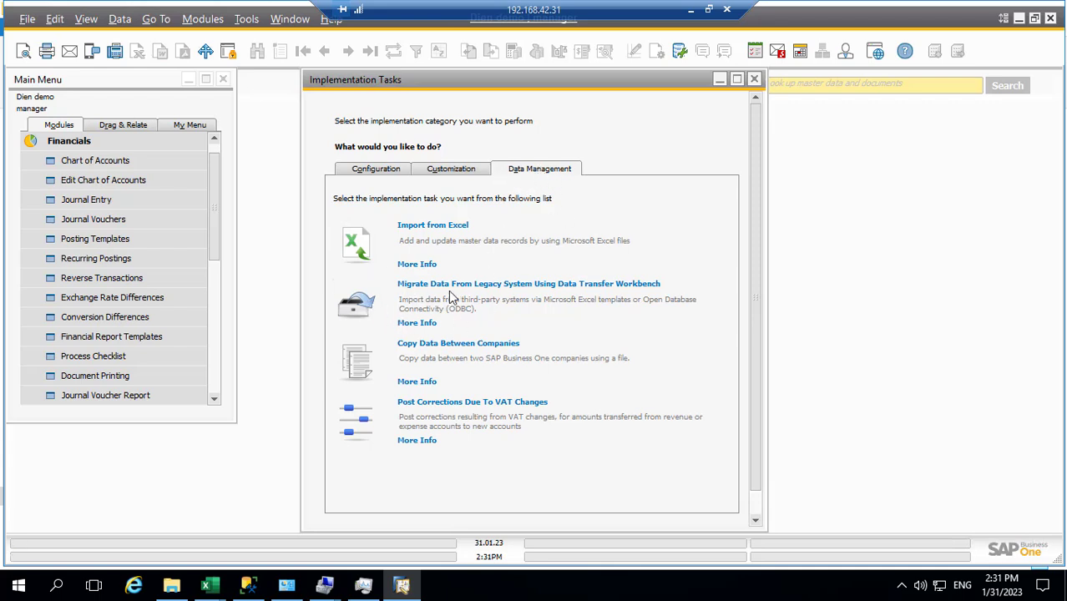
pyautogui.click(362, 302)
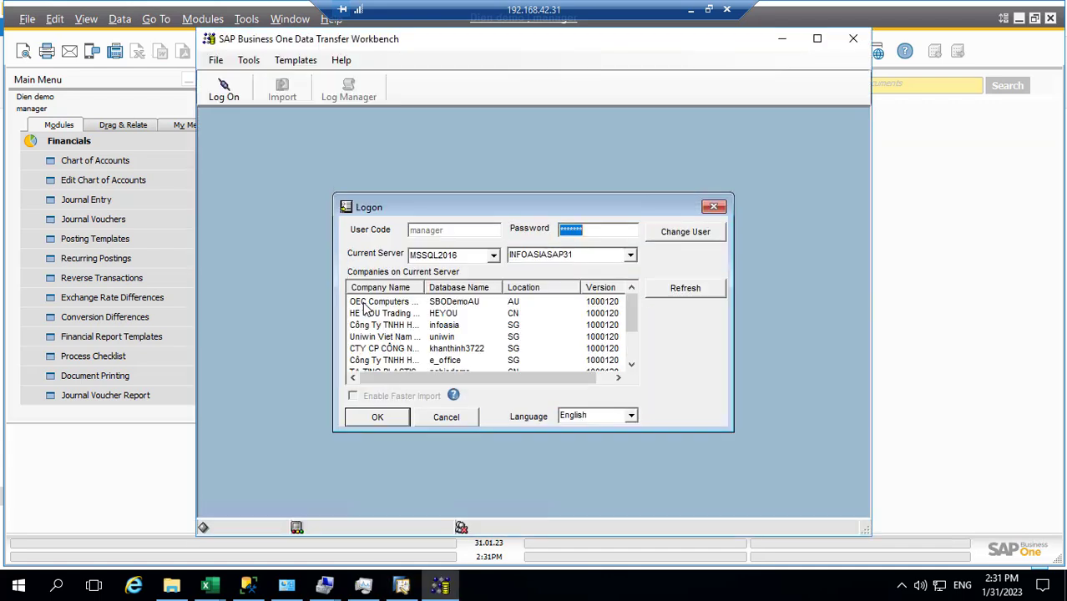
# Step: Log on to the Dien demo company database by selecting it and re-entering the password
pyautogui.scroll(-2, 507, 363)
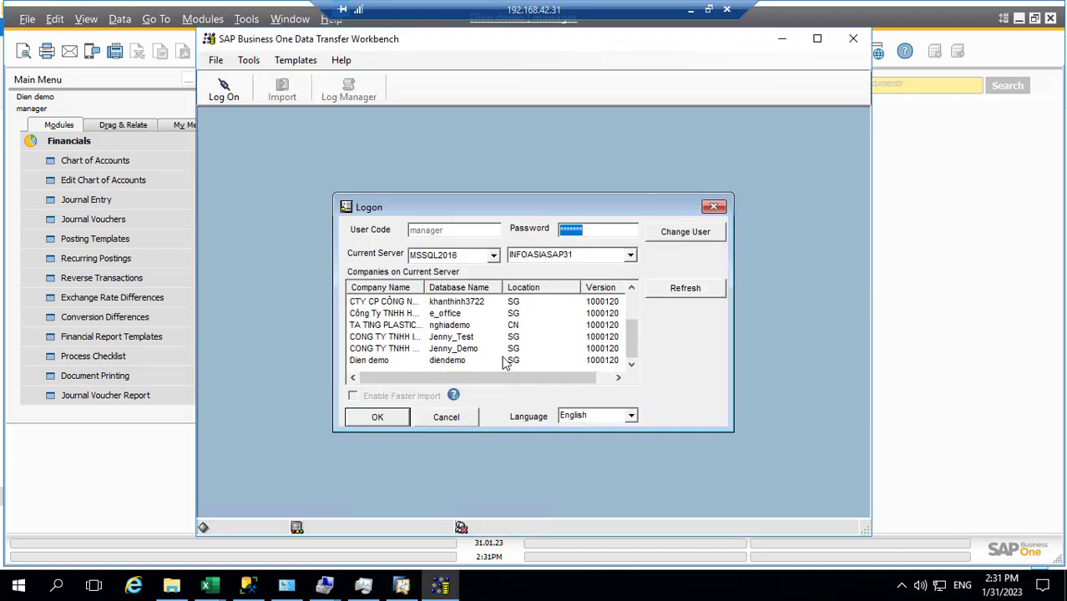
pyautogui.click(386, 362)
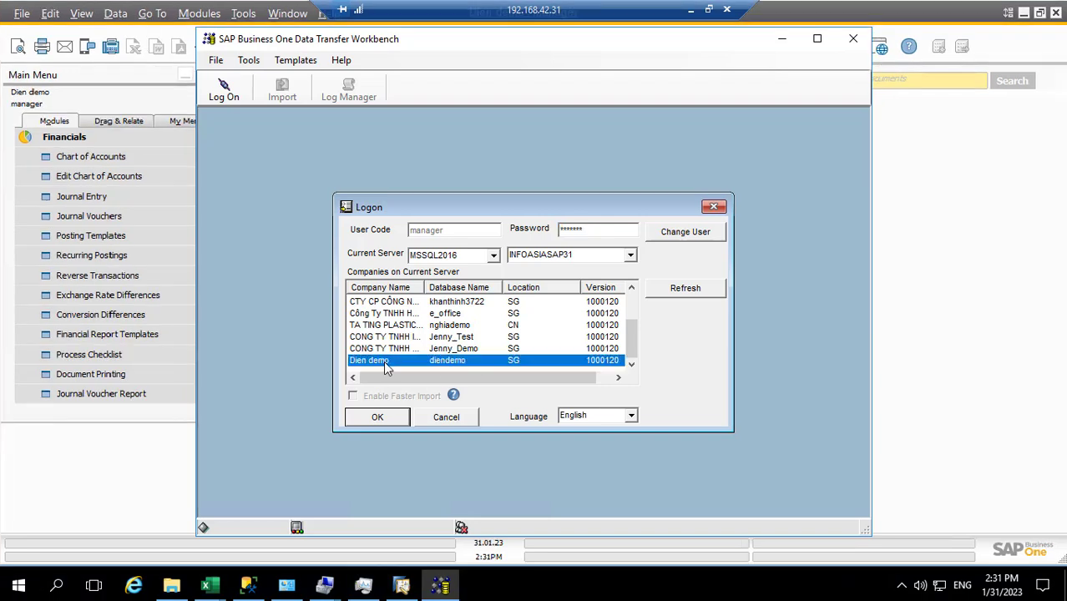
pyautogui.click(583, 230)
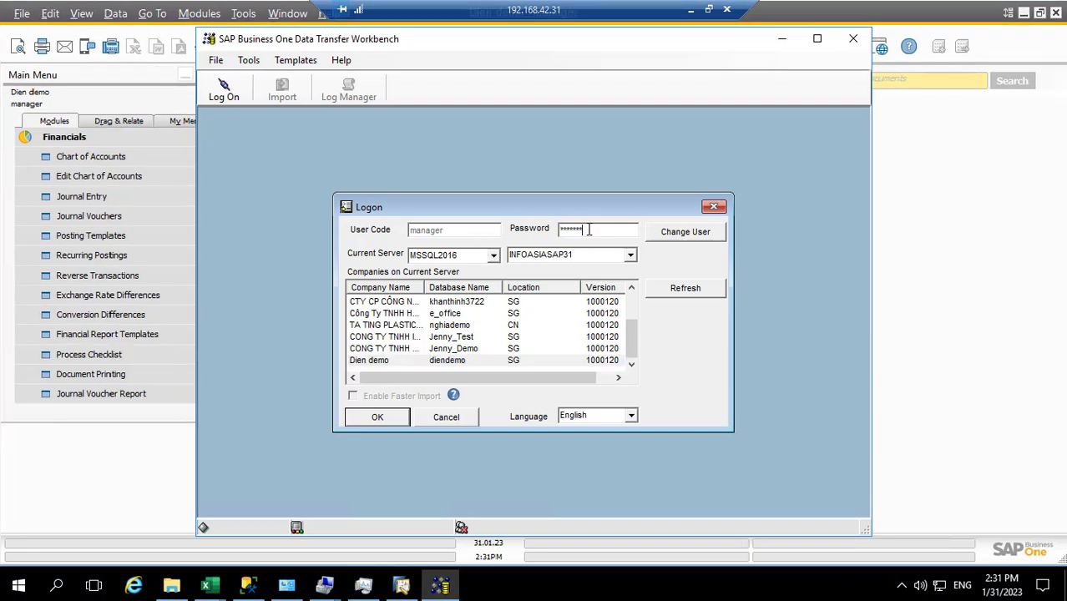
pyautogui.moveTo(584, 229); pyautogui.dragTo(539, 232)
pyautogui.write('*')
pyautogui.click(372, 420)
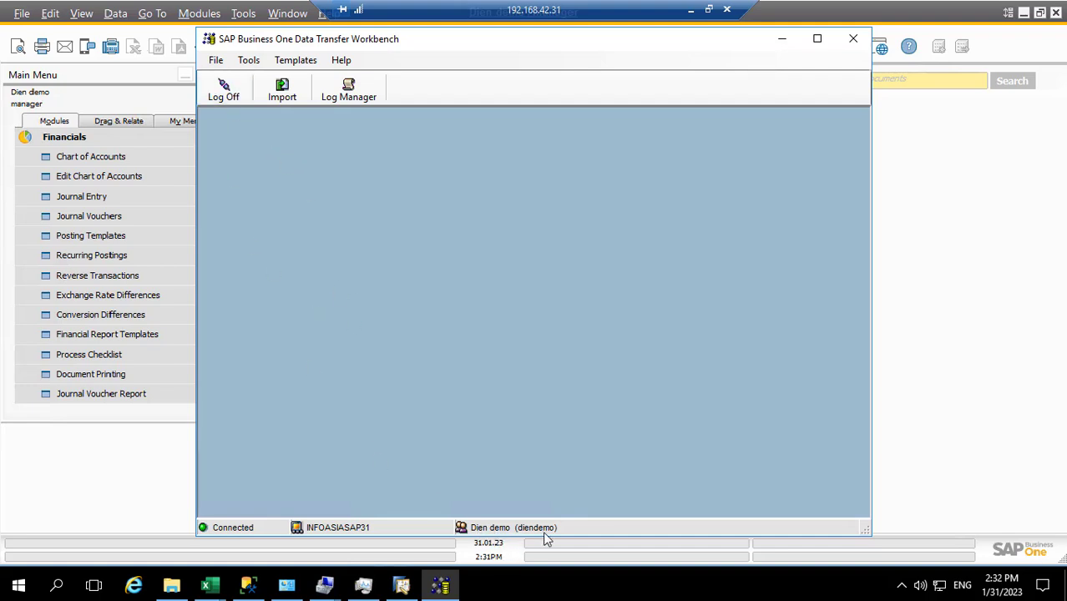
# Step: Start a Master Data import adding new Chart of Accounts records from Financials
pyautogui.click(281, 91)
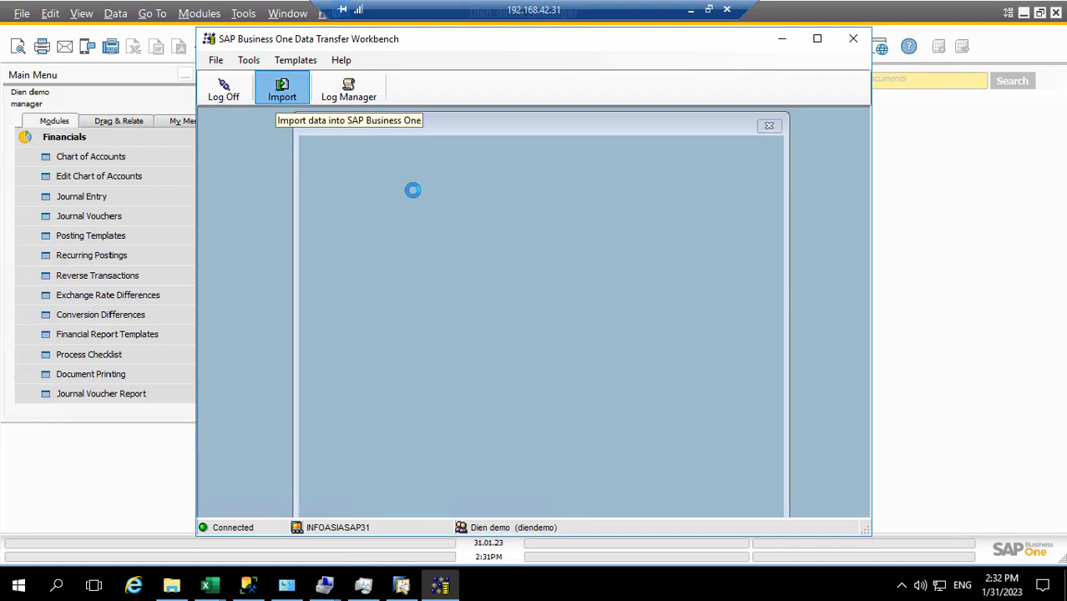
pyautogui.click(601, 473)
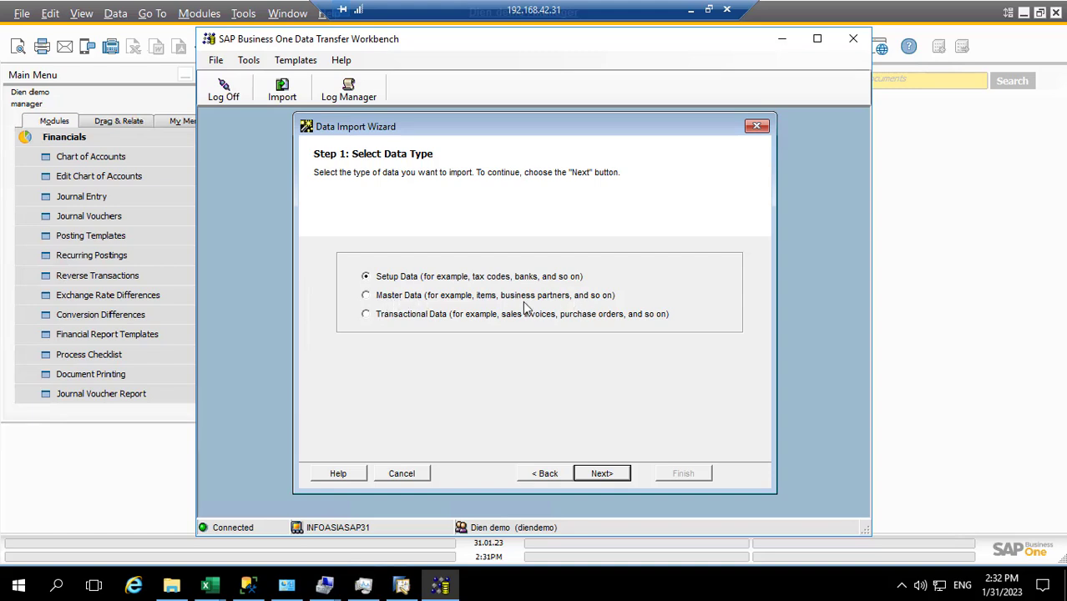
pyautogui.click(366, 295)
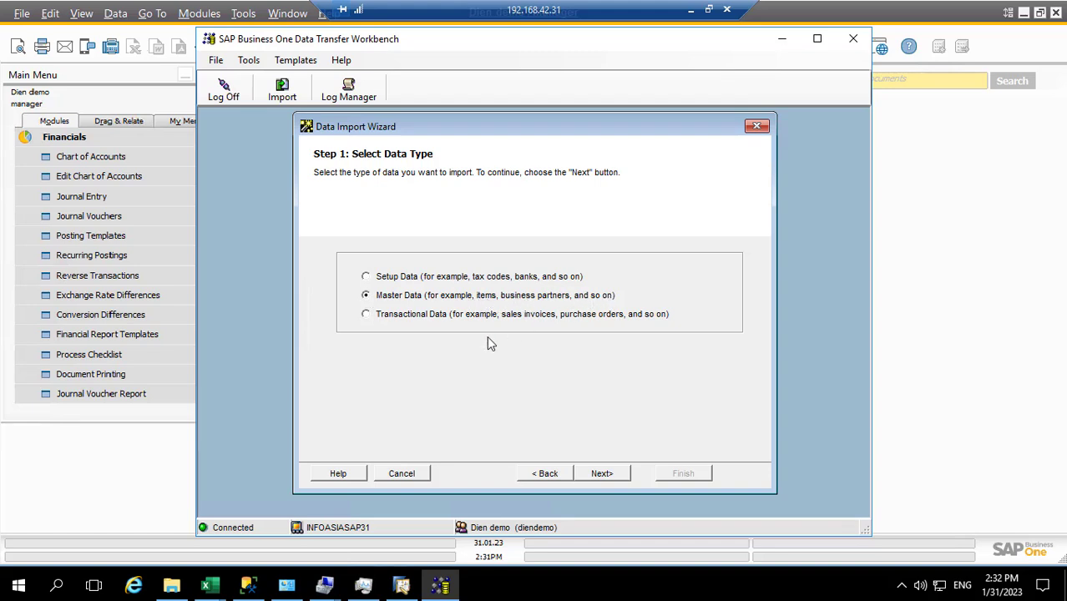
pyautogui.click(601, 473)
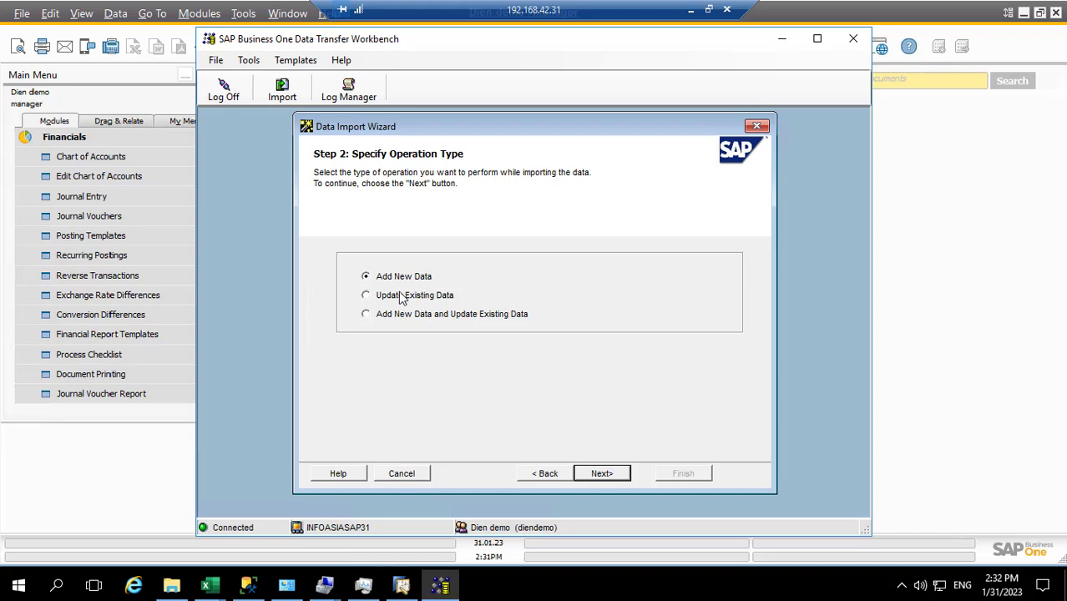
pyautogui.click(603, 475)
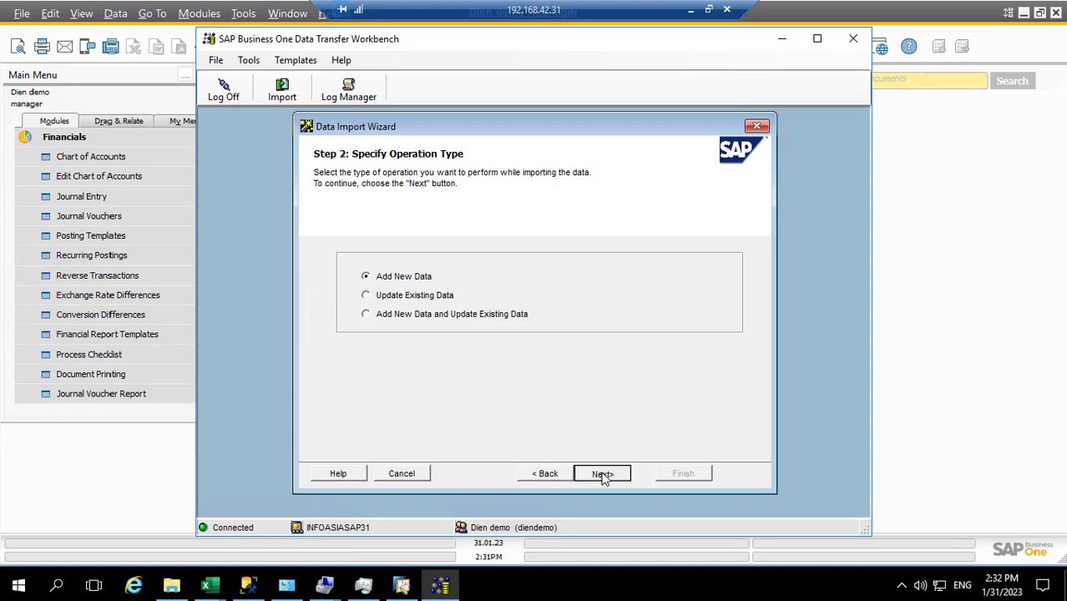
pyautogui.doubleClick(428, 277)
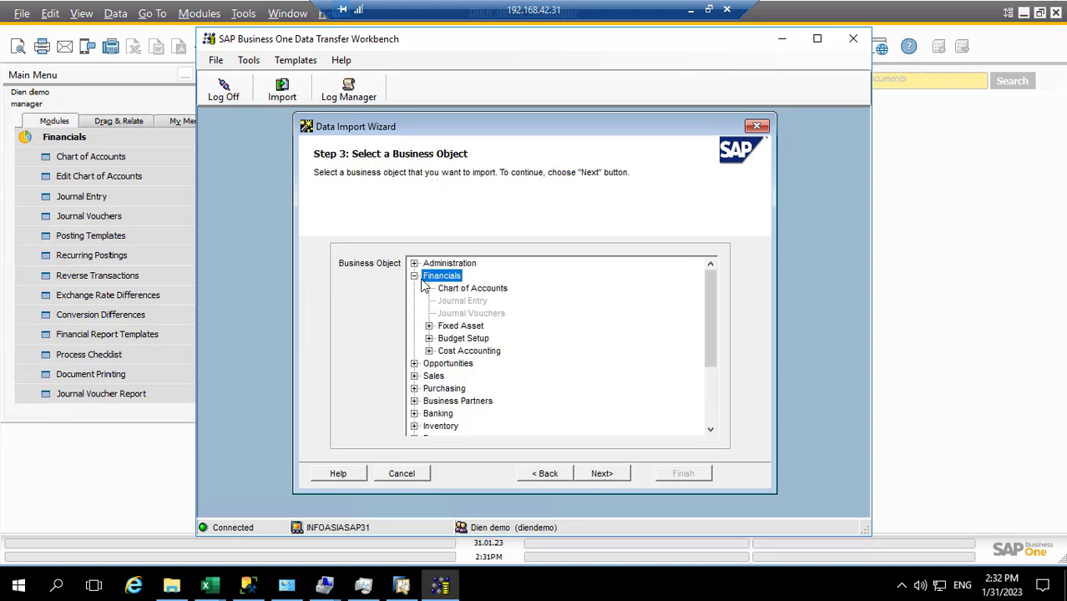
pyautogui.click(447, 291)
pyautogui.click(593, 480)
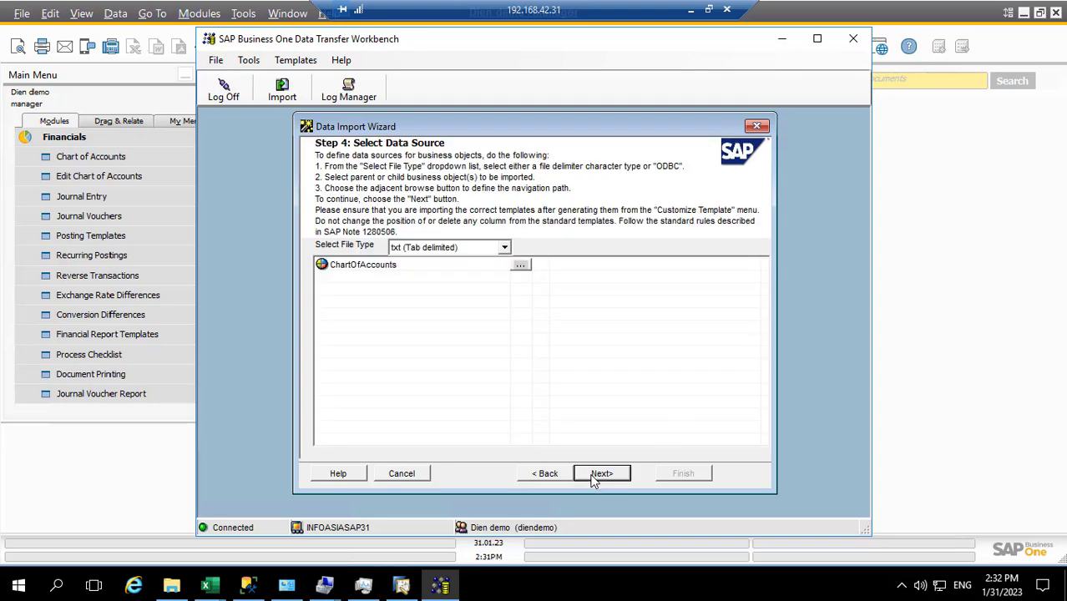
# Step: Use D:\MR DIEN\coa.txt as the tab-delimited txt source for ChartOfAccounts
pyautogui.click(520, 267)
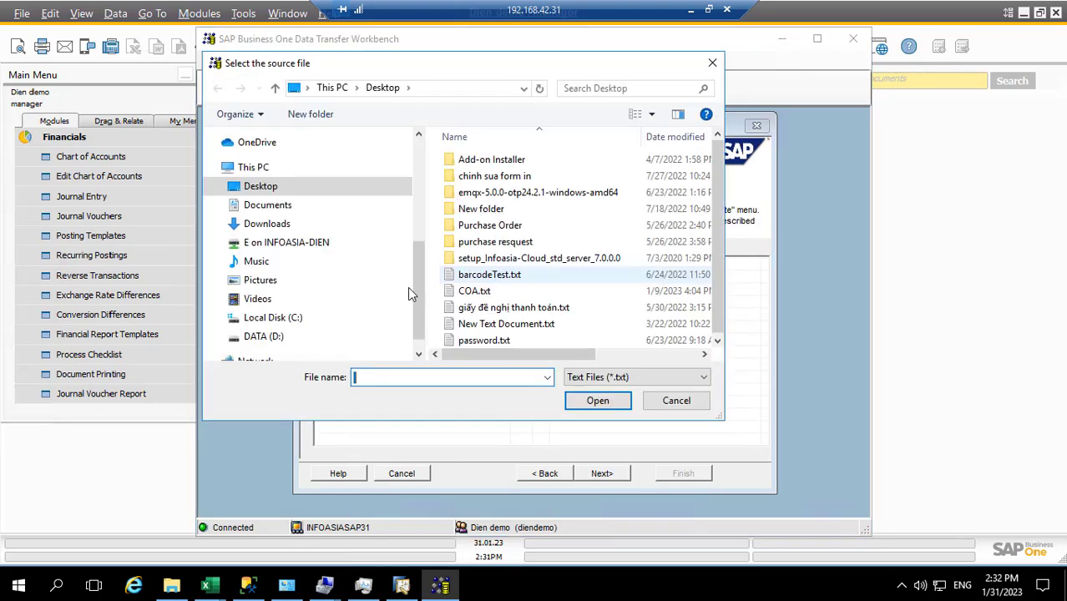
pyautogui.click(272, 338)
pyautogui.scroll(-3, 523, 280)
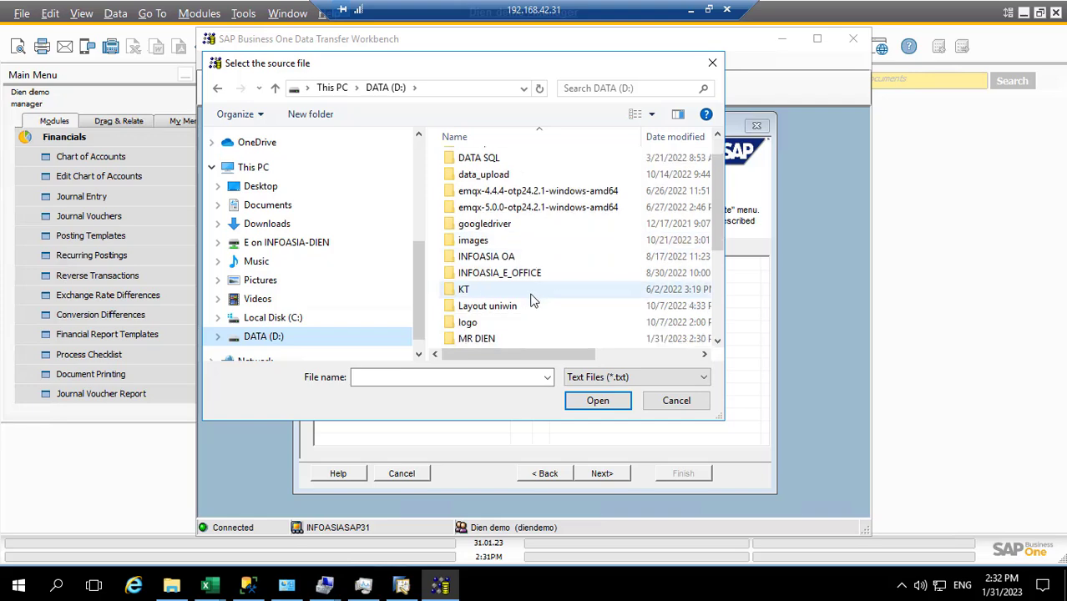
pyautogui.doubleClick(478, 240)
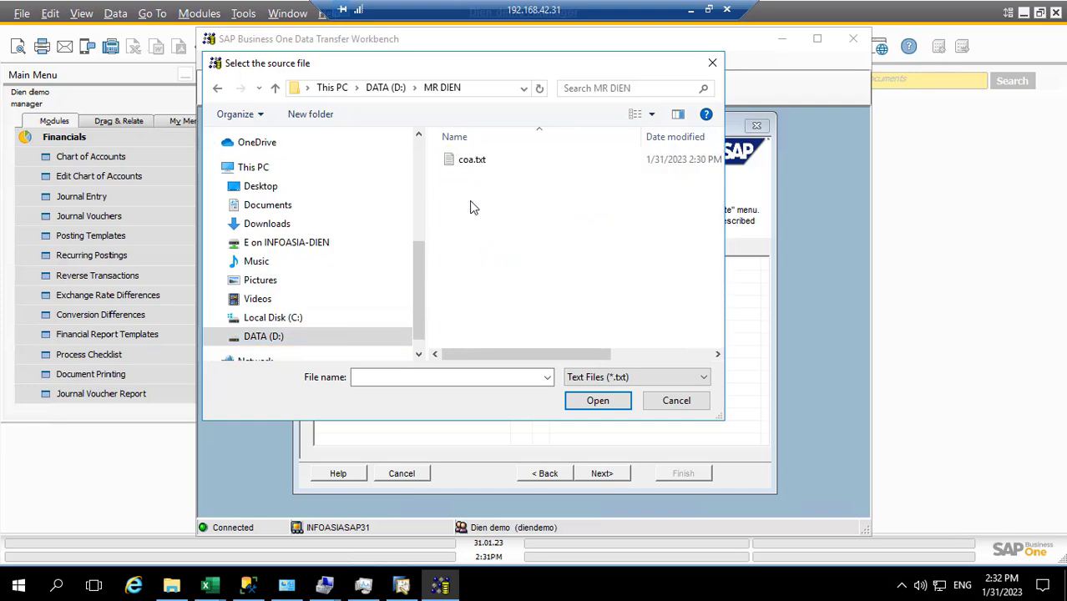
pyautogui.doubleClick(469, 164)
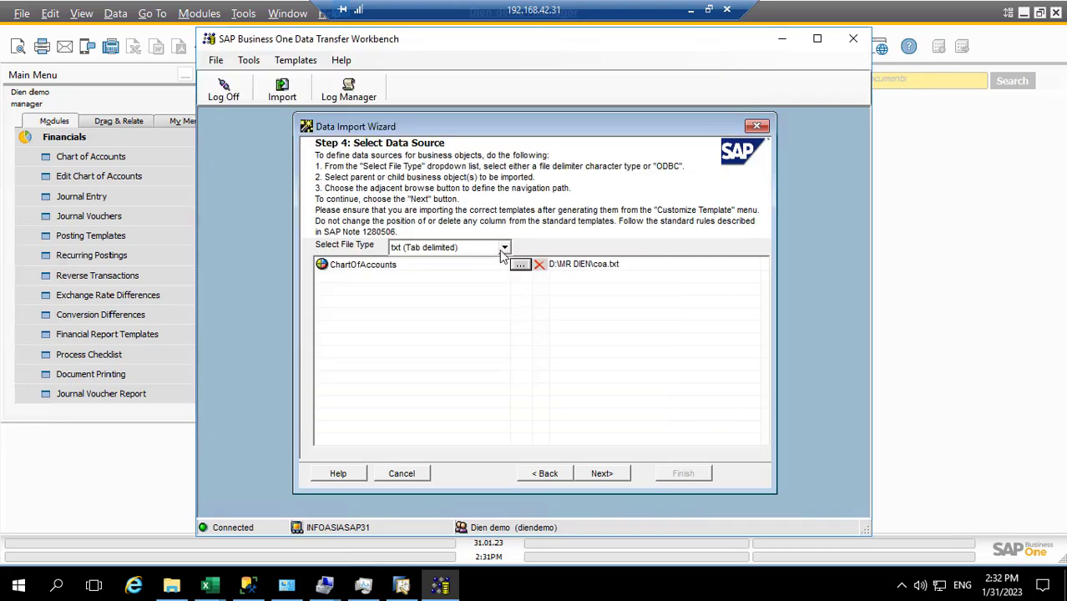
pyautogui.click(503, 249)
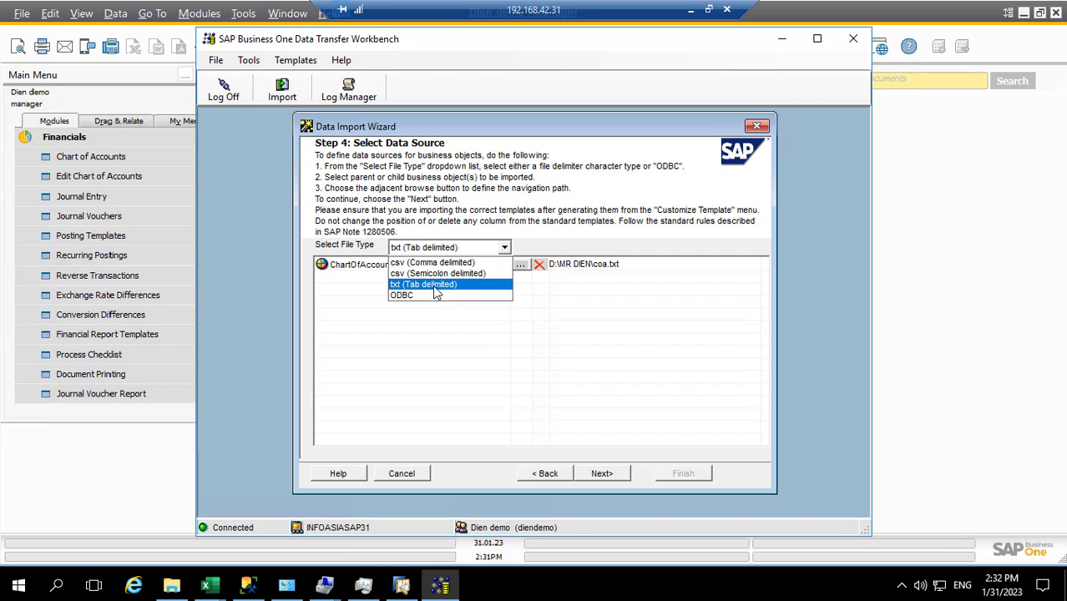
pyautogui.click(436, 289)
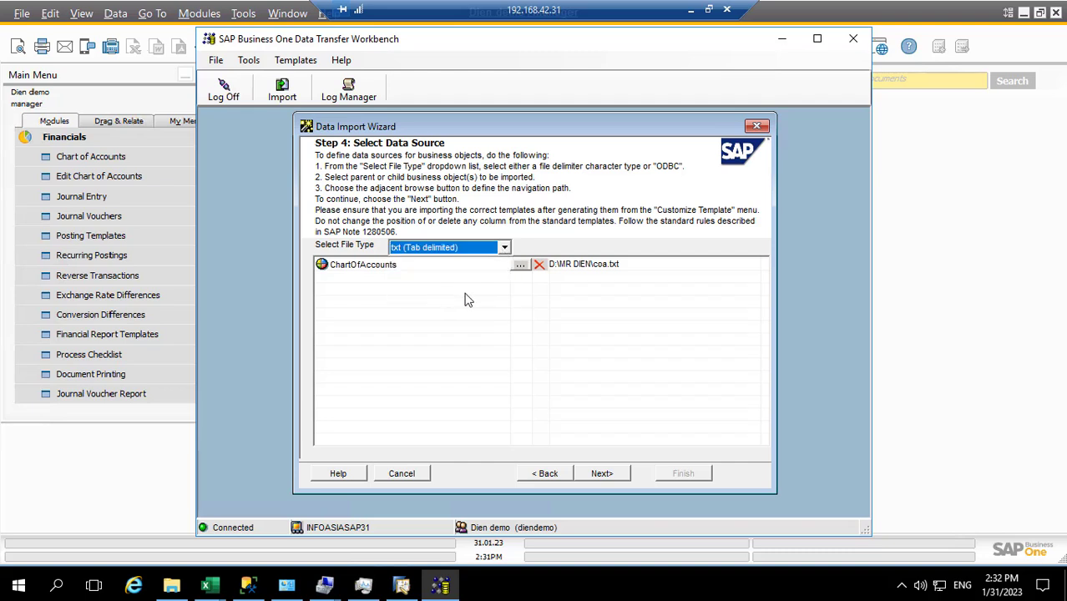
pyautogui.click(600, 475)
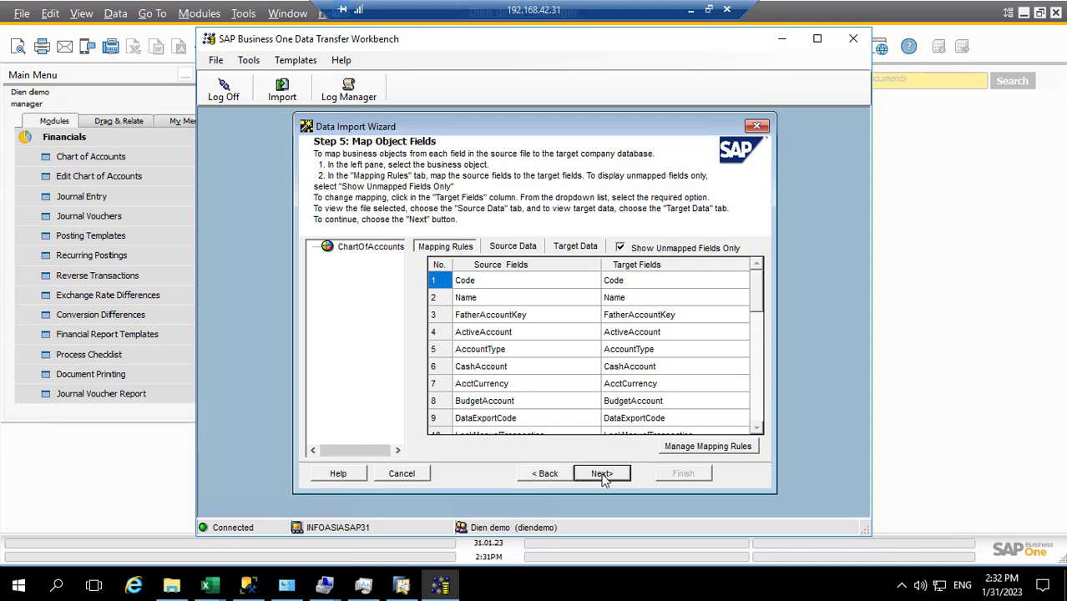
# Step: Accept the field mapping and run the import simulation, yielding 356 of 360 successes
pyautogui.click(602, 475)
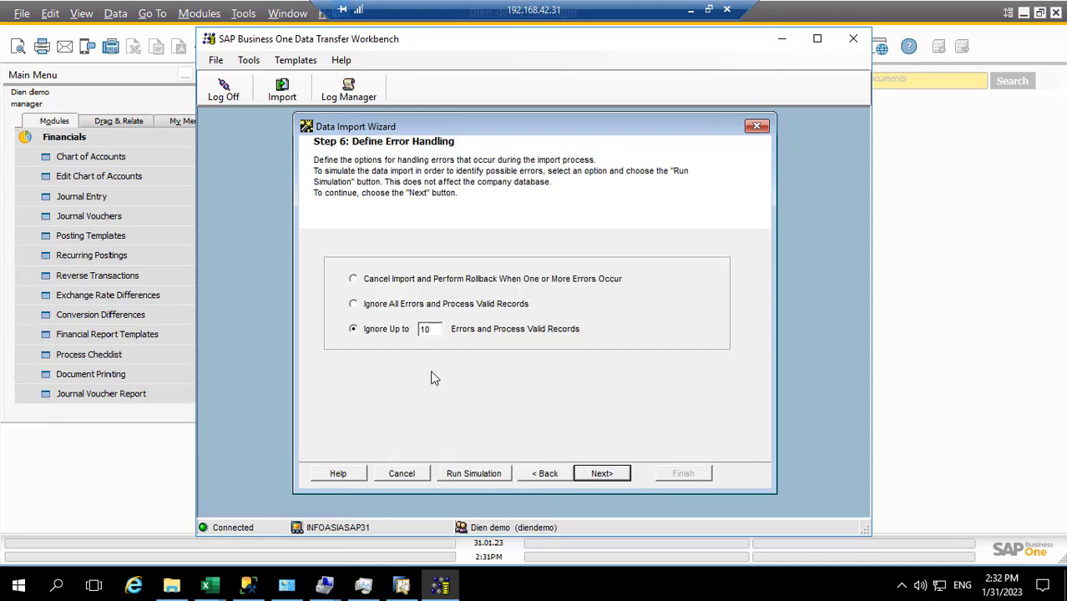
pyautogui.click(477, 475)
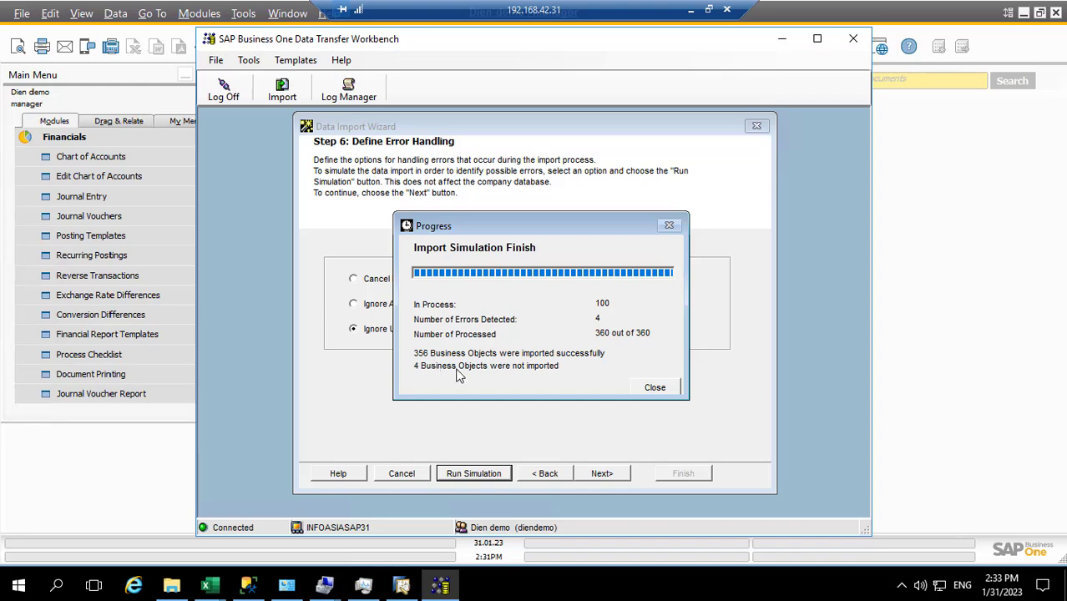
# Step: Show only Failed entries in the detailed log and widen the Description column
pyautogui.click(648, 387)
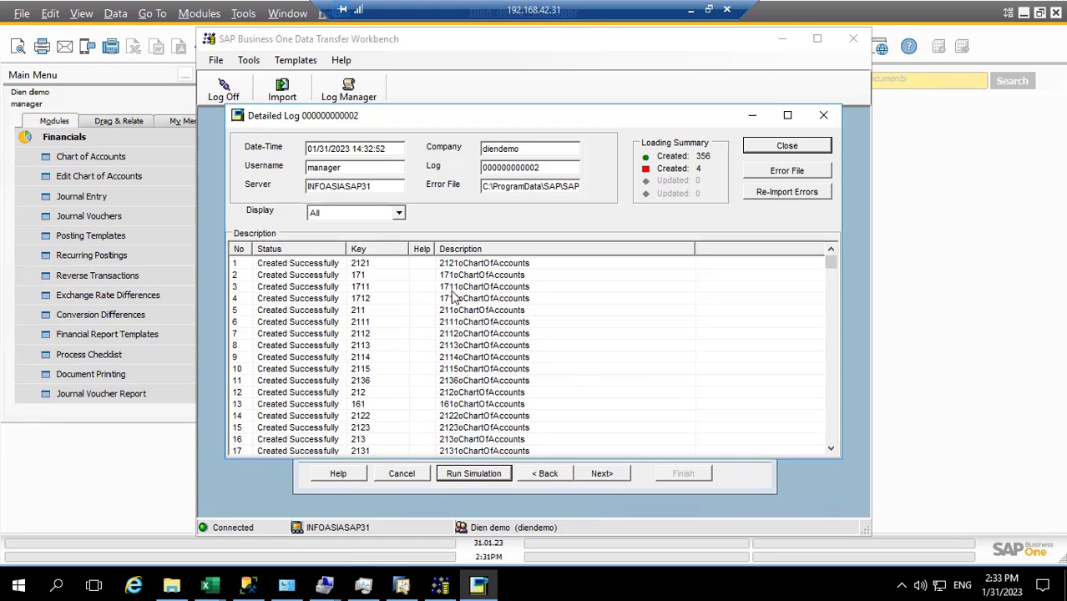
pyautogui.click(399, 213)
pyautogui.click(338, 252)
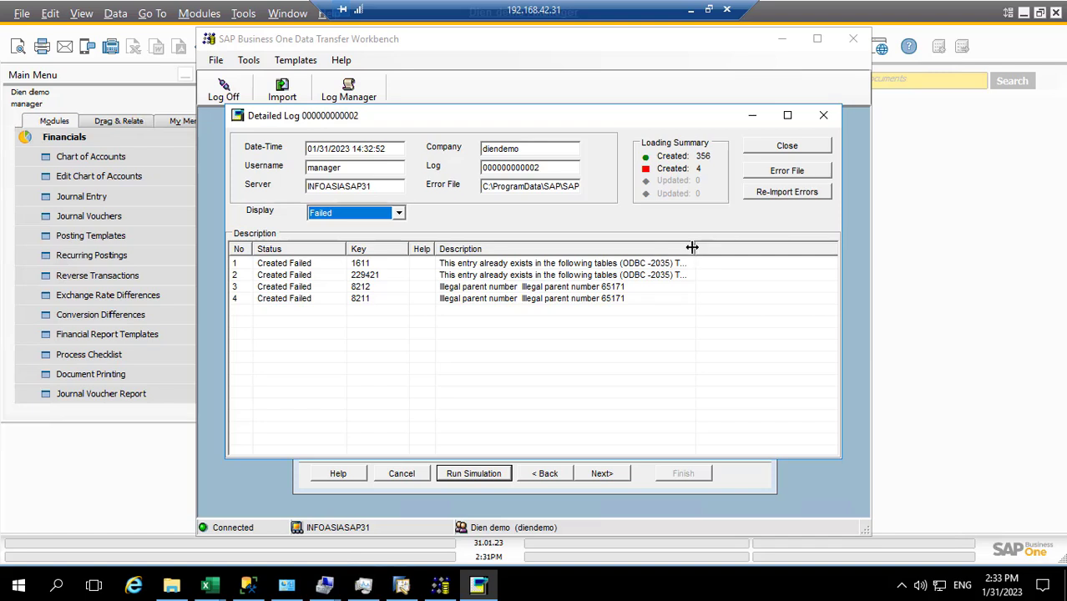
pyautogui.moveTo(693, 247); pyautogui.dragTo(787, 247)
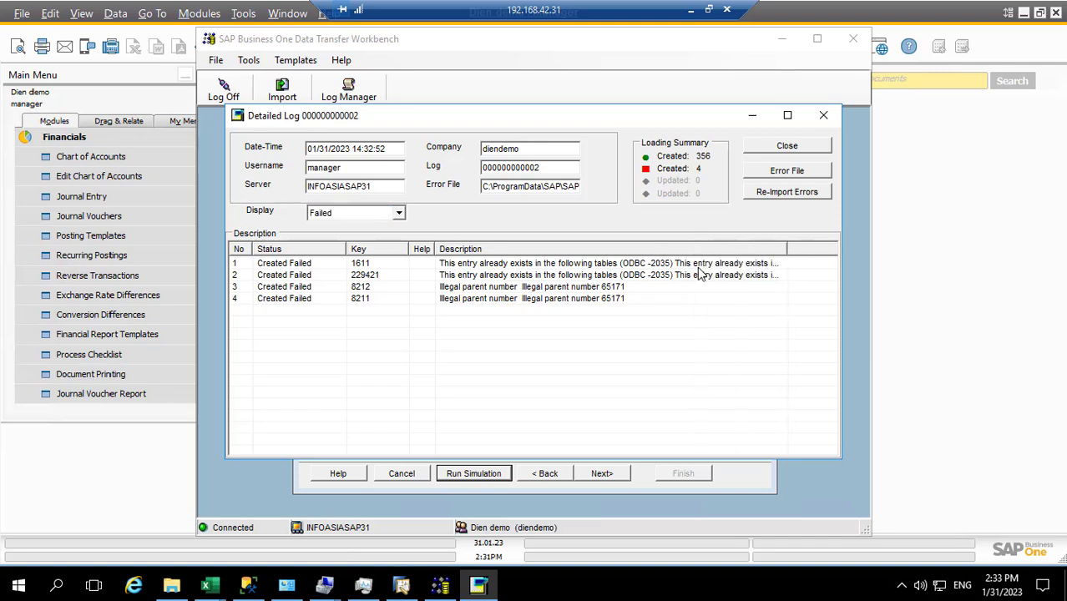
# Step: Inspect the failed entries for accounts 8211, 8212, 1611 and 229421, then close the log
pyautogui.click(365, 303)
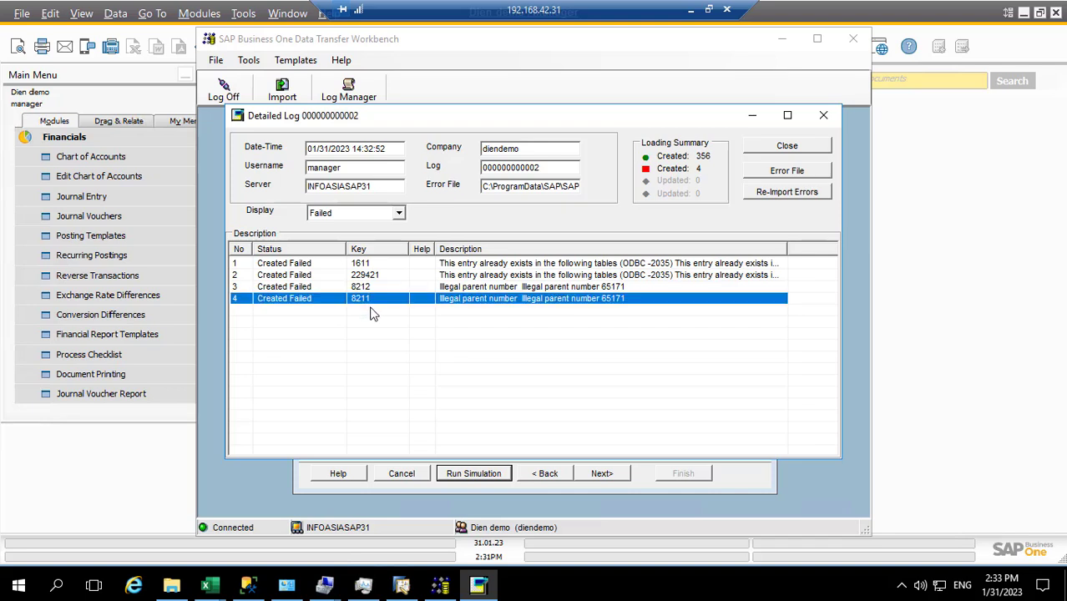
pyautogui.click(368, 288)
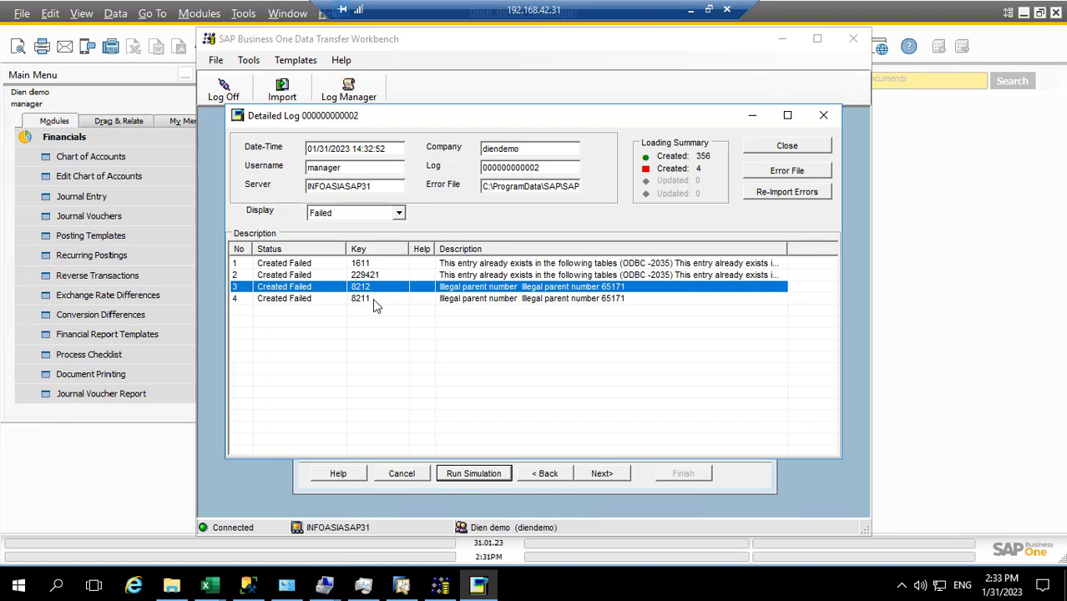
pyautogui.click(373, 299)
pyautogui.click(368, 287)
pyautogui.click(365, 299)
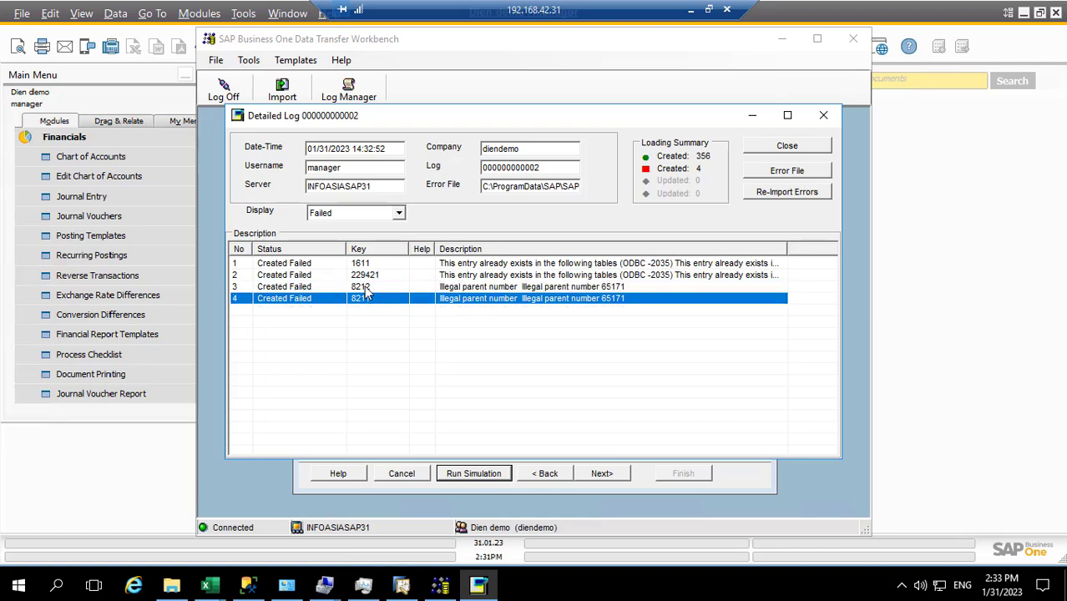
pyautogui.click(367, 288)
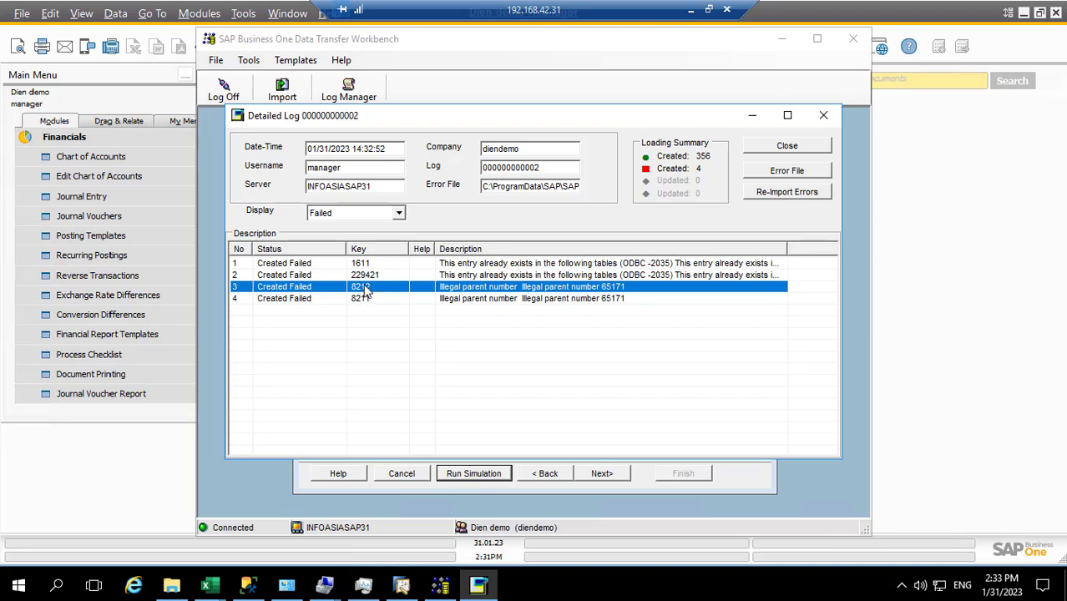
pyautogui.click(240, 267)
pyautogui.click(240, 275)
pyautogui.click(239, 287)
pyautogui.click(240, 298)
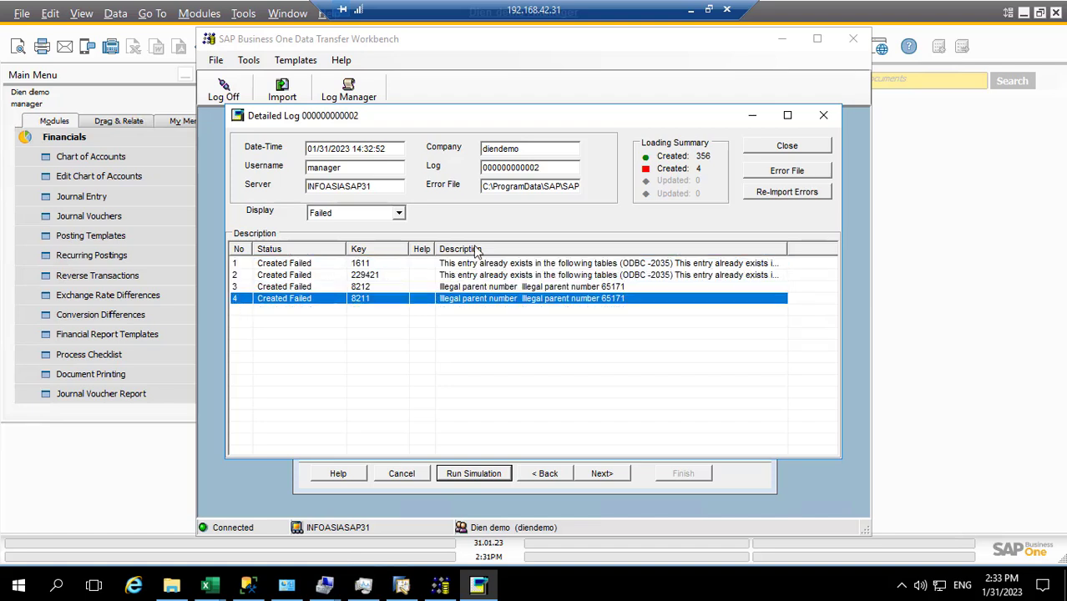
pyautogui.click(788, 146)
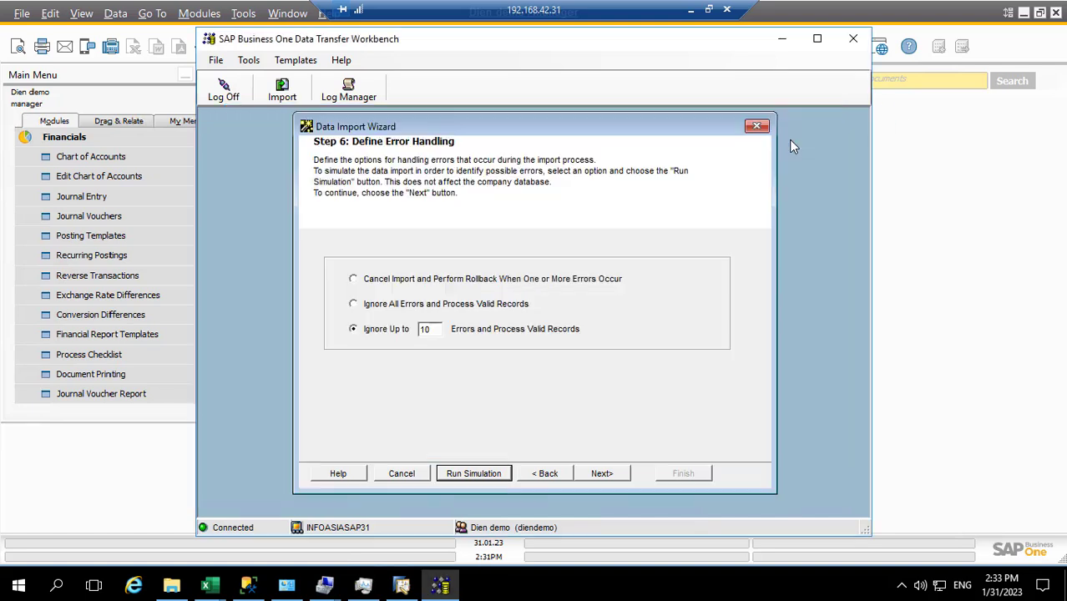
# Step: Ignore all errors, process valid records, and run the real import of 356 accounts
pyautogui.click(398, 308)
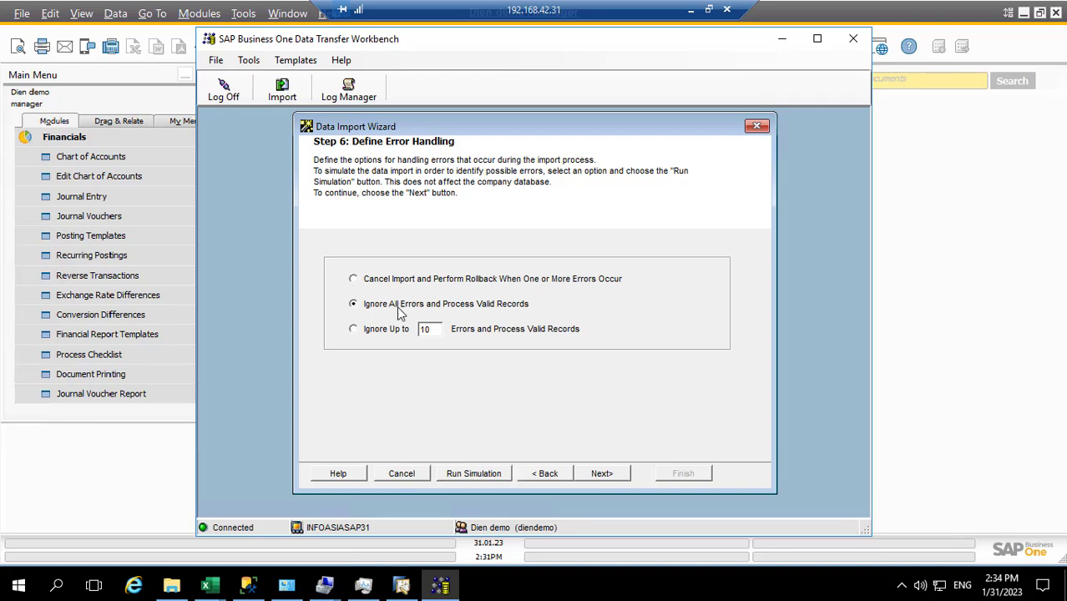
pyautogui.click(603, 474)
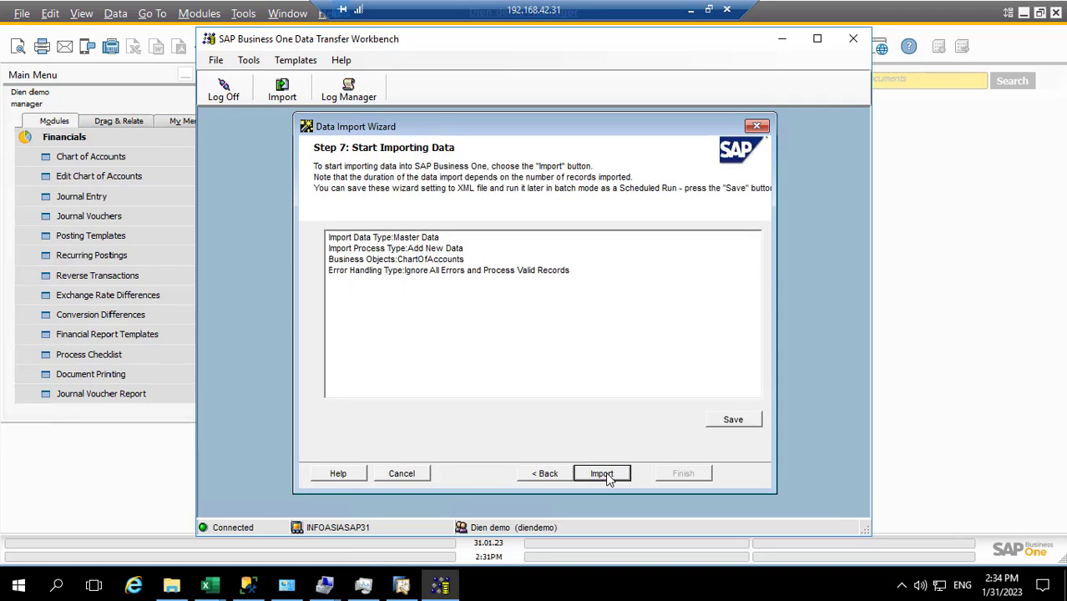
pyautogui.click(602, 473)
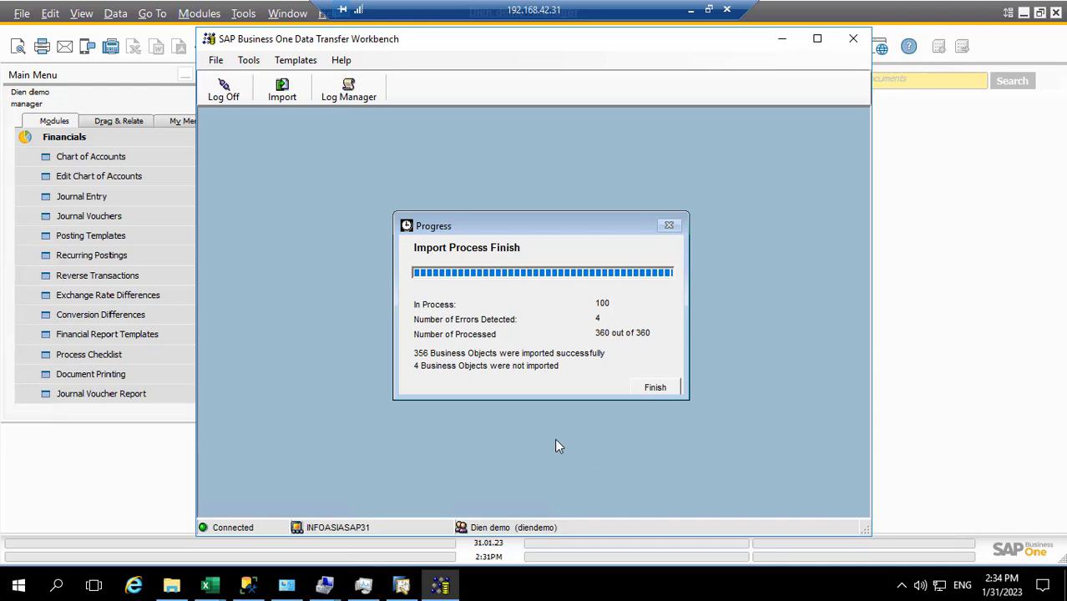
# Step: Finish the import and open its detailed log, showing successful entries first
pyautogui.click(656, 388)
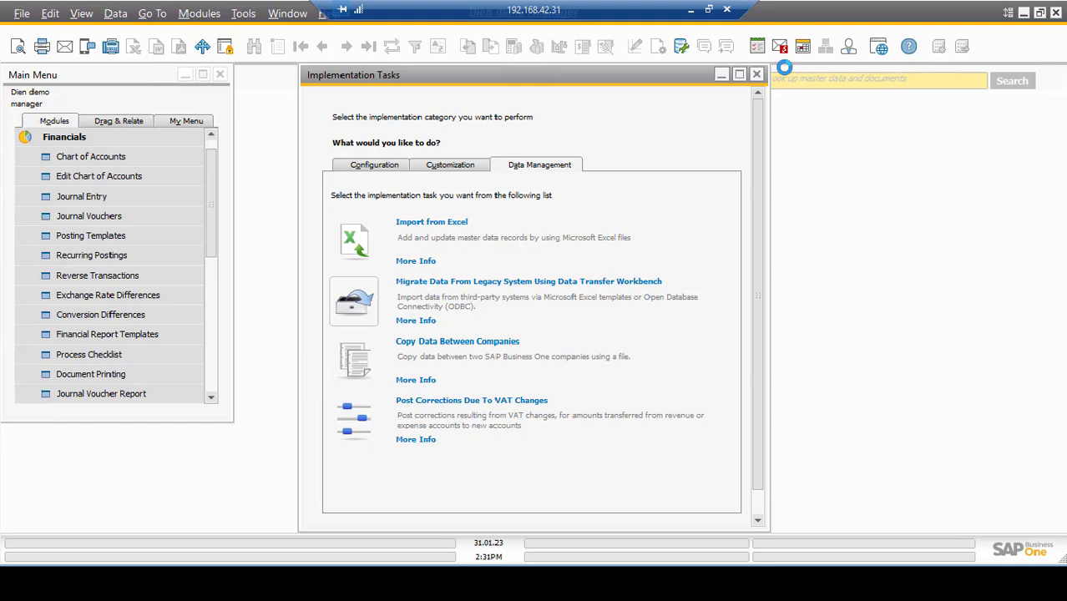
pyautogui.click(753, 115)
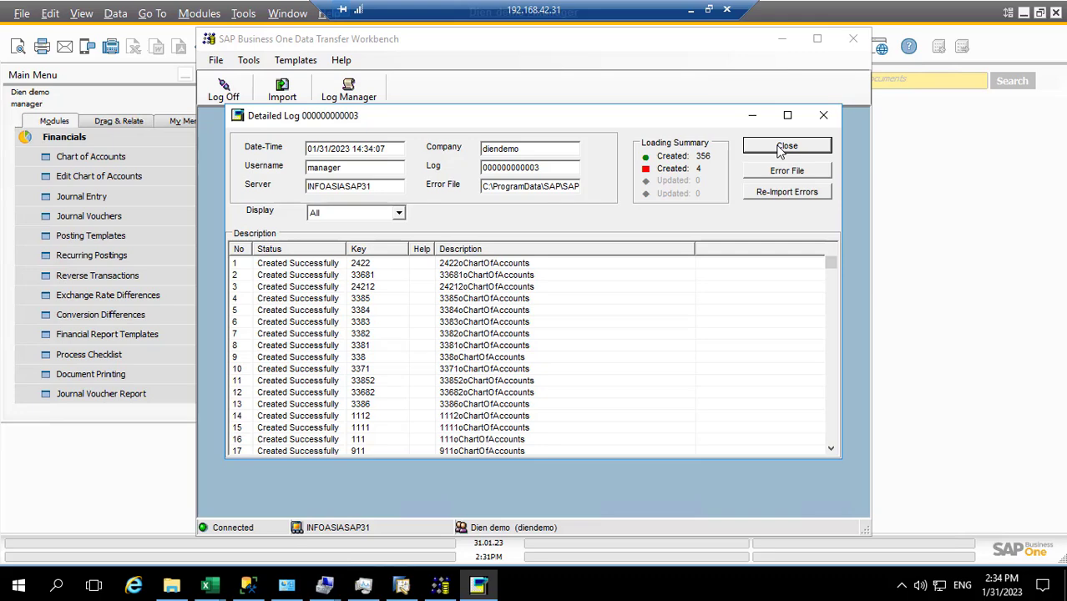
pyautogui.click(398, 213)
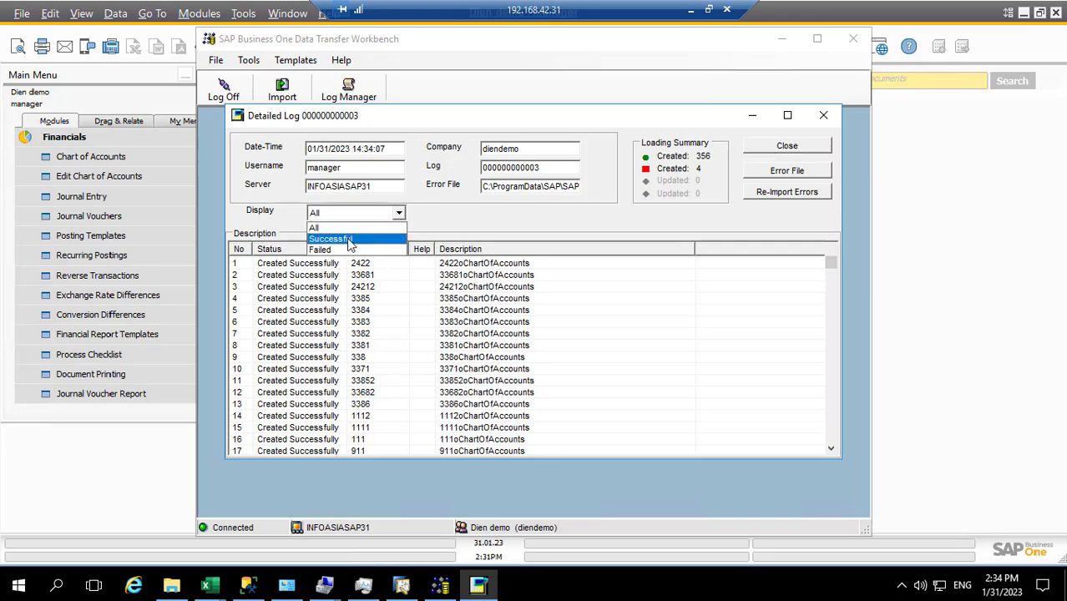
pyautogui.click(343, 240)
# Step: Filter the log to Failed, review failed accounts 8212, 8211 and 1611, then close it
pyautogui.click(399, 213)
pyautogui.click(336, 250)
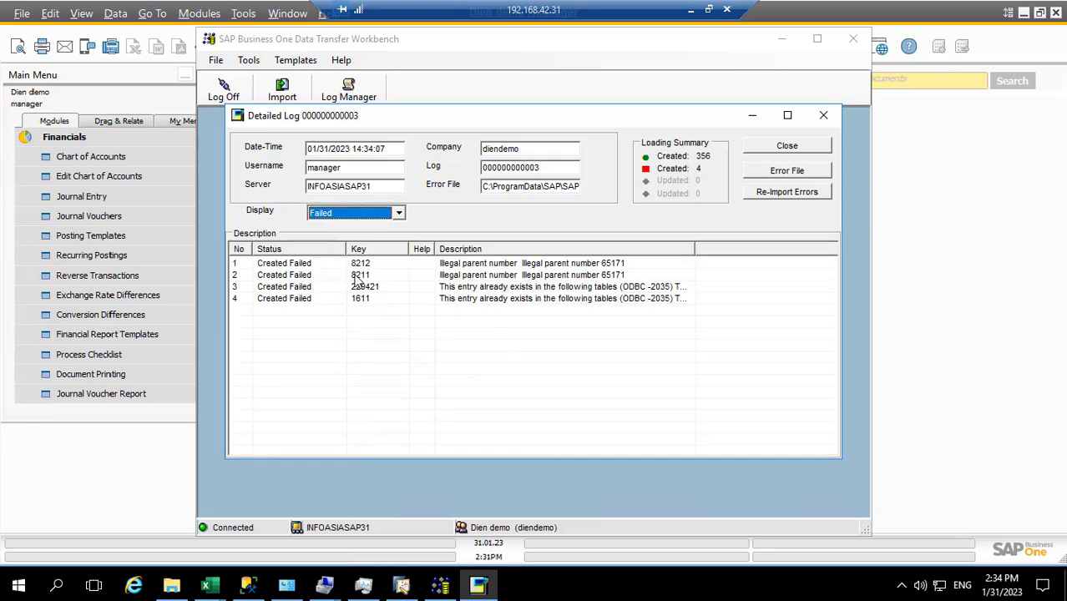
pyautogui.click(359, 265)
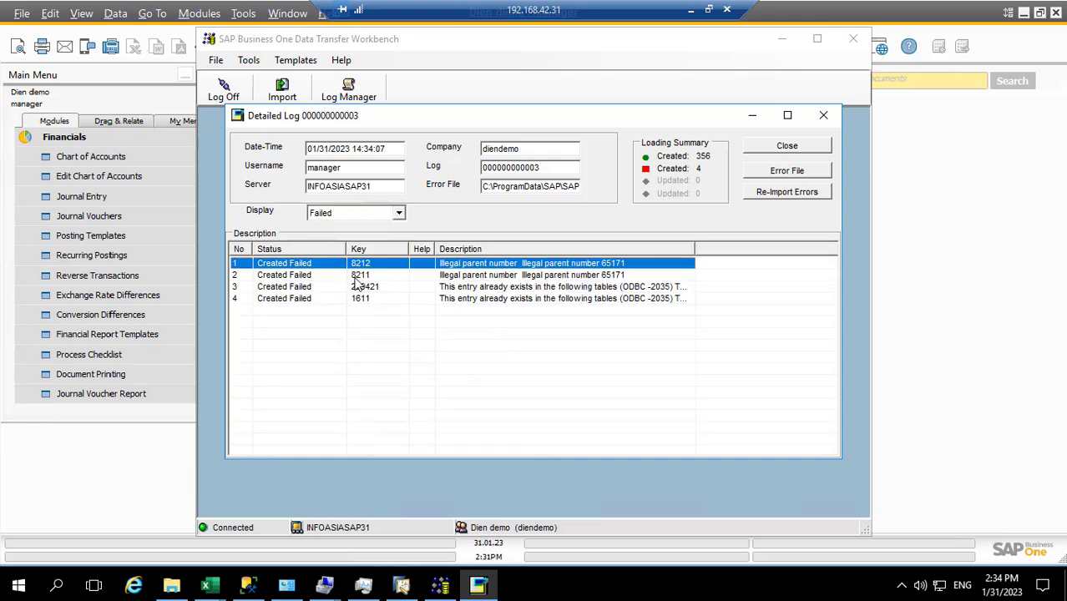
pyautogui.click(357, 276)
pyautogui.click(357, 299)
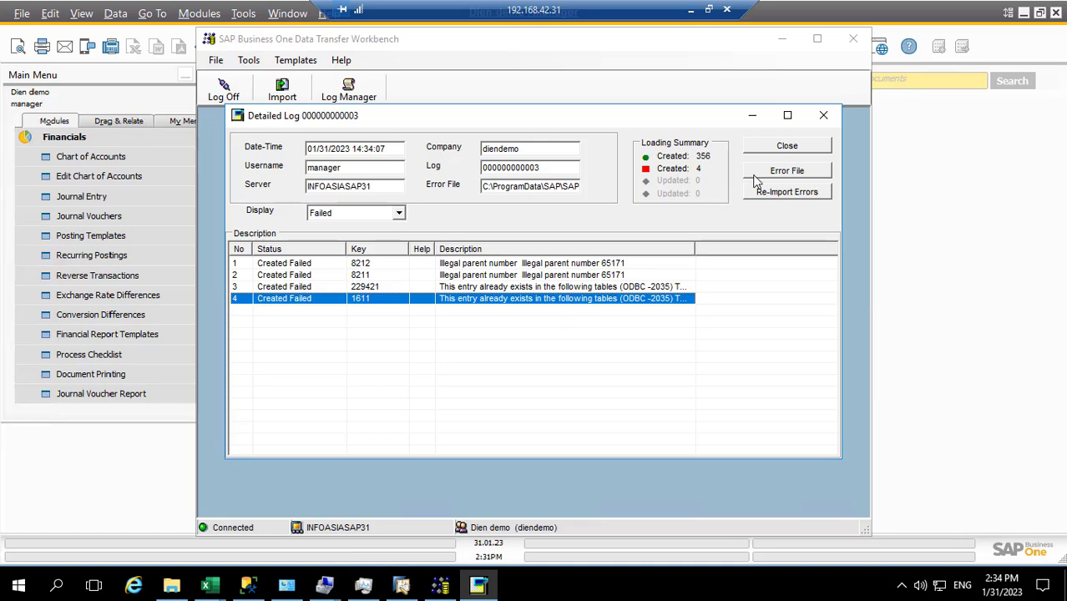
pyautogui.click(782, 148)
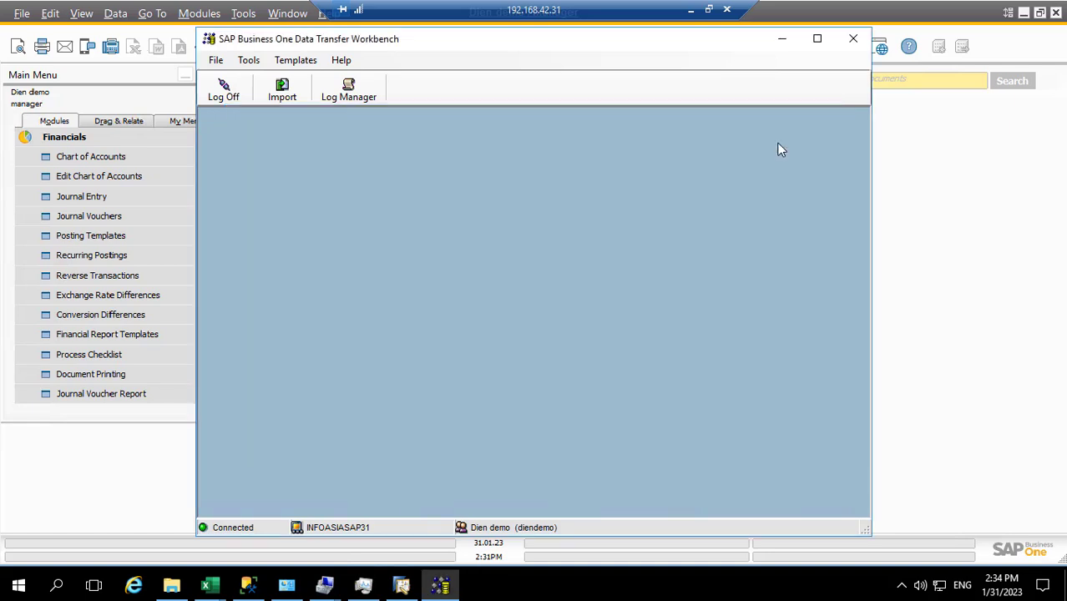
# Step: Close the Data Transfer Workbench and shut down the unresponsive SAP Business One client
pyautogui.click(853, 42)
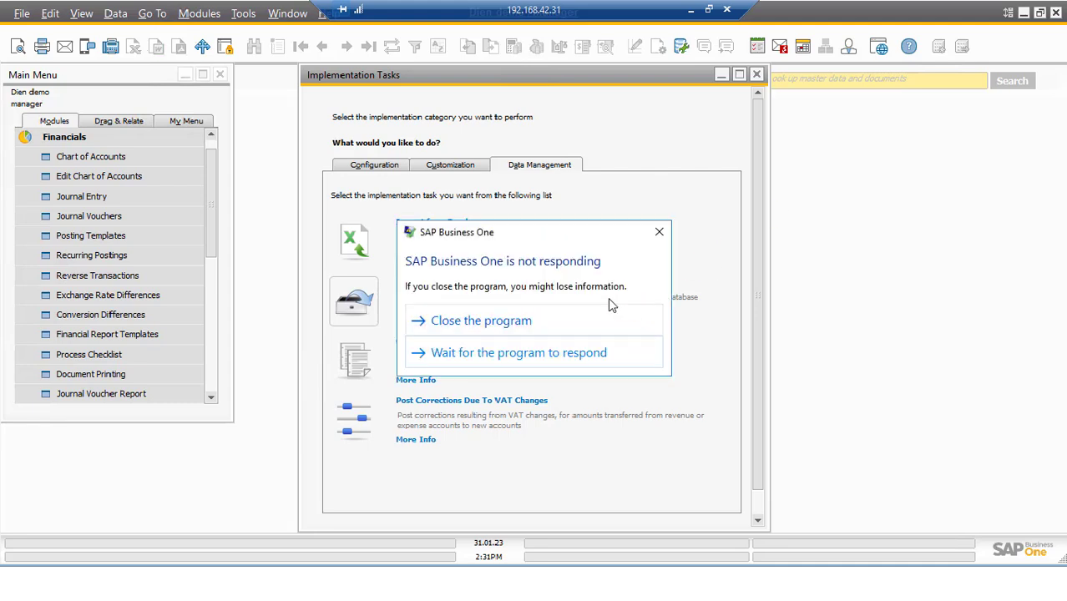
pyautogui.click(524, 350)
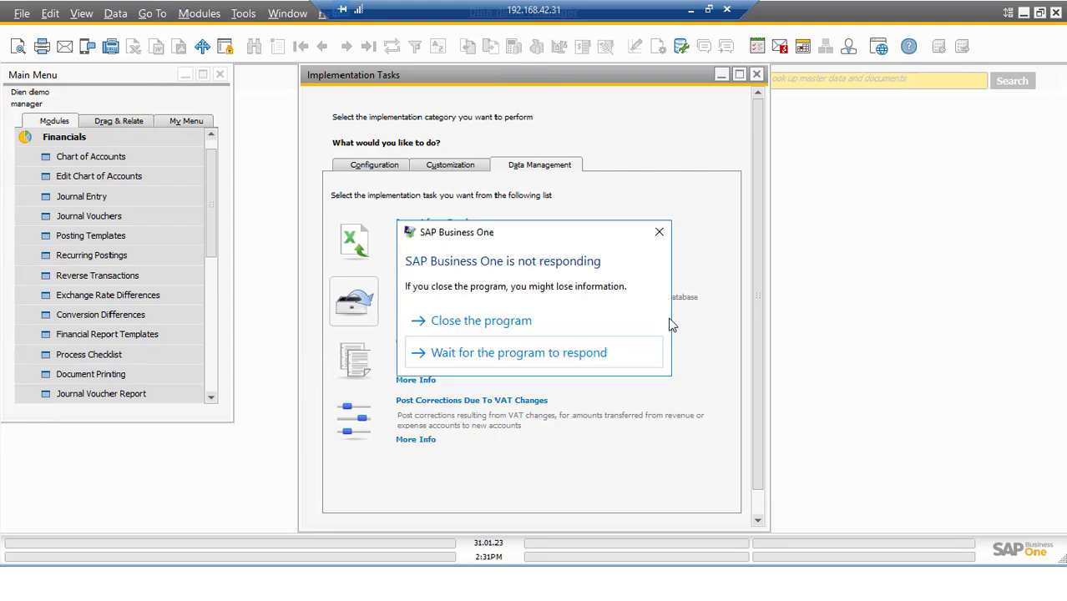
pyautogui.click(506, 321)
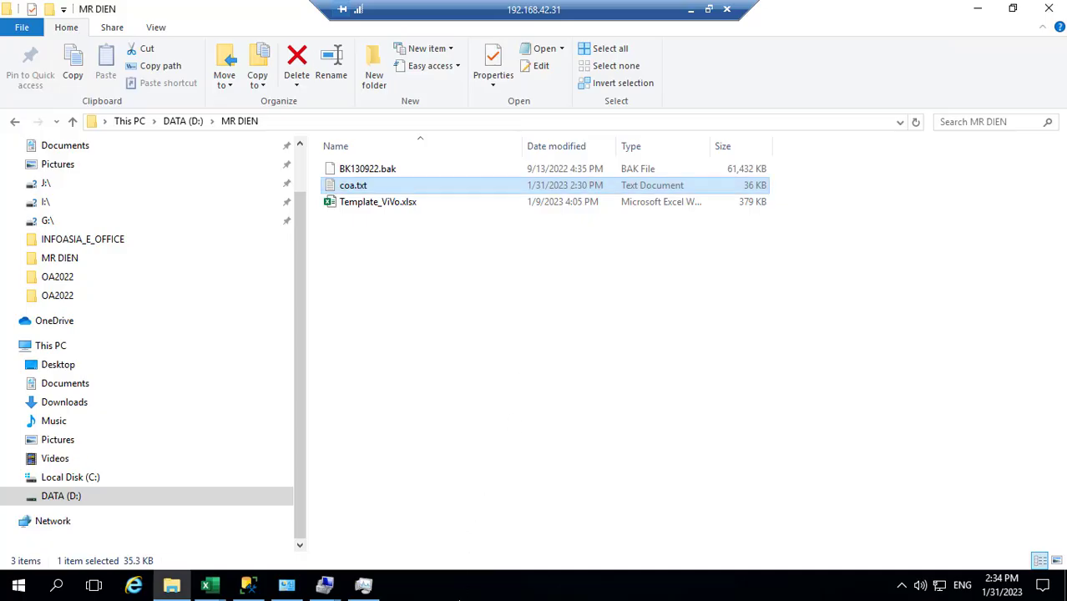
# Step: Show the desktop and relaunch the SAP Business One Client
pyautogui.rightClick(458, 594)
pyautogui.click(514, 423)
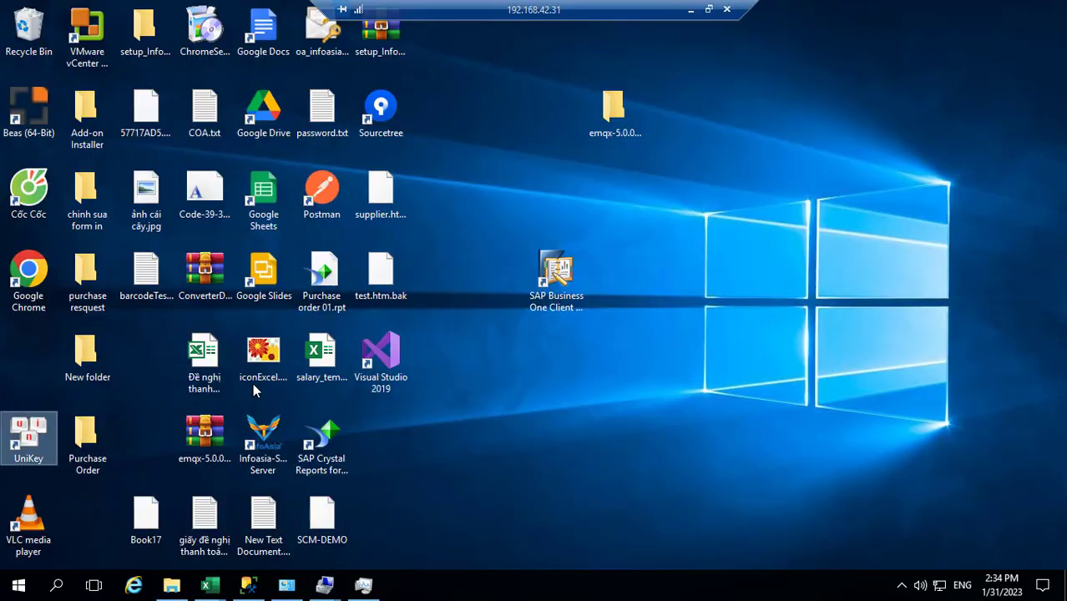
pyautogui.click(559, 280)
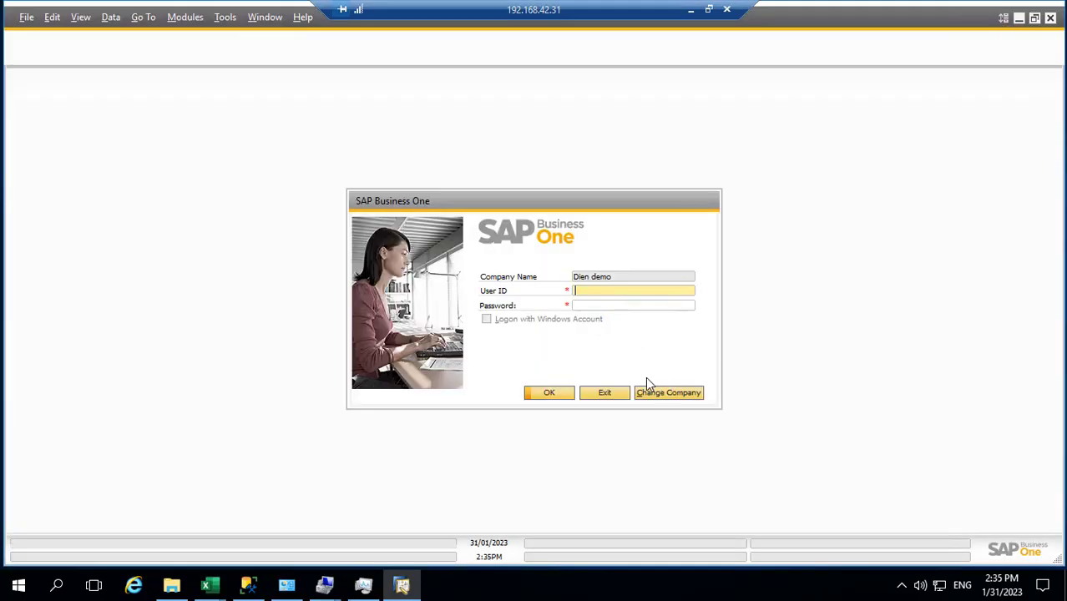
# Step: Log in to the demo company with the manager user ID and the account password
pyautogui.write('manager')
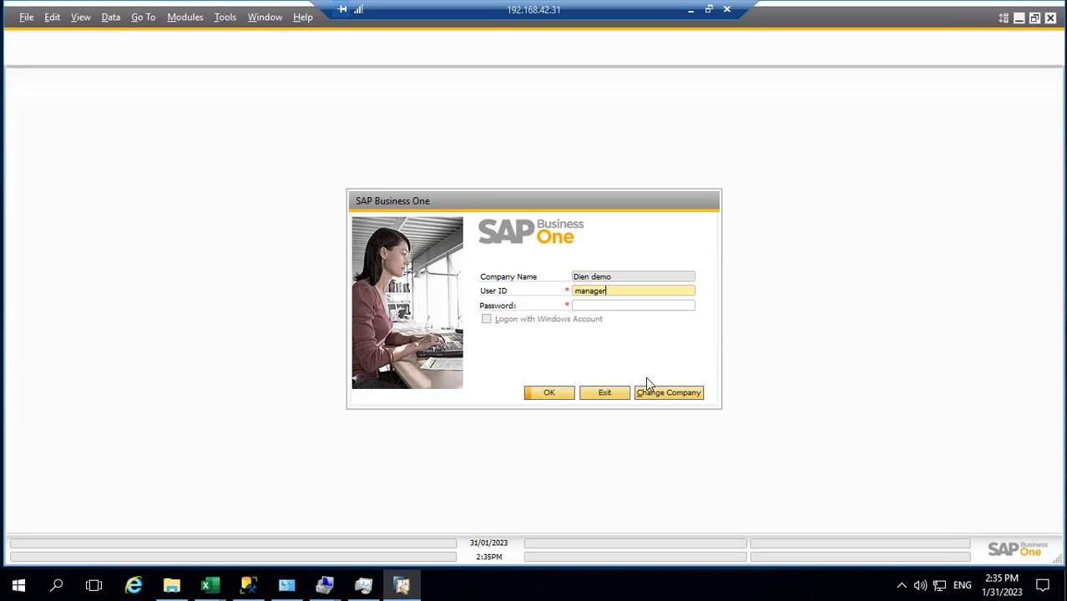
pyautogui.press('Tab')
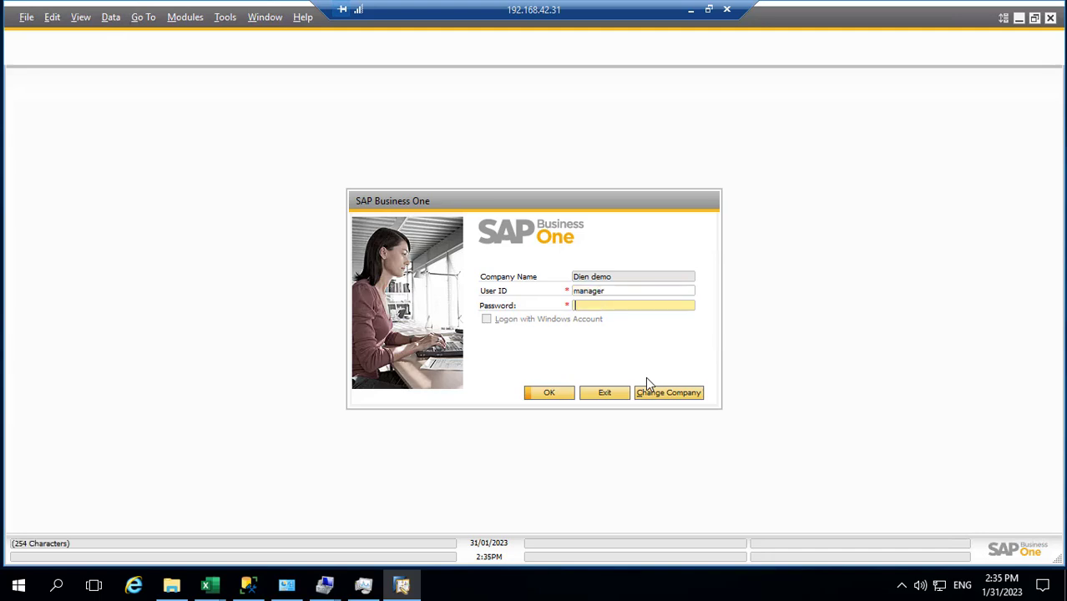
pyautogui.write('*********')
pyautogui.press('Return')
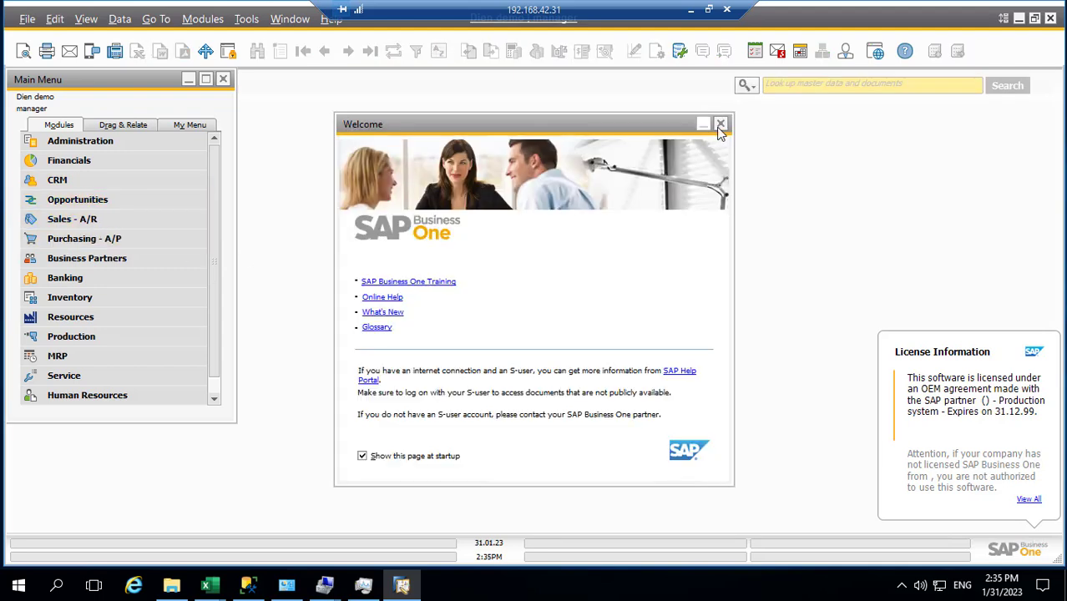
# Step: Close the Welcome page, view the Chart of Accounts window maximized, then close it
pyautogui.click(721, 125)
pyautogui.click(85, 162)
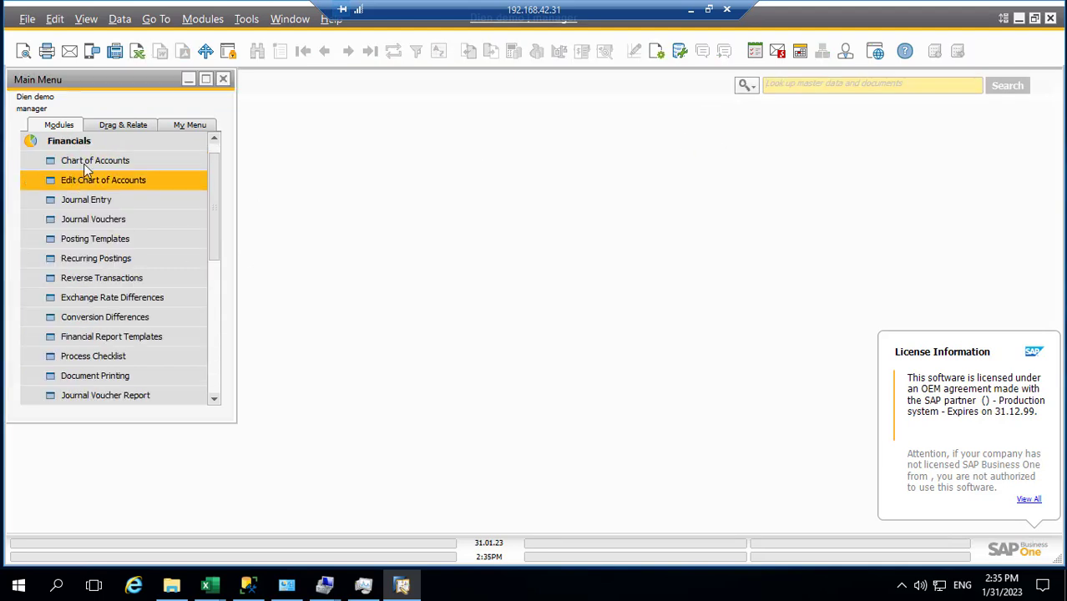
pyautogui.click(85, 162)
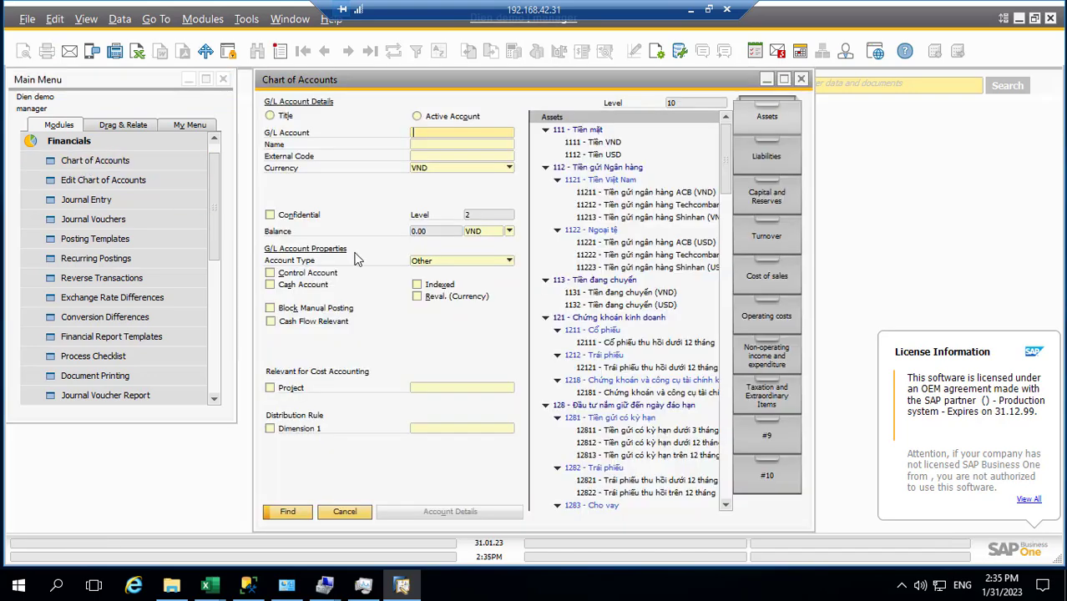
pyautogui.click(783, 80)
pyautogui.scroll(-6, 544, 298)
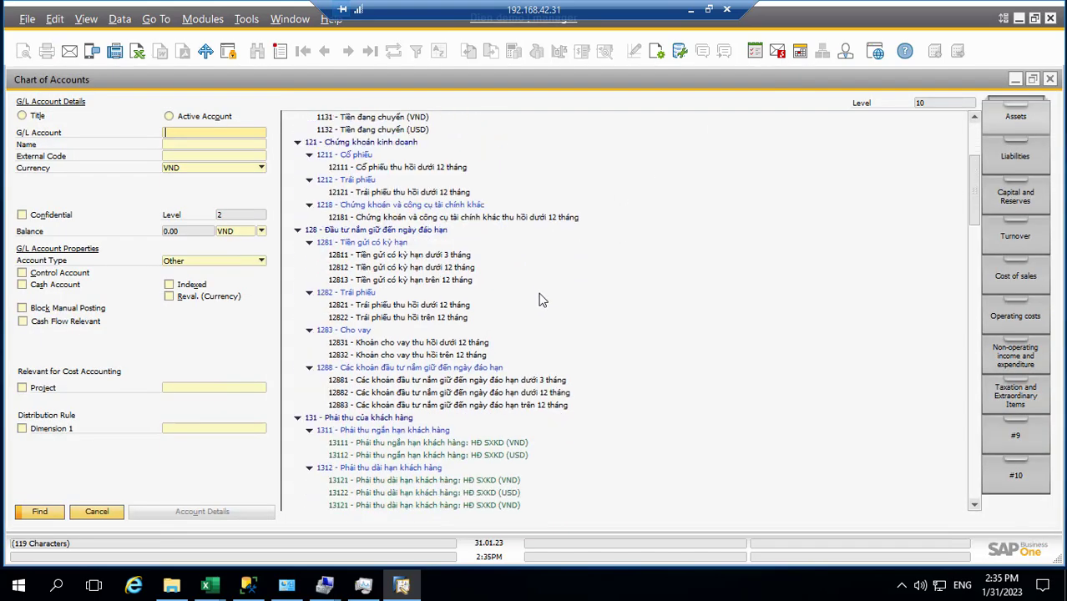
pyautogui.click(1051, 86)
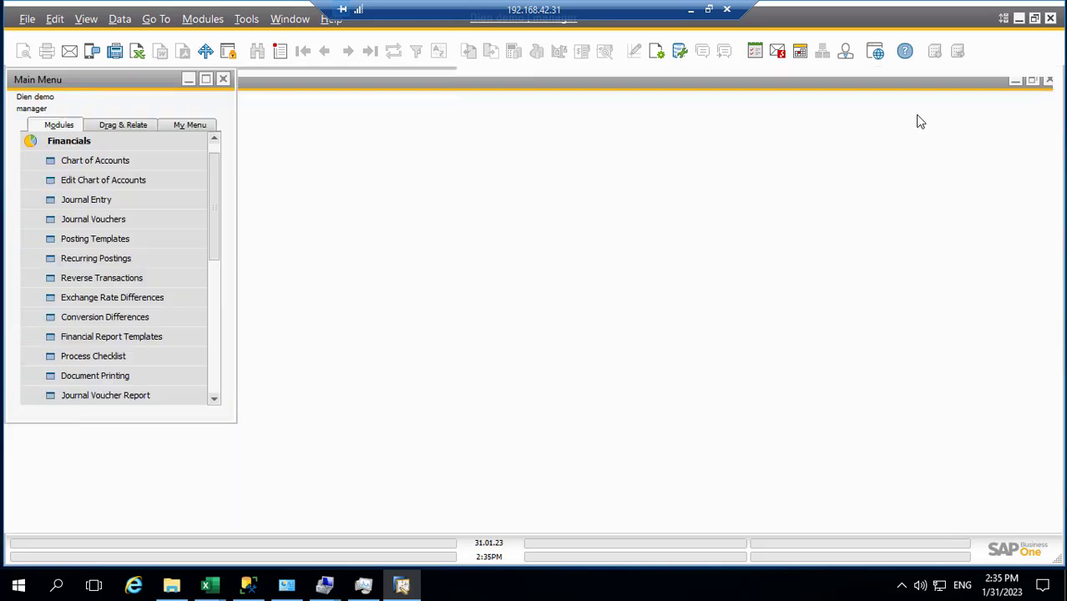
# Step: Open Edit Chart of Accounts with all categories, maximize it, and select account 212
pyautogui.click(92, 182)
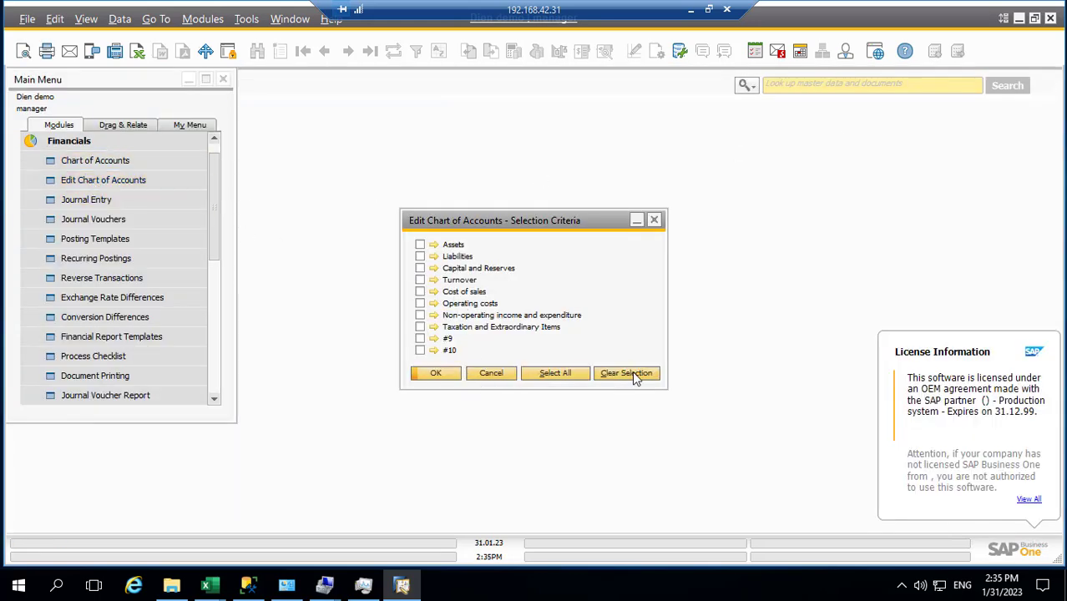
pyautogui.click(537, 373)
pyautogui.click(433, 373)
pyautogui.click(729, 171)
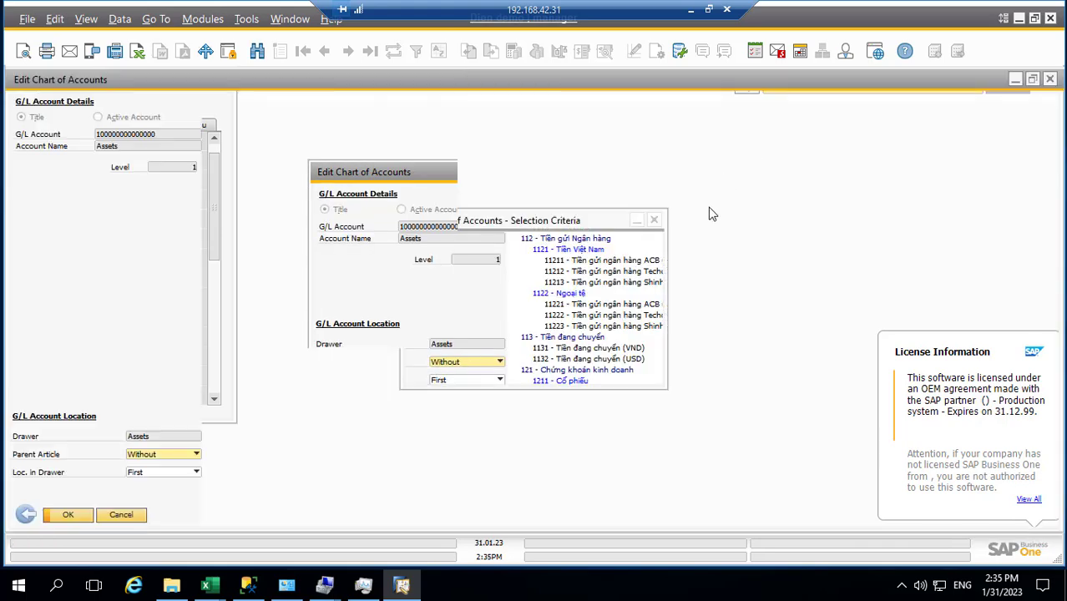
pyautogui.click(709, 10)
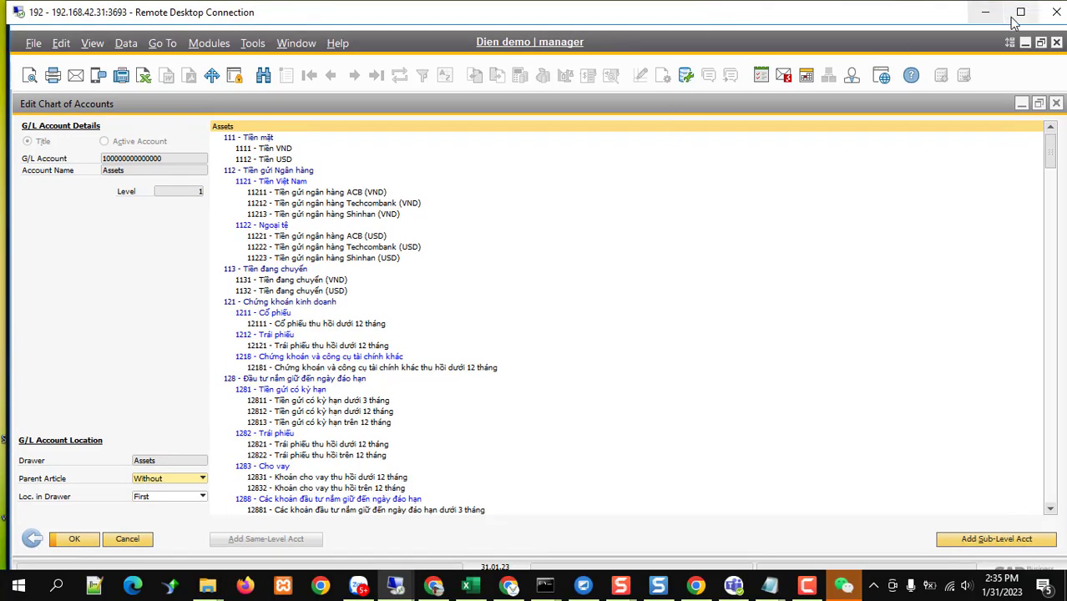
pyautogui.click(1020, 12)
pyautogui.scroll(-2, 339, 354)
pyautogui.scroll(-13, 339, 354)
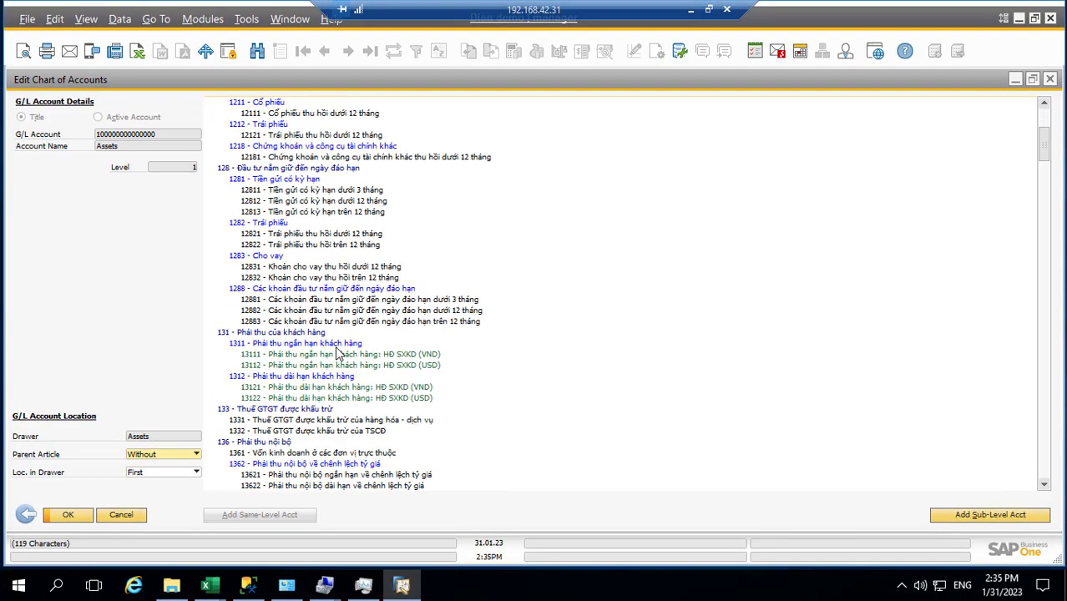
pyautogui.scroll(-12, 339, 354)
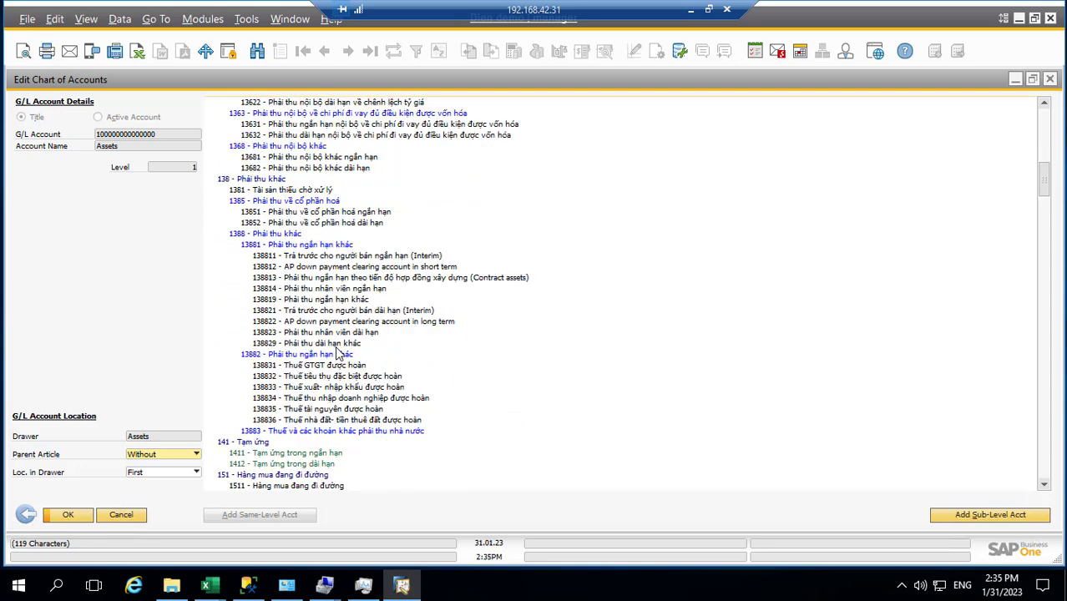
pyautogui.scroll(-12, 337, 354)
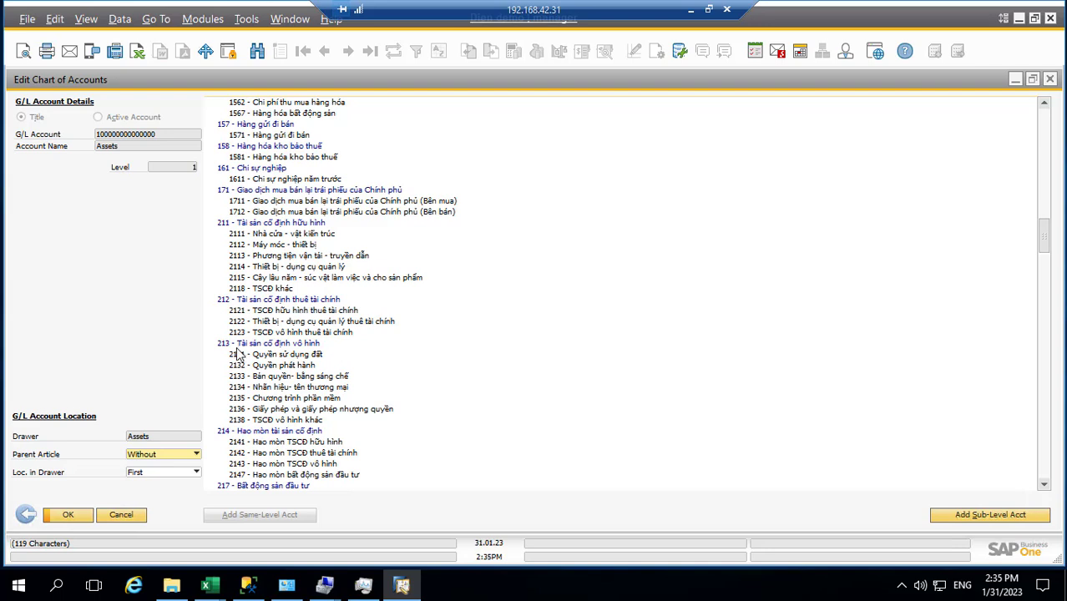
pyautogui.click(259, 301)
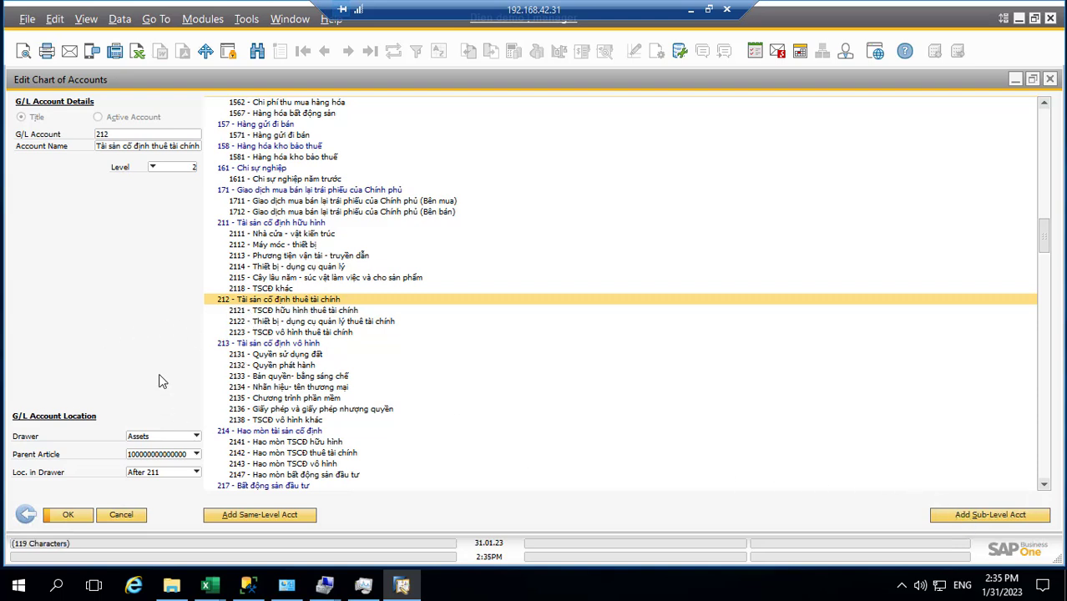
# Step: Add a same-level account after 212 with test account number qewqe
pyautogui.click(253, 515)
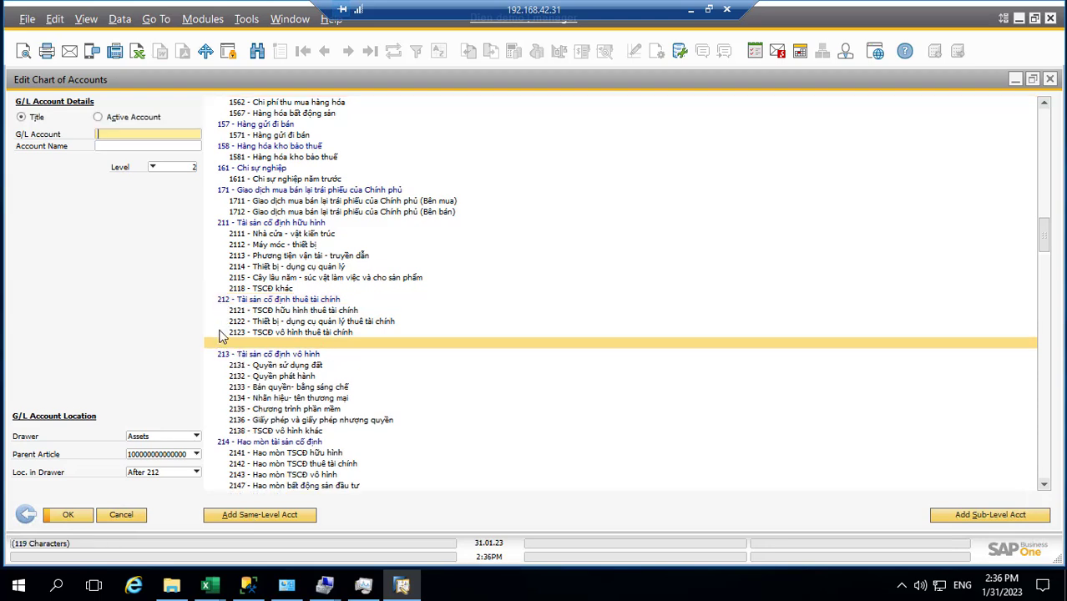
pyautogui.rightClick(213, 341)
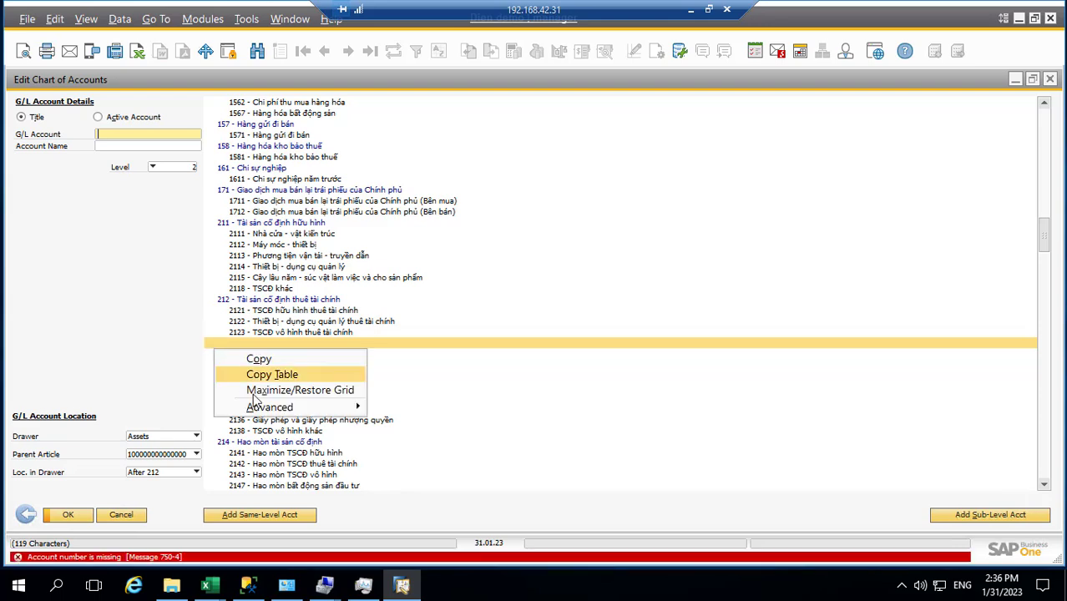
pyautogui.moveTo(259, 411)
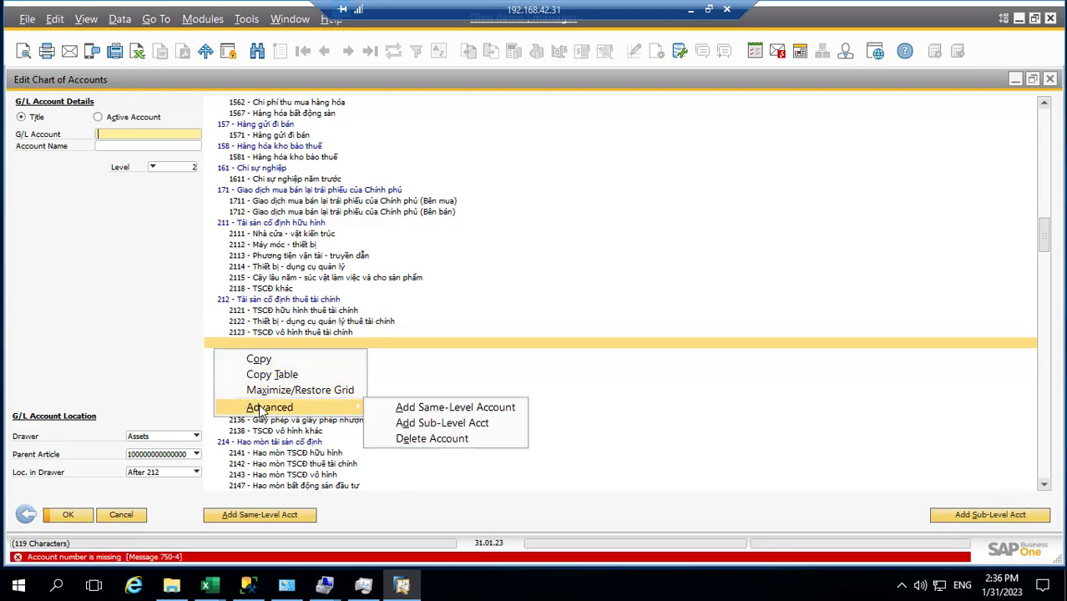
pyautogui.click(447, 446)
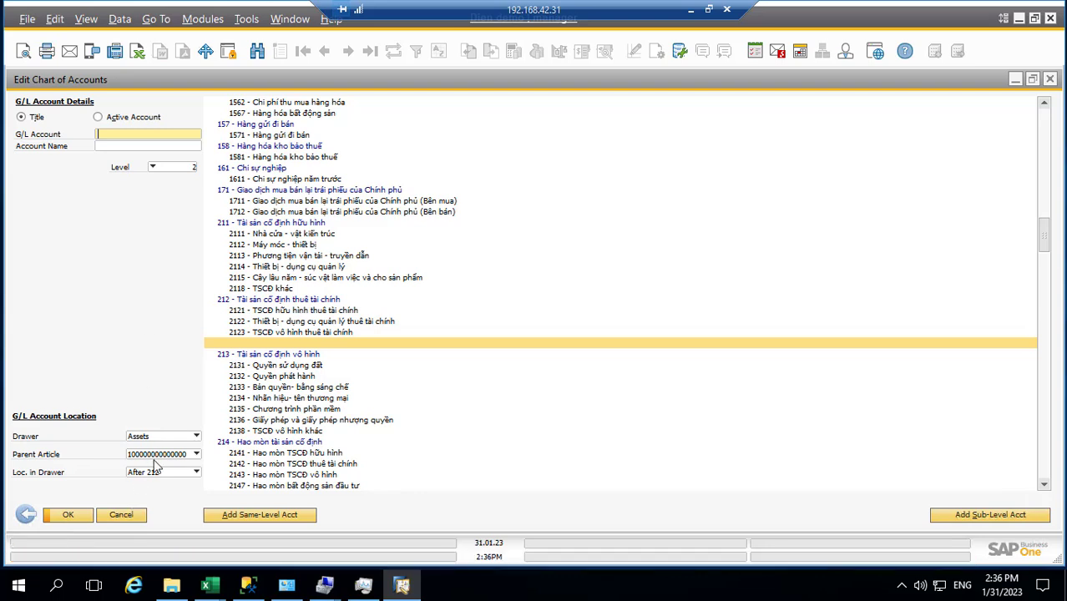
pyautogui.rightClick(221, 344)
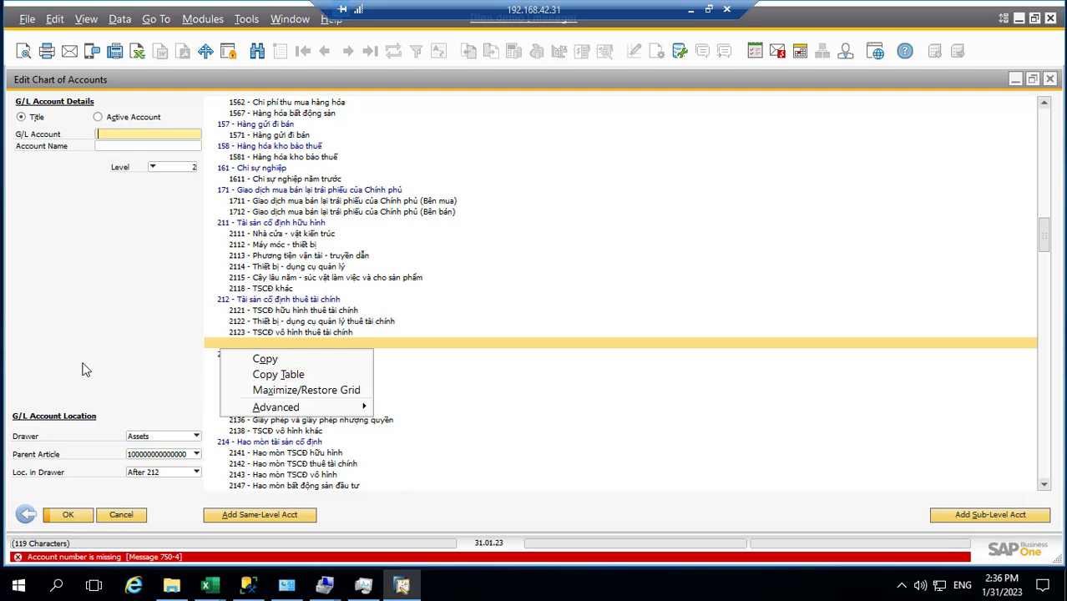
pyautogui.click(88, 324)
pyautogui.write('qewqe')
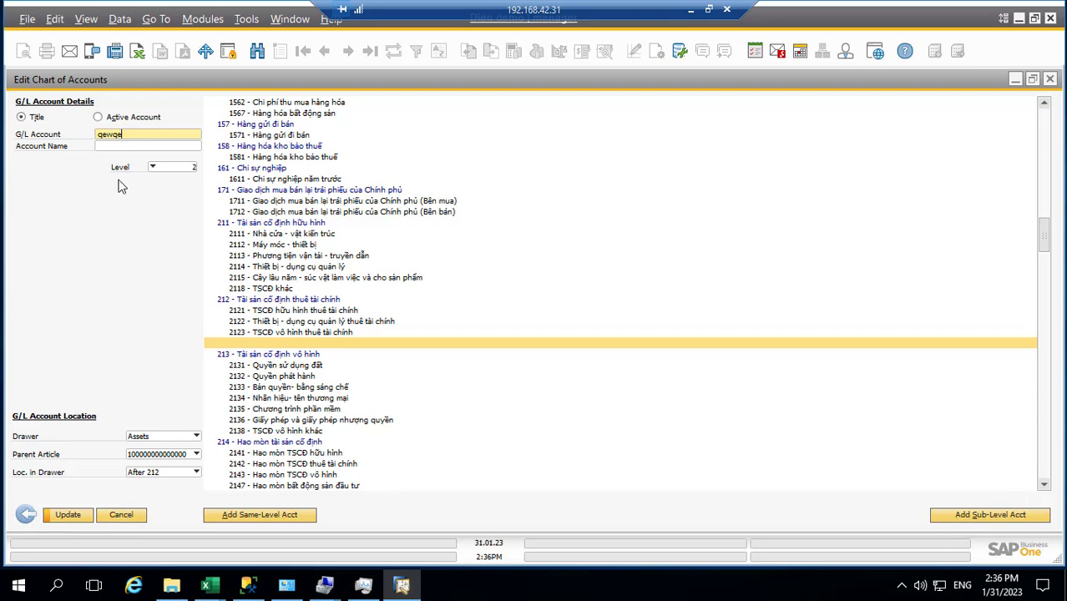
pyautogui.press('Tab')
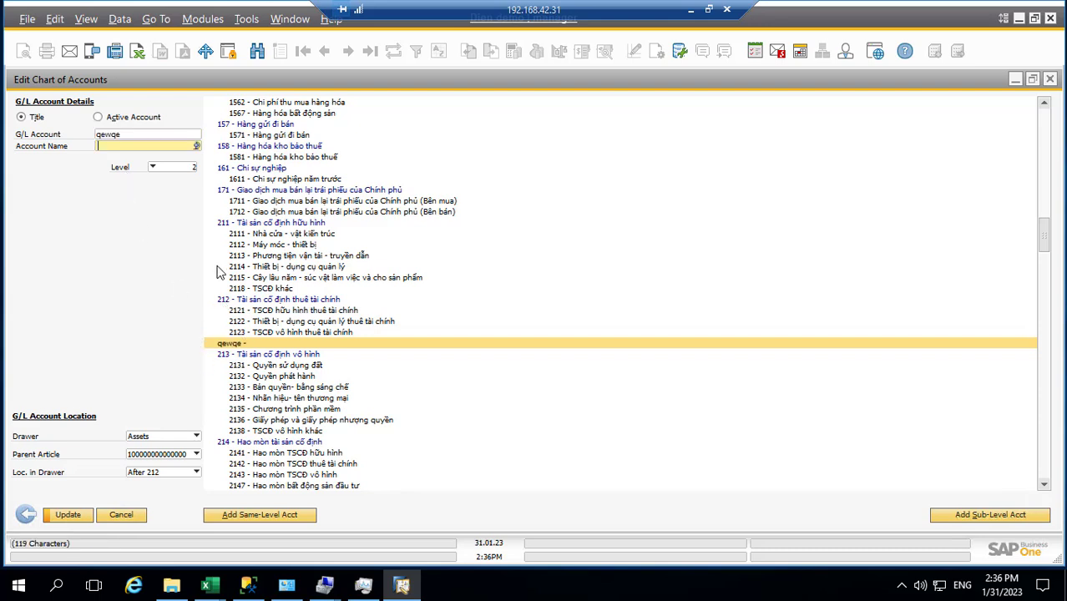
# Step: Delete the qewqe test account, reselect account 212, and close the editor without saving
pyautogui.rightClick(233, 347)
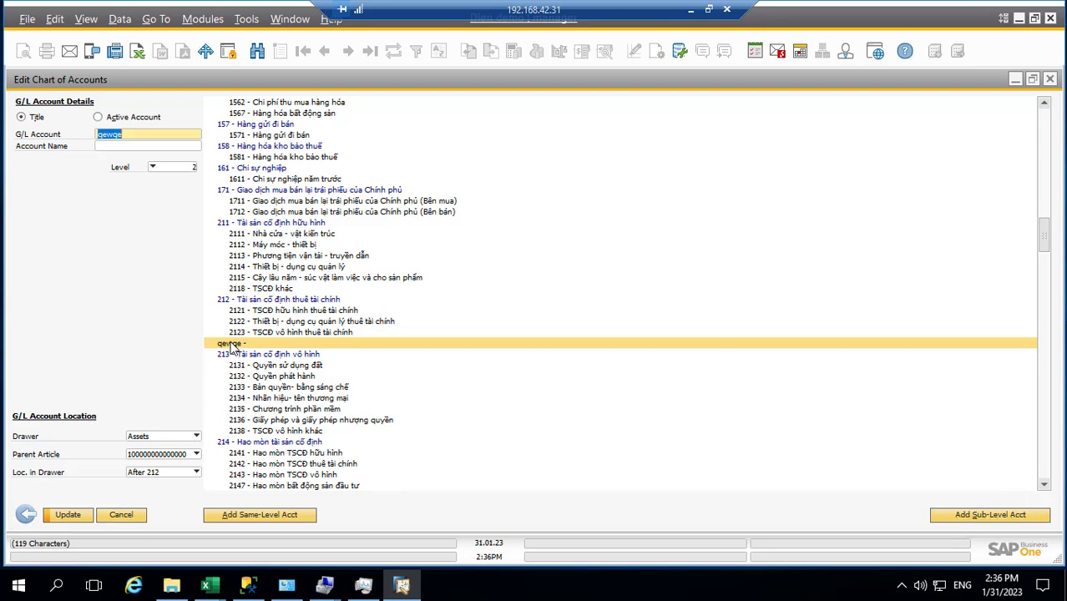
pyautogui.moveTo(293, 407)
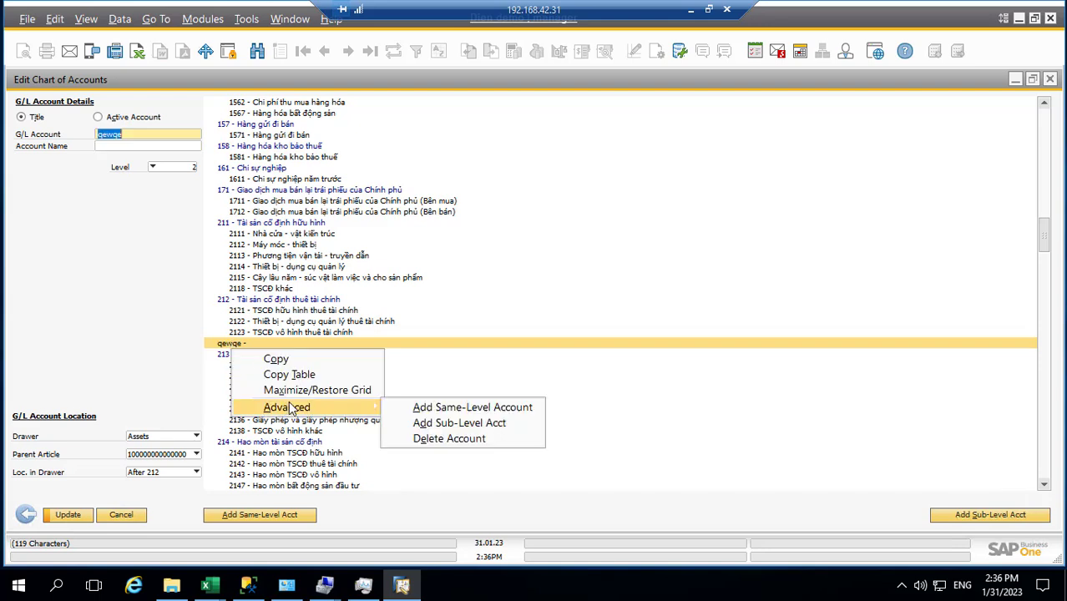
pyautogui.click(469, 445)
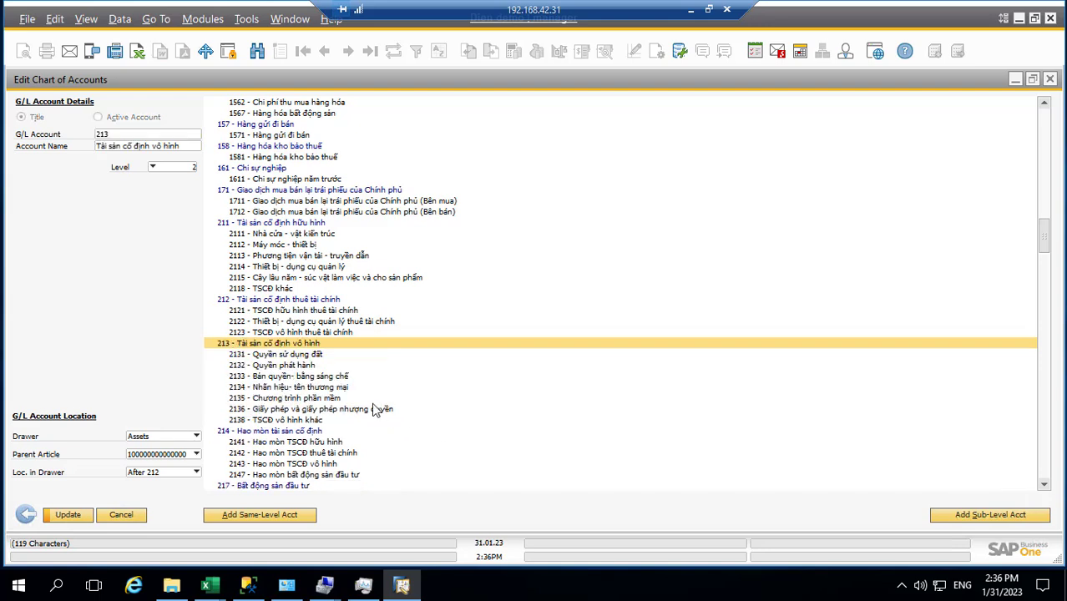
pyautogui.click(316, 334)
pyautogui.click(298, 304)
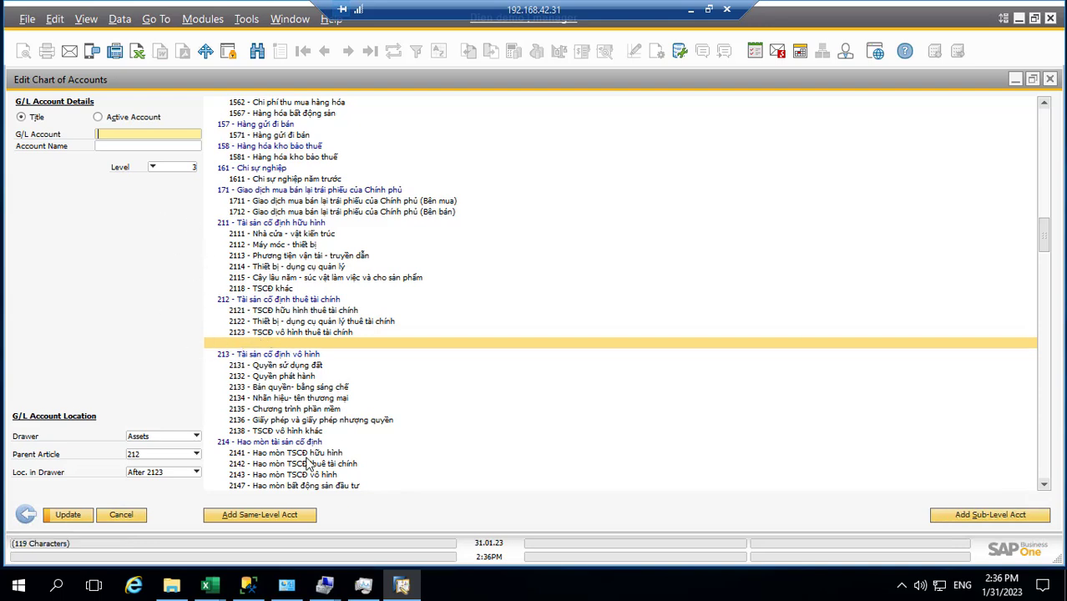
pyautogui.click(121, 515)
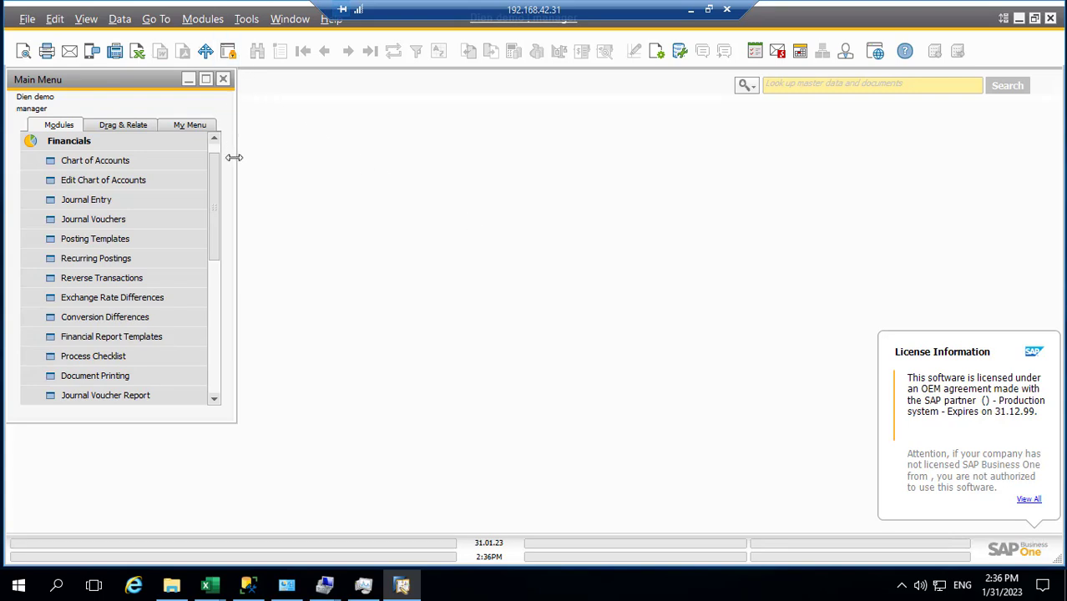
# Step: Search the menus for 'cur' to open the Currencies setup, check it, and close it
pyautogui.click(204, 20)
pyautogui.click(768, 87)
pyautogui.click(203, 20)
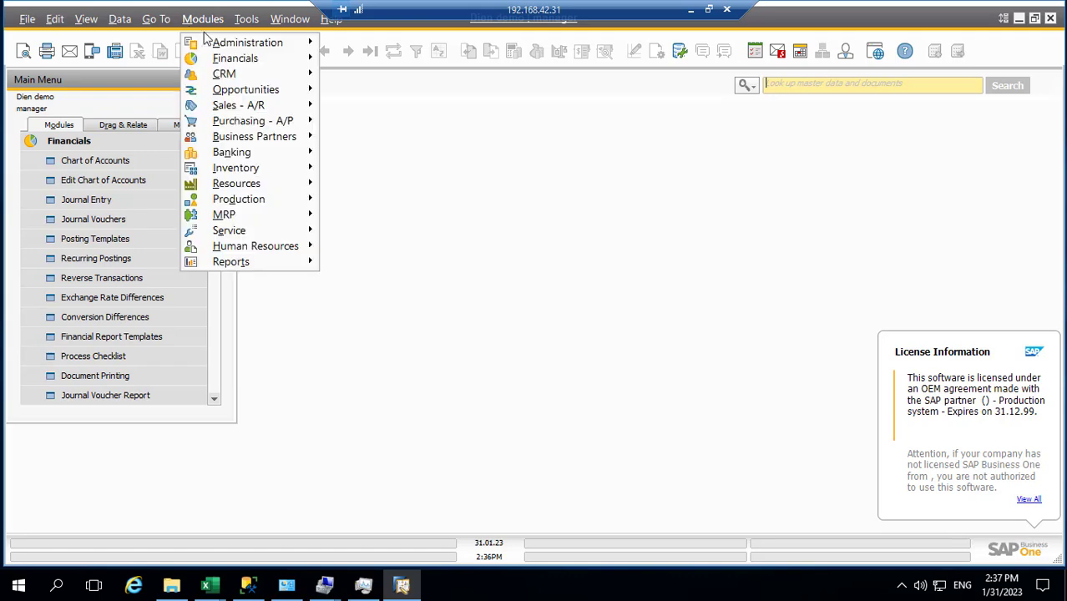
pyautogui.moveTo(250, 43)
pyautogui.moveTo(374, 93)
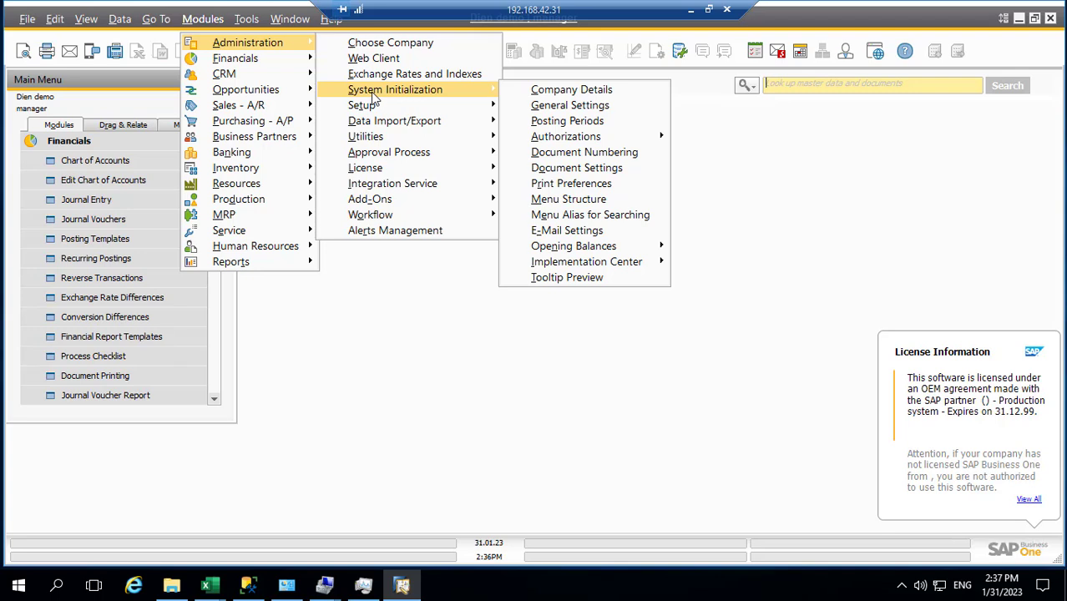
pyautogui.click(793, 92)
pyautogui.write('cu')
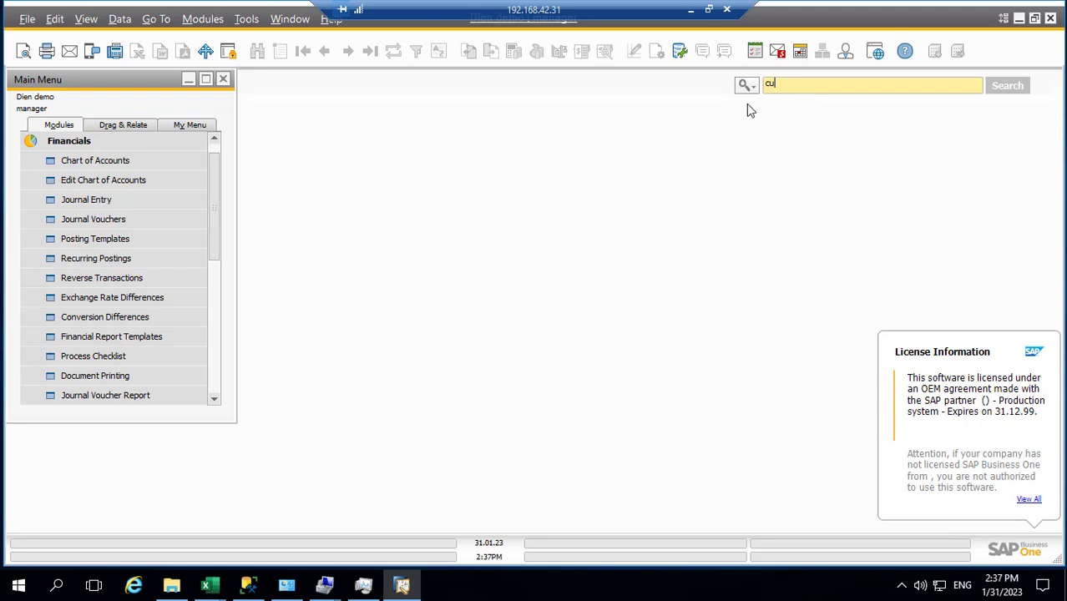
pyautogui.click(746, 88)
pyautogui.click(770, 125)
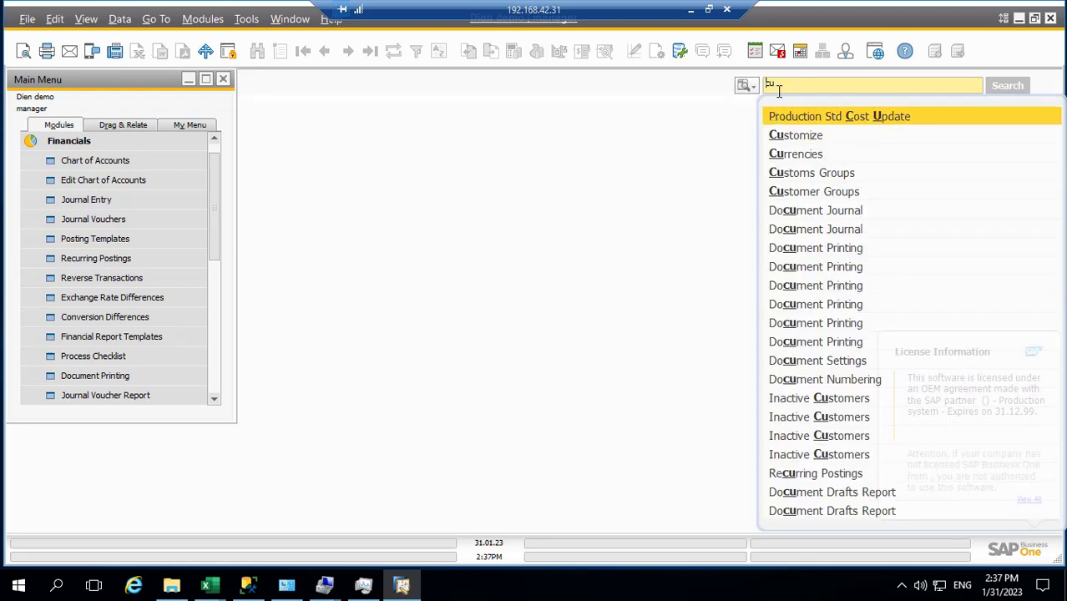
pyautogui.click(785, 87)
pyautogui.write('r')
pyautogui.click(787, 118)
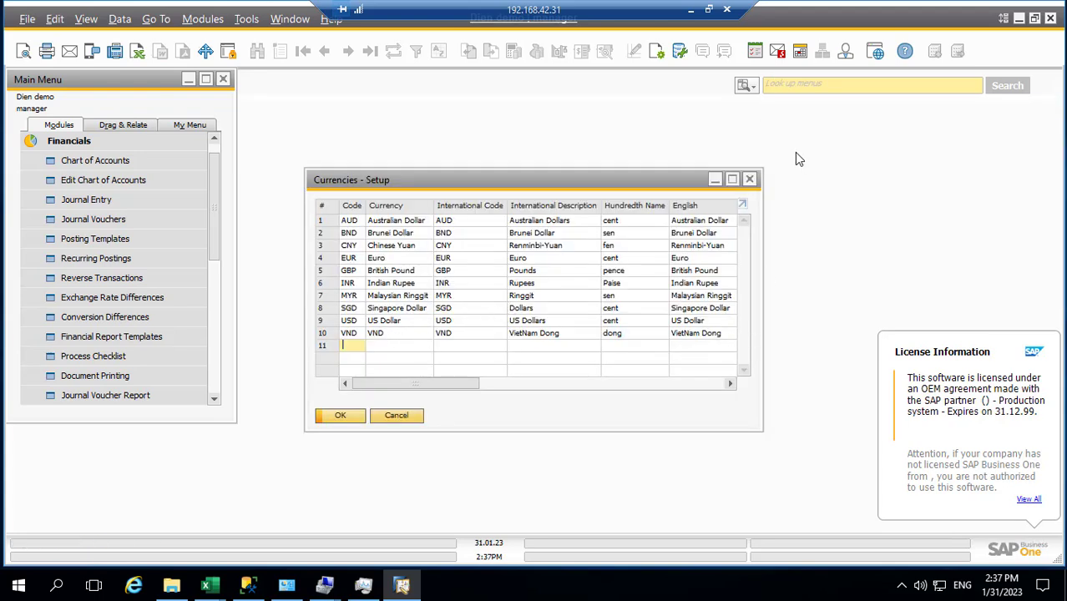
pyautogui.click(749, 180)
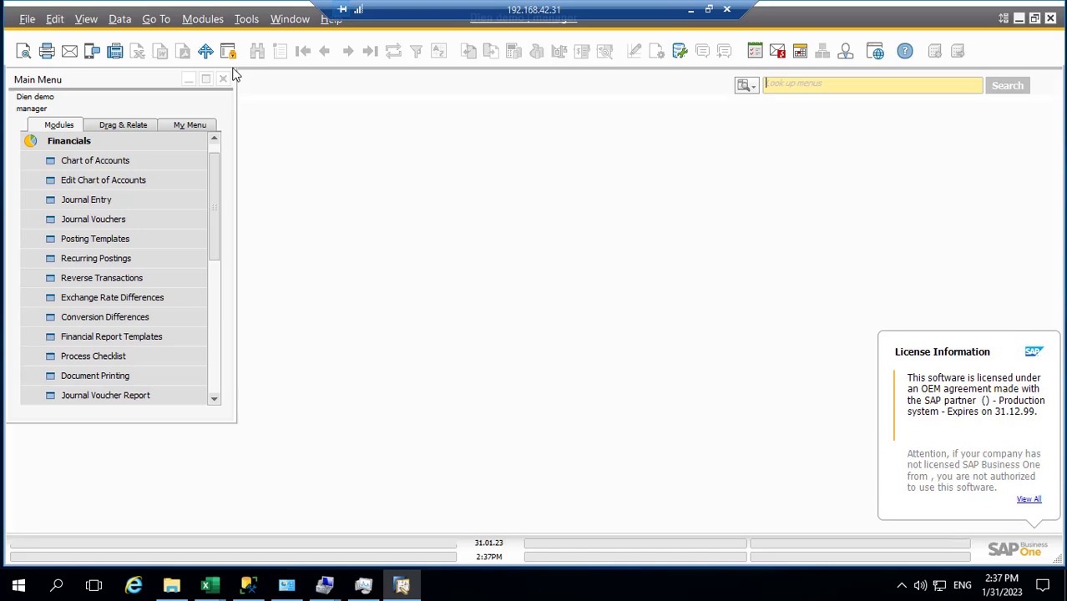
# Step: Open Posting Periods under System Initialization, review periods 2023-01 to 2023-12, and close it
pyautogui.click(203, 18)
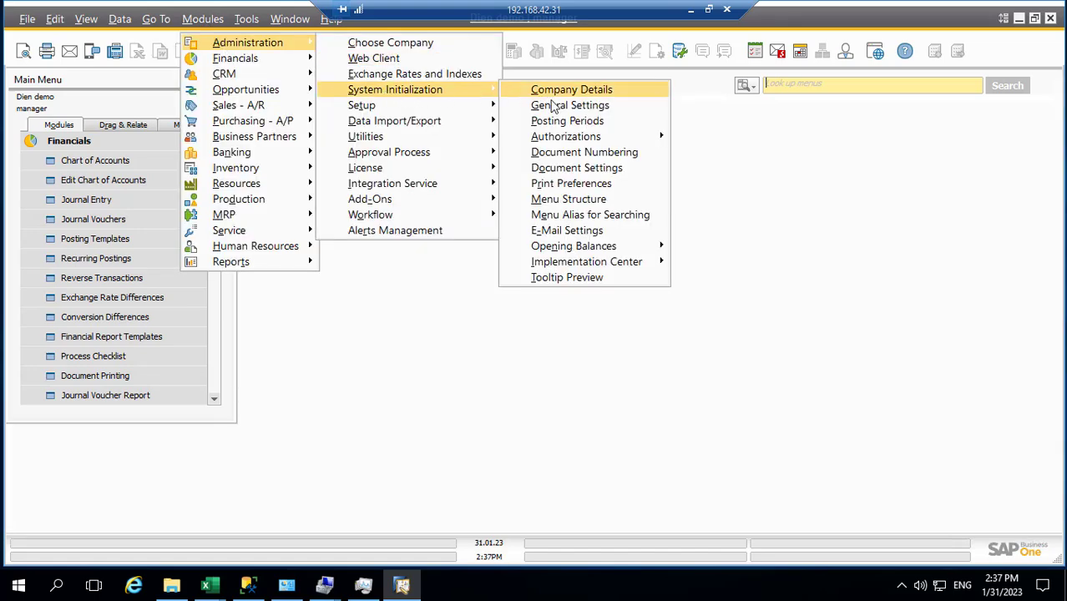
pyautogui.click(556, 121)
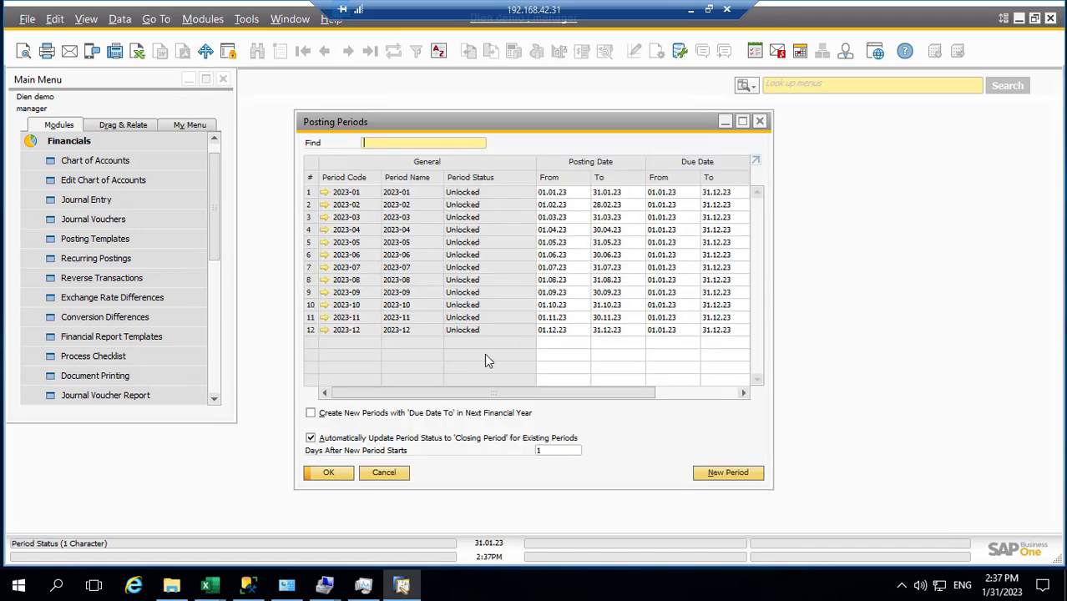
pyautogui.moveTo(503, 397)
pyautogui.mouseDown()
pyautogui.moveTo(659, 389)
pyautogui.moveTo(501, 402)
pyautogui.mouseUp()
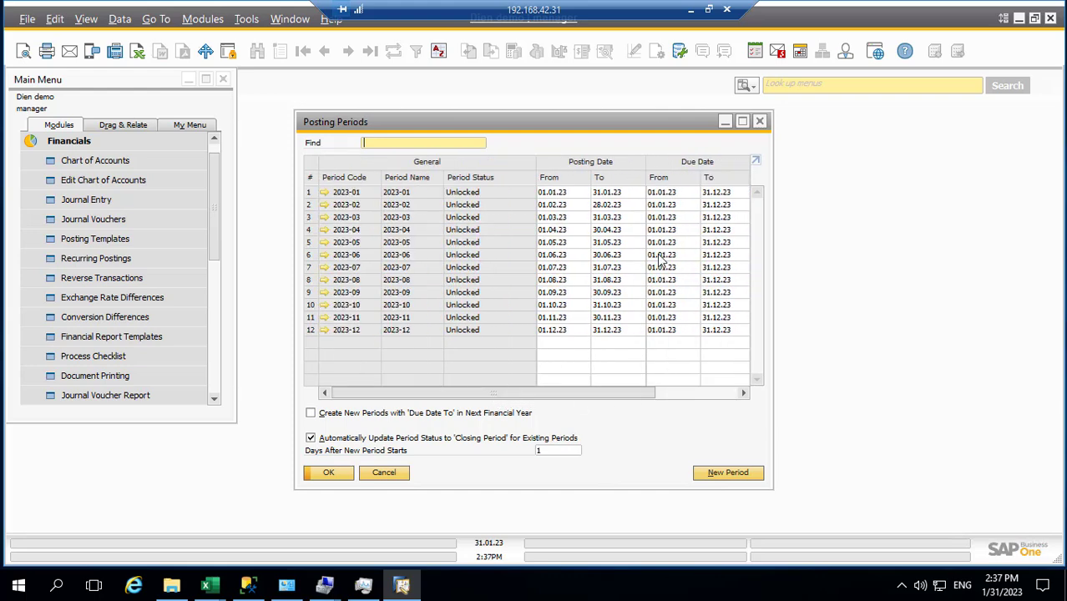
pyautogui.click(760, 122)
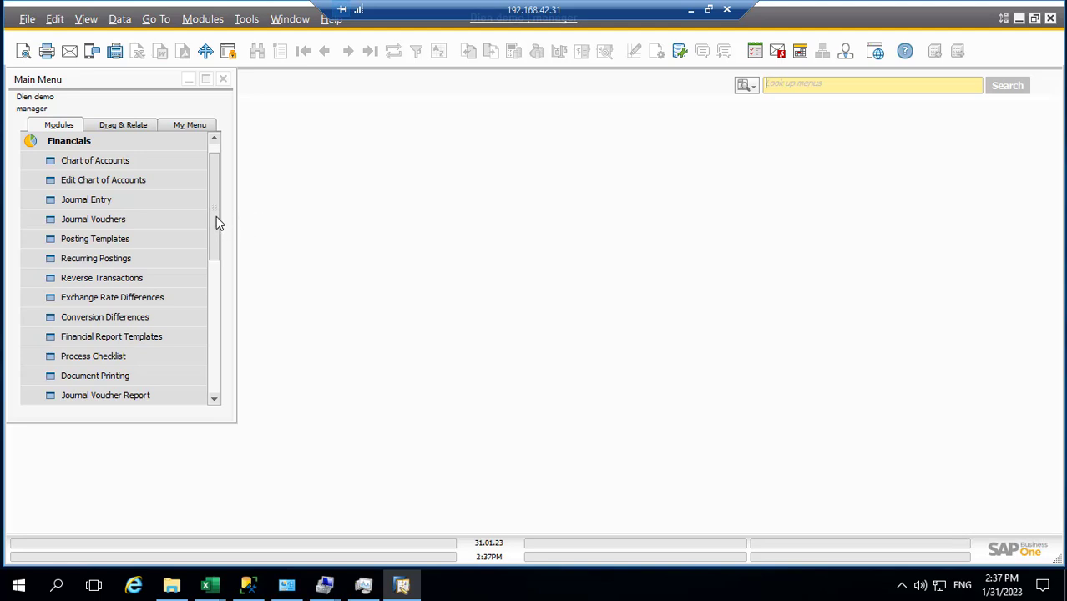
# Step: Look up 'gl' in the menu search and open G/L Account Determination
pyautogui.moveTo(217, 221); pyautogui.dragTo(233, 202)
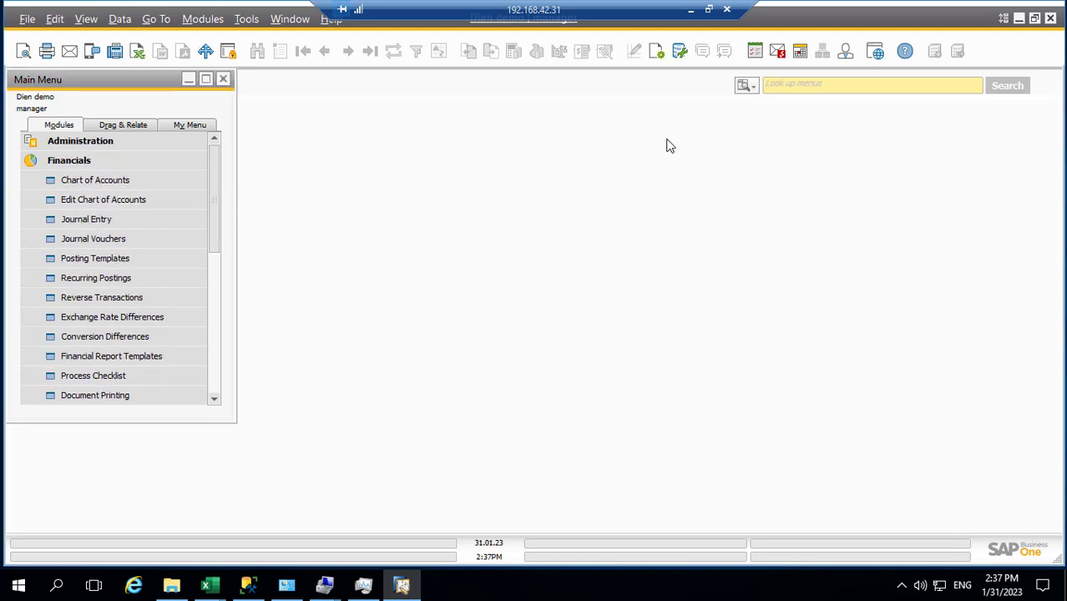
pyautogui.click(783, 85)
pyautogui.write('gl')
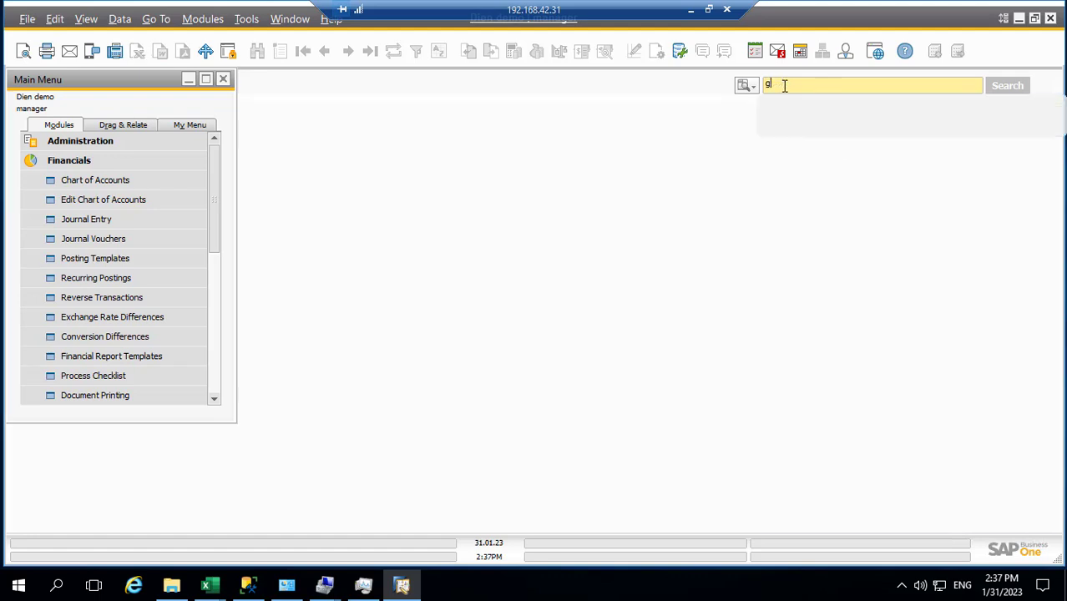
pyautogui.click(797, 159)
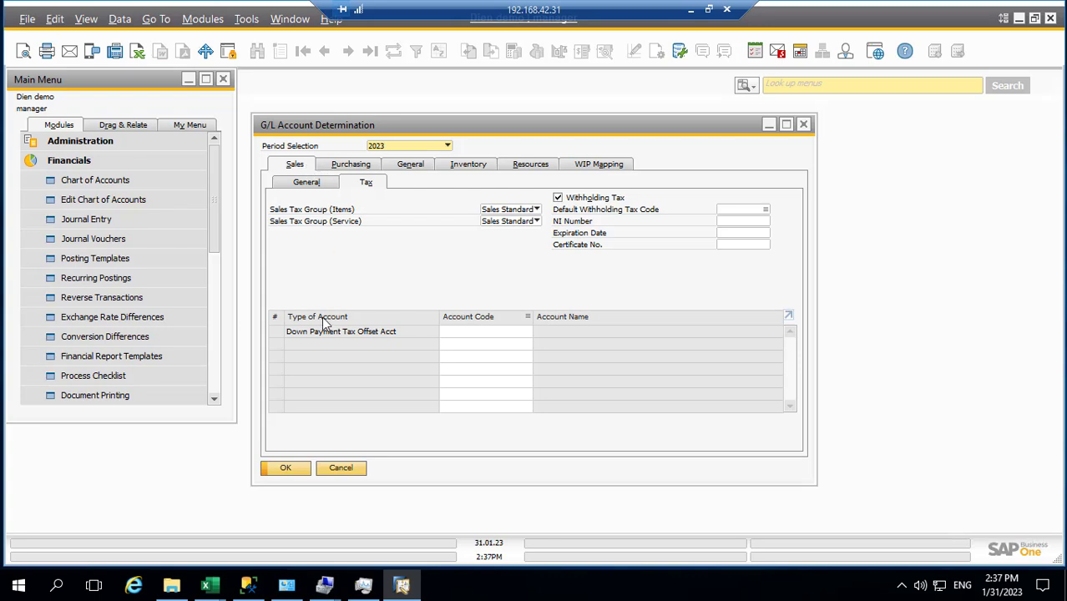
# Step: Review the Sales, Purchasing, General, Inventory and Resources tabs, then switch to Template_ViVo.xlsx in Excel
pyautogui.click(307, 183)
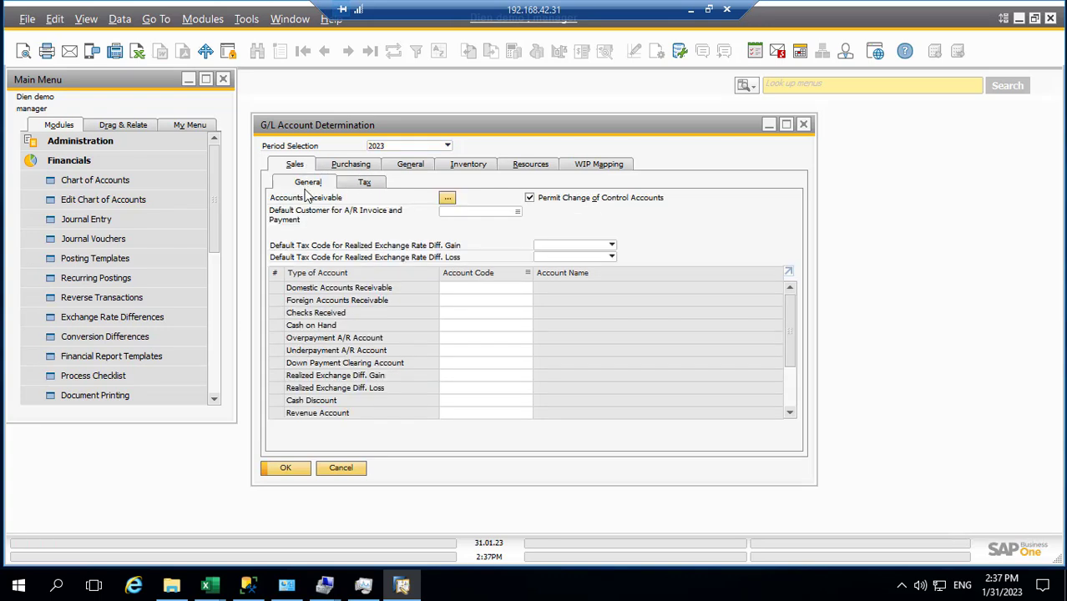
pyautogui.click(455, 288)
pyautogui.click(353, 164)
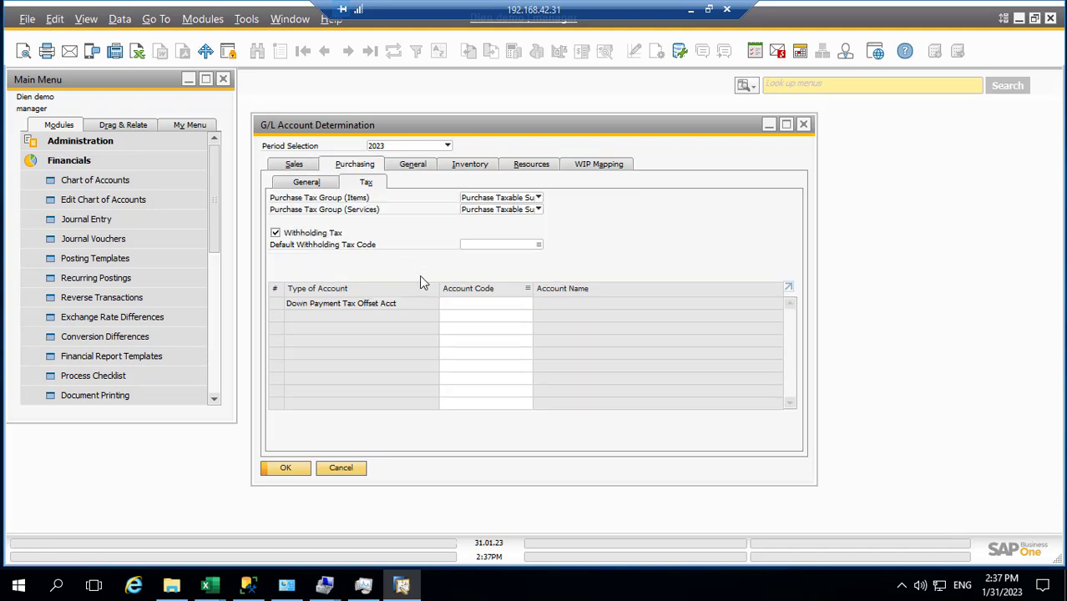
pyautogui.click(412, 165)
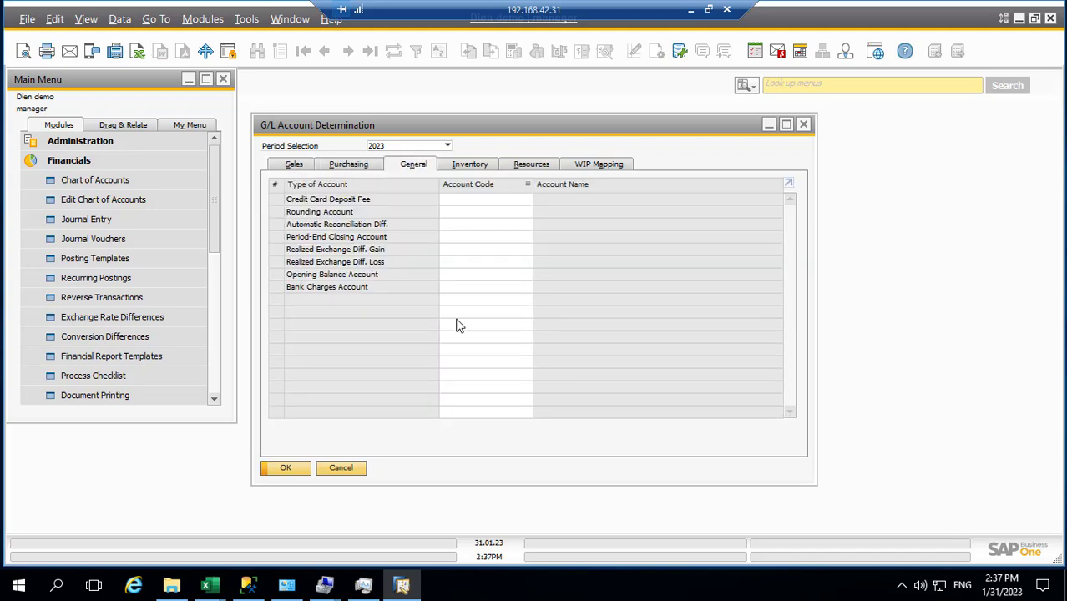
pyautogui.click(464, 167)
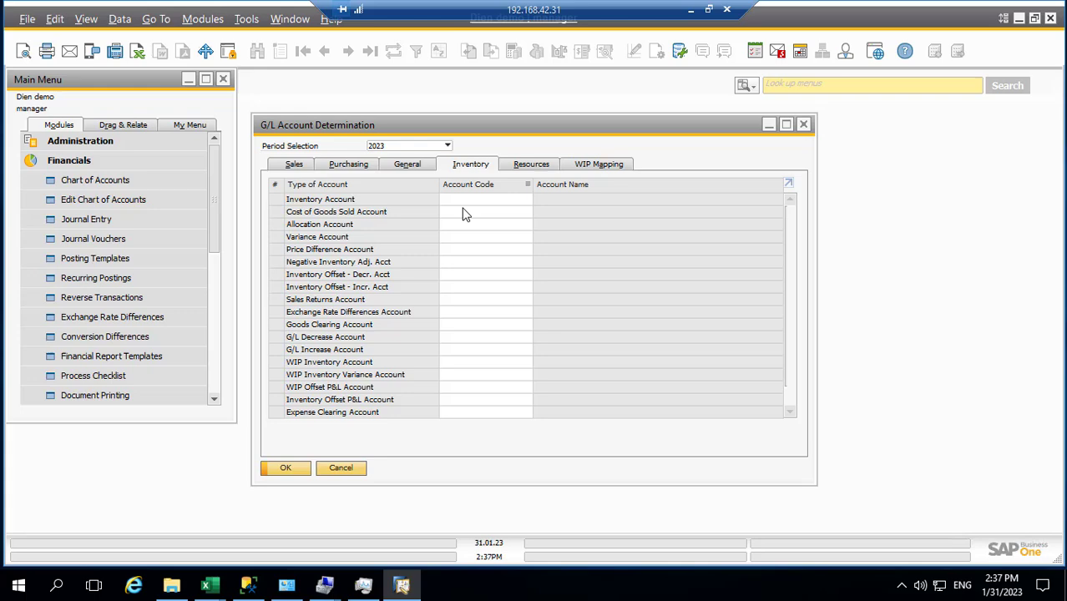
pyautogui.click(515, 166)
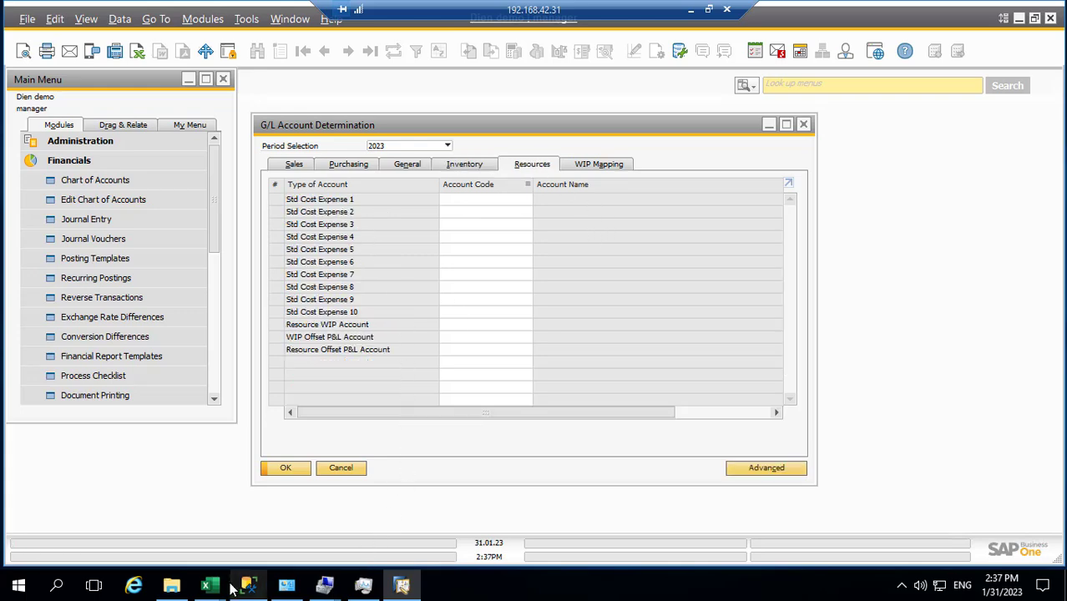
pyautogui.moveTo(220, 590)
pyautogui.click(294, 522)
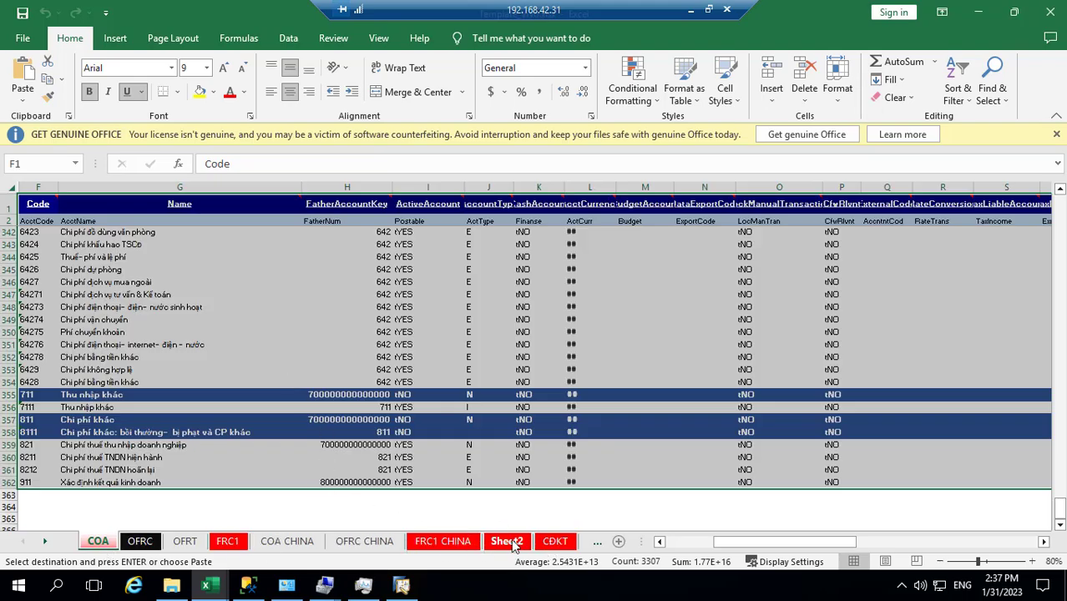
# Step: Browse the CDKT, LCTT, BCKQKD, Sheet1 and Sheet2 sheets of Template_ViVo.xlsx
pyautogui.click(554, 543)
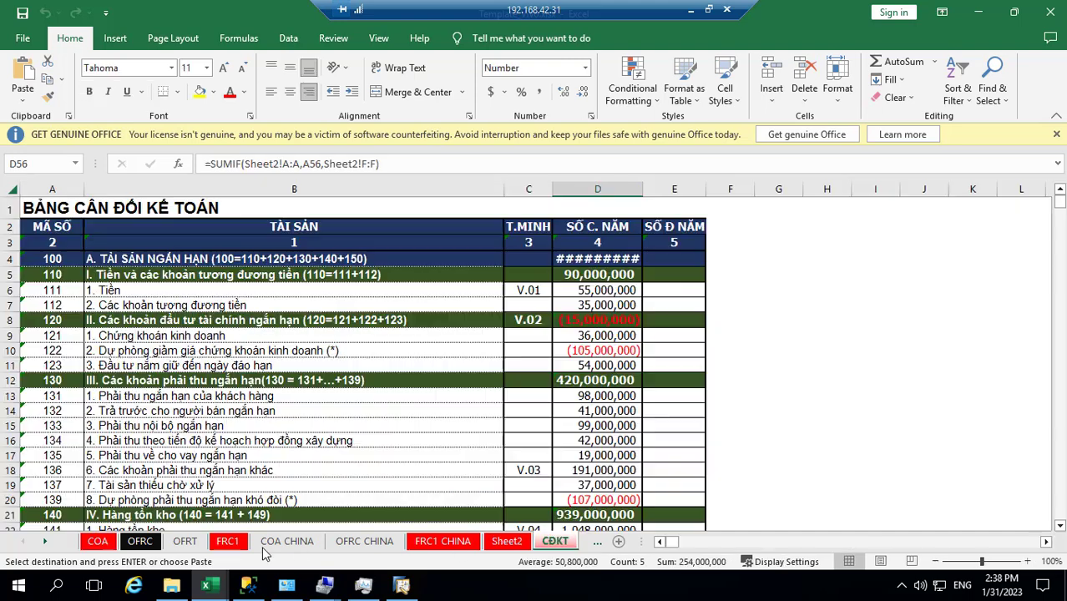
pyautogui.click(46, 543)
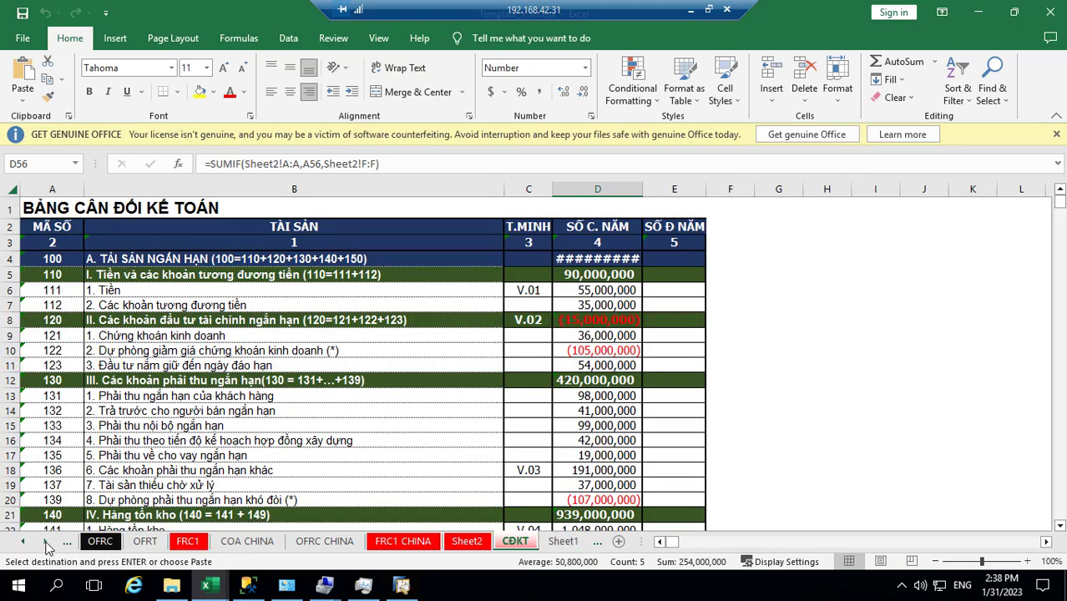
pyautogui.click(46, 542)
pyautogui.click(47, 543)
pyautogui.click(46, 543)
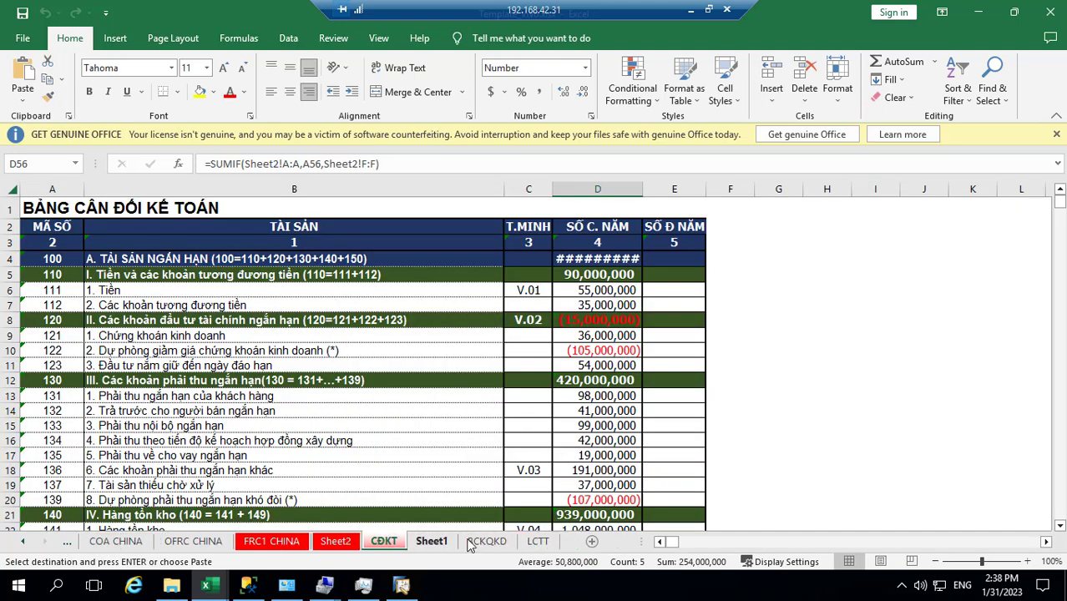
pyautogui.click(539, 543)
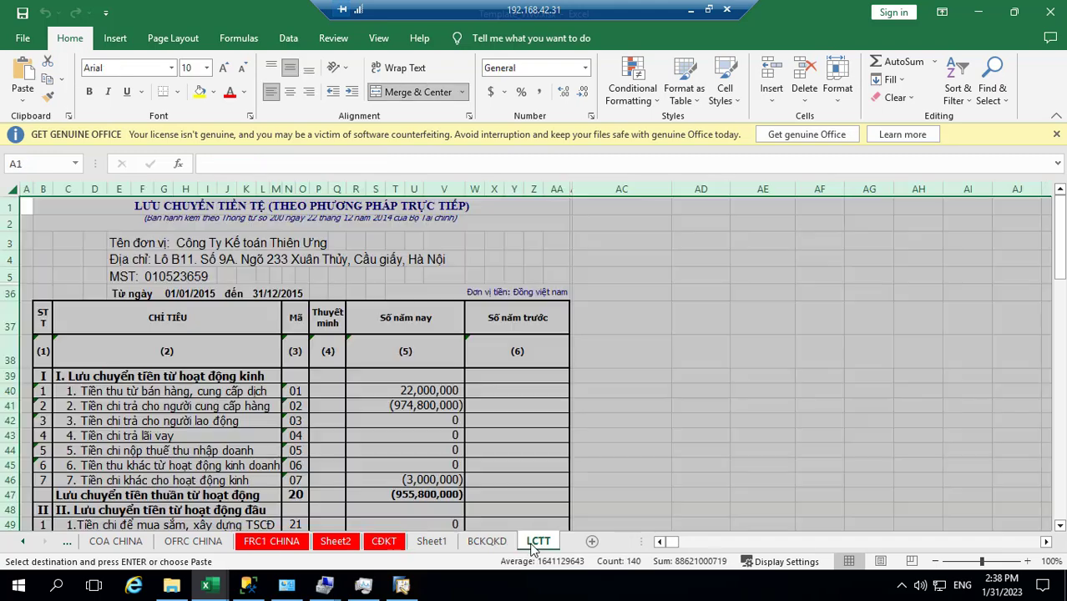
pyautogui.click(487, 542)
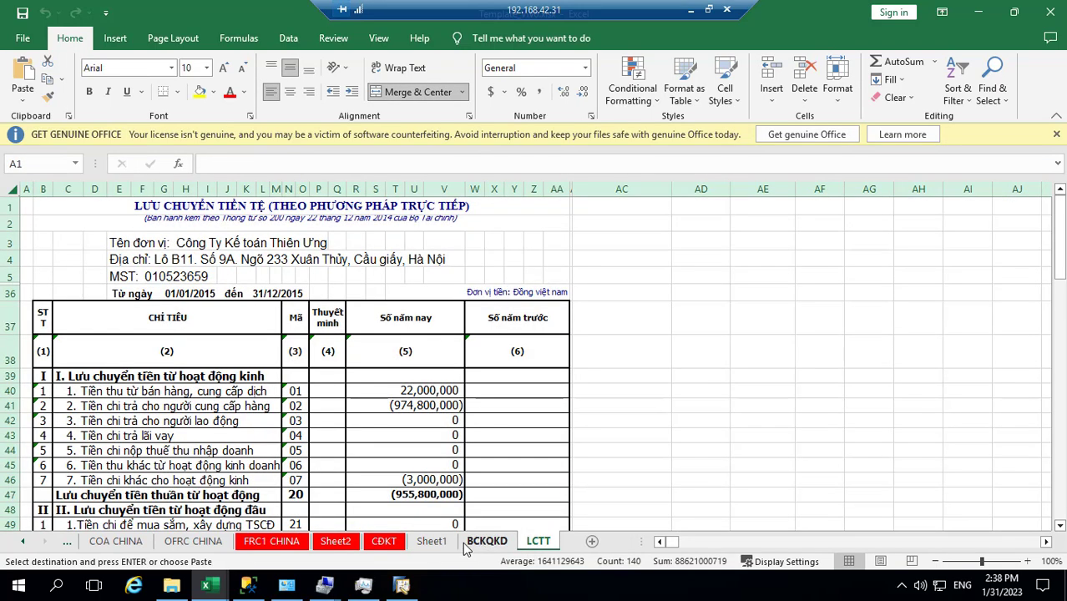
pyautogui.click(427, 544)
pyautogui.click(384, 543)
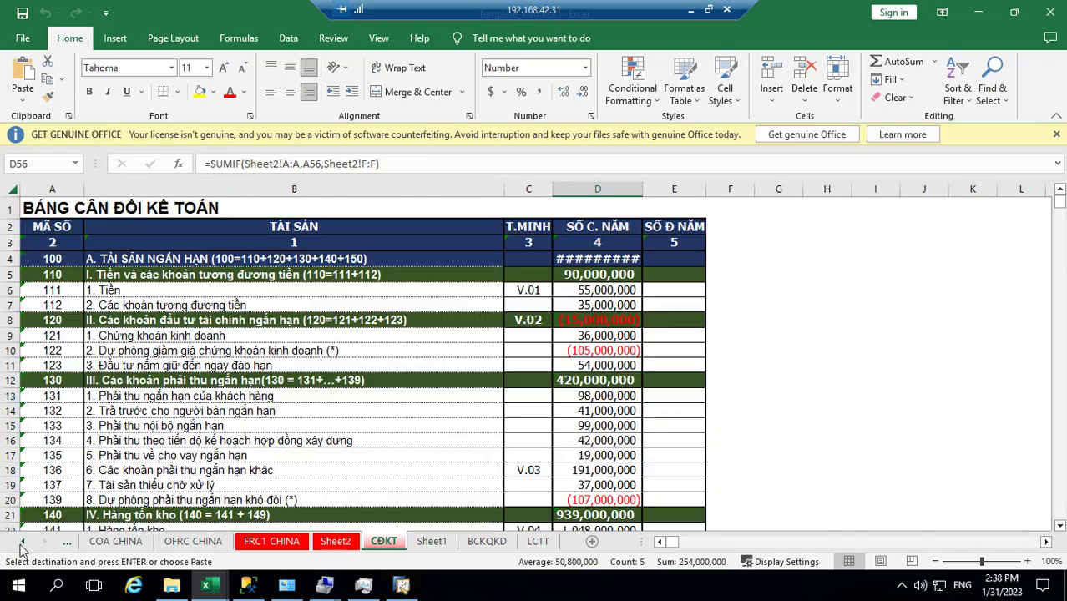
pyautogui.click(25, 542)
pyautogui.click(25, 543)
pyautogui.click(25, 543)
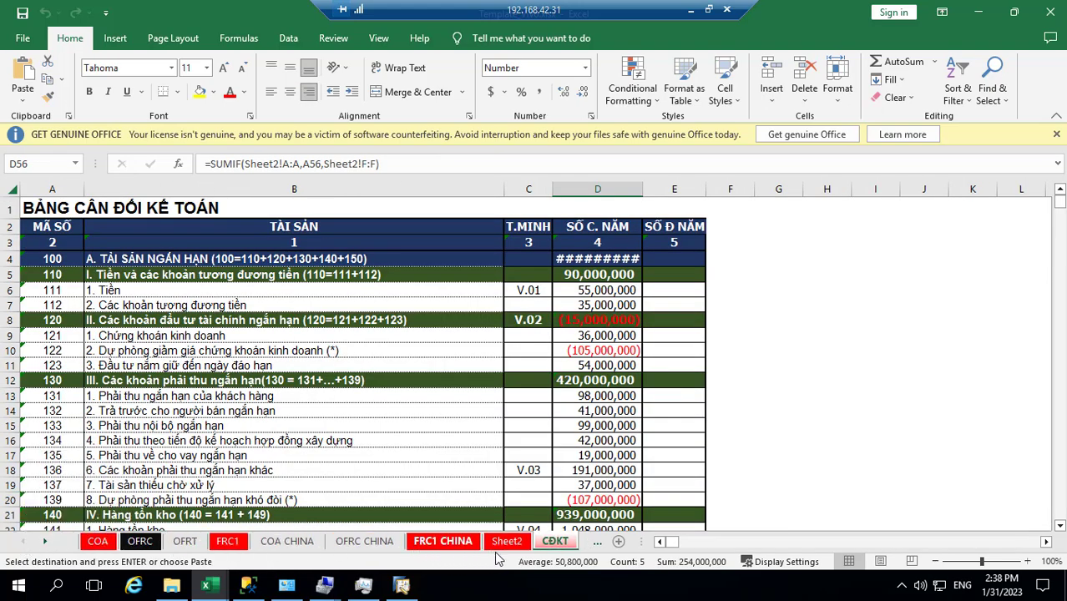
pyautogui.click(507, 543)
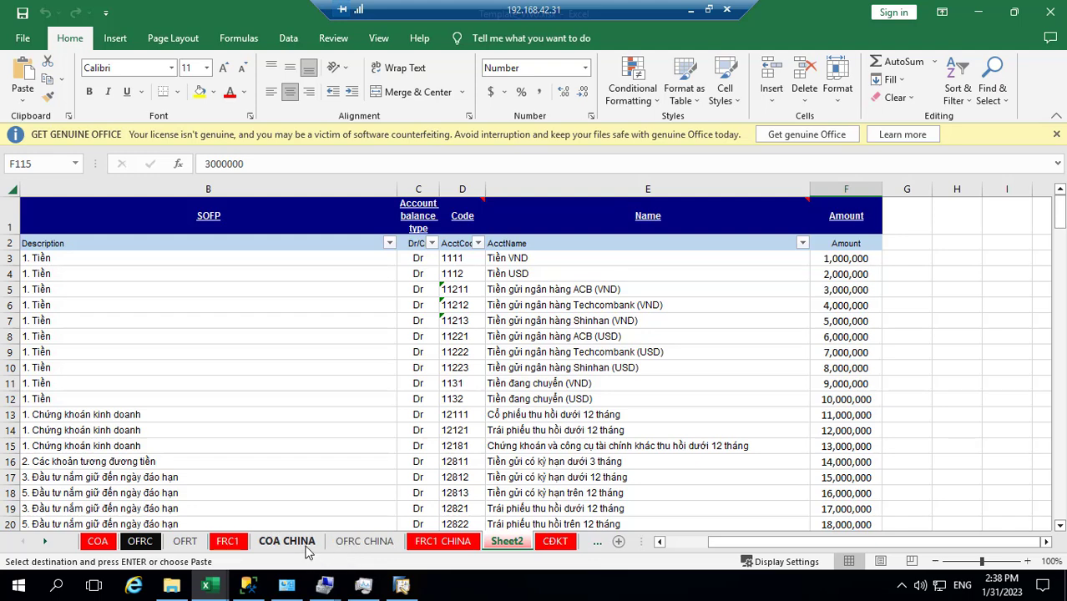
# Step: Return to the LCTT cash flow statement sheet and restore the remote desktop to a window
pyautogui.click(46, 542)
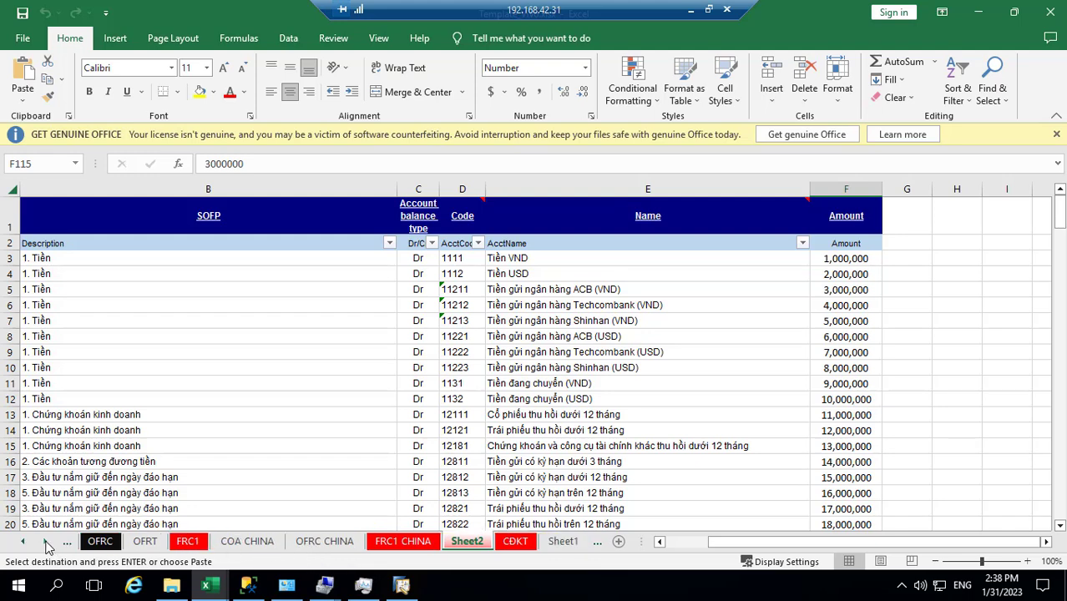
pyautogui.click(46, 542)
pyautogui.click(46, 542)
pyautogui.click(46, 542)
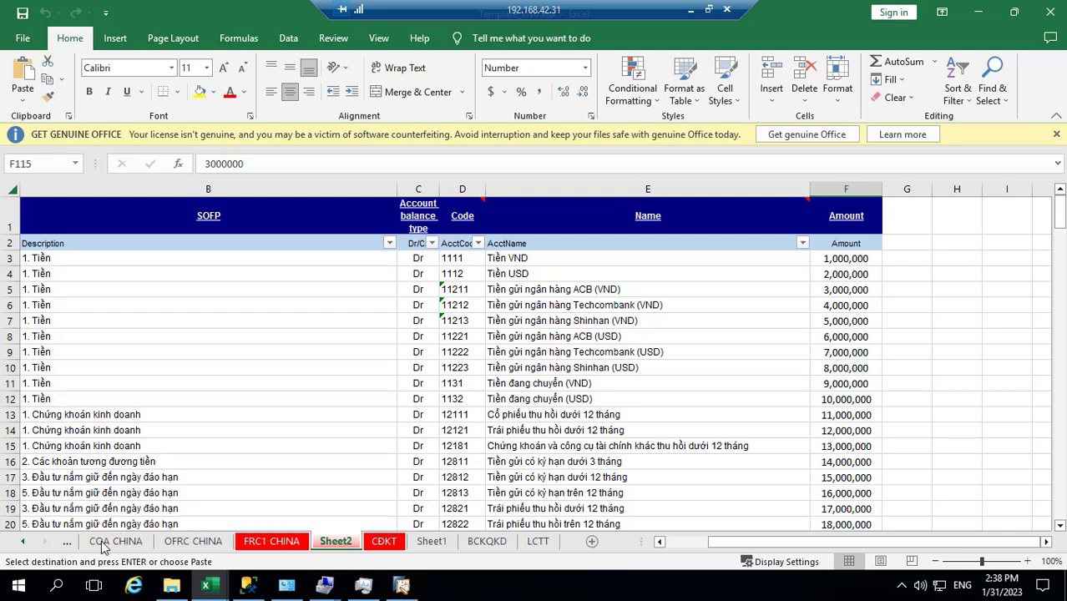
pyautogui.click(539, 542)
pyautogui.click(22, 542)
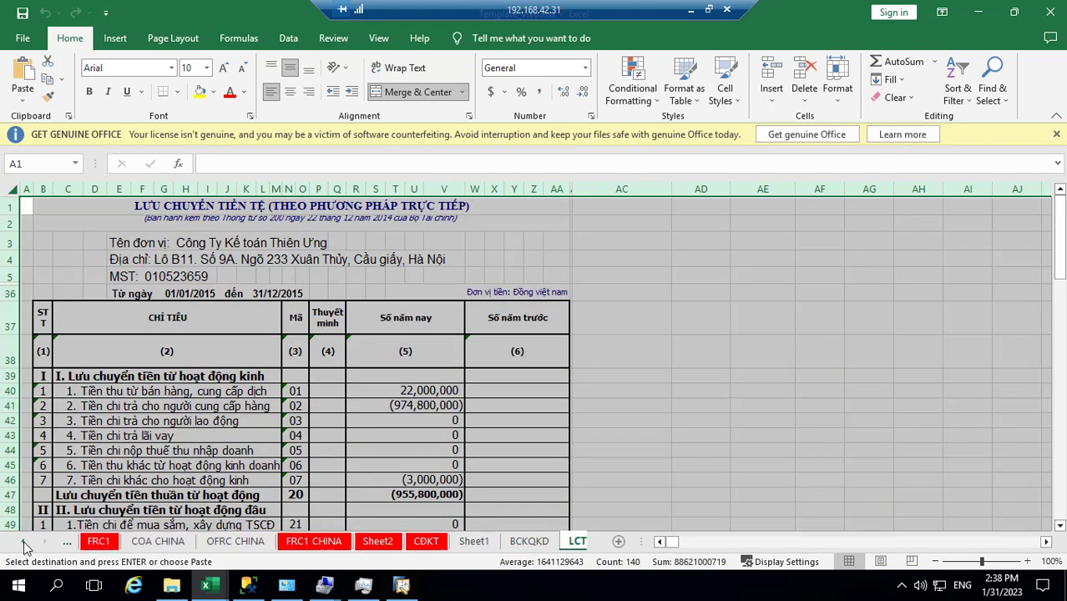
pyautogui.click(22, 542)
pyautogui.click(22, 542)
pyautogui.click(22, 542)
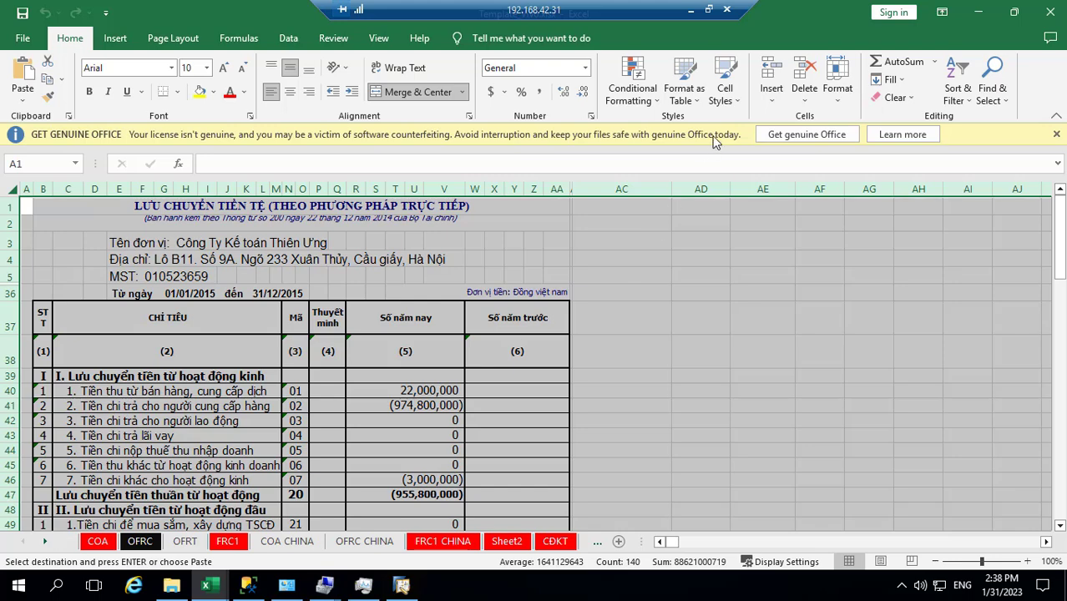
pyautogui.click(709, 9)
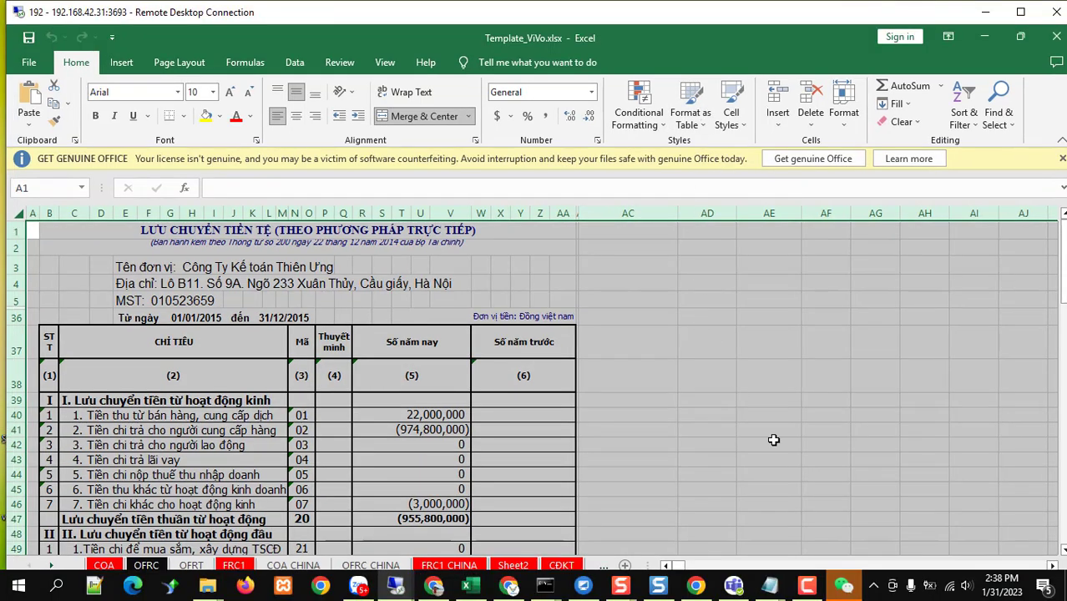